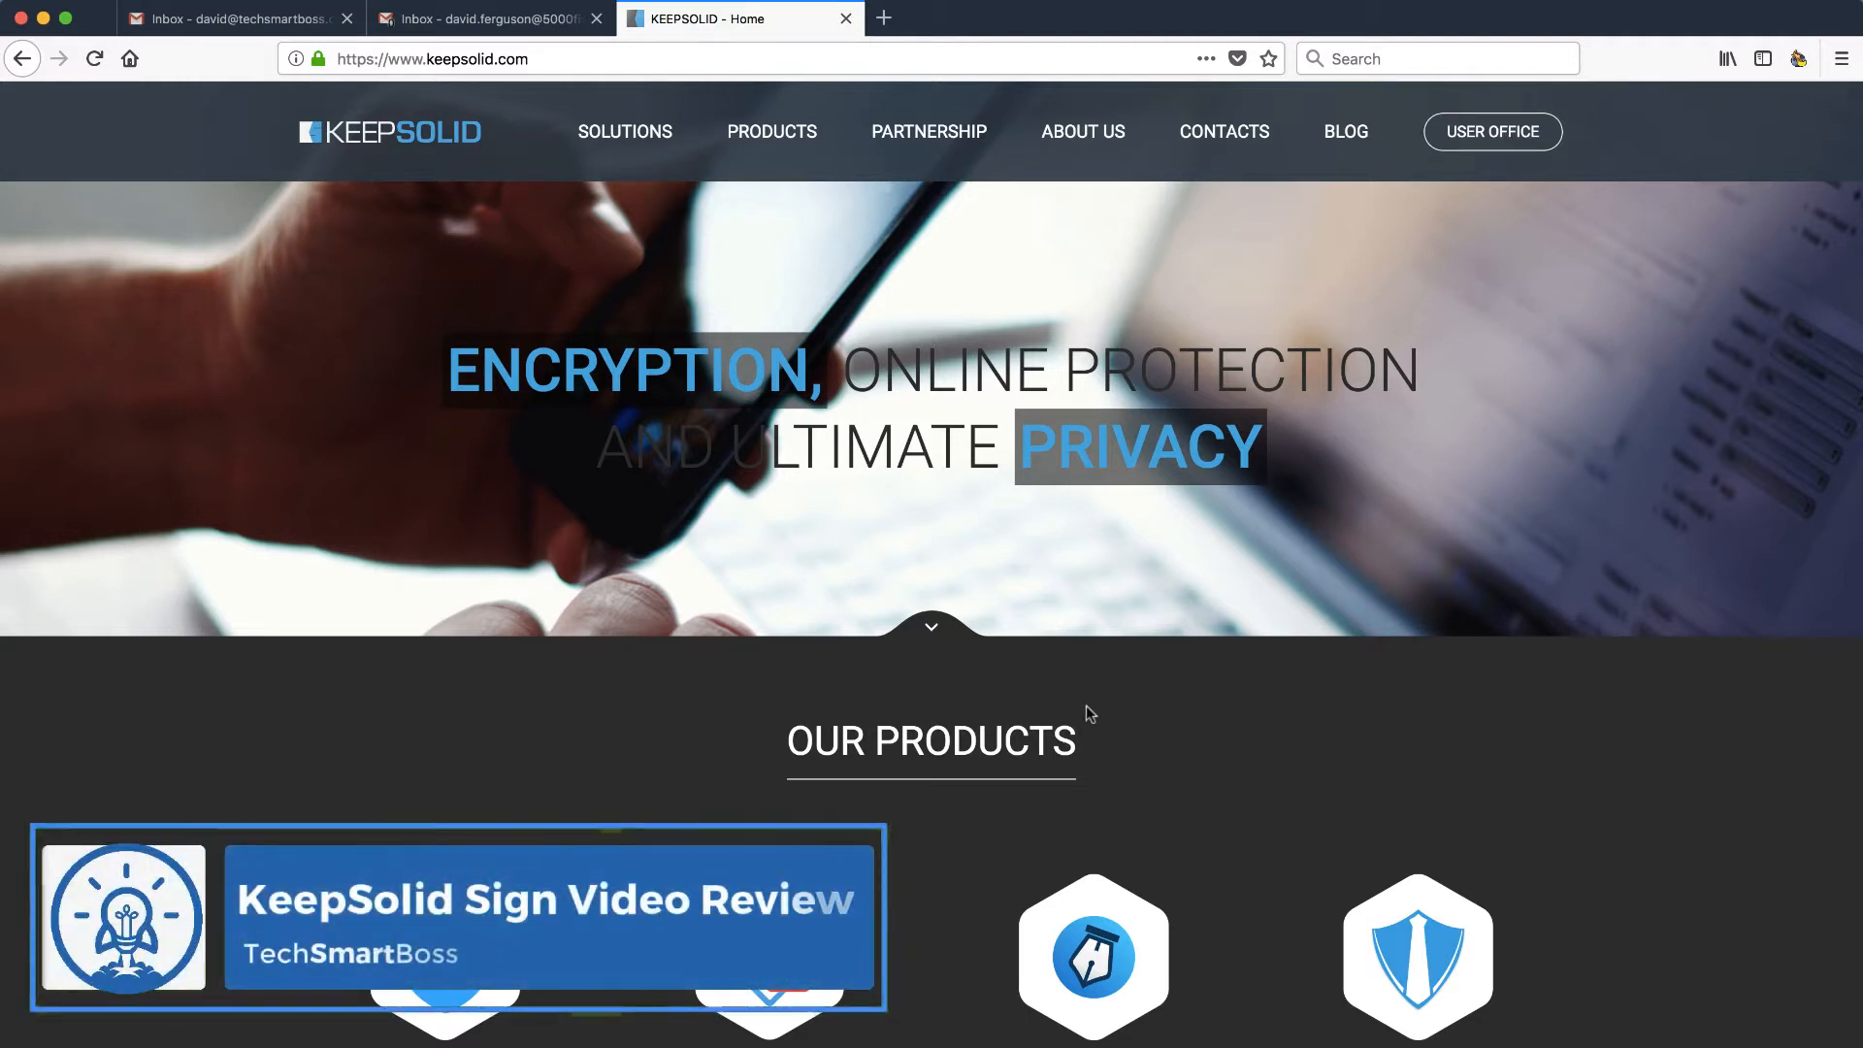
# - Scroll keepsolid.com to Our Products and open KeepSolid Sign in a new tab
pyautogui.scroll(-2, 1086, 714)
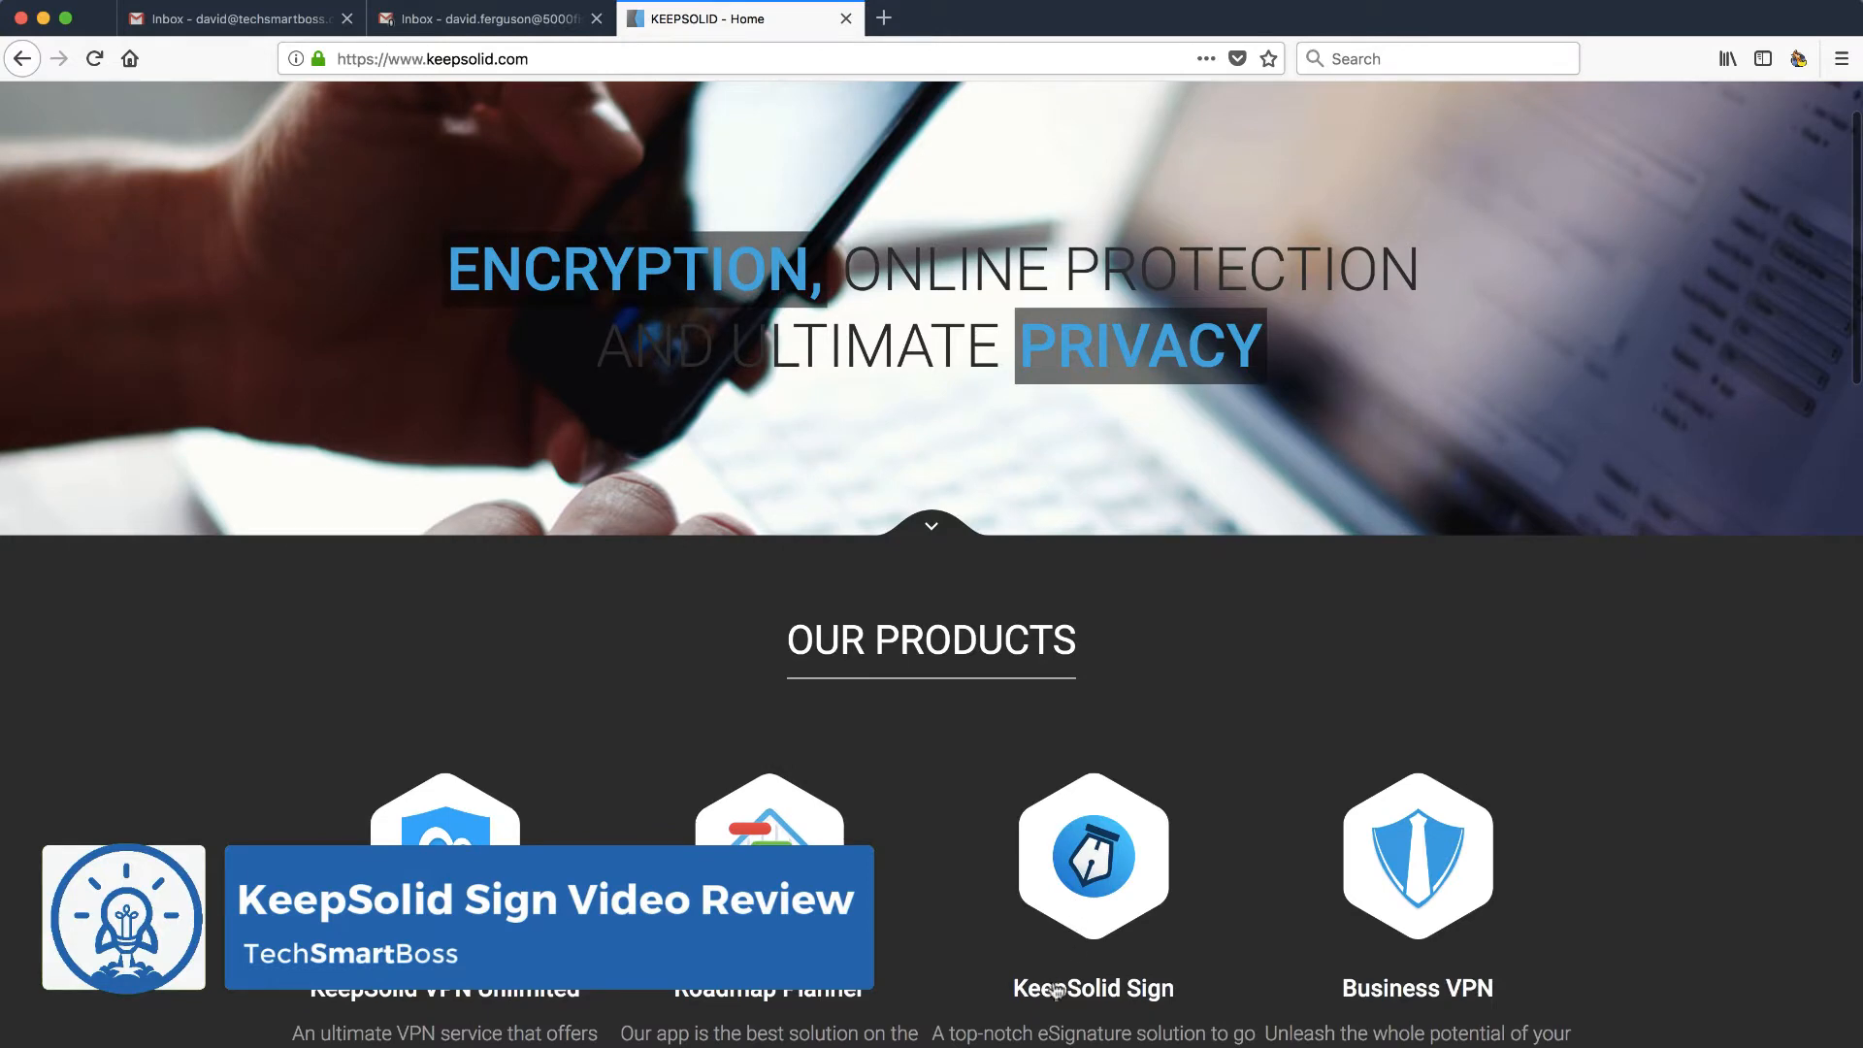
pyautogui.scroll(2, 1107, 878)
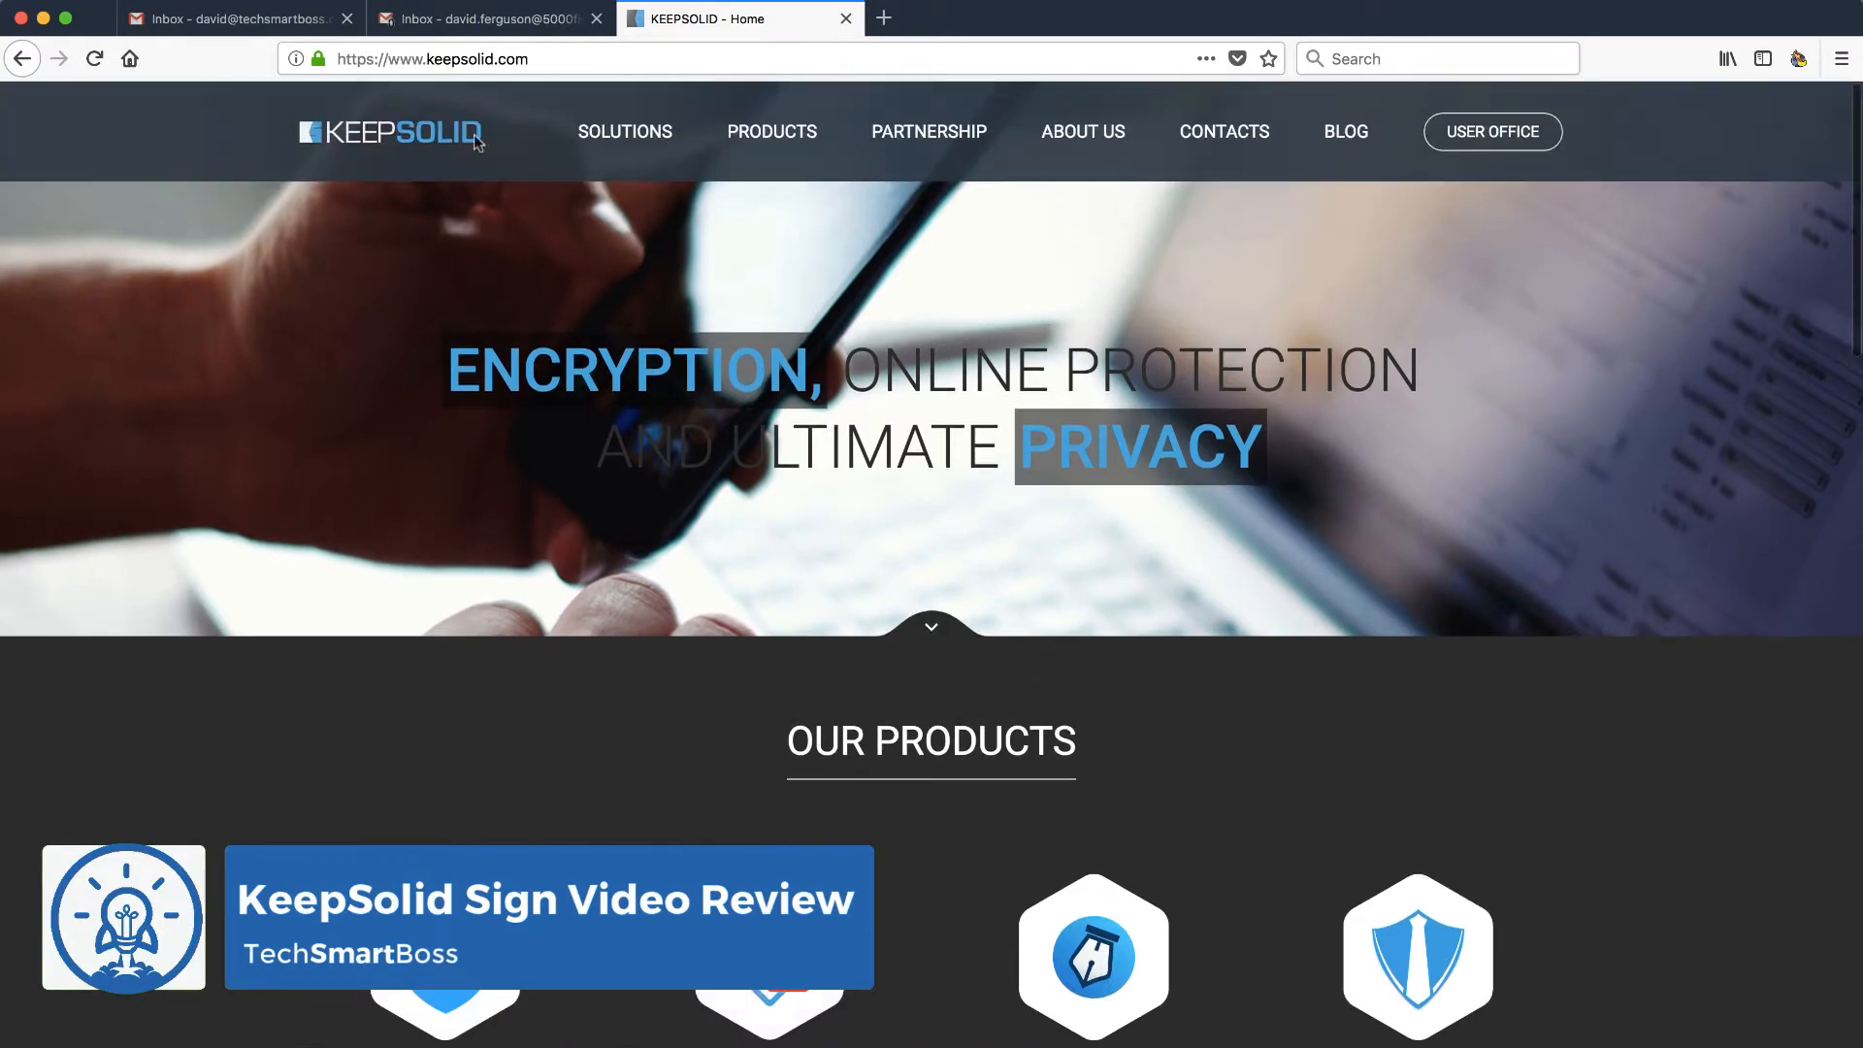
pyautogui.scroll(-9, 617, 410)
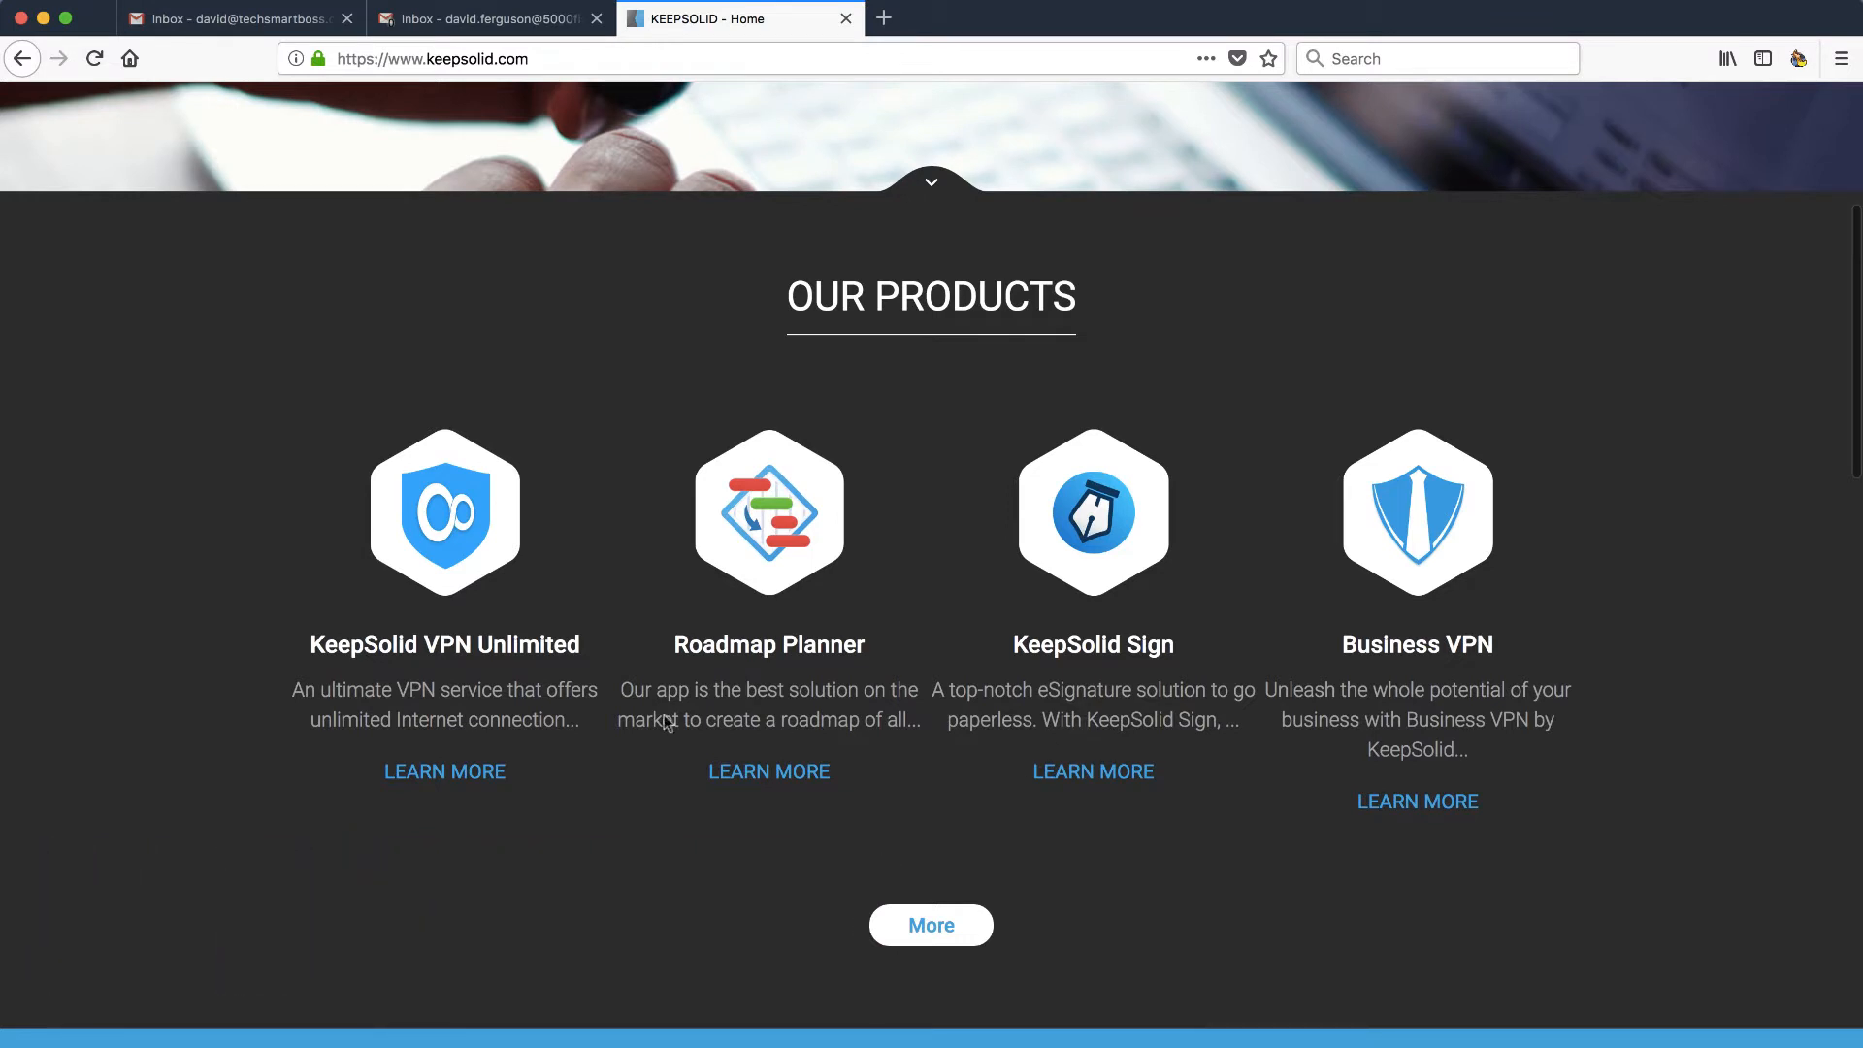
pyautogui.click(1101, 649)
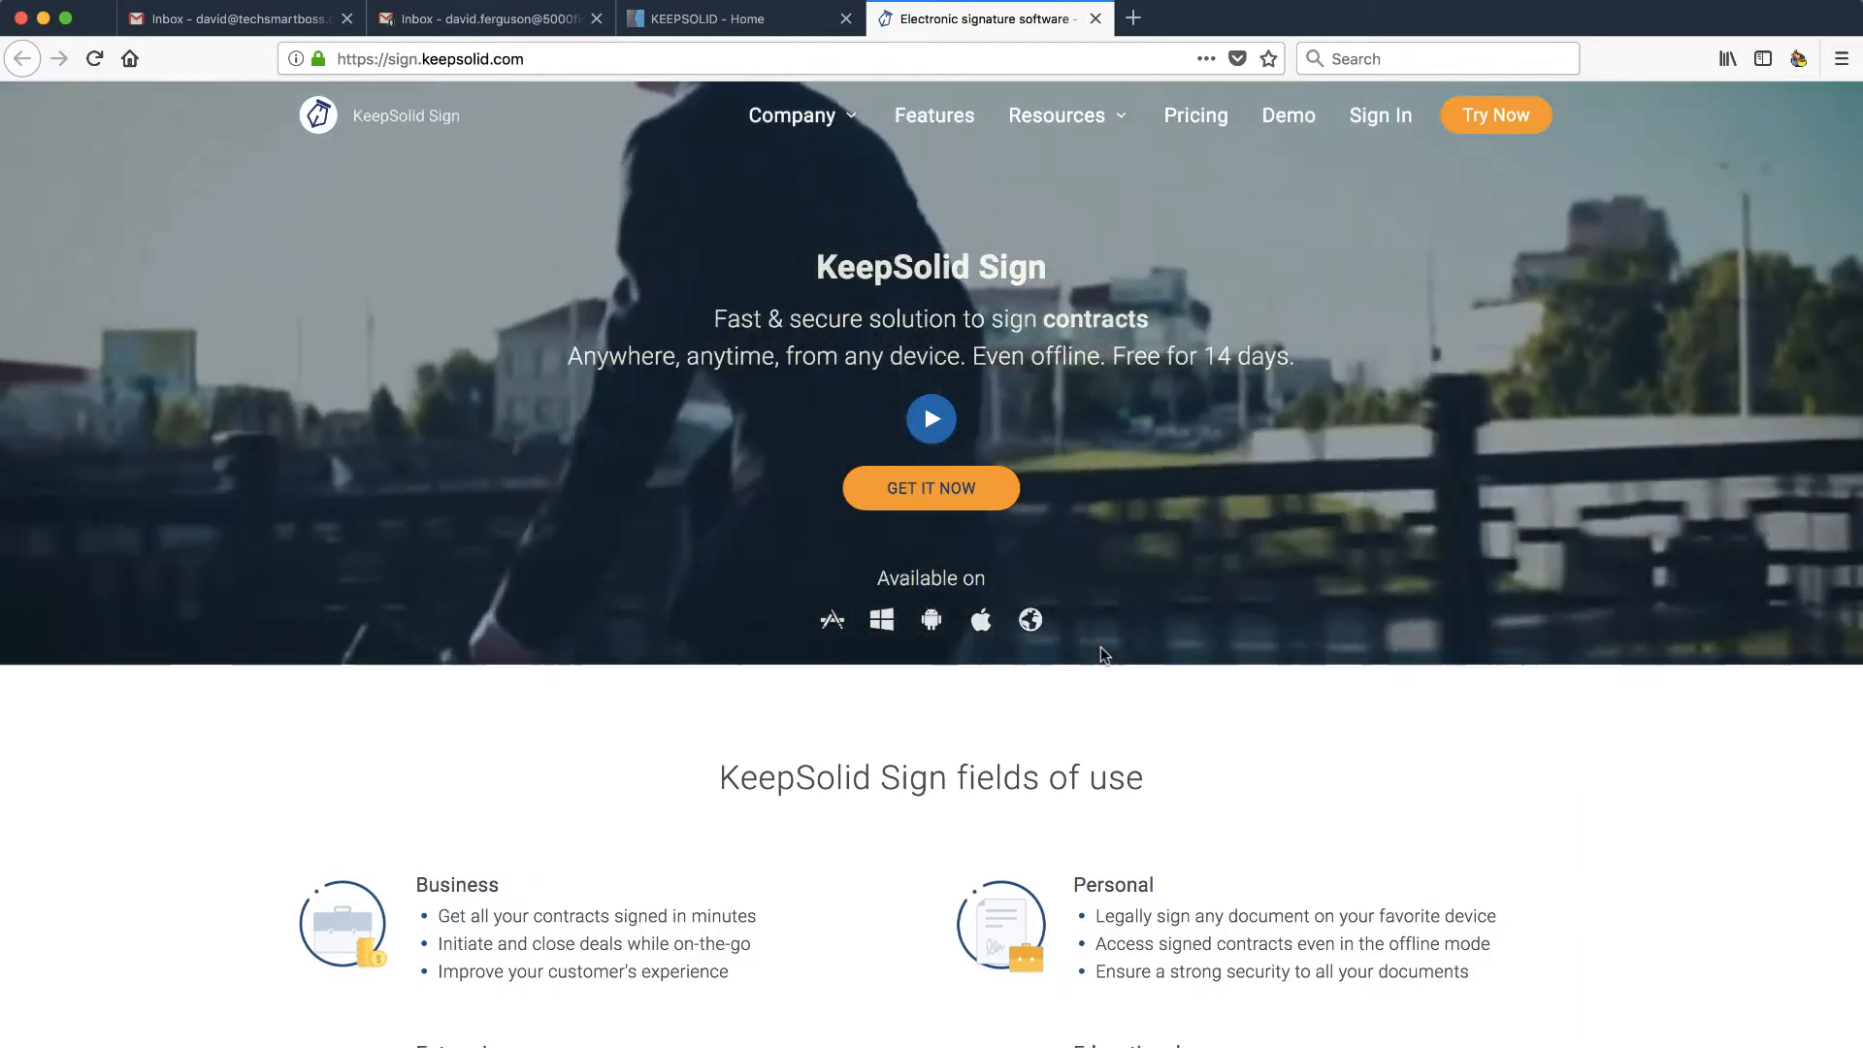
# - Browse the KeepSolid Sign Features page, then go to Try Now for the macOS trial
pyautogui.scroll(-1, 1100, 647)
pyautogui.scroll(1, 1101, 647)
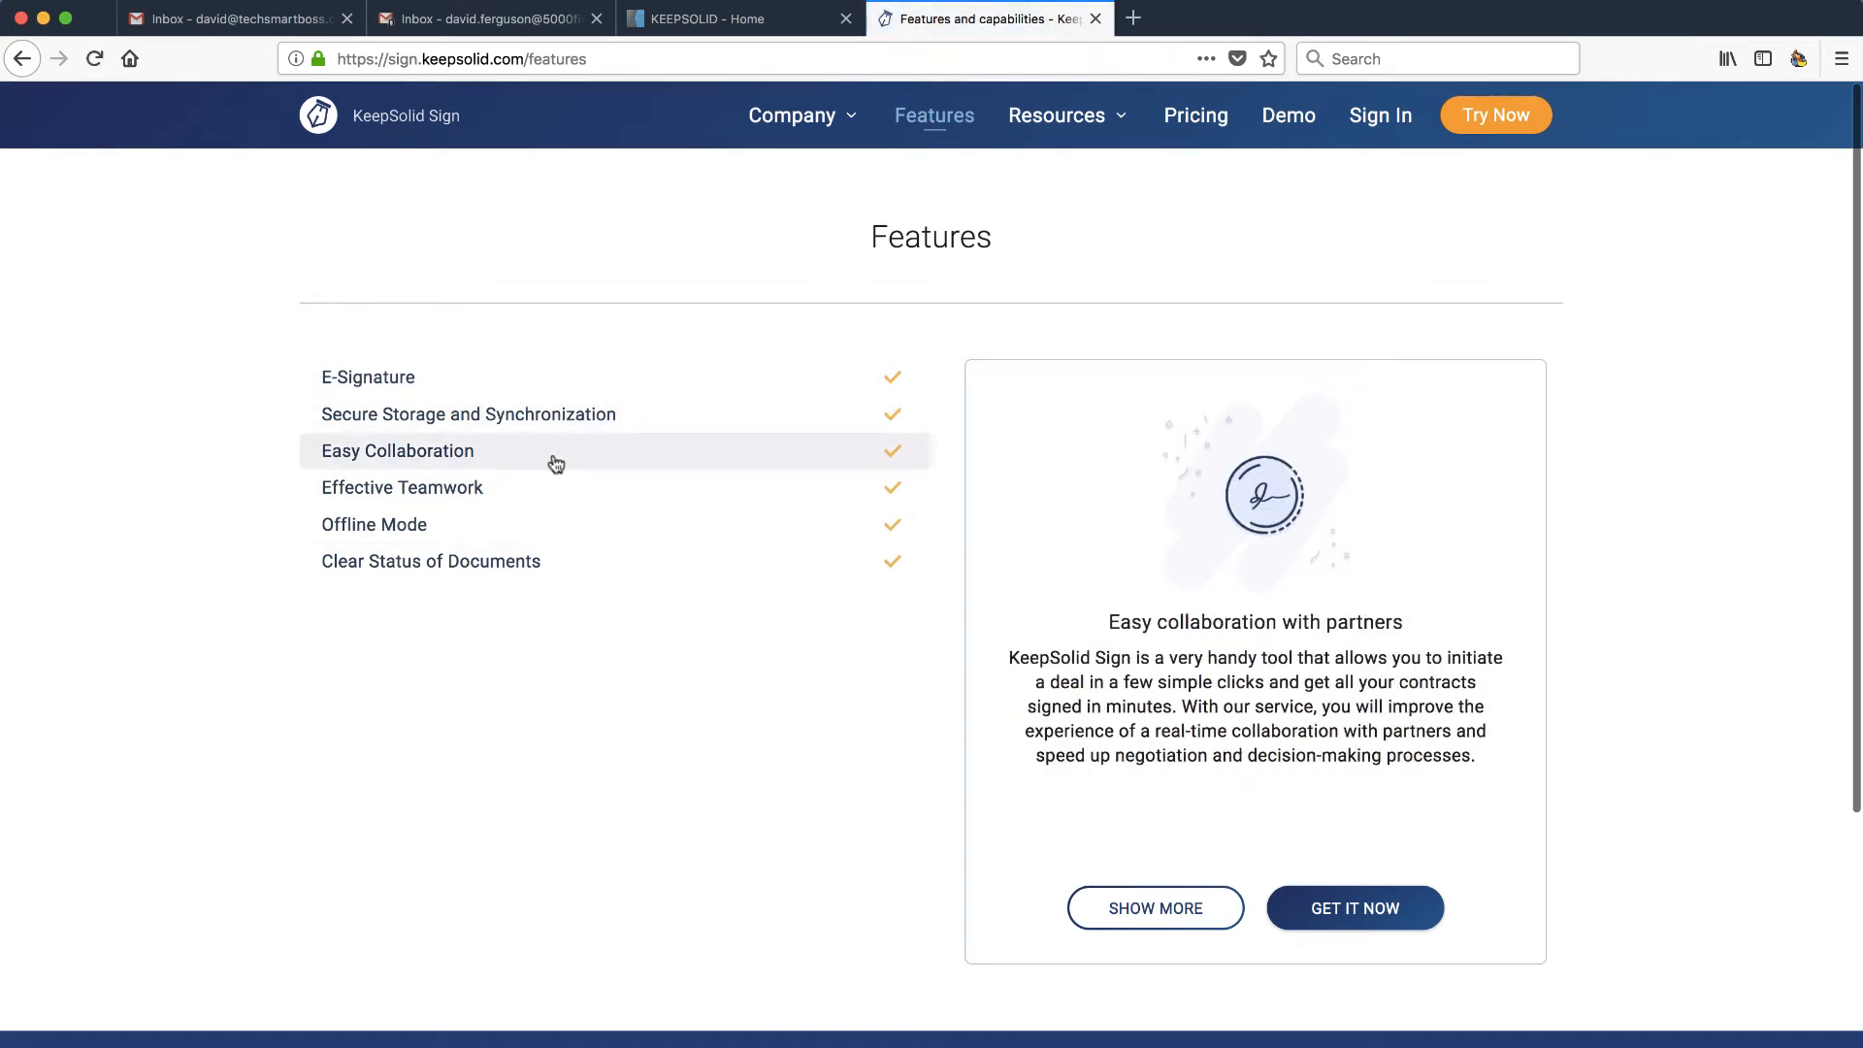
pyautogui.moveTo(540, 522)
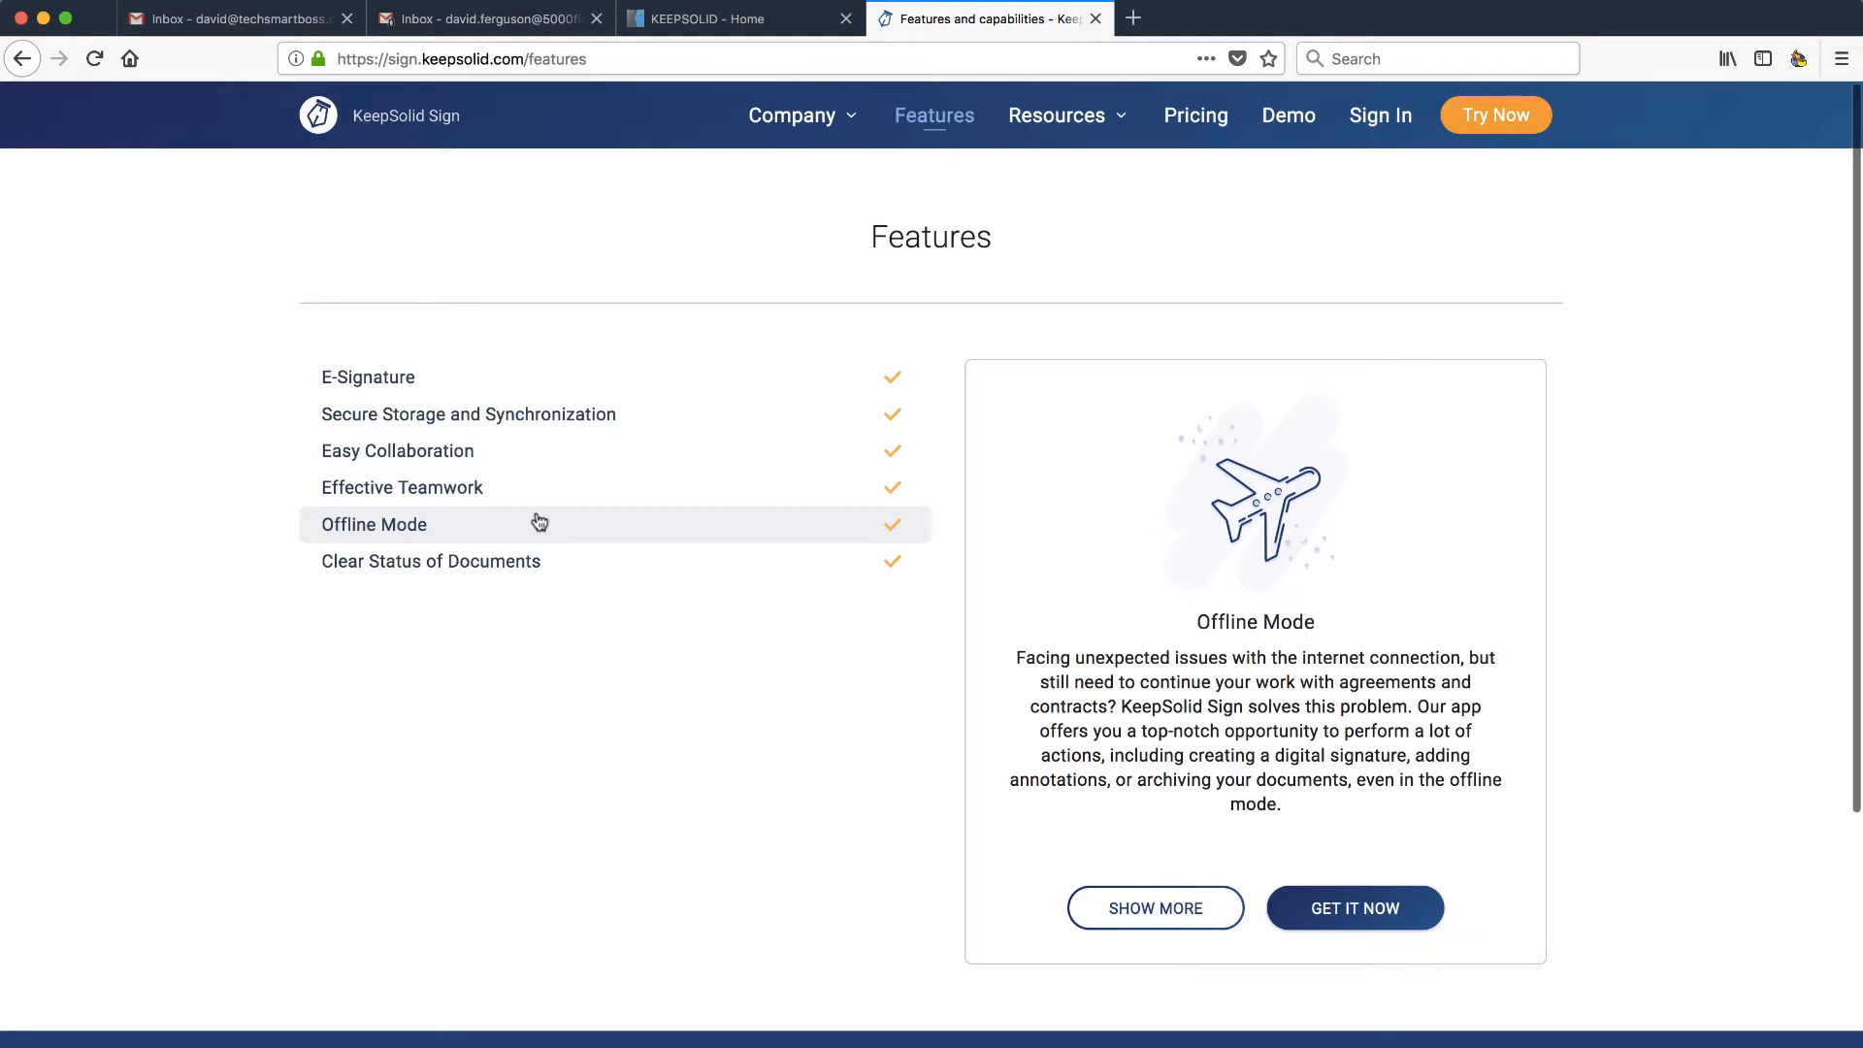
pyautogui.click(1501, 118)
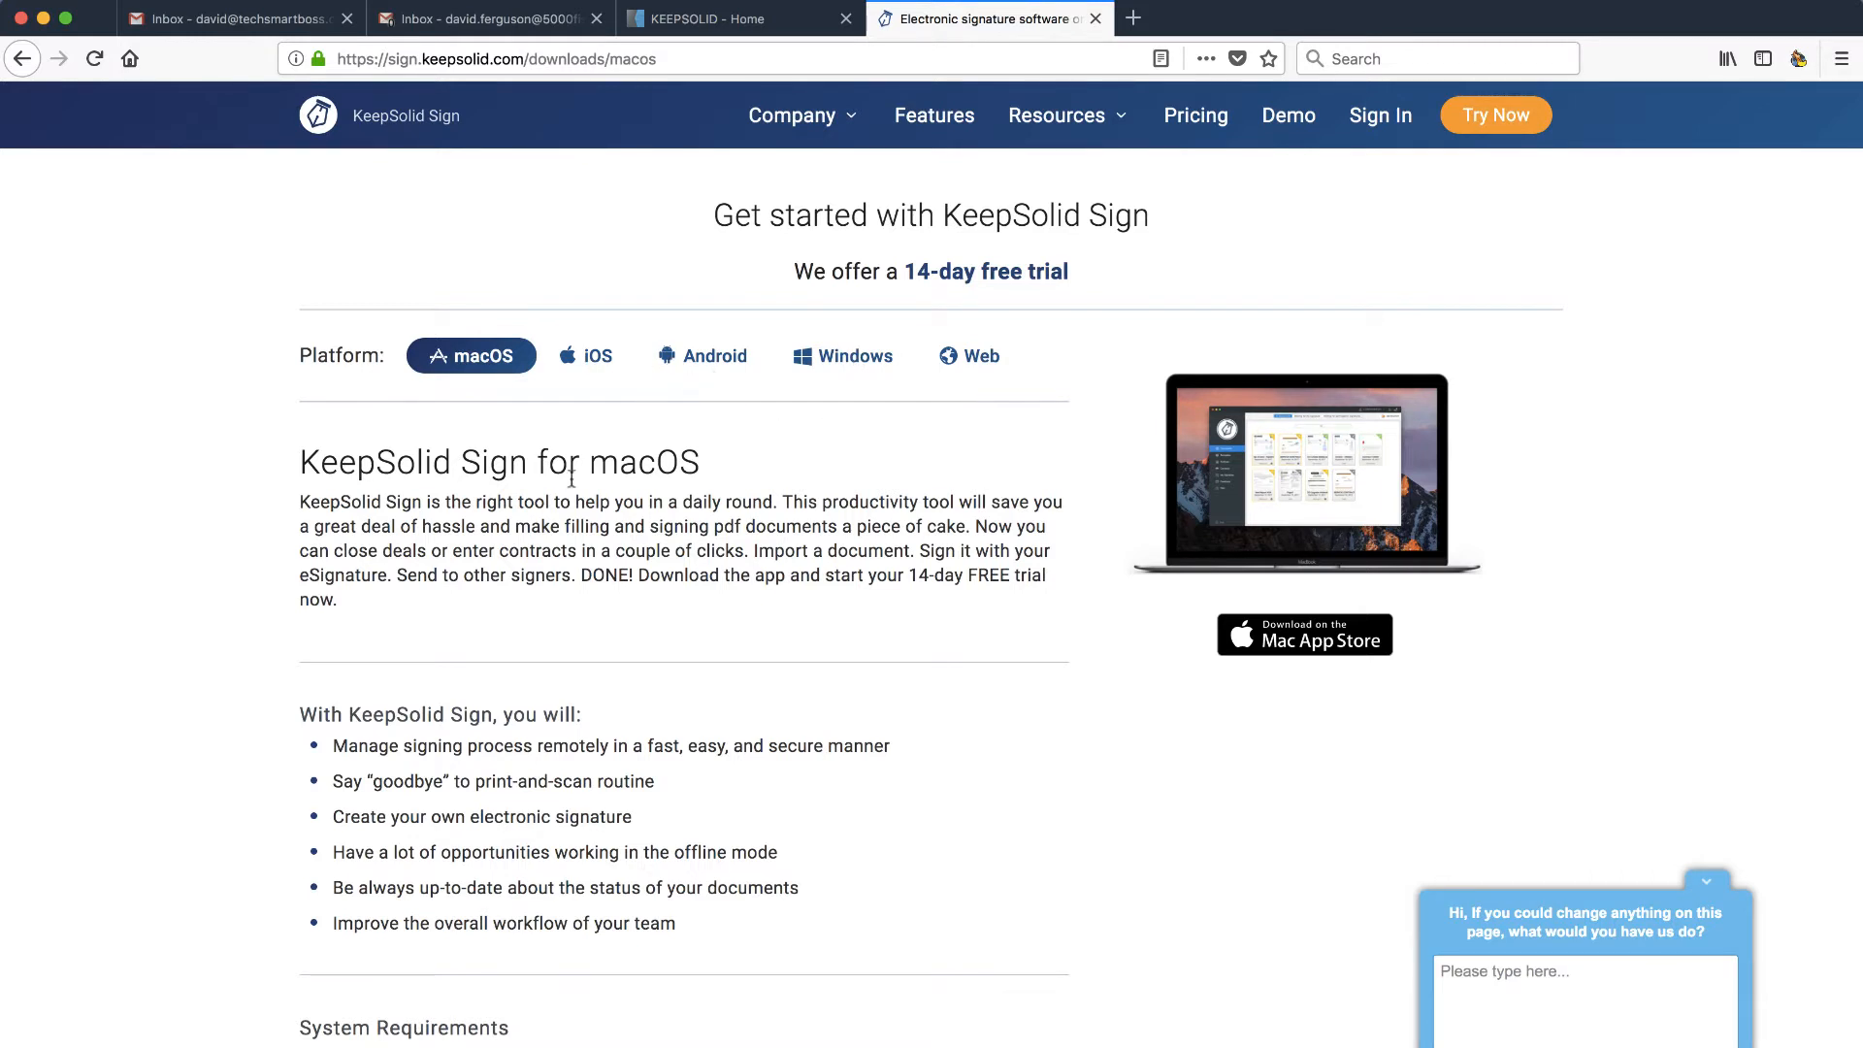
# - Reload the download page and follow the Download on the Mac App Store badge
pyautogui.scroll(-6, 558, 611)
pyautogui.scroll(4, 560, 614)
pyautogui.scroll(3, 558, 614)
pyautogui.click(481, 359)
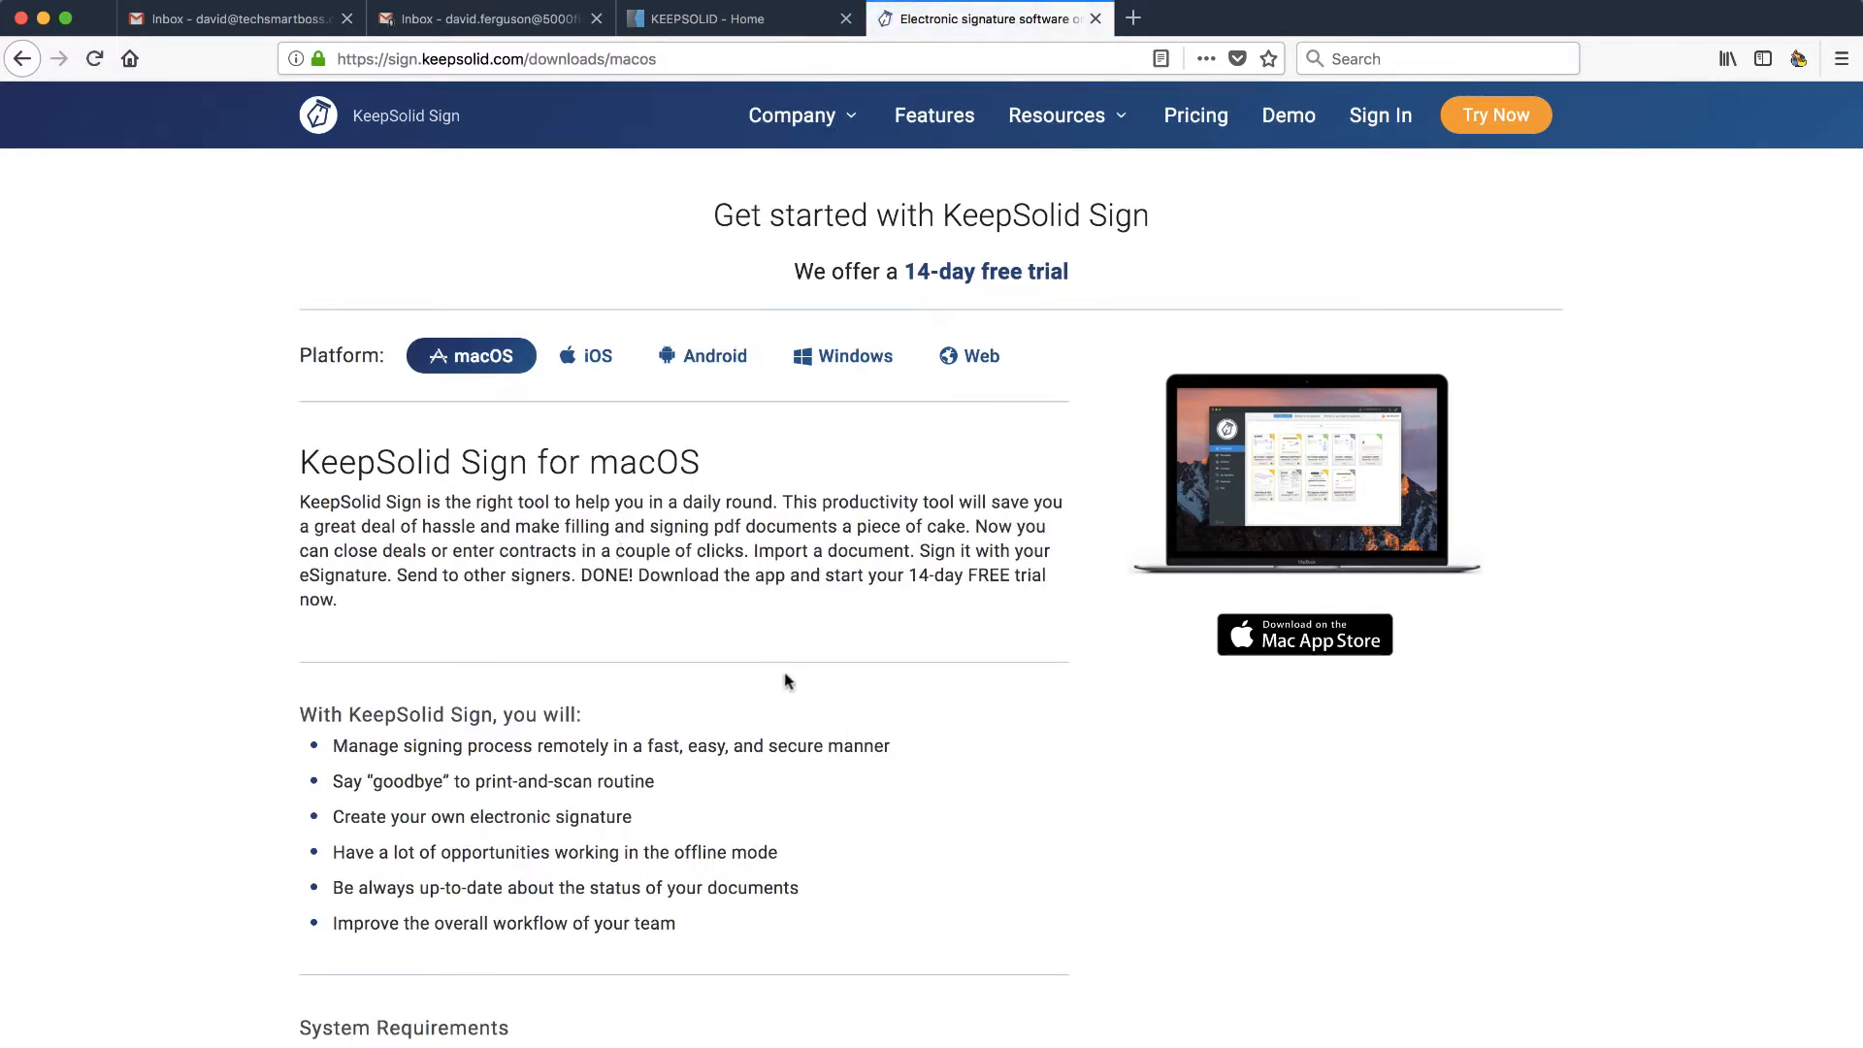
pyautogui.click(1306, 636)
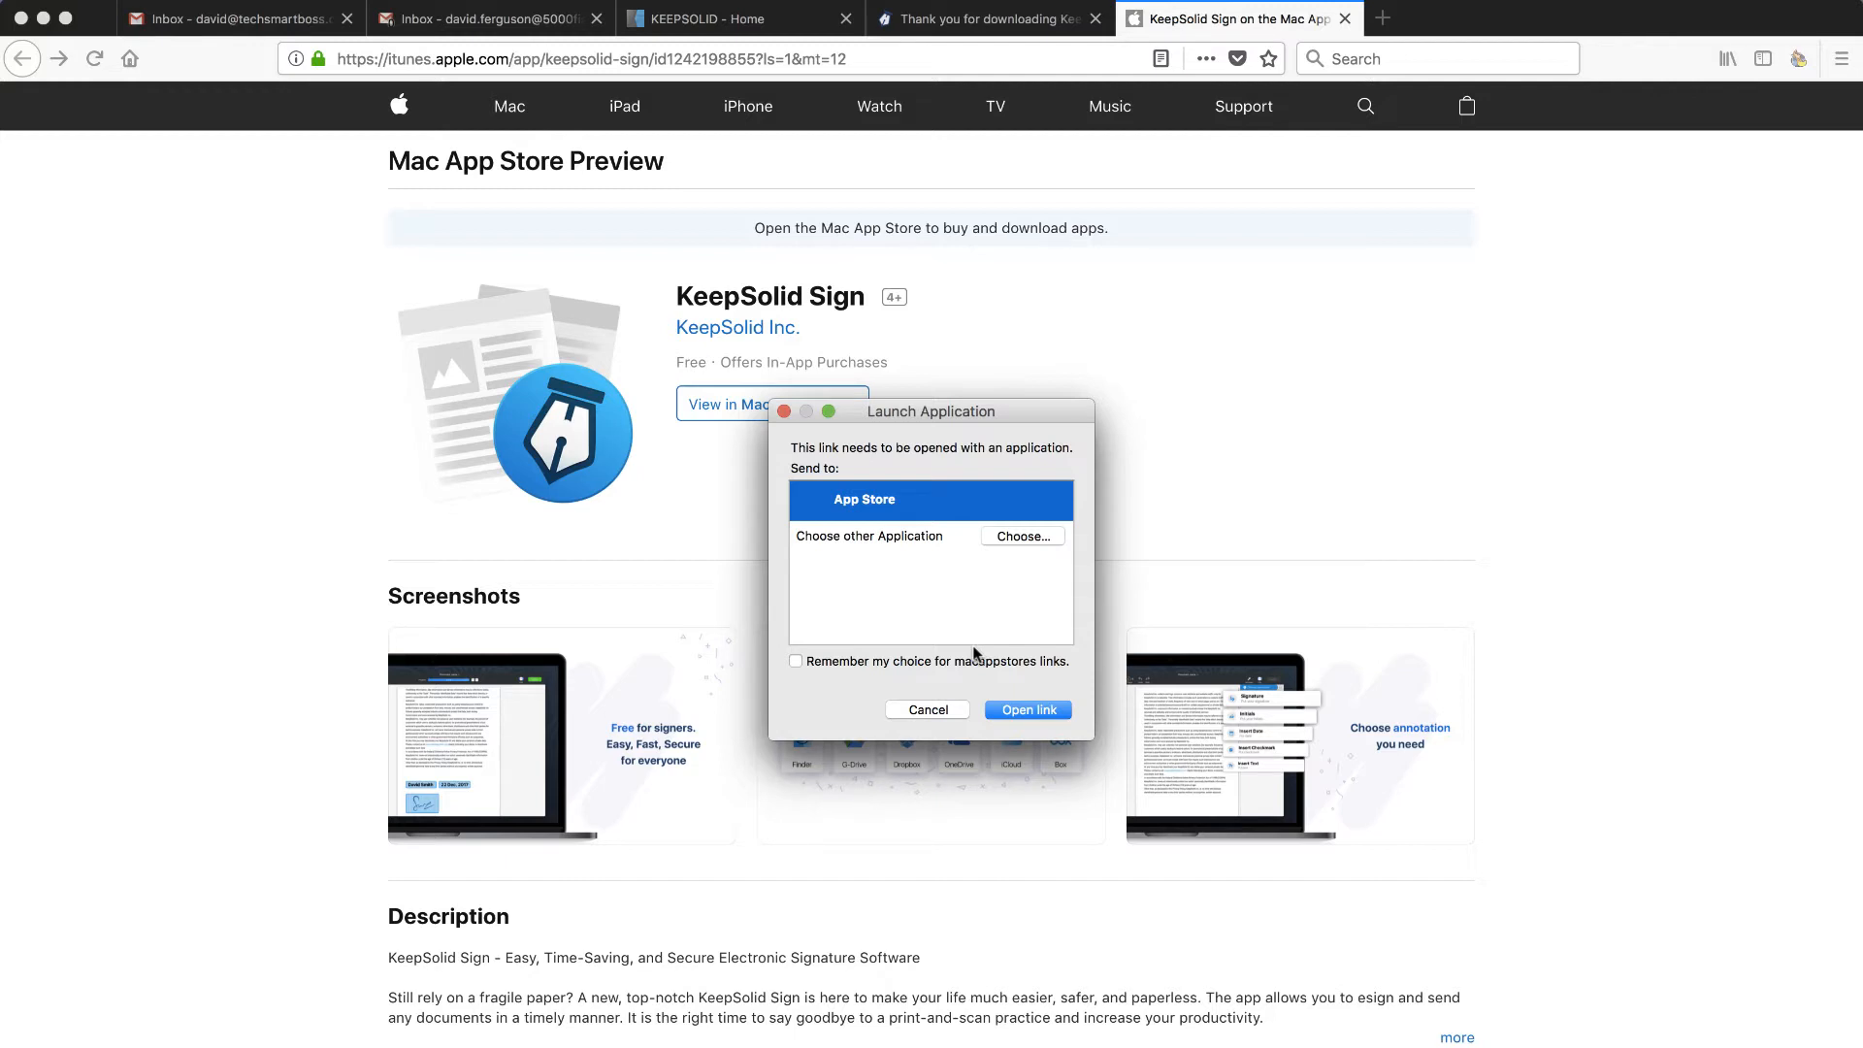
# - Launch the KeepSolid Sign app, center its sign-in window, and choose Create a new KeepSolid ID
pyautogui.click(1027, 709)
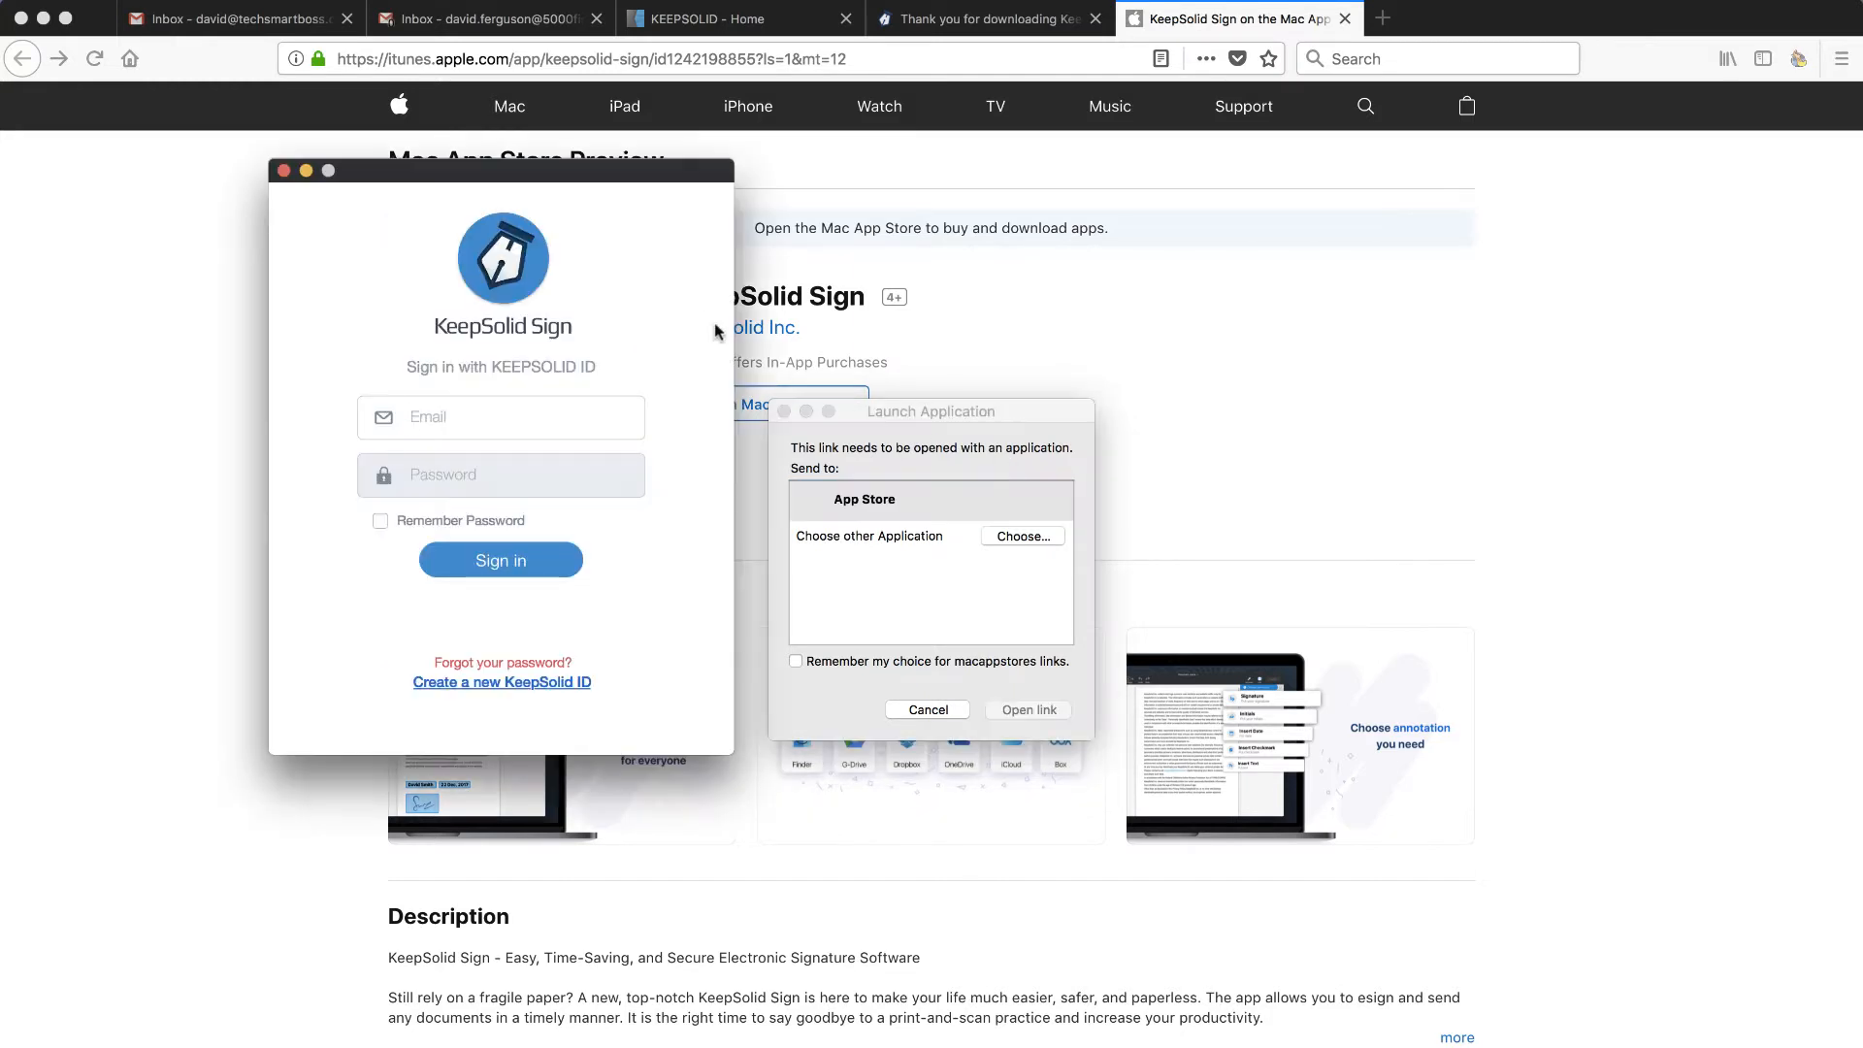
pyautogui.moveTo(540, 179); pyautogui.dragTo(1045, 198)
pyautogui.click(784, 411)
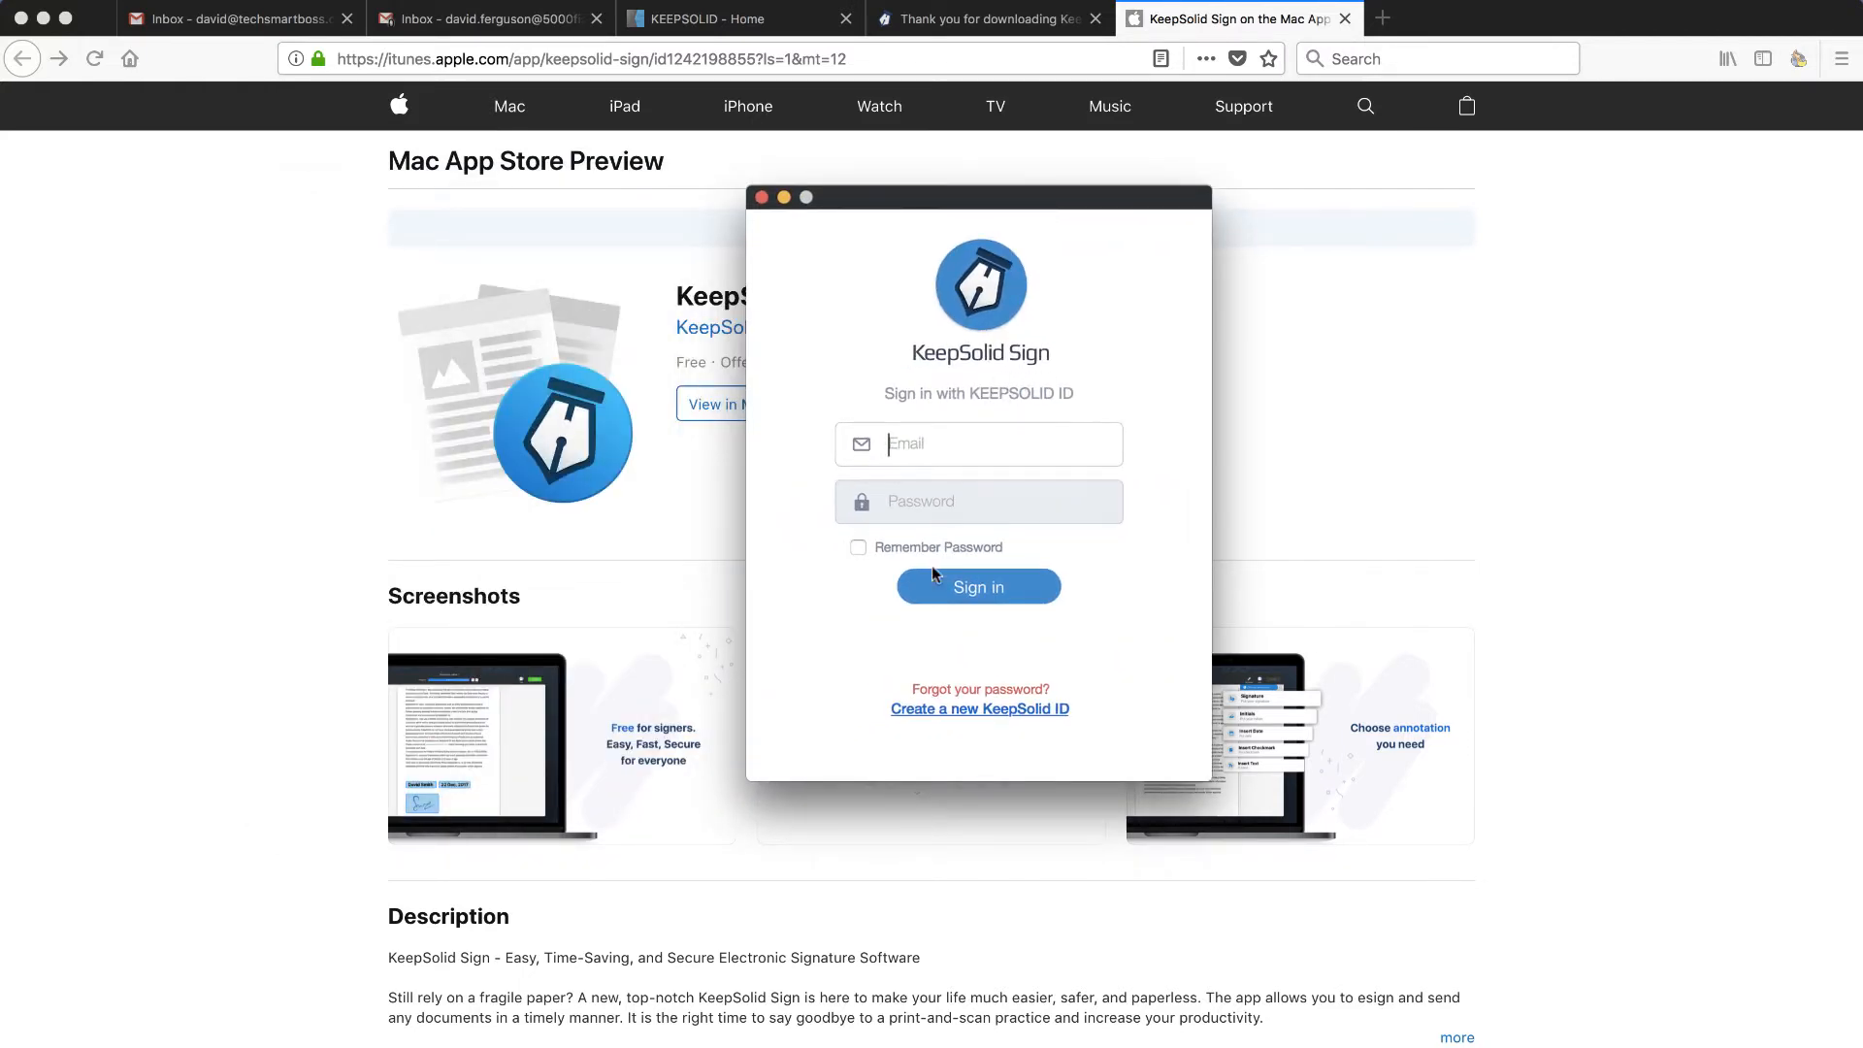
pyautogui.click(1009, 709)
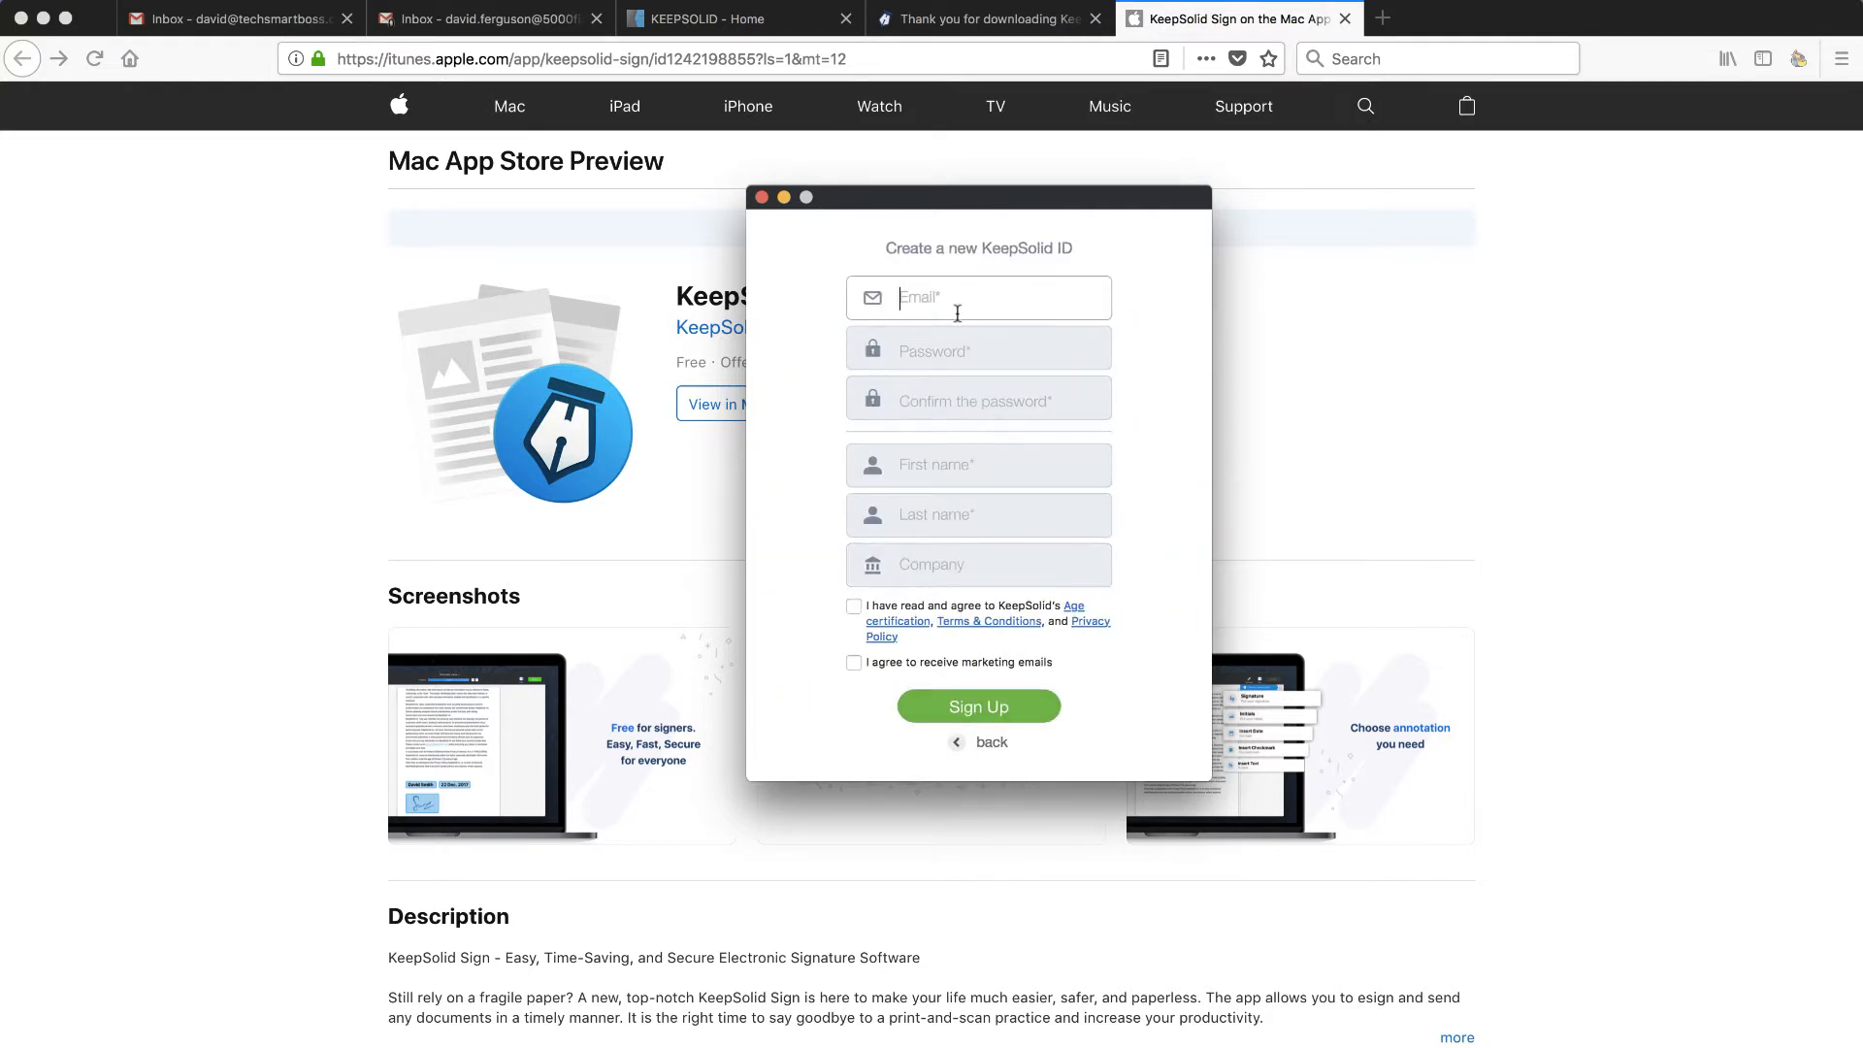
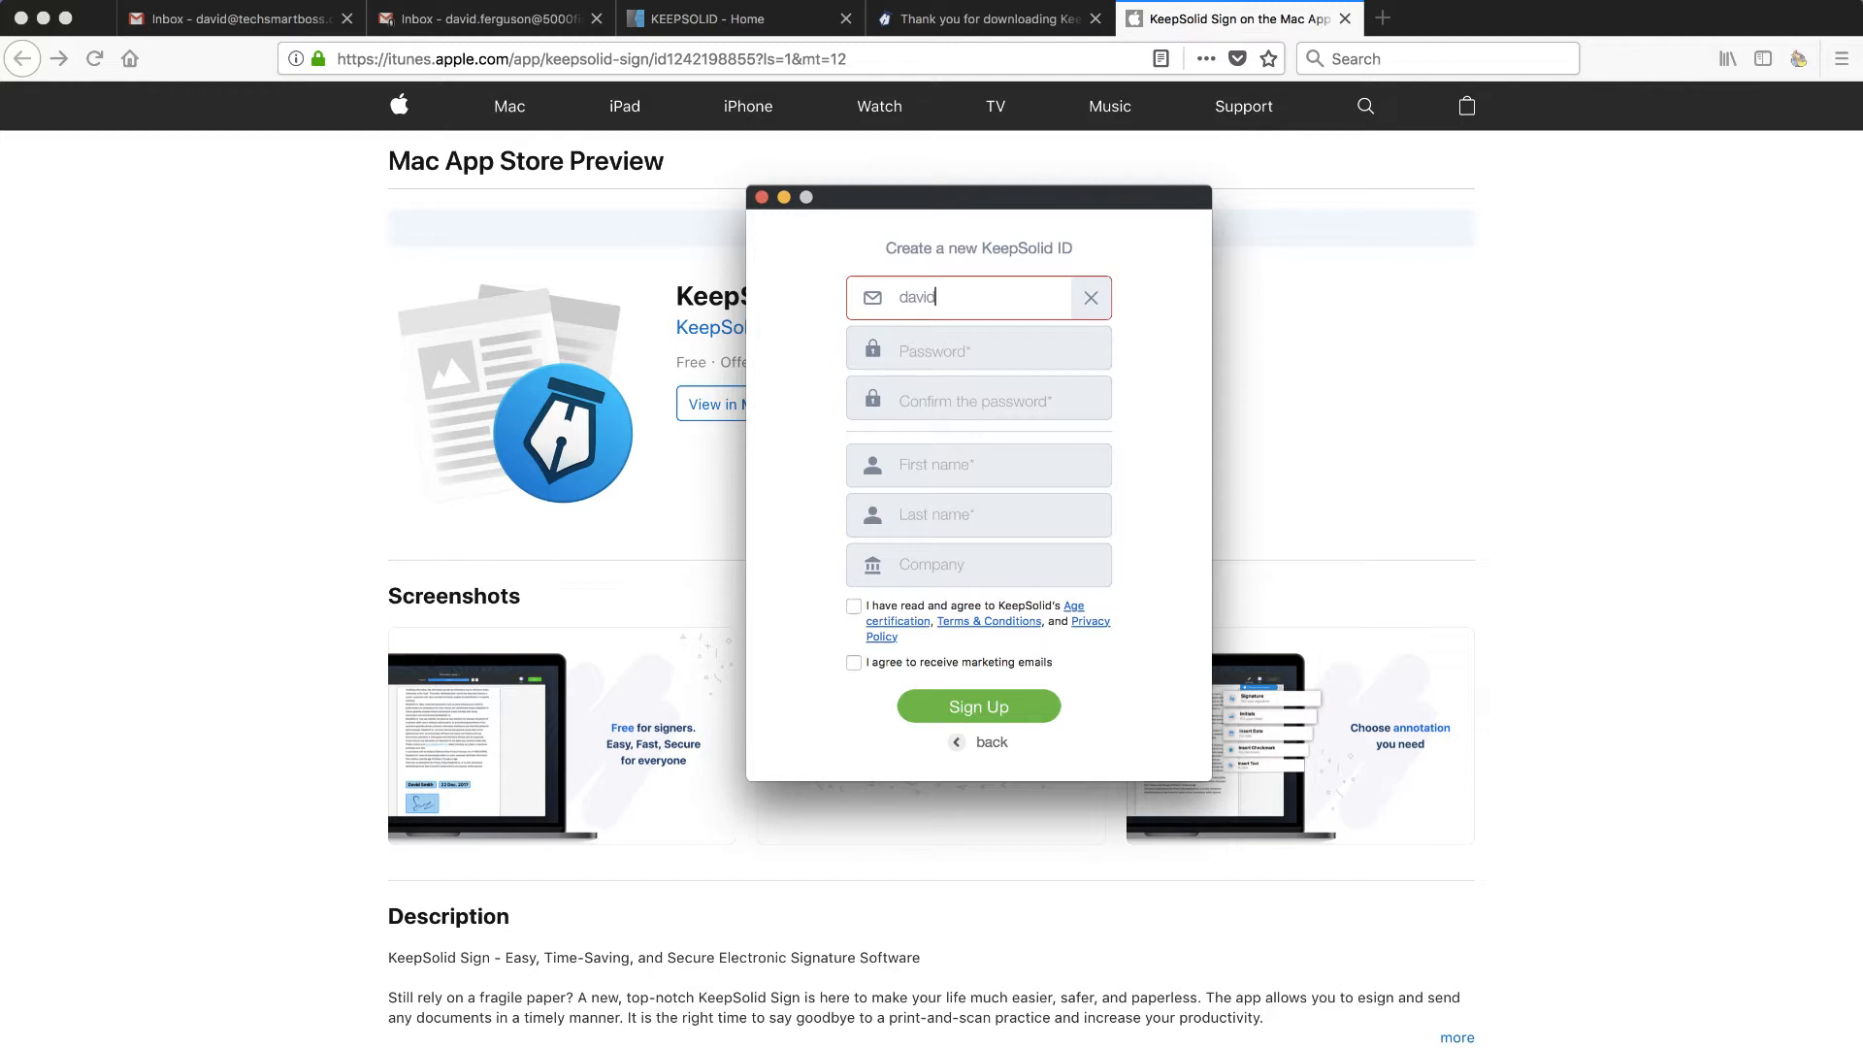
# - Enter the account email, password and confirmation, first name, last name and company name
pyautogui.click(947, 347)
pyautogui.write('••••')
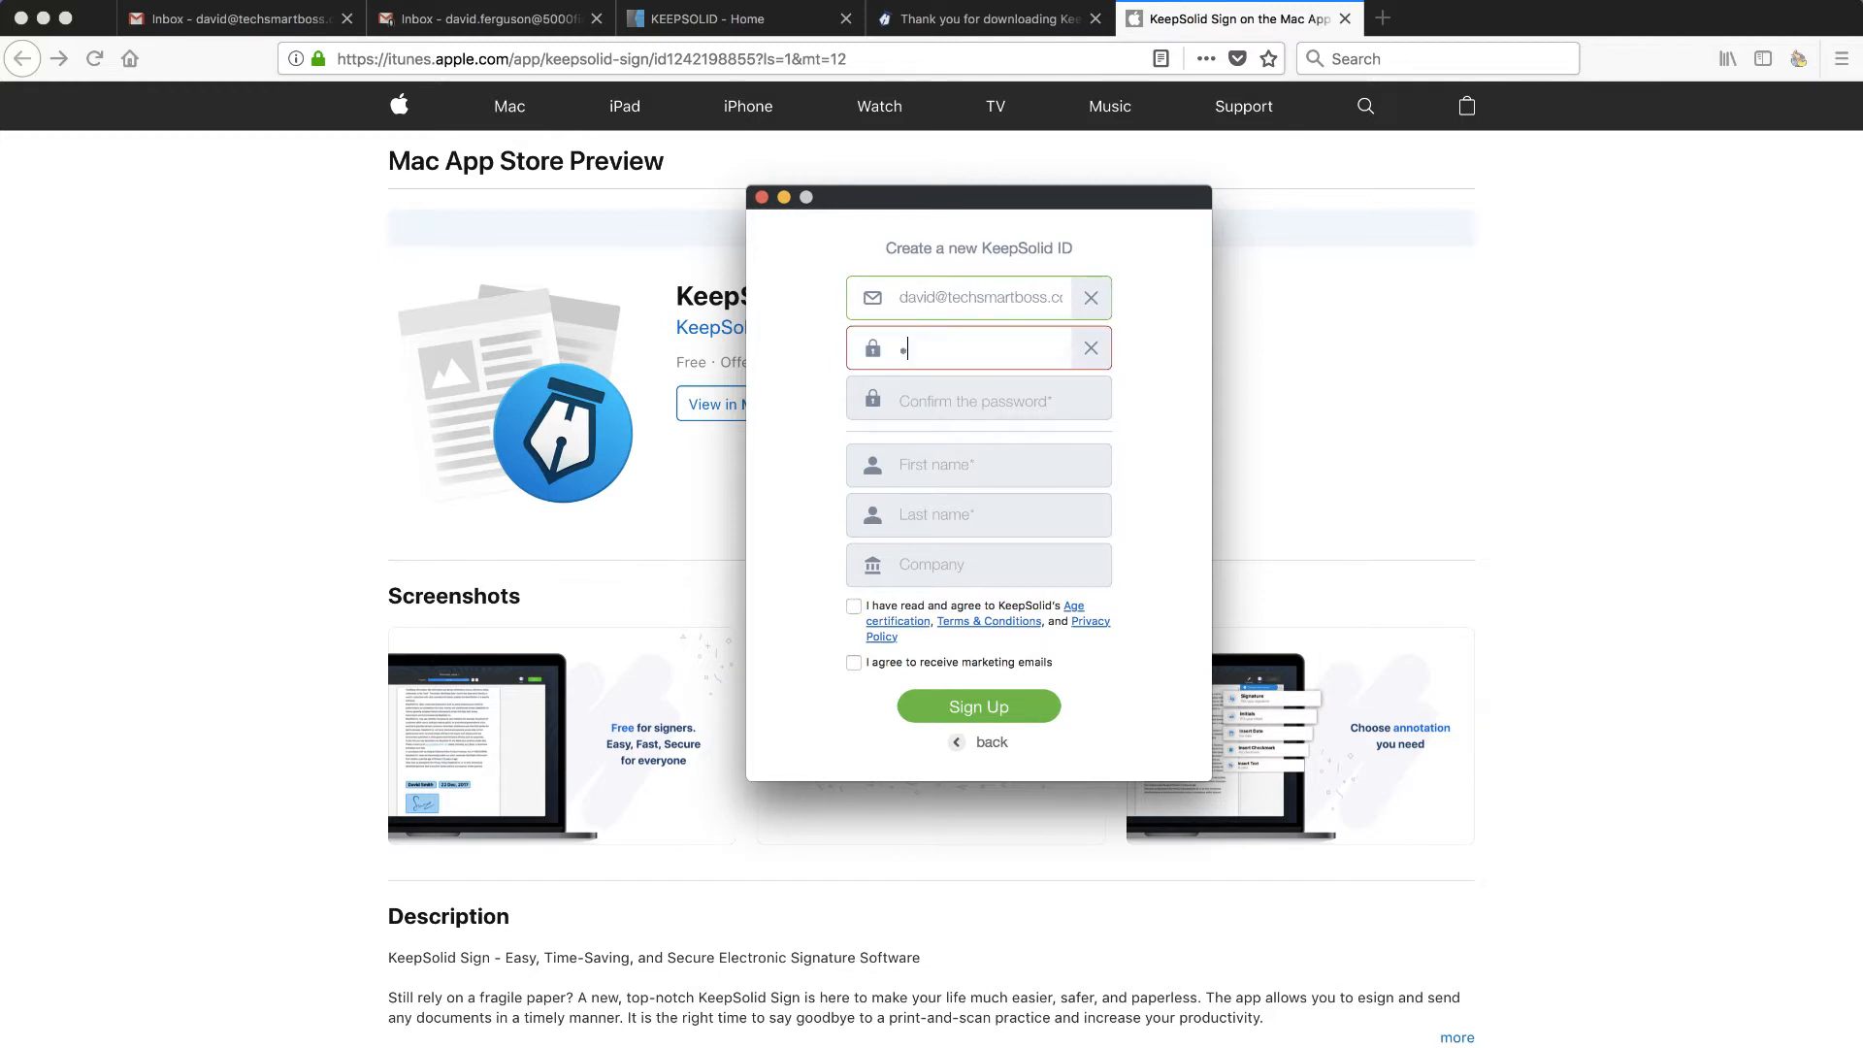
pyautogui.write('••••')
pyautogui.click(970, 395)
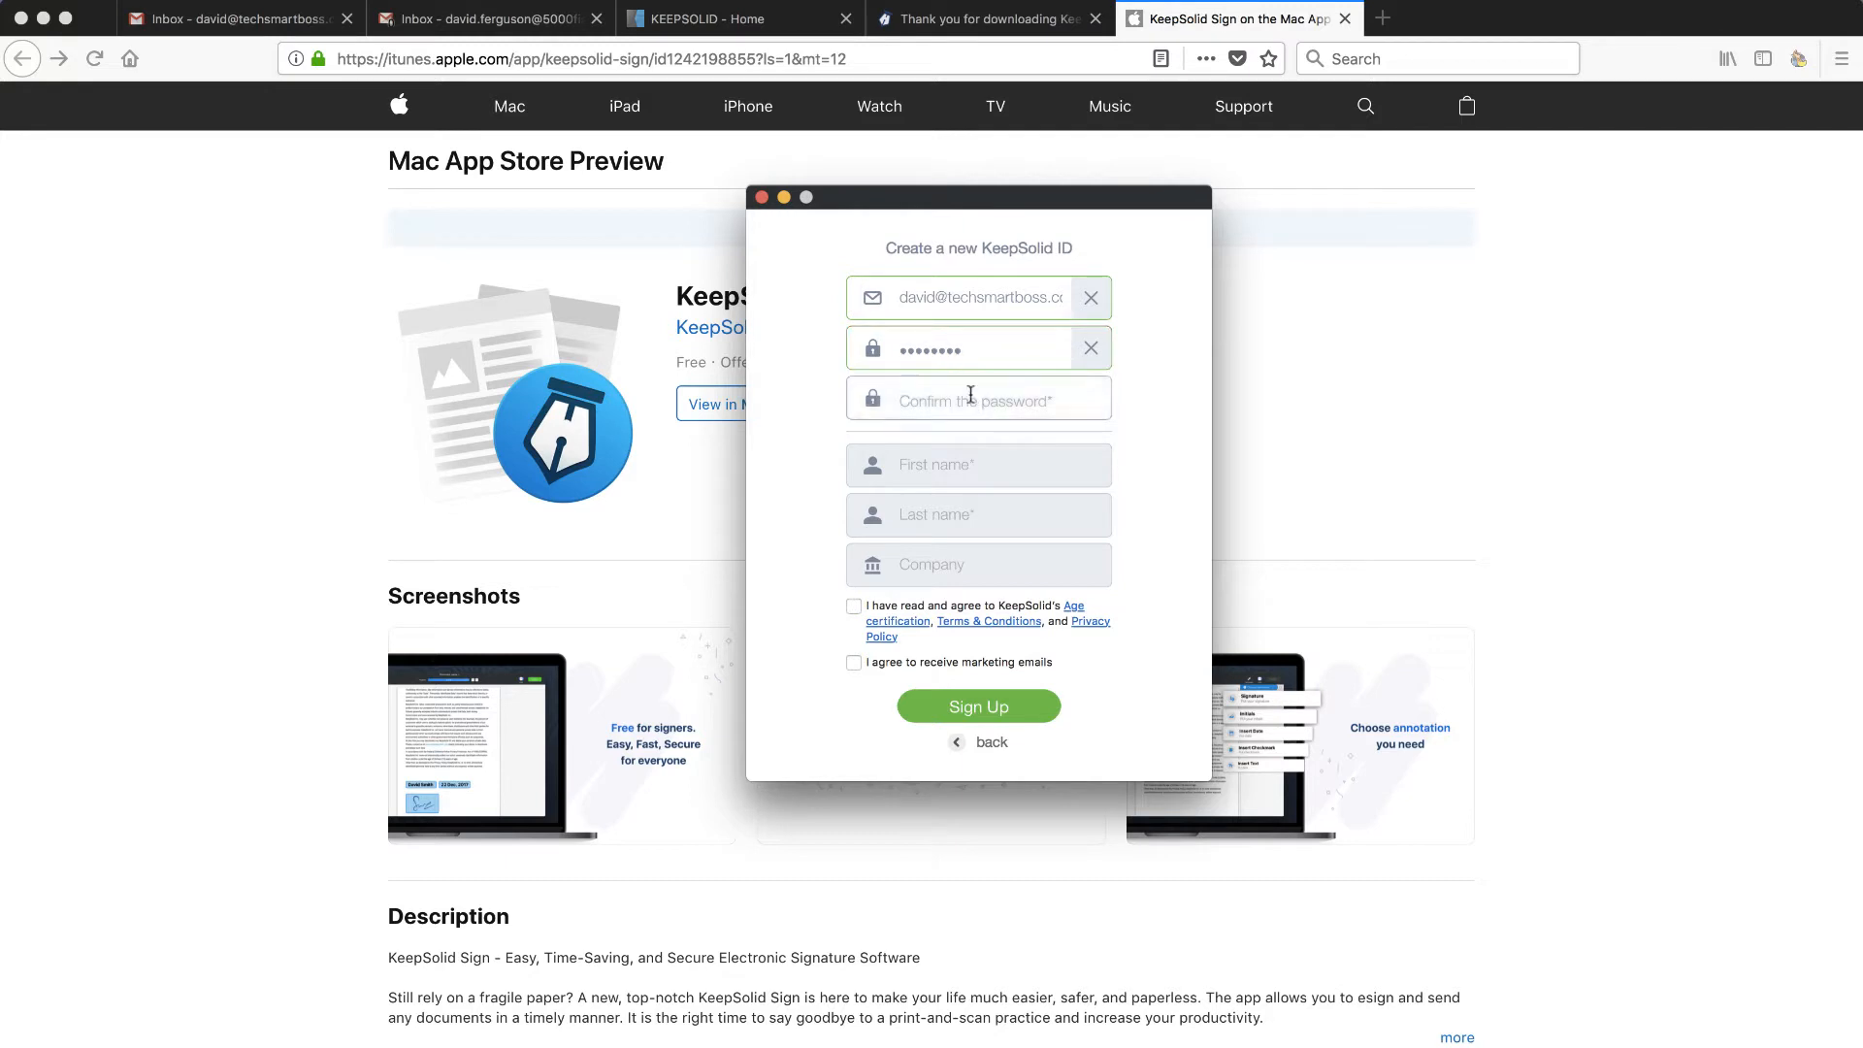
pyautogui.write('••••••••')
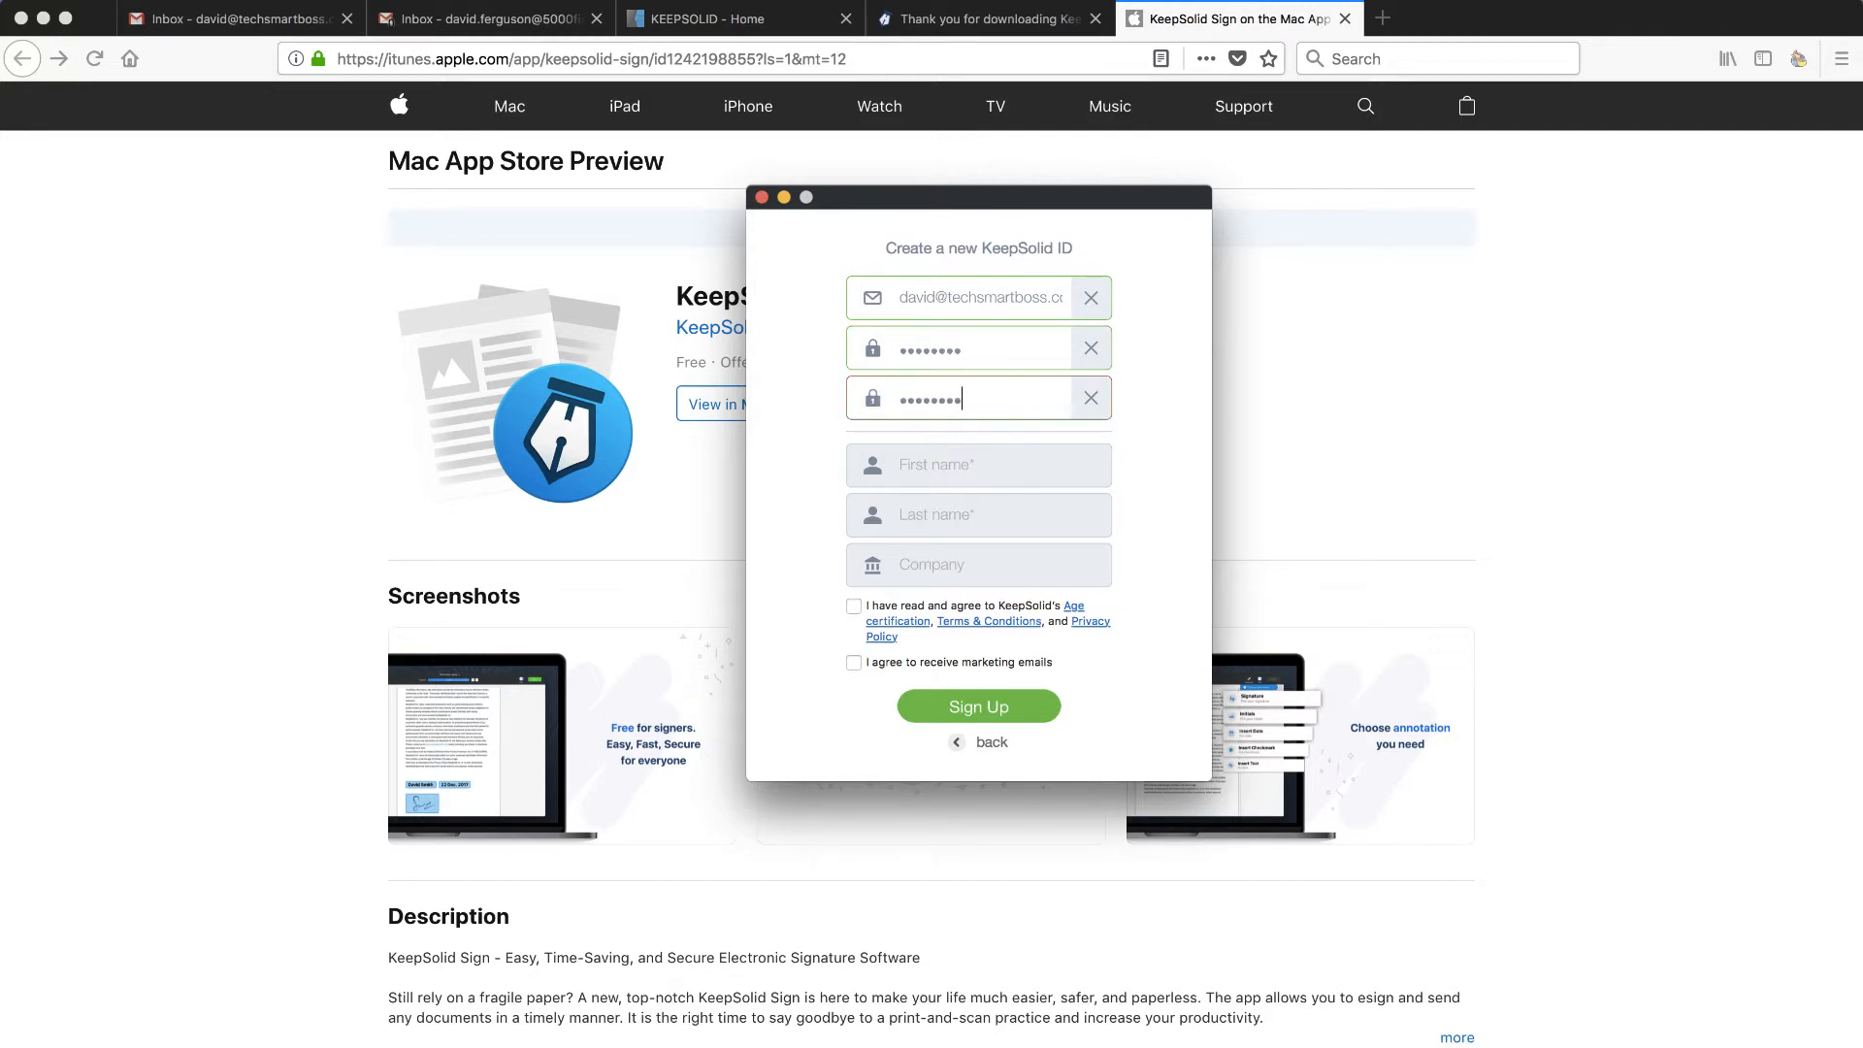
pyautogui.press('Tab')
pyautogui.press('Tab')
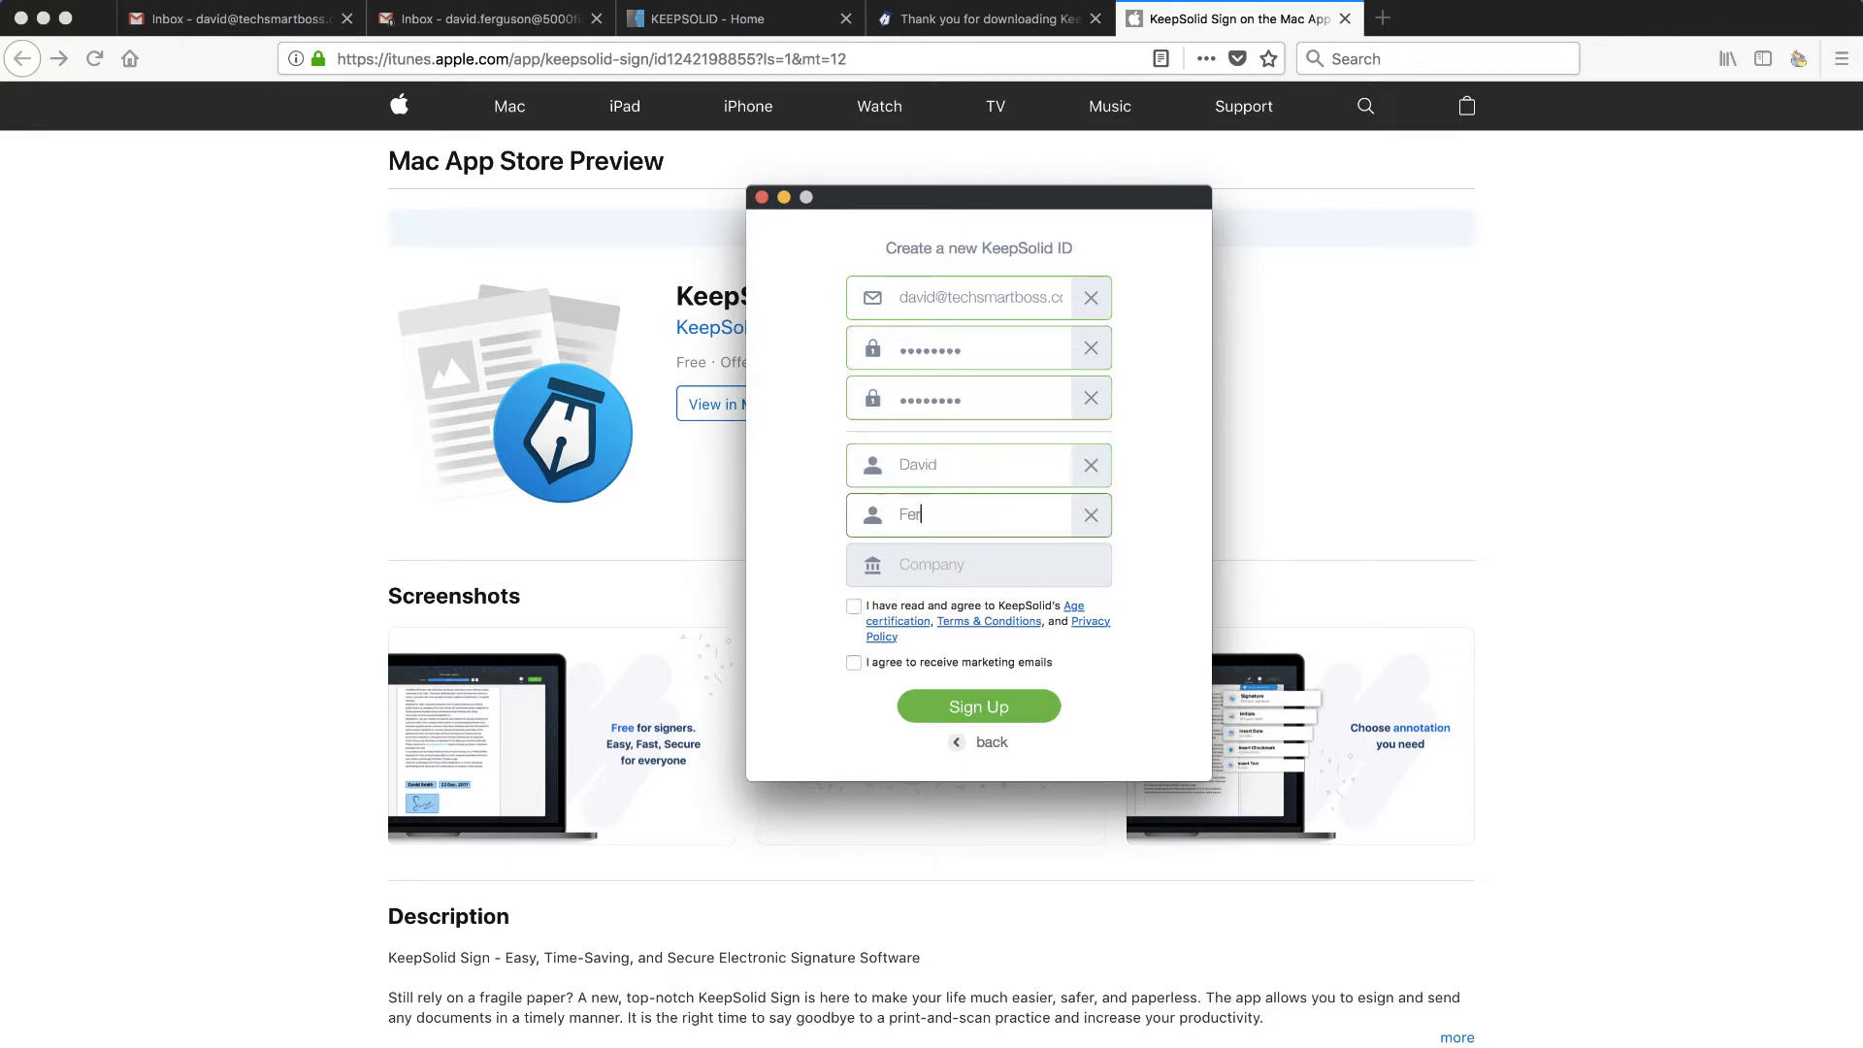
pyautogui.press('Tab')
pyautogui.write('Tech Smart Boss')
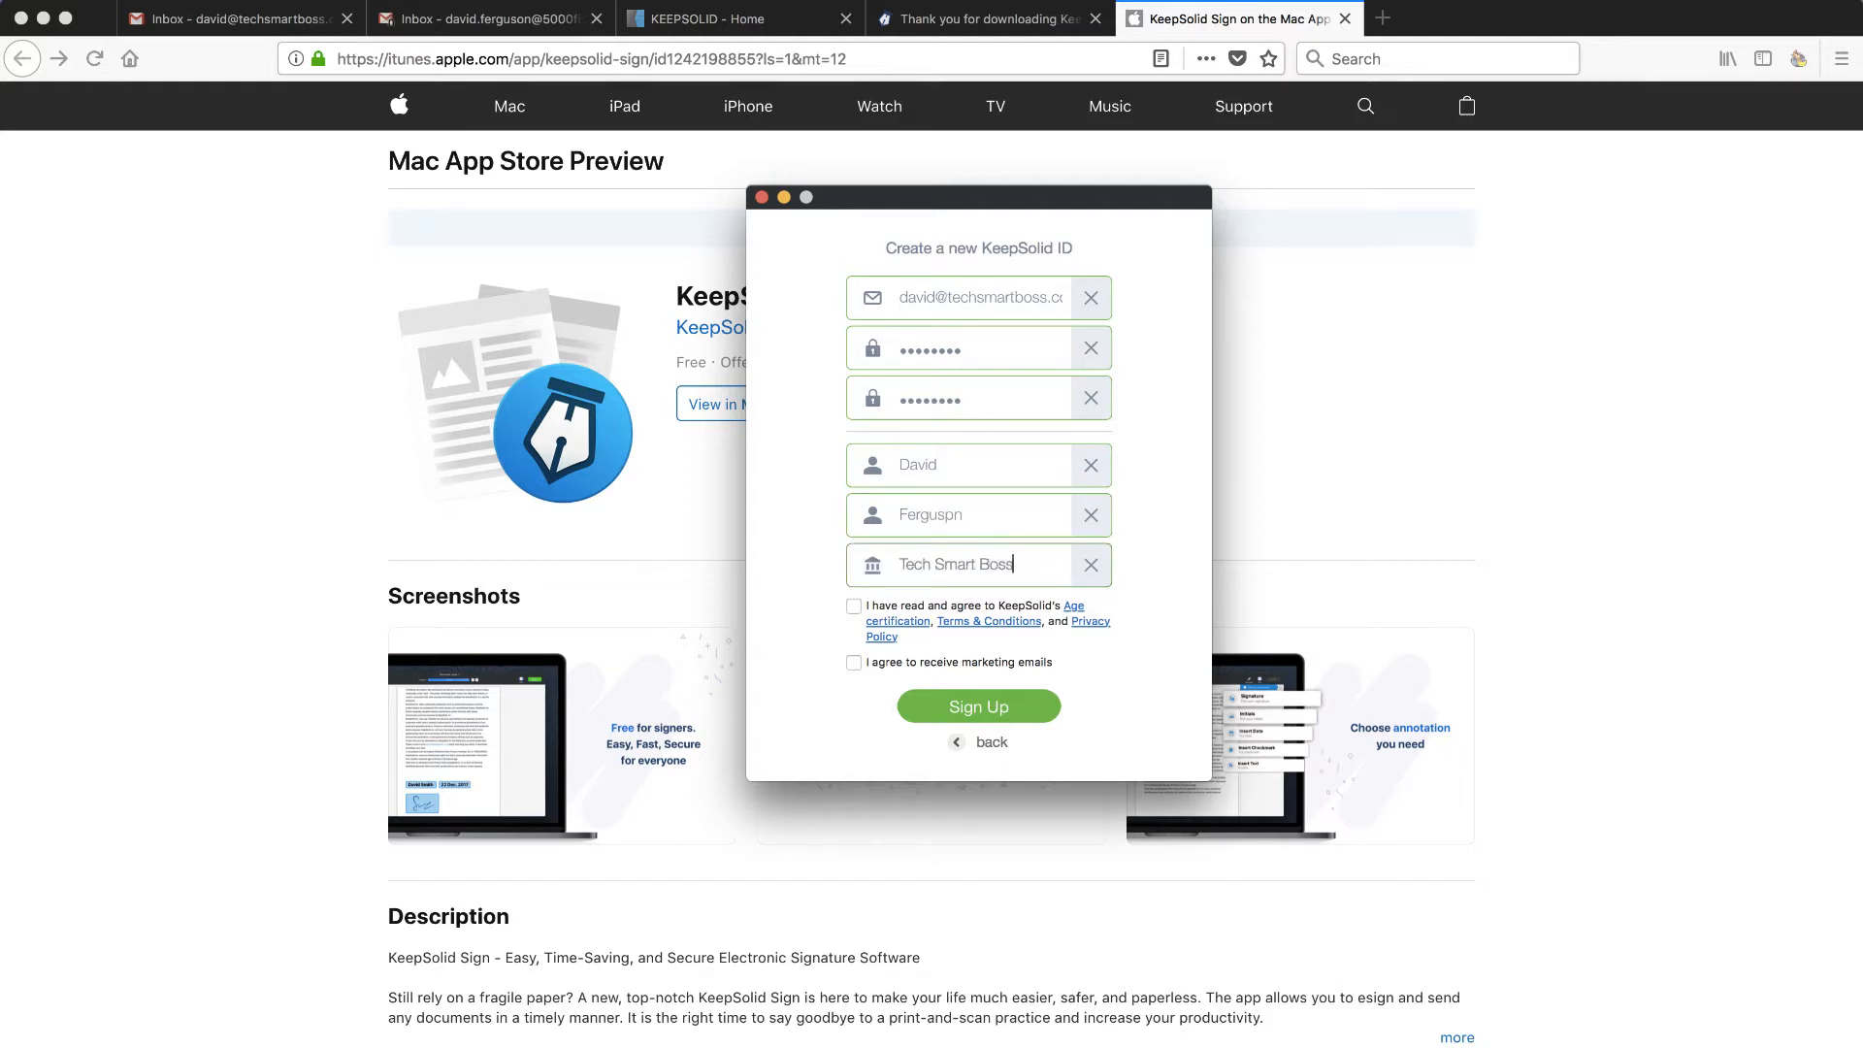
# - Correct the last-name typo, agree to the terms, sign up, and switch to the Gmail inbox
pyautogui.click(954, 512)
pyautogui.write('o')
pyautogui.click(853, 607)
pyautogui.click(979, 707)
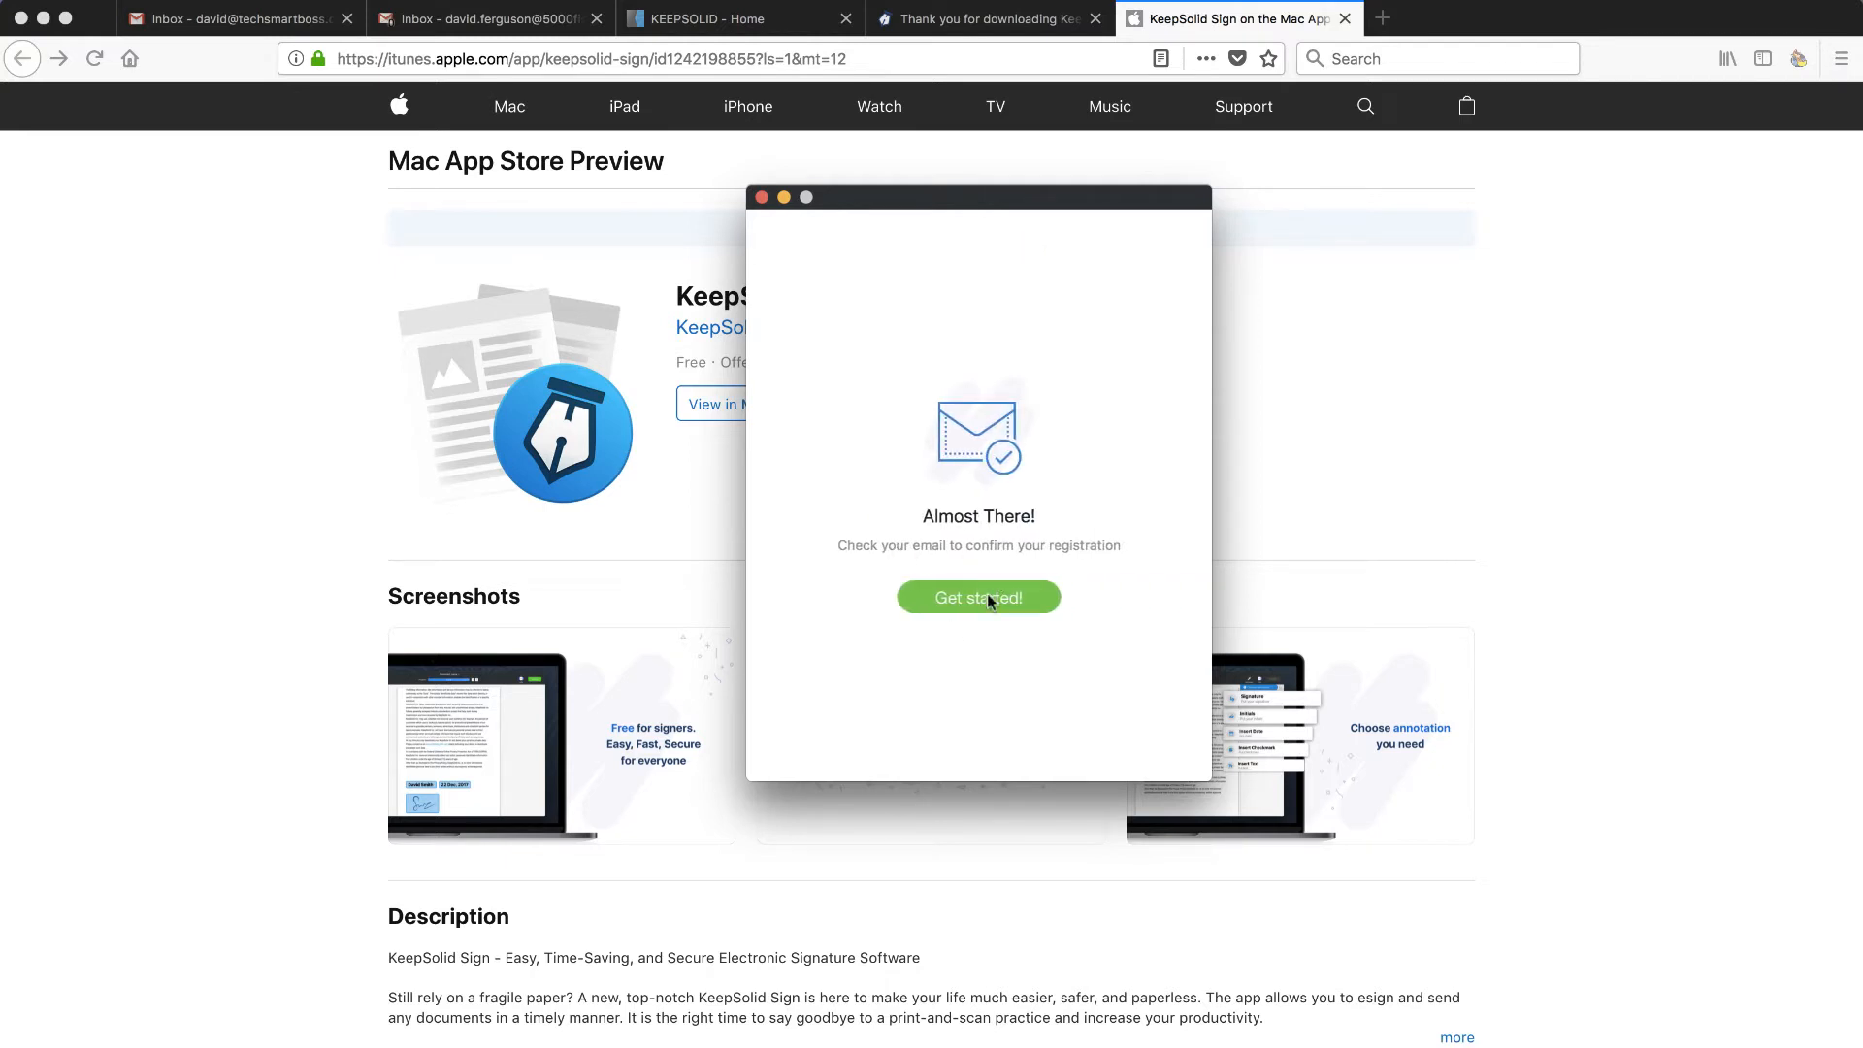
pyautogui.click(230, 29)
# - Open the Verify Your KeepSolid Account email and follow VERIFY MY KEEPSOLID ID
pyautogui.click(910, 275)
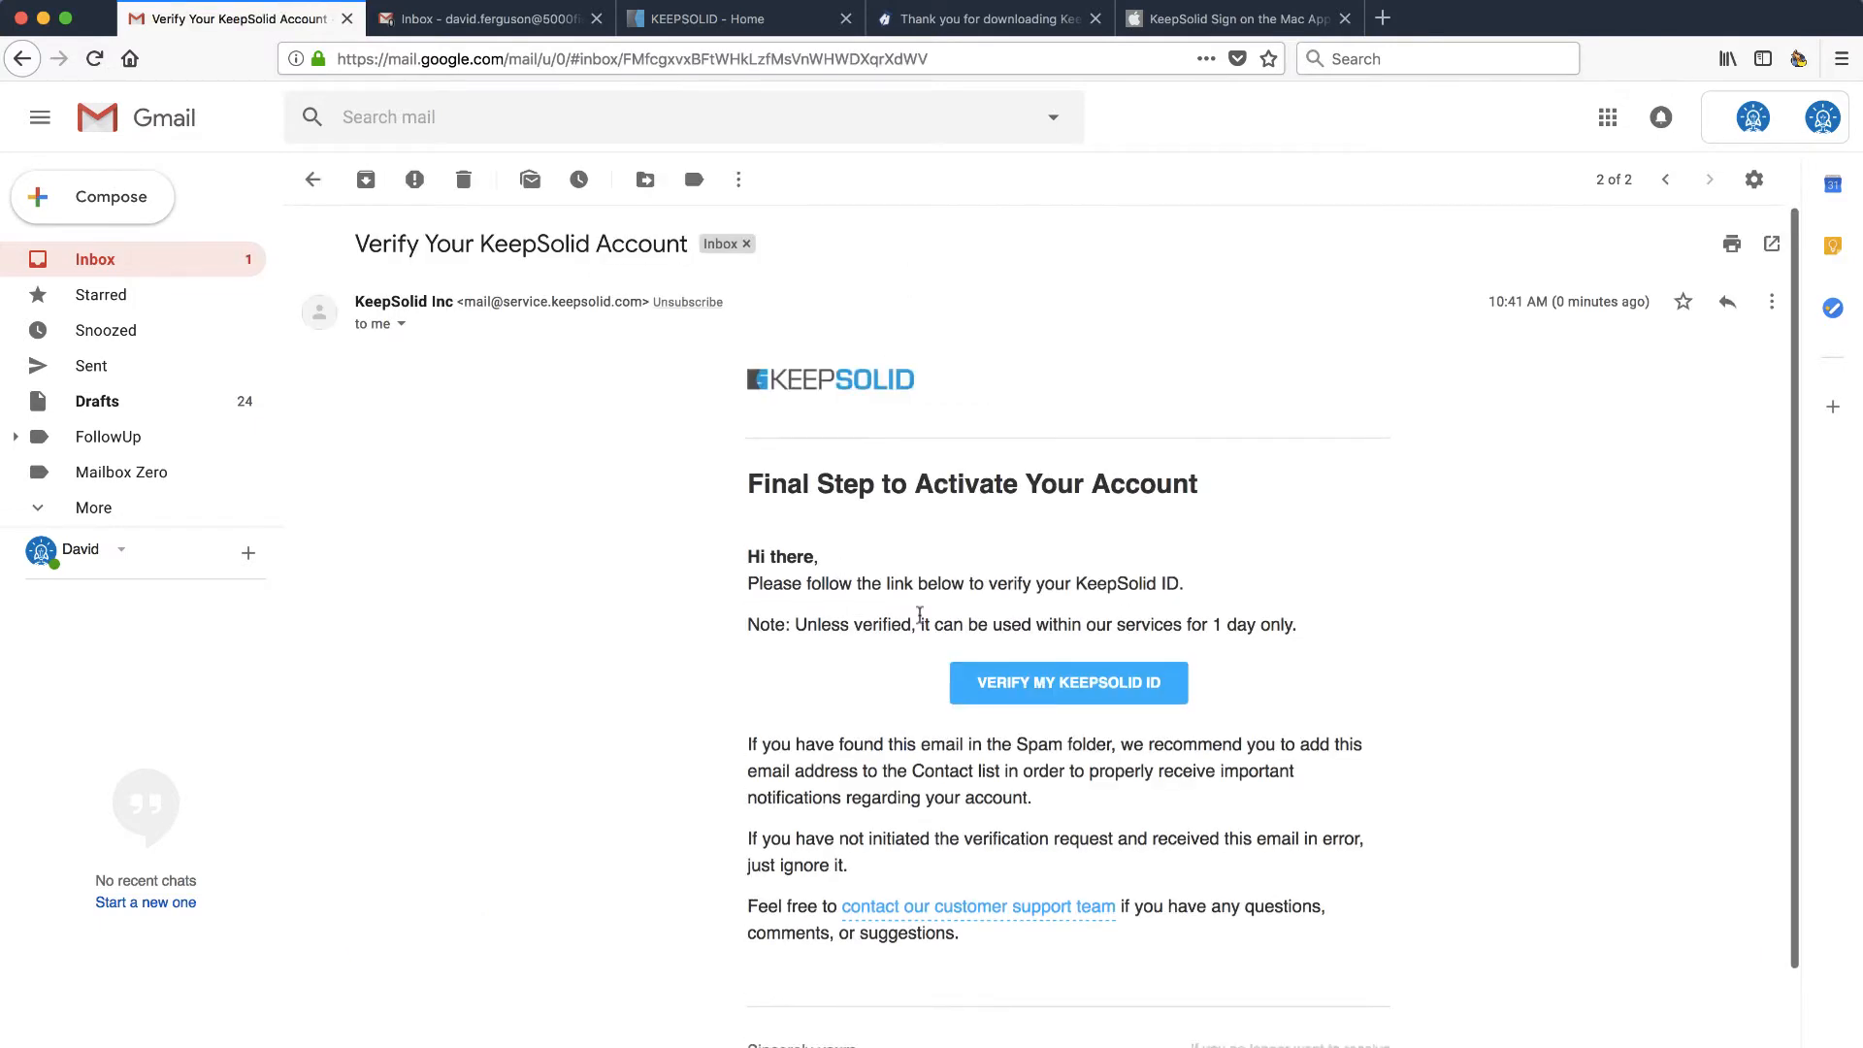
pyautogui.click(1040, 690)
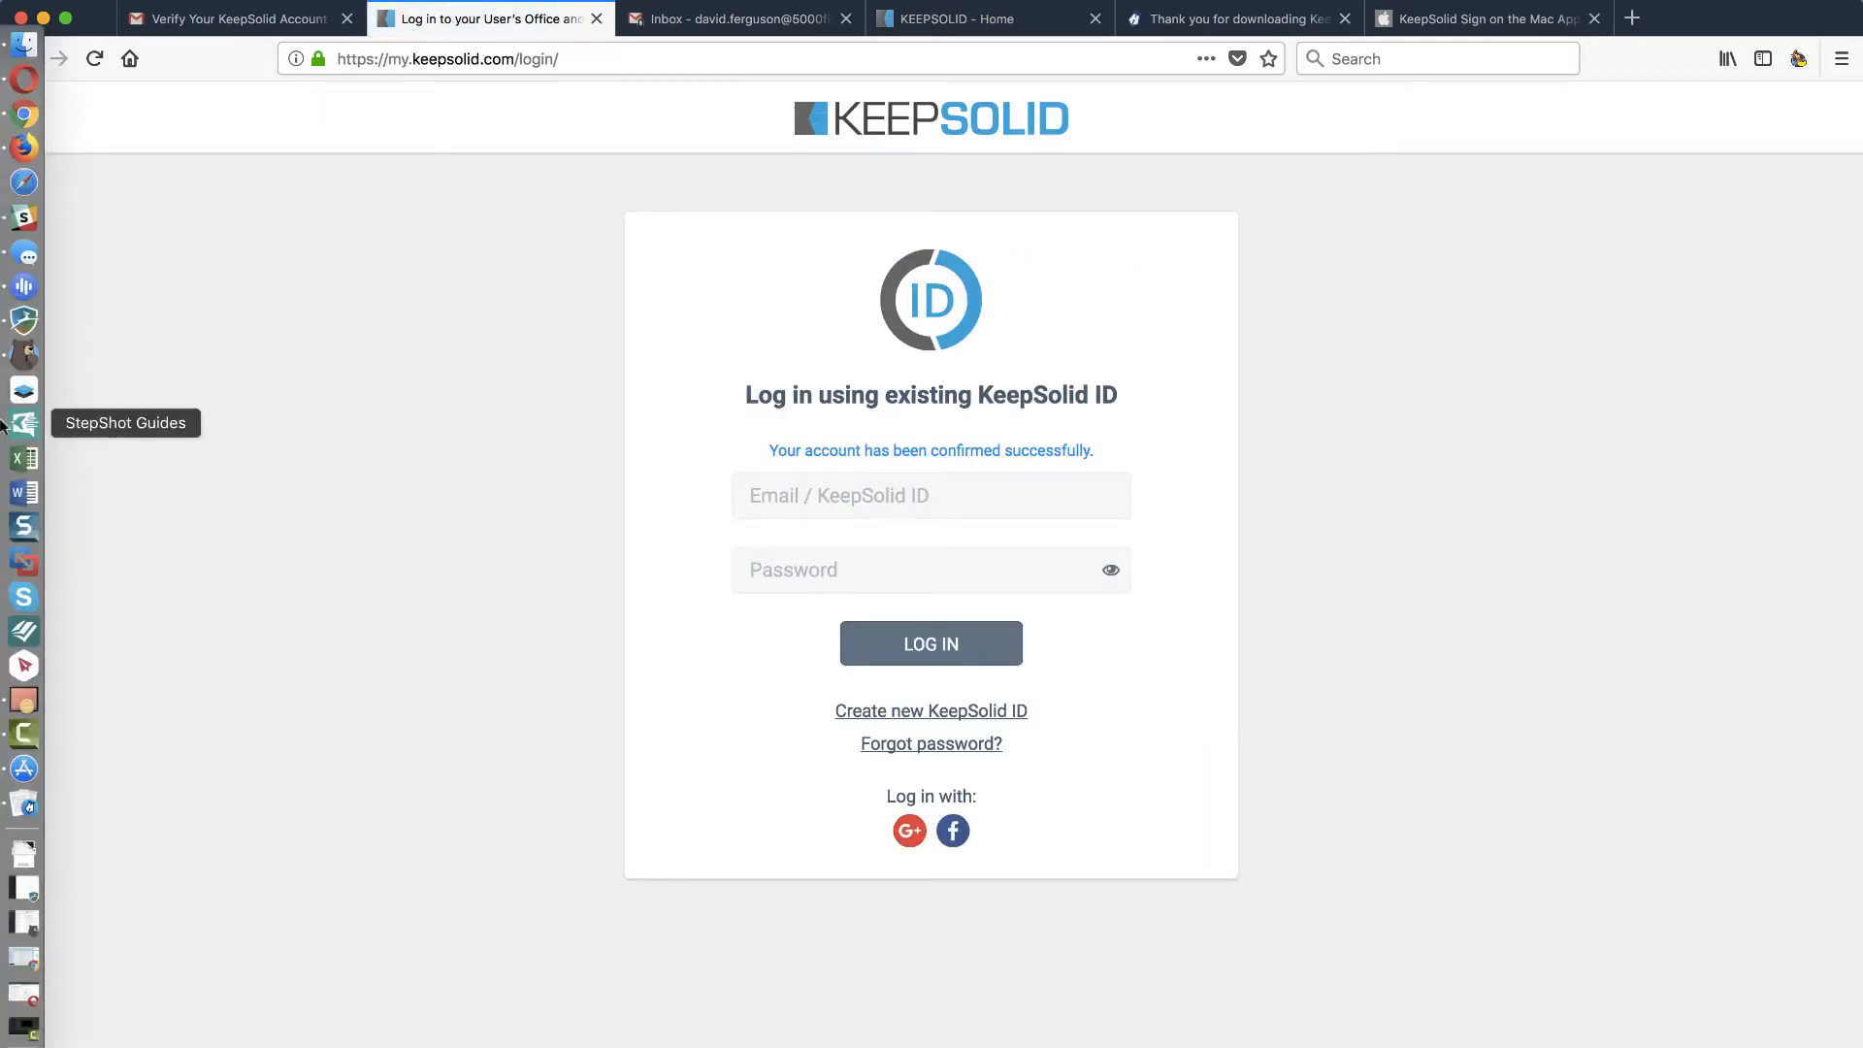
# - Log in to User Office with the account email and password, then open the KeepSolid Sign website
pyautogui.moveTo(21, 563)
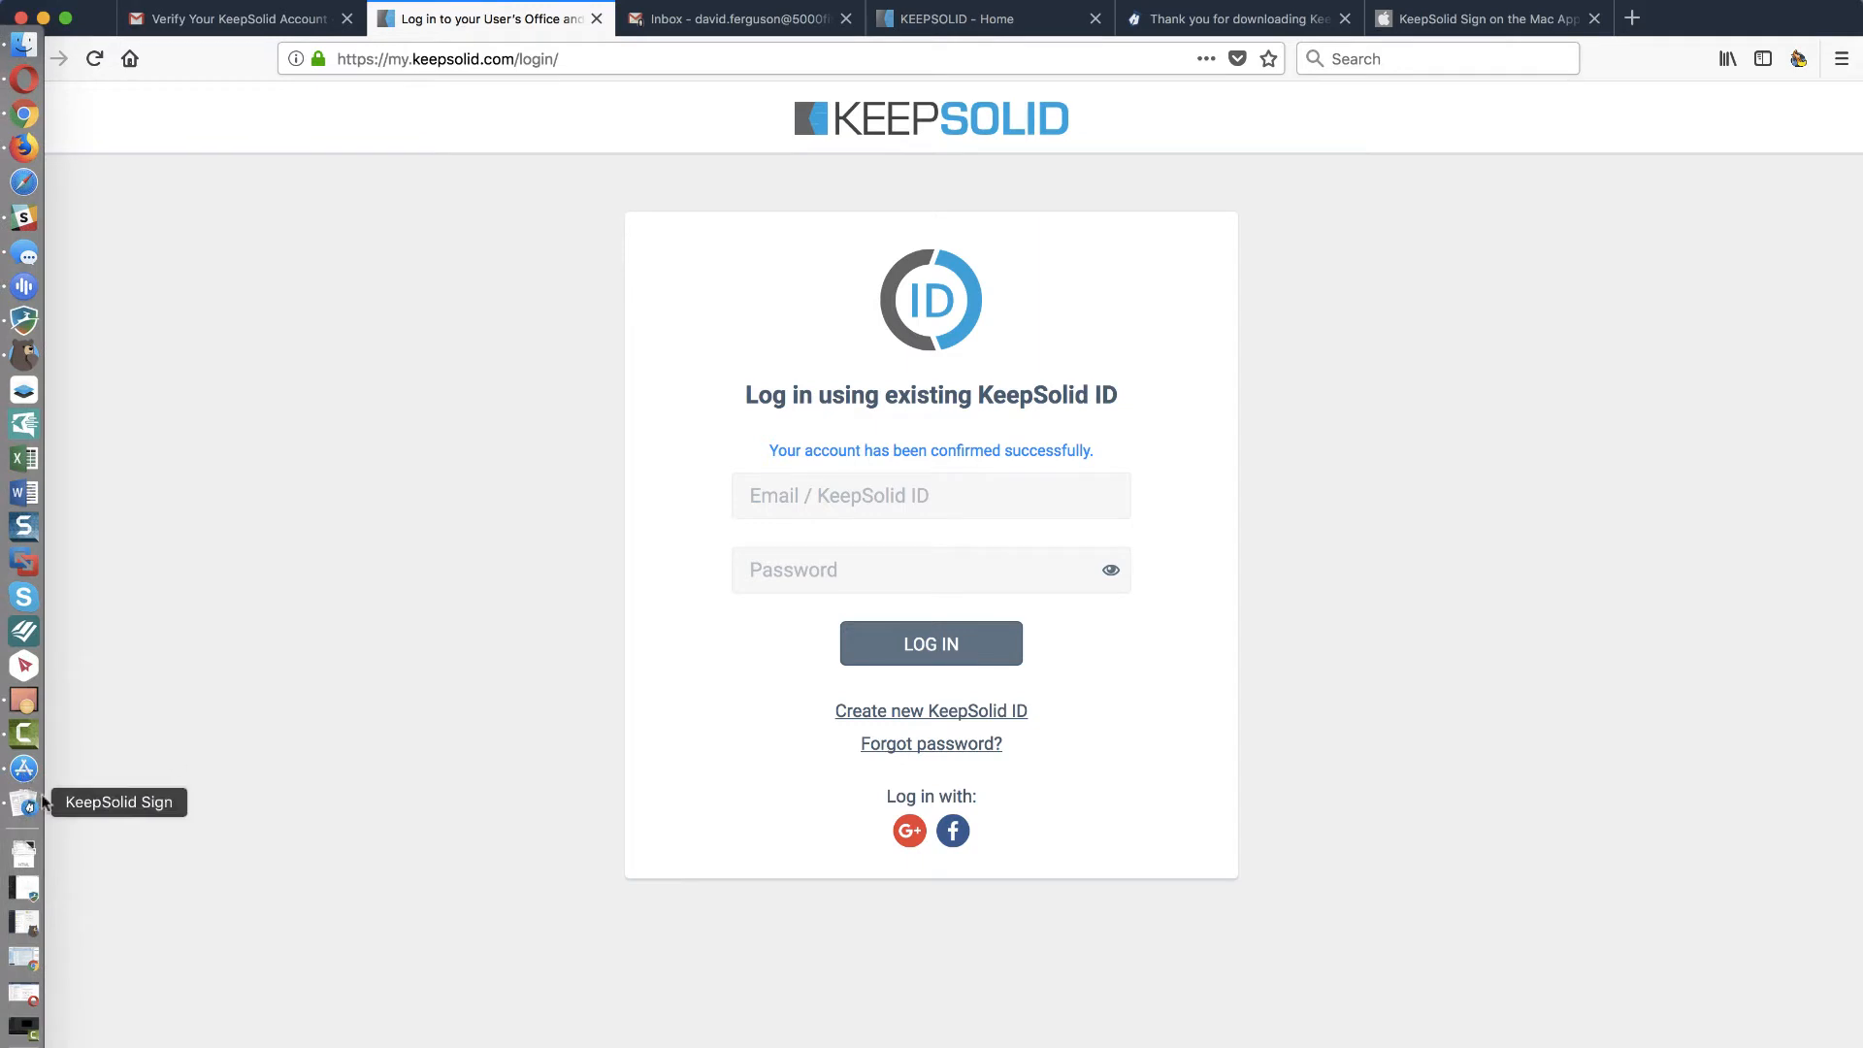
pyautogui.click(860, 495)
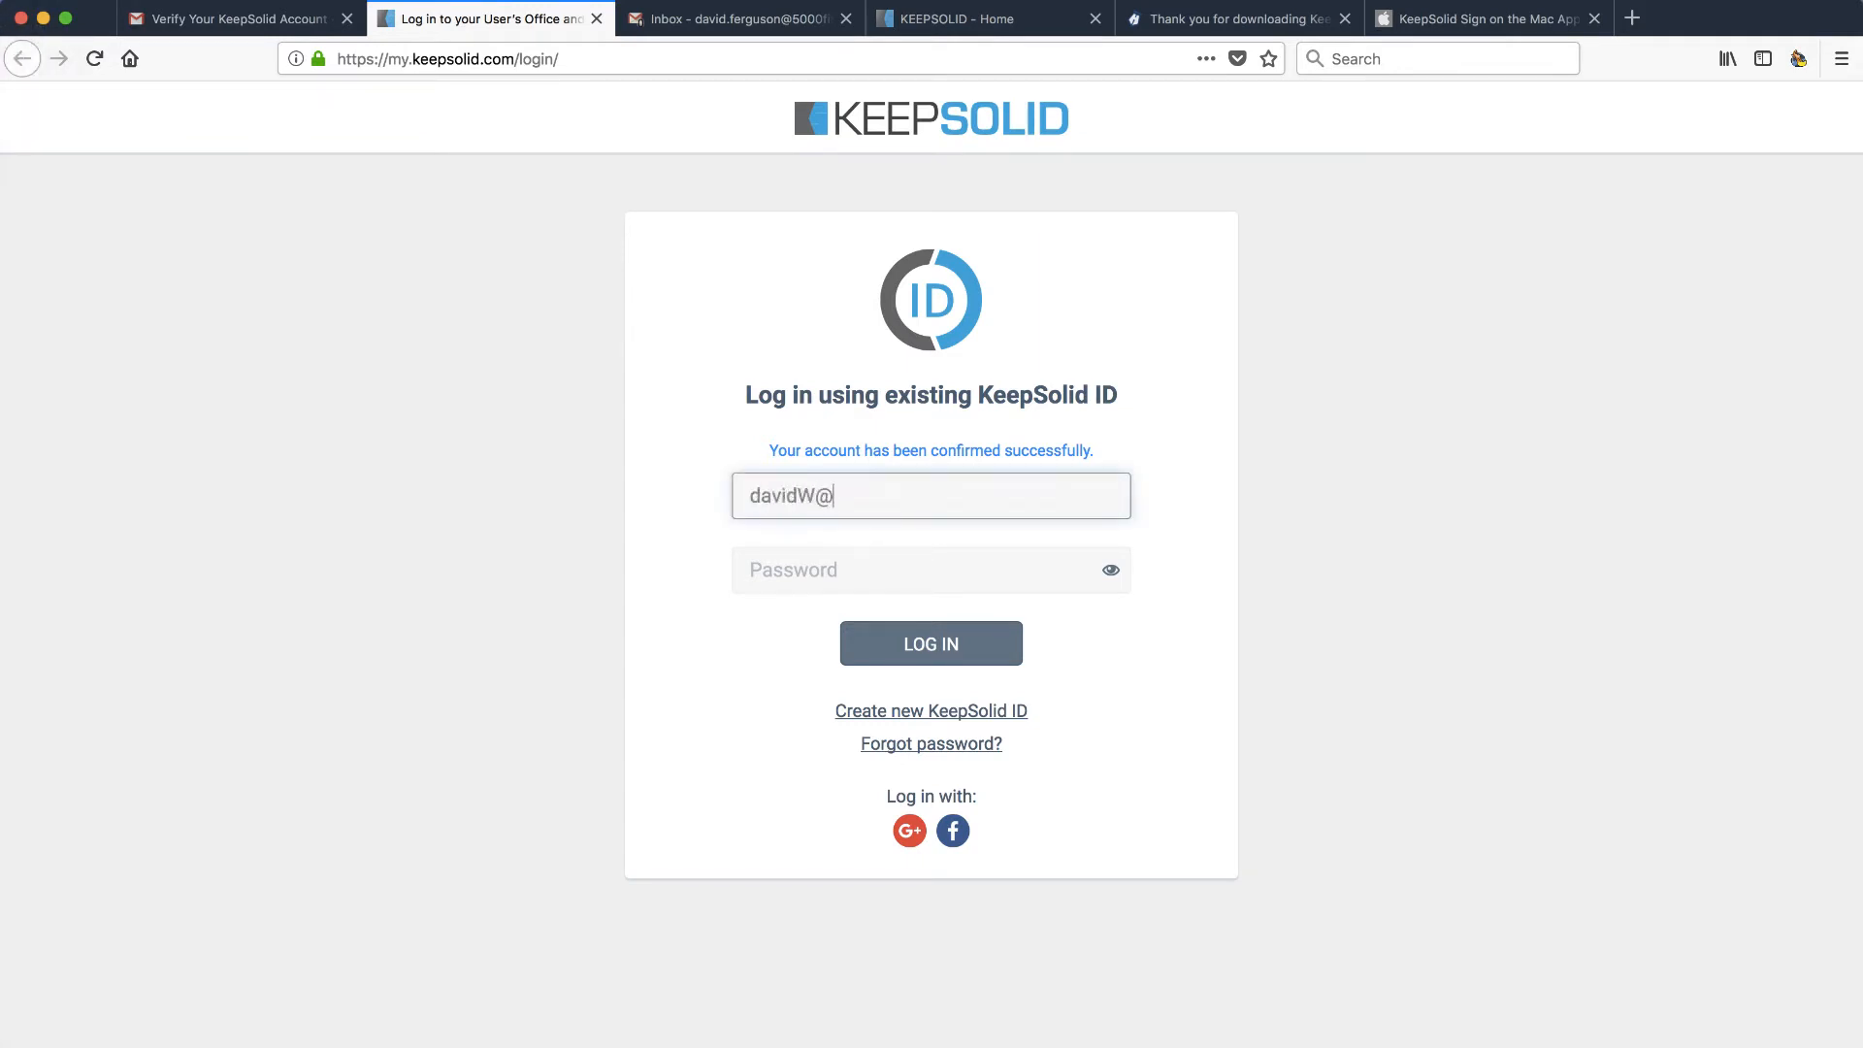
pyautogui.press('Tab')
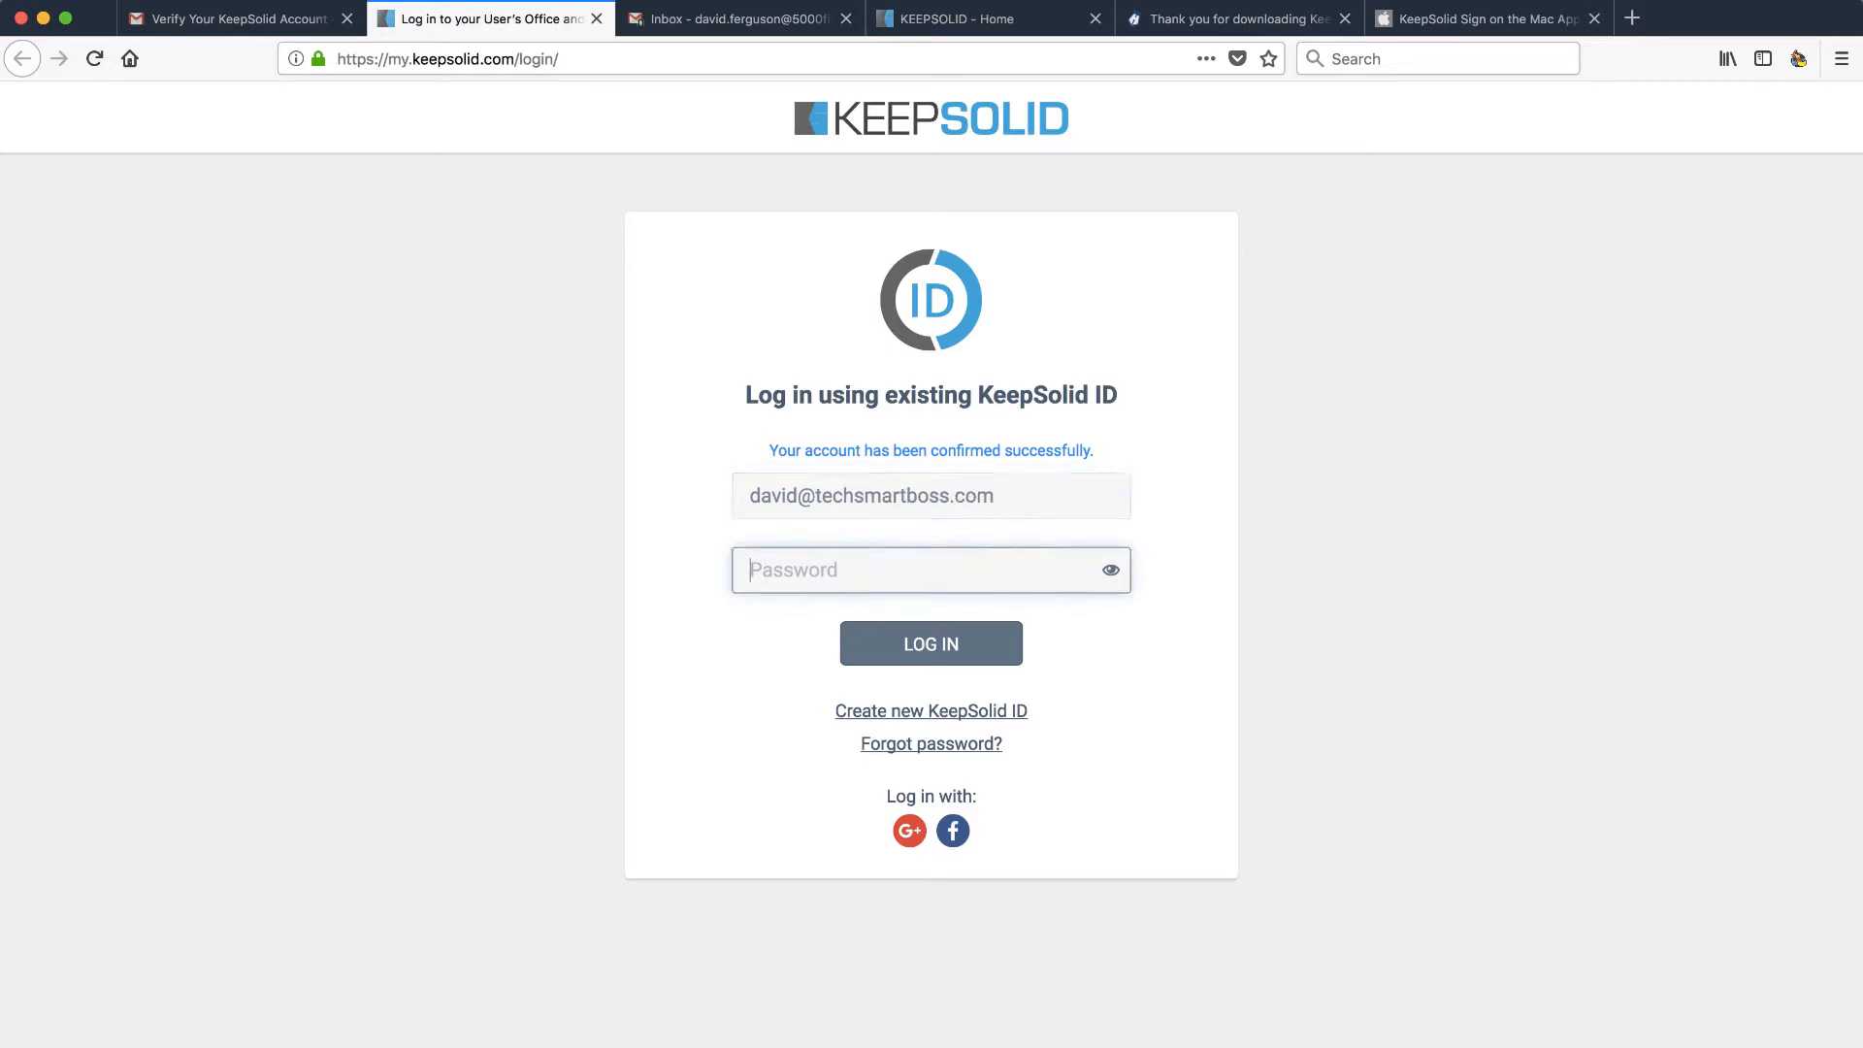
pyautogui.write('••')
pyautogui.click(946, 650)
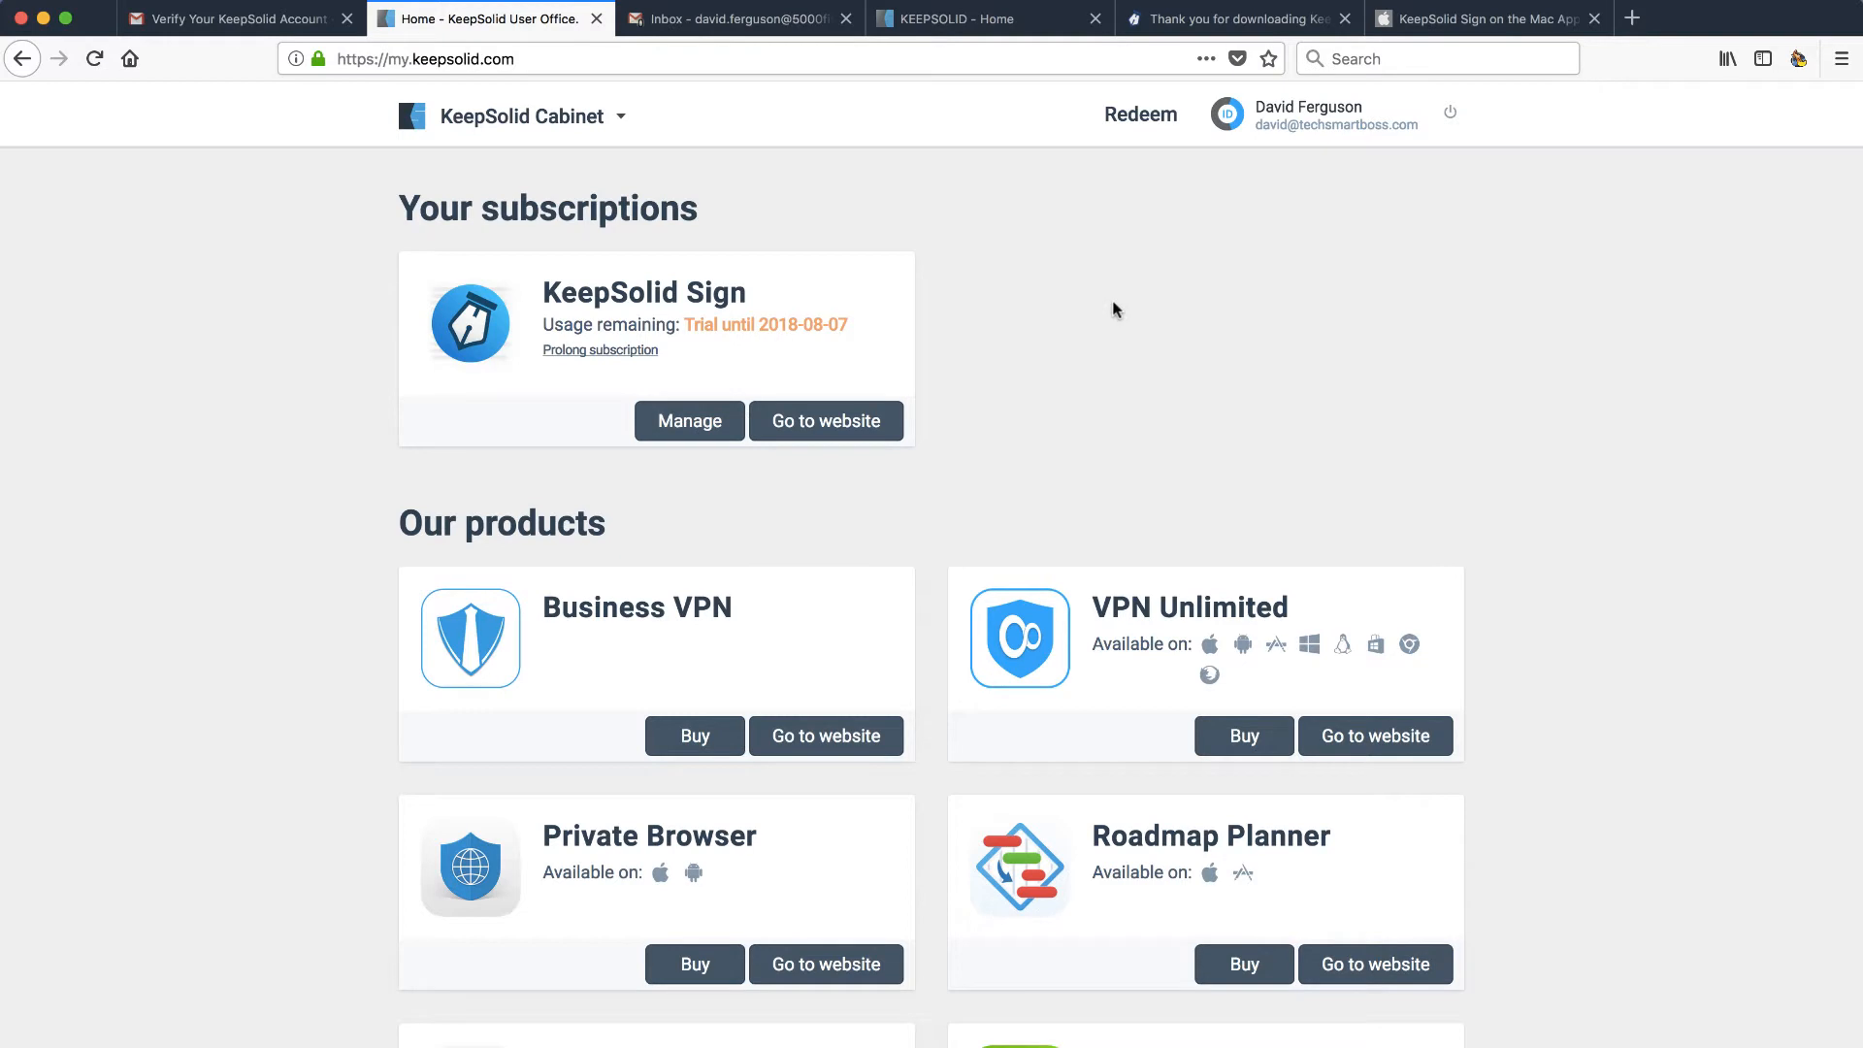
pyautogui.click(822, 427)
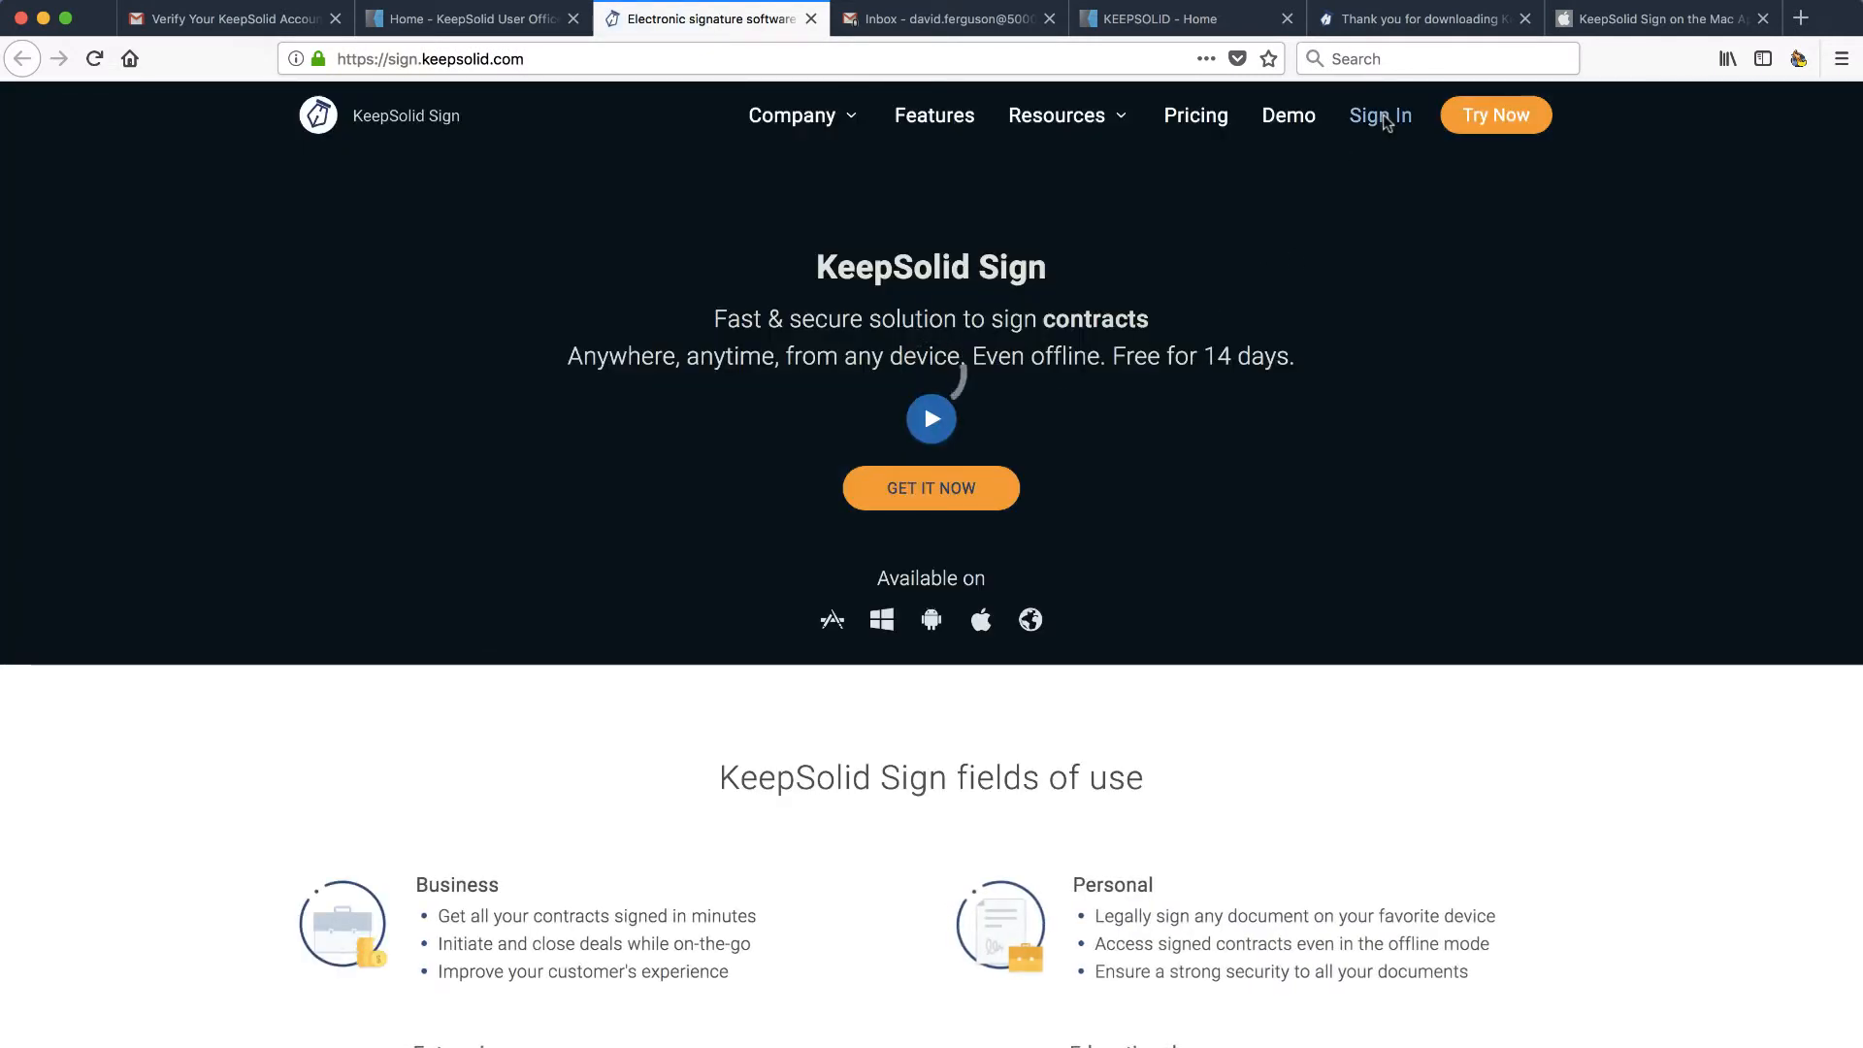
# - Log in on sign.keepsolid.com and choose Go to Web App from My account
pyautogui.click(1381, 117)
pyautogui.click(918, 521)
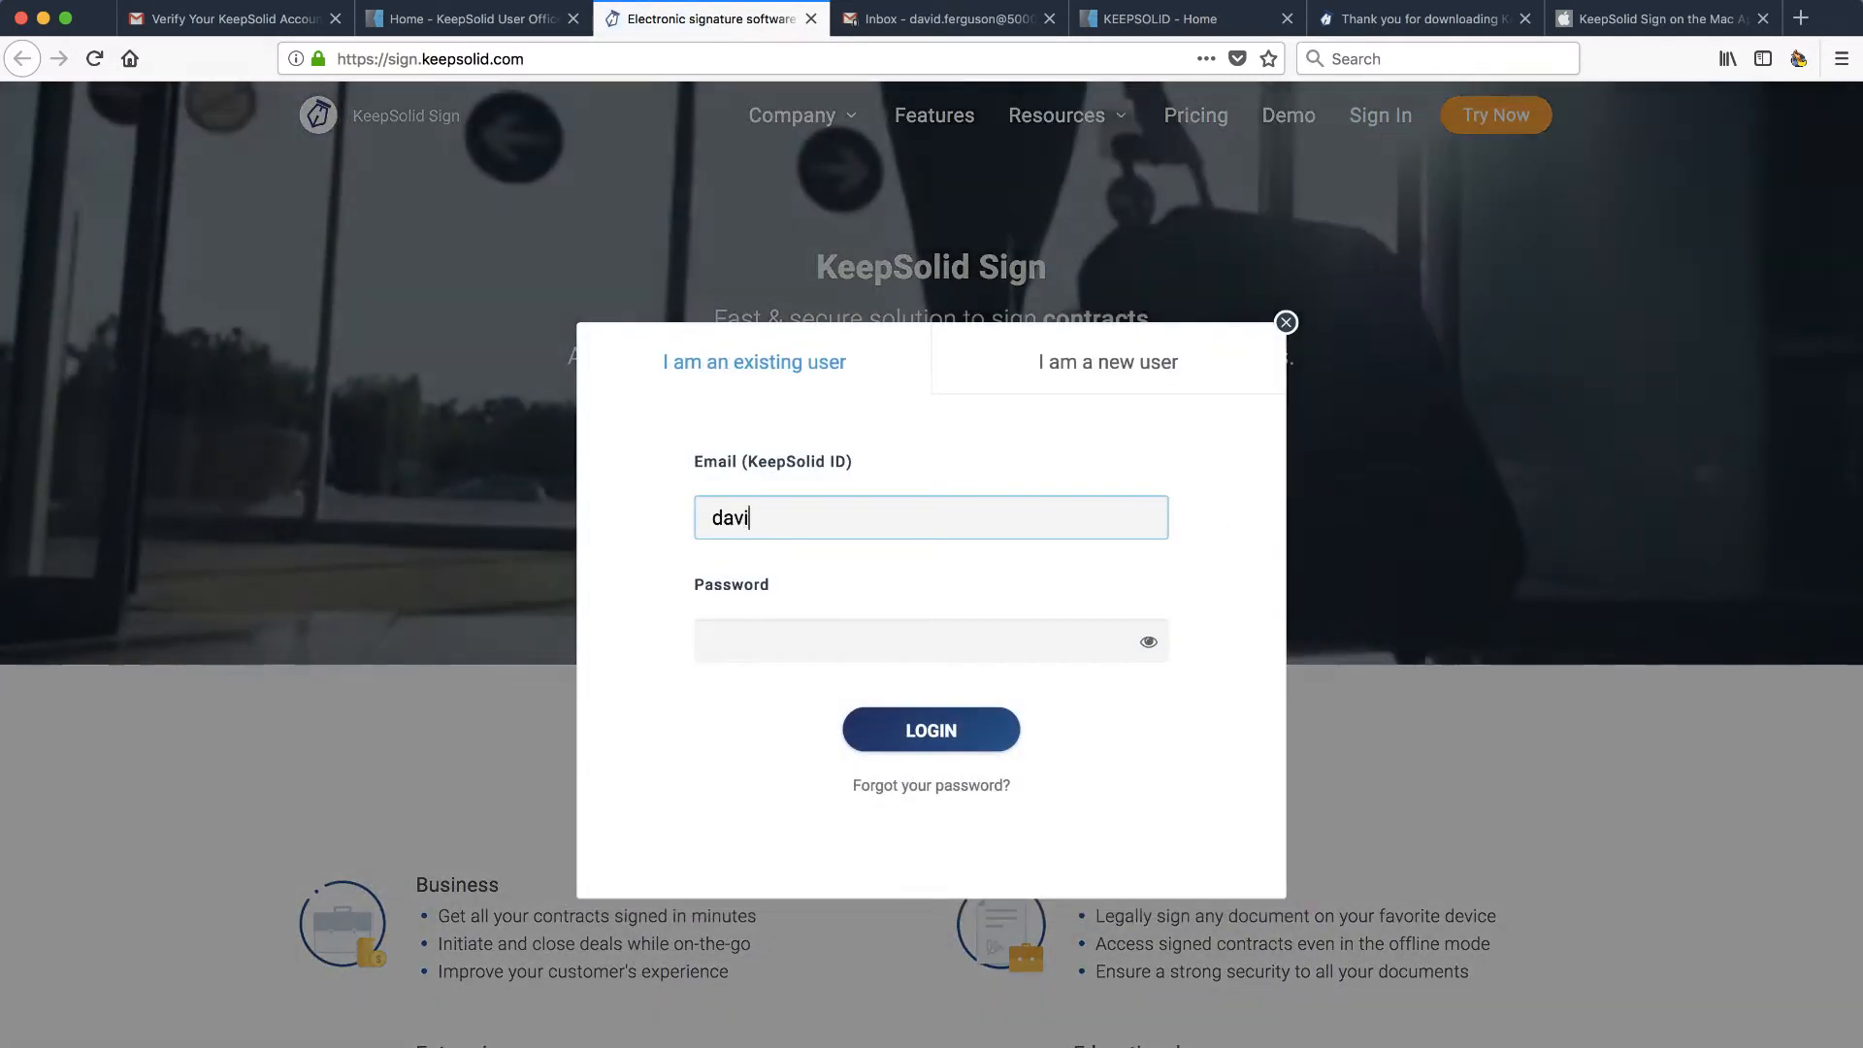
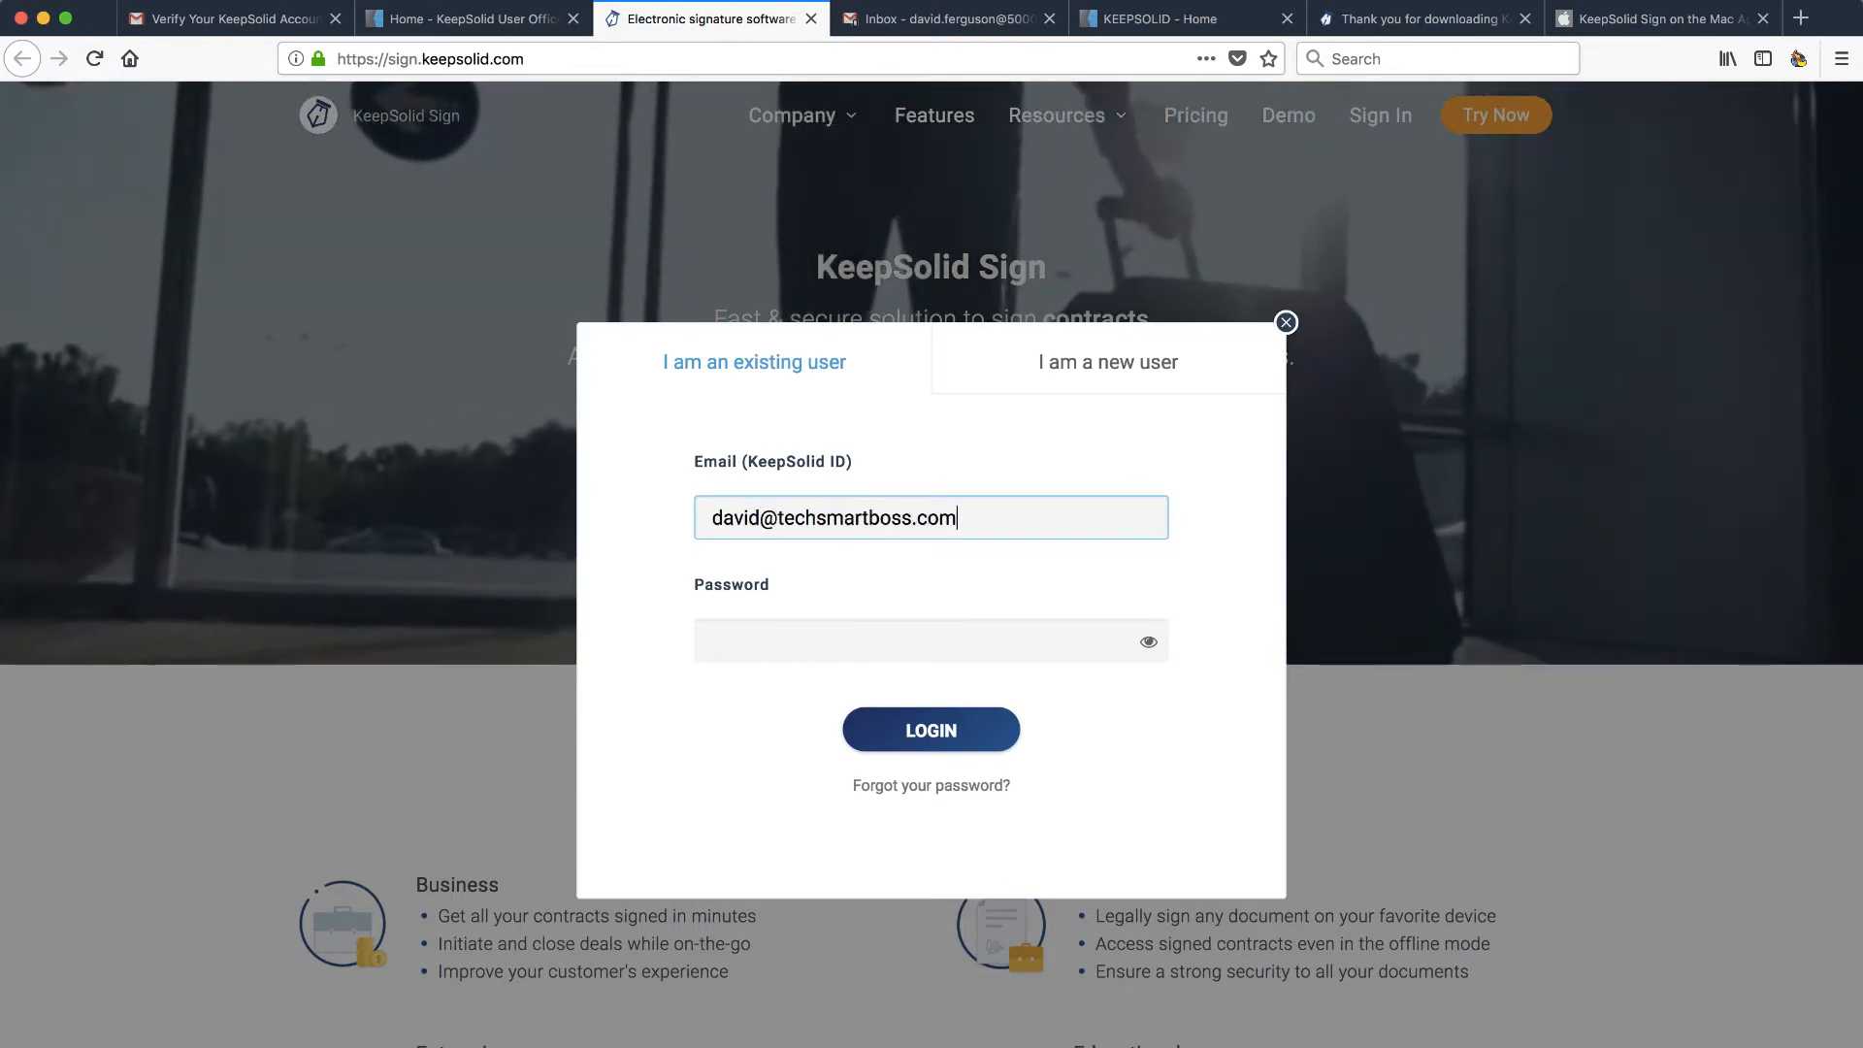
pyautogui.press('Tab')
pyautogui.write('********')
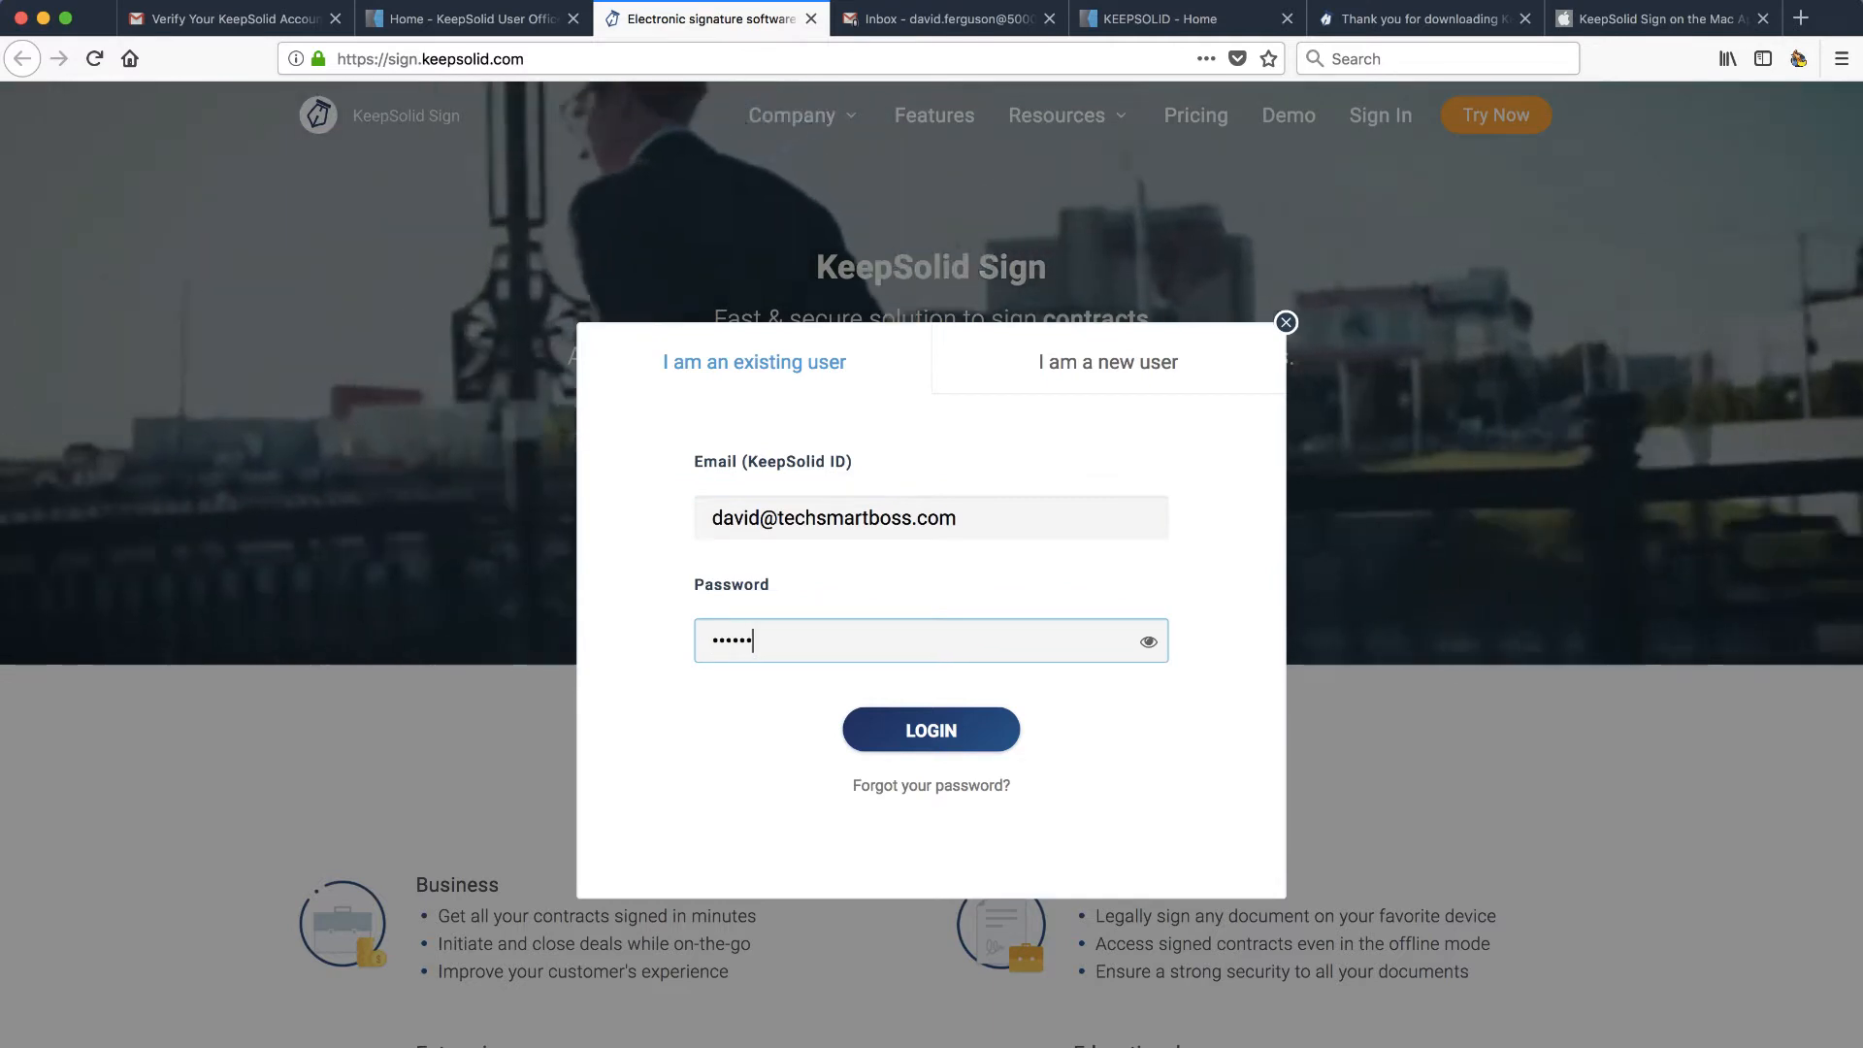
pyautogui.click(933, 727)
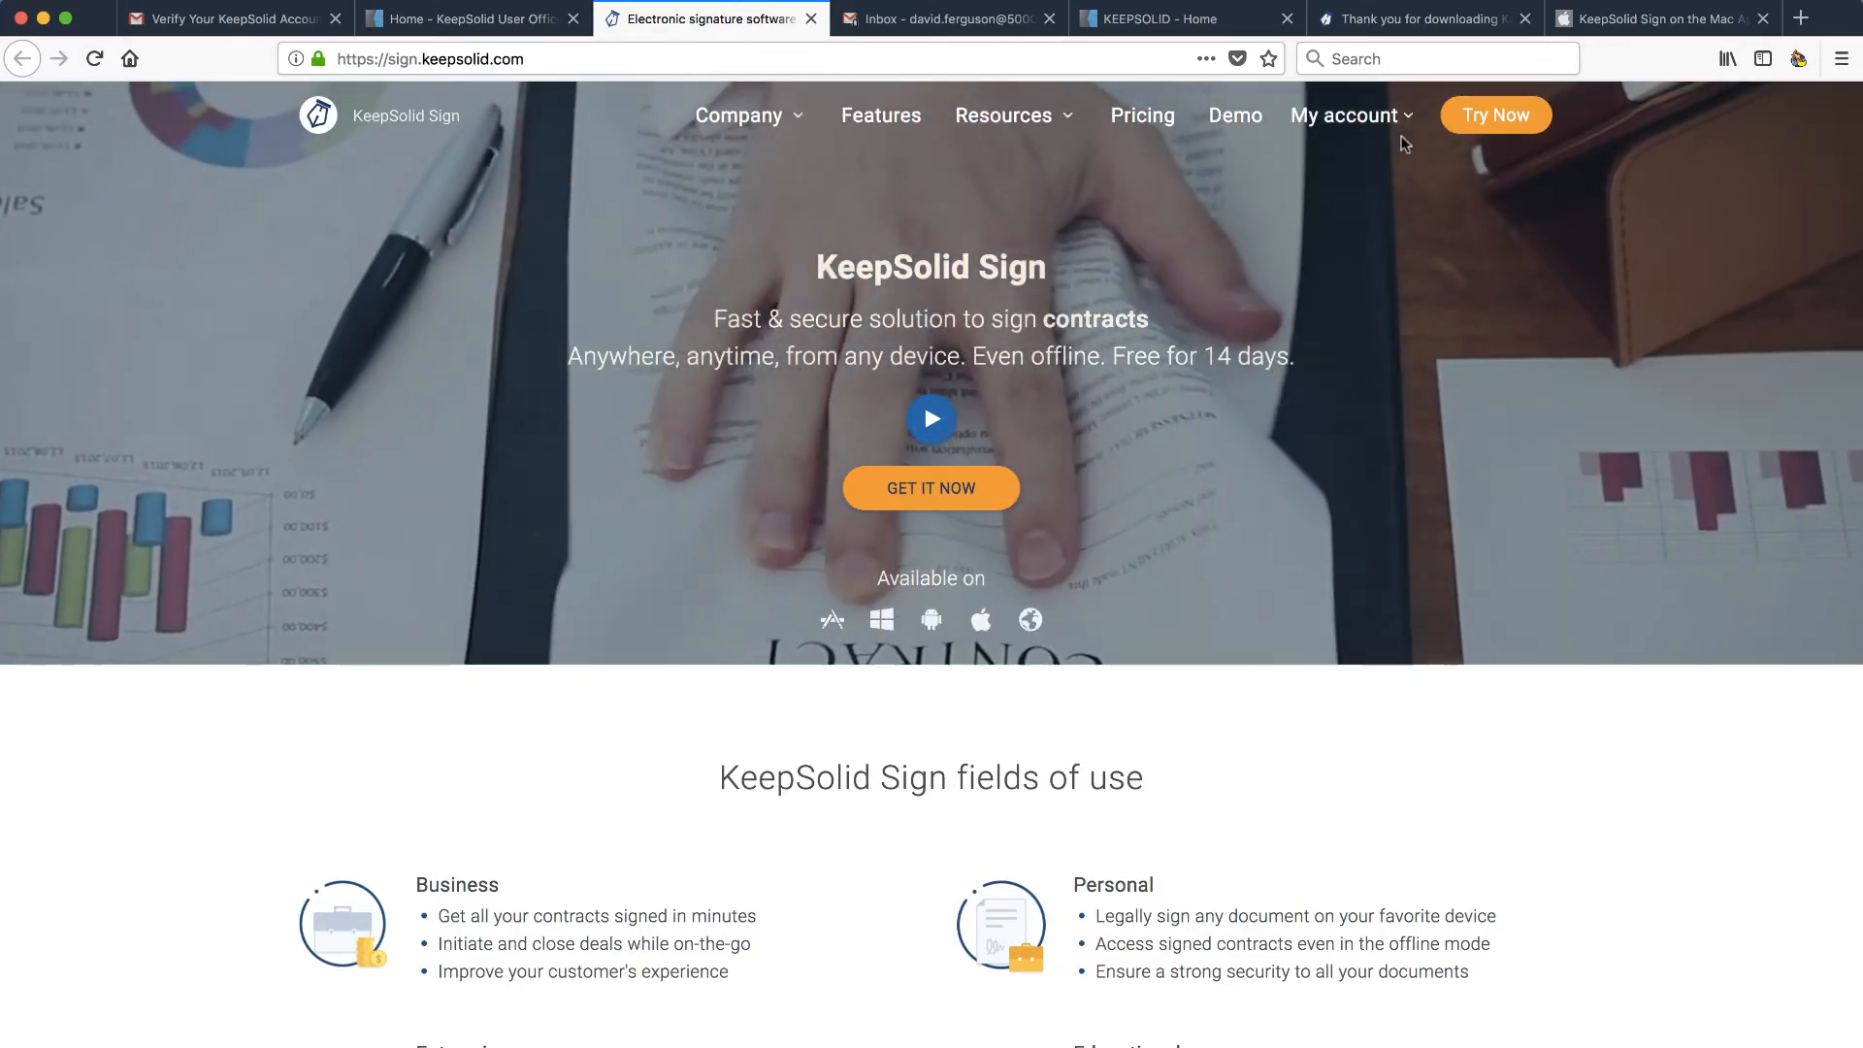
pyautogui.moveTo(1390, 119)
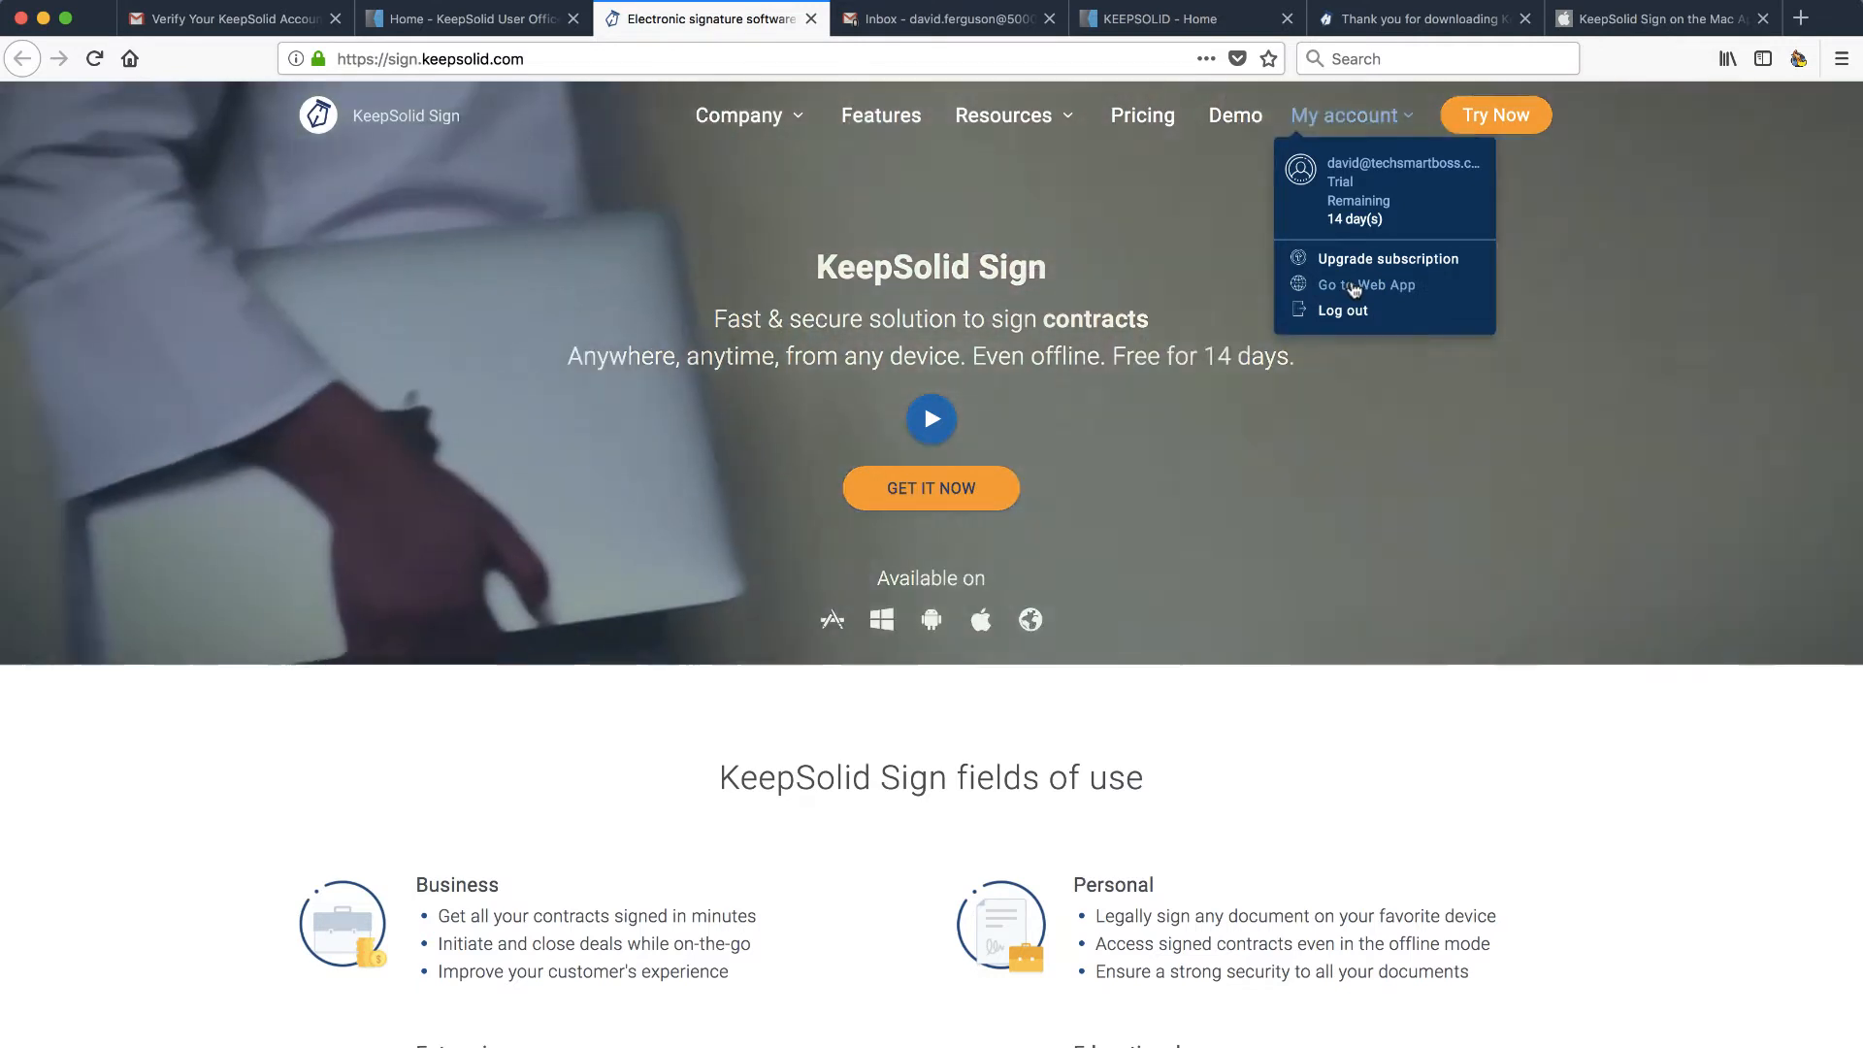
pyautogui.click(1352, 283)
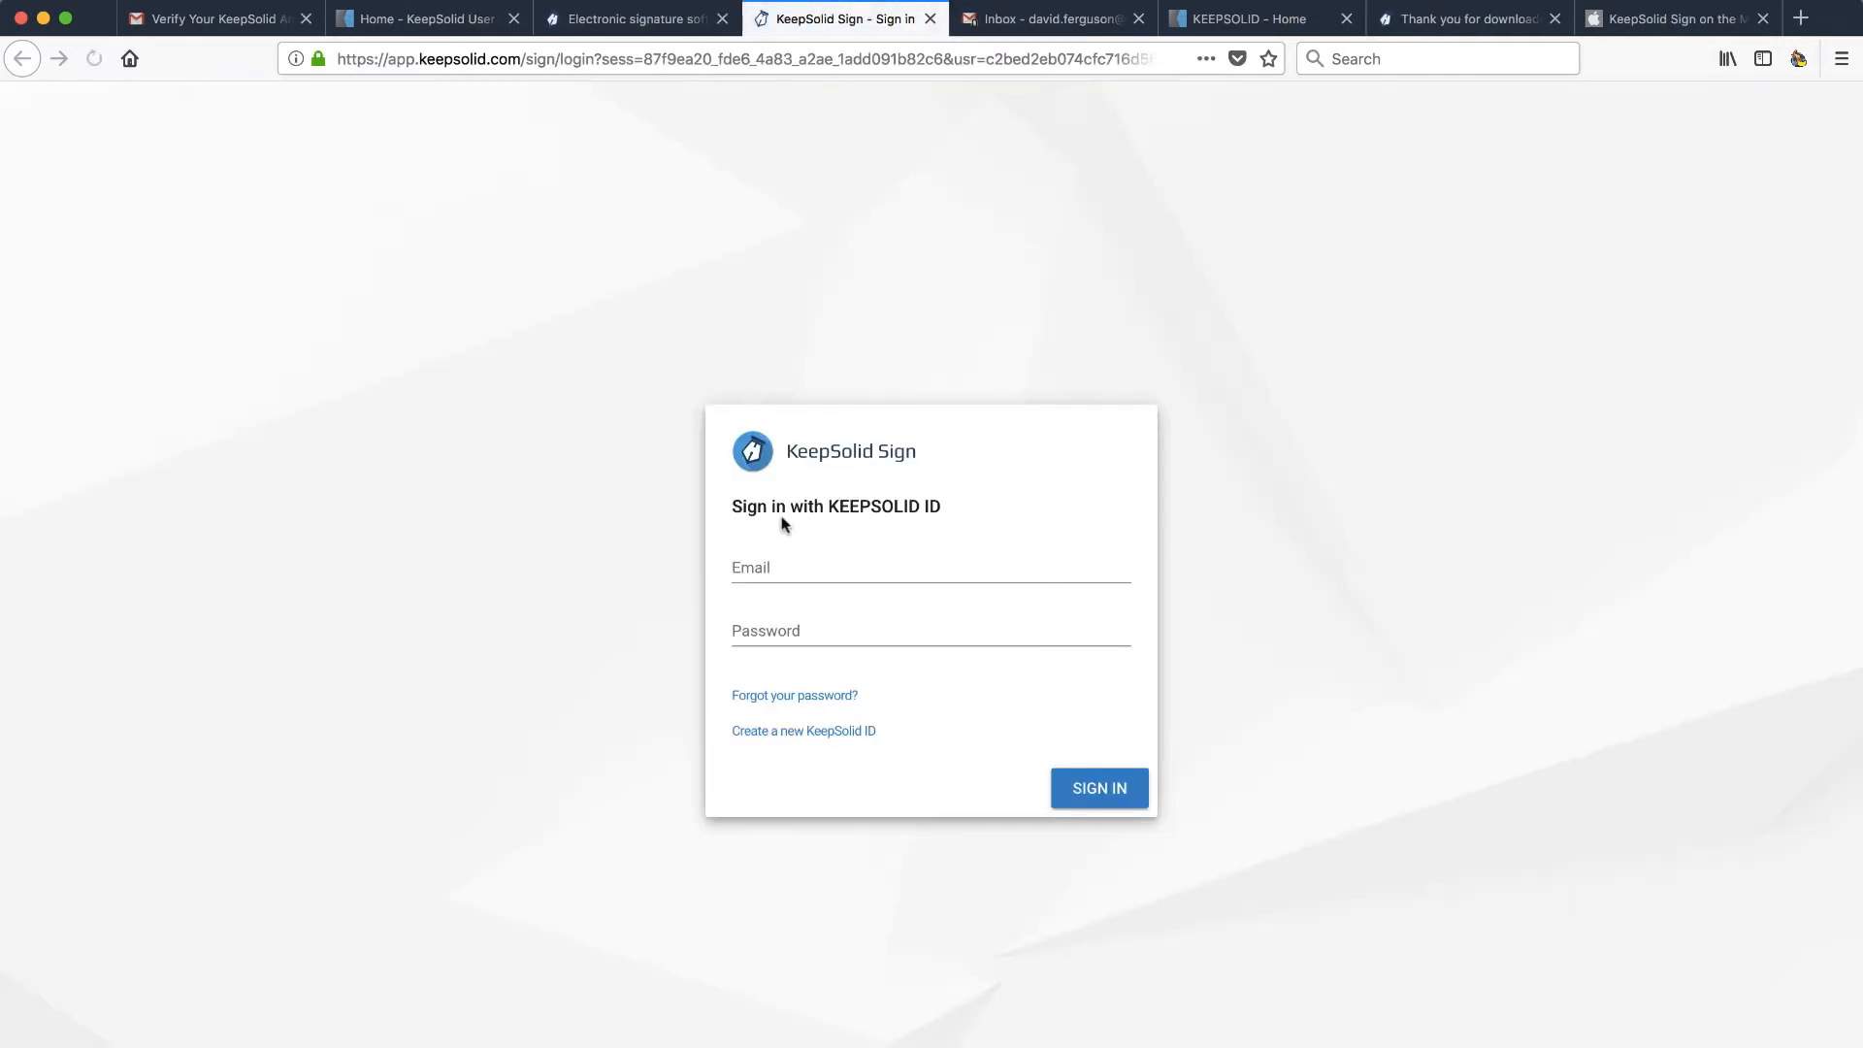
# - Sign in to the web app with the account email and check the empty Templates list
pyautogui.click(795, 567)
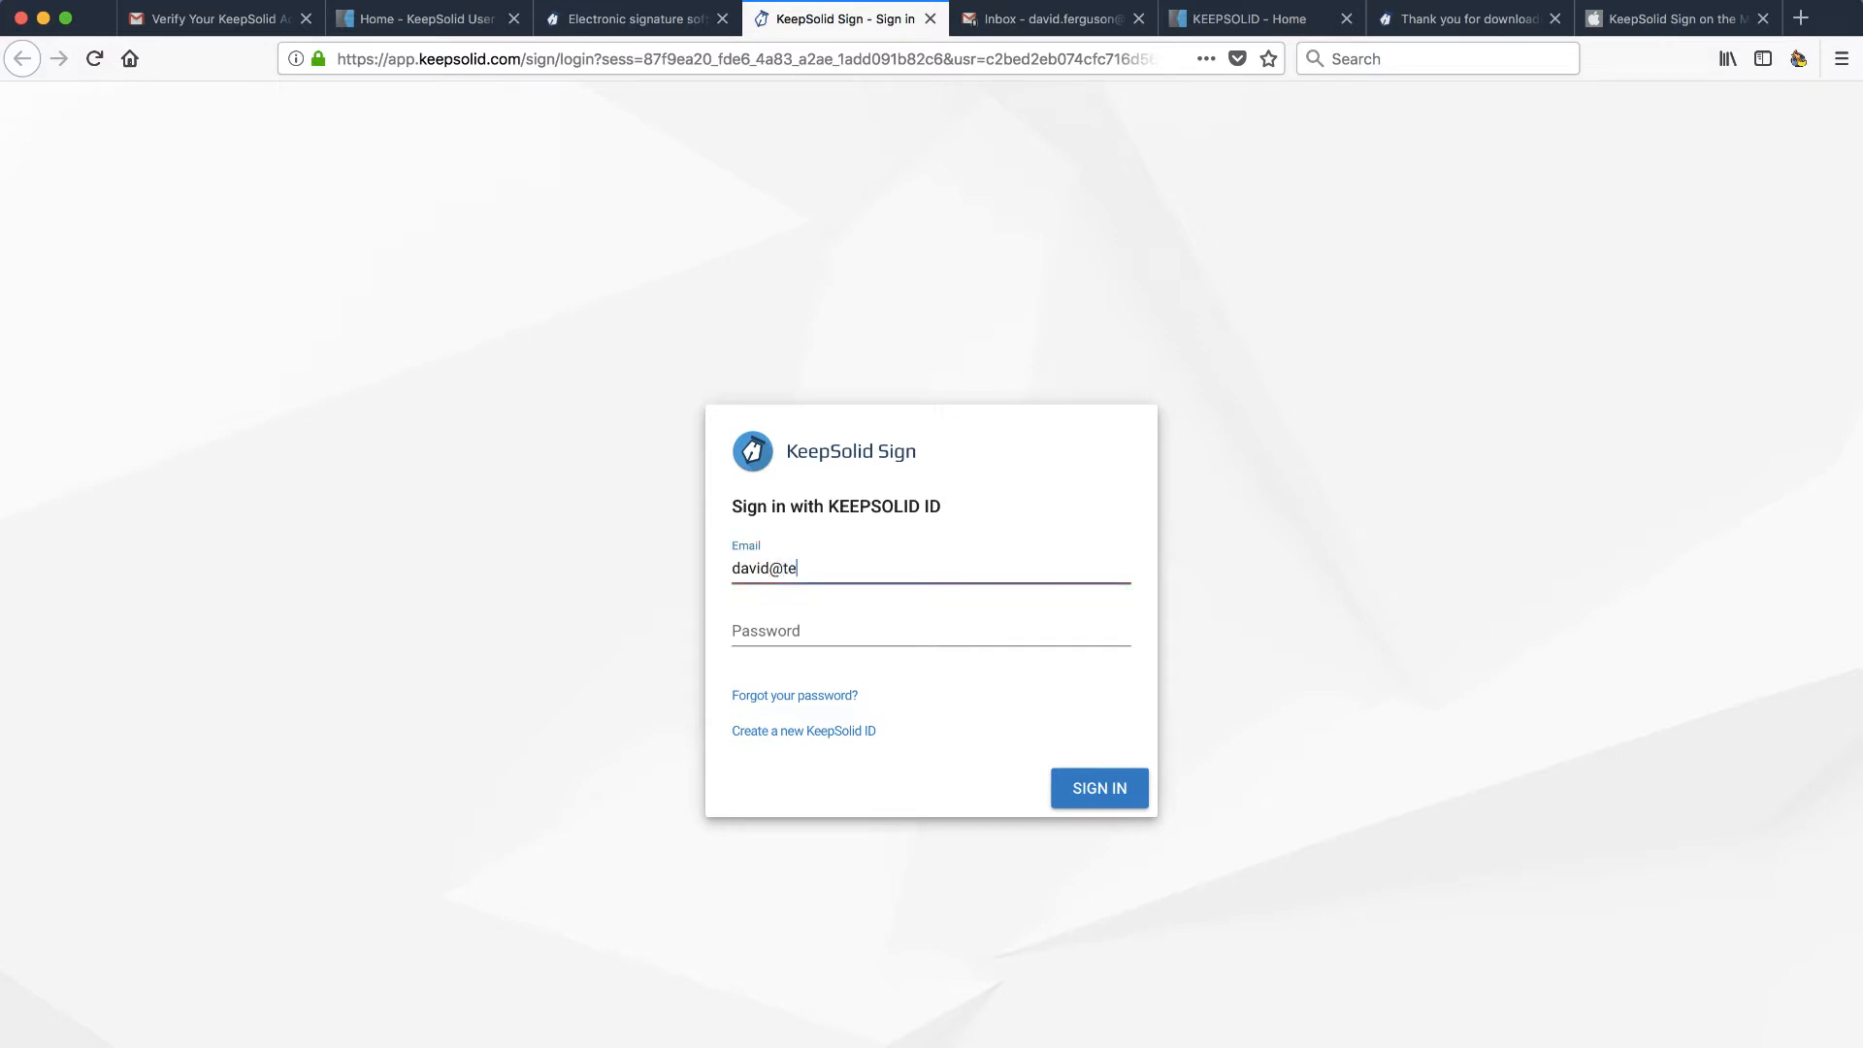
pyautogui.press('Tab')
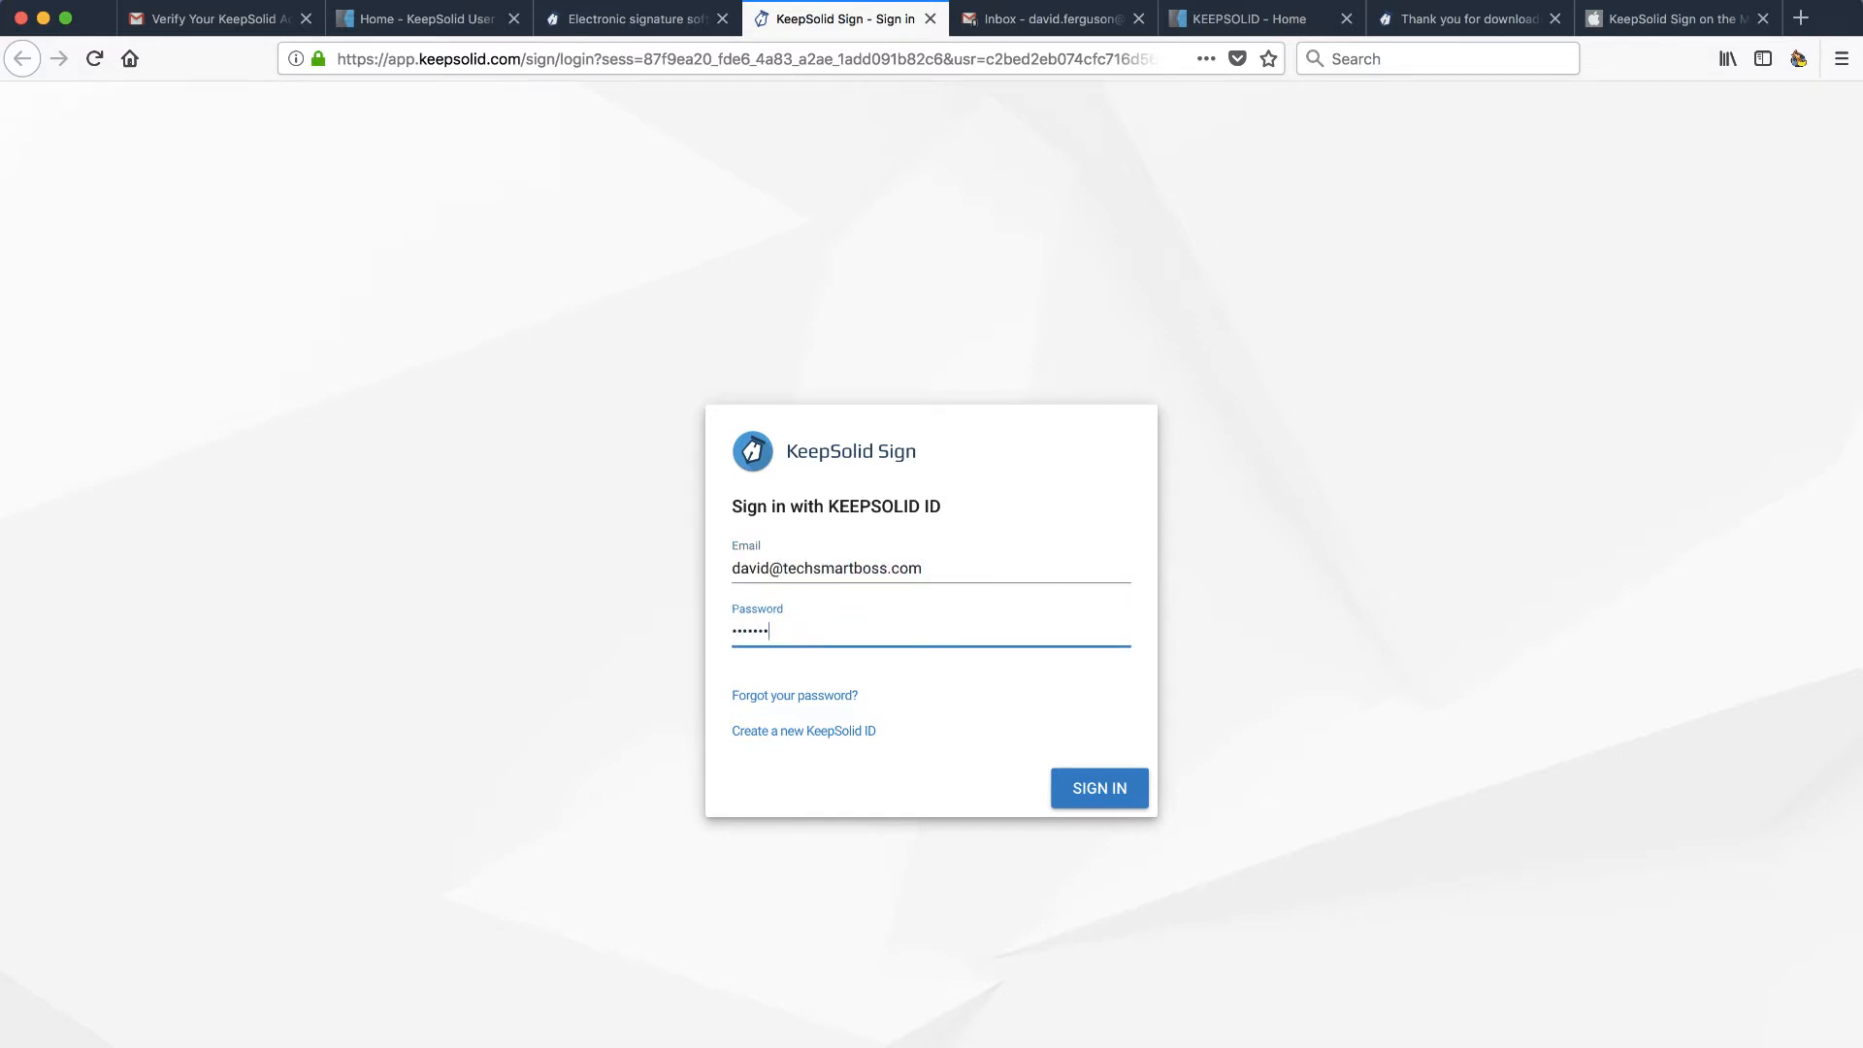
pyautogui.click(1099, 789)
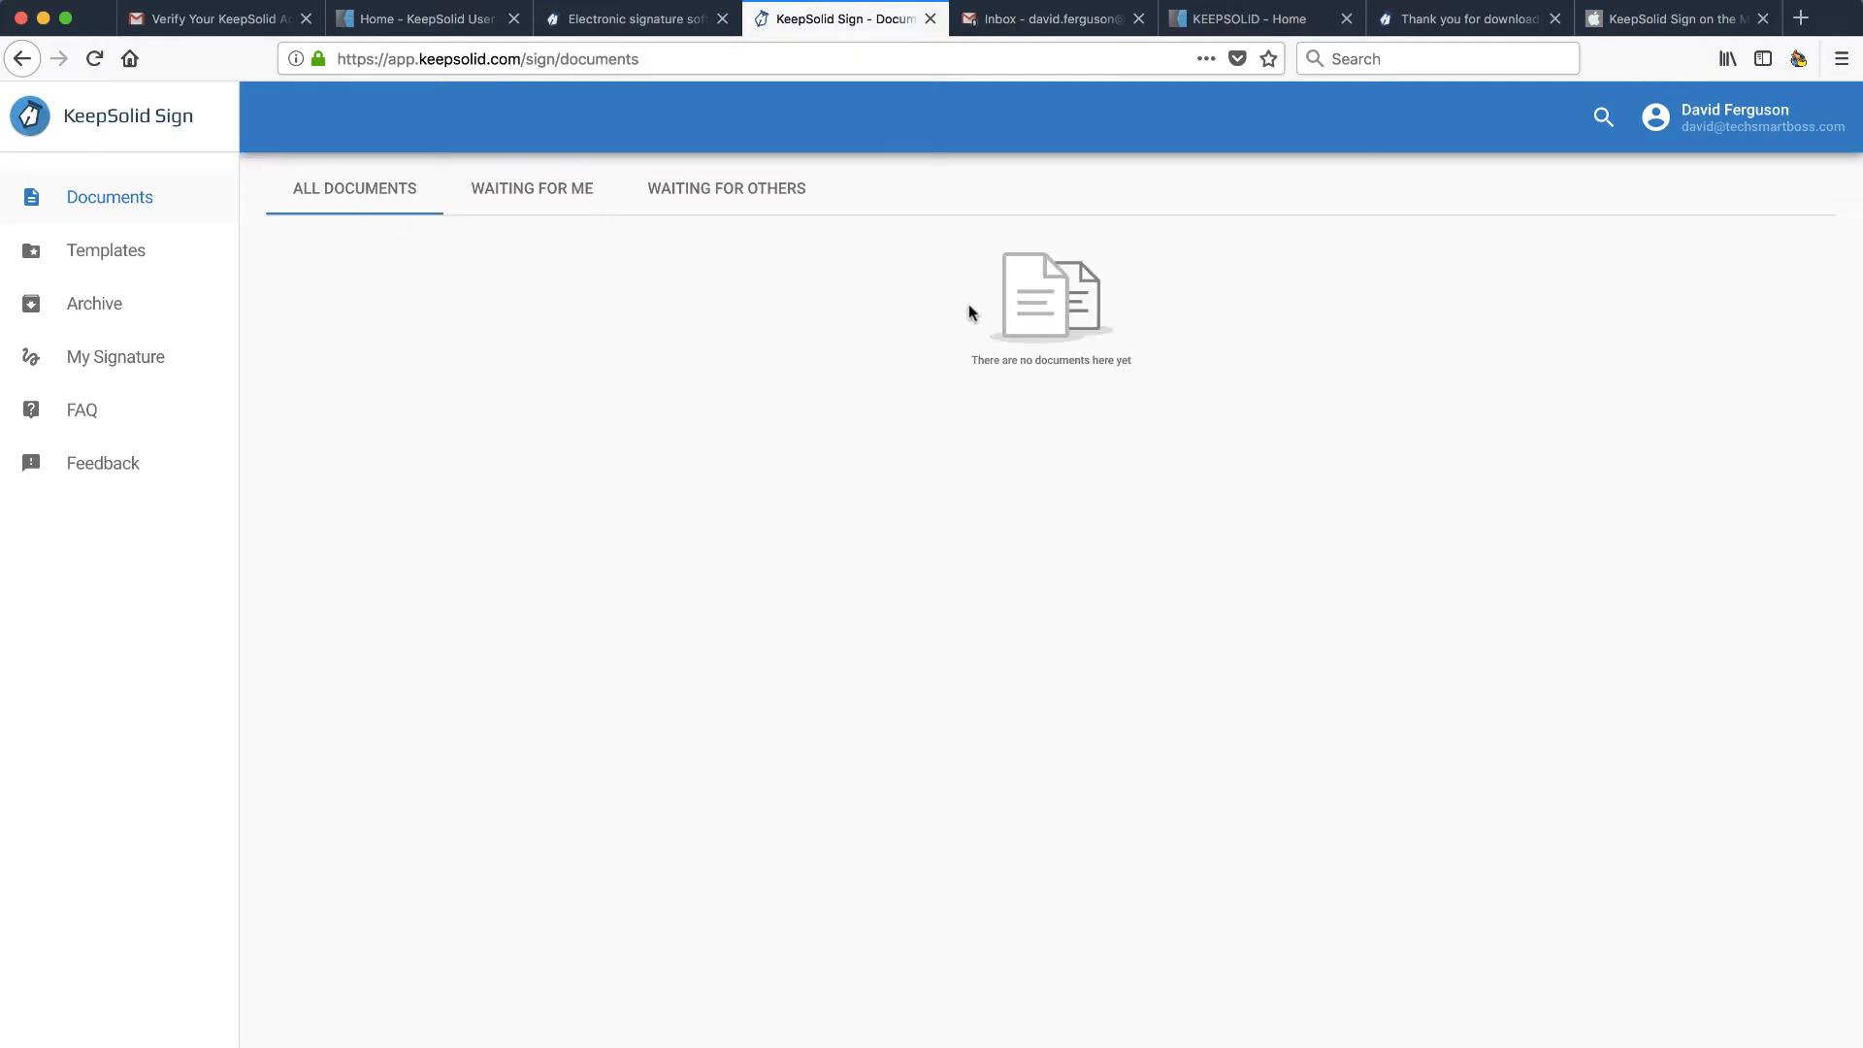
pyautogui.click(95, 252)
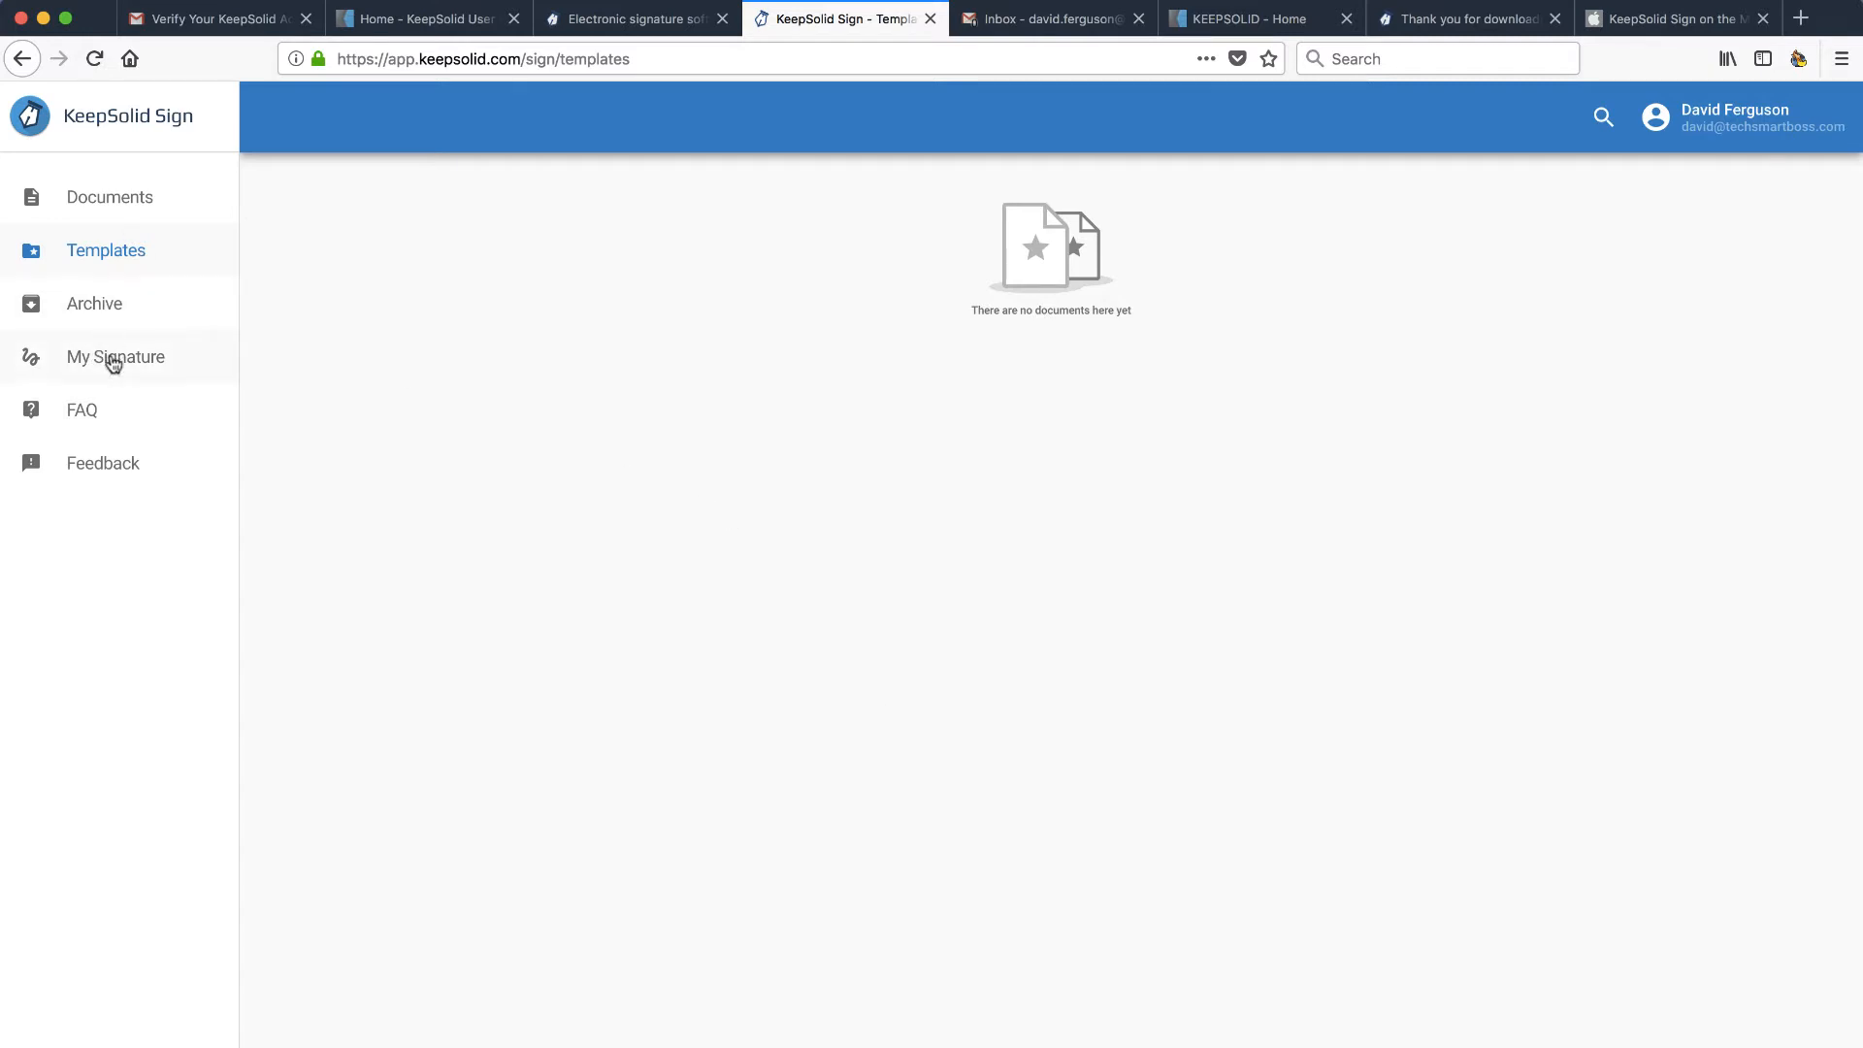
# - Launch the KeepSolid Sign desktop app from the Dock and get started
pyautogui.moveTo(3, 301)
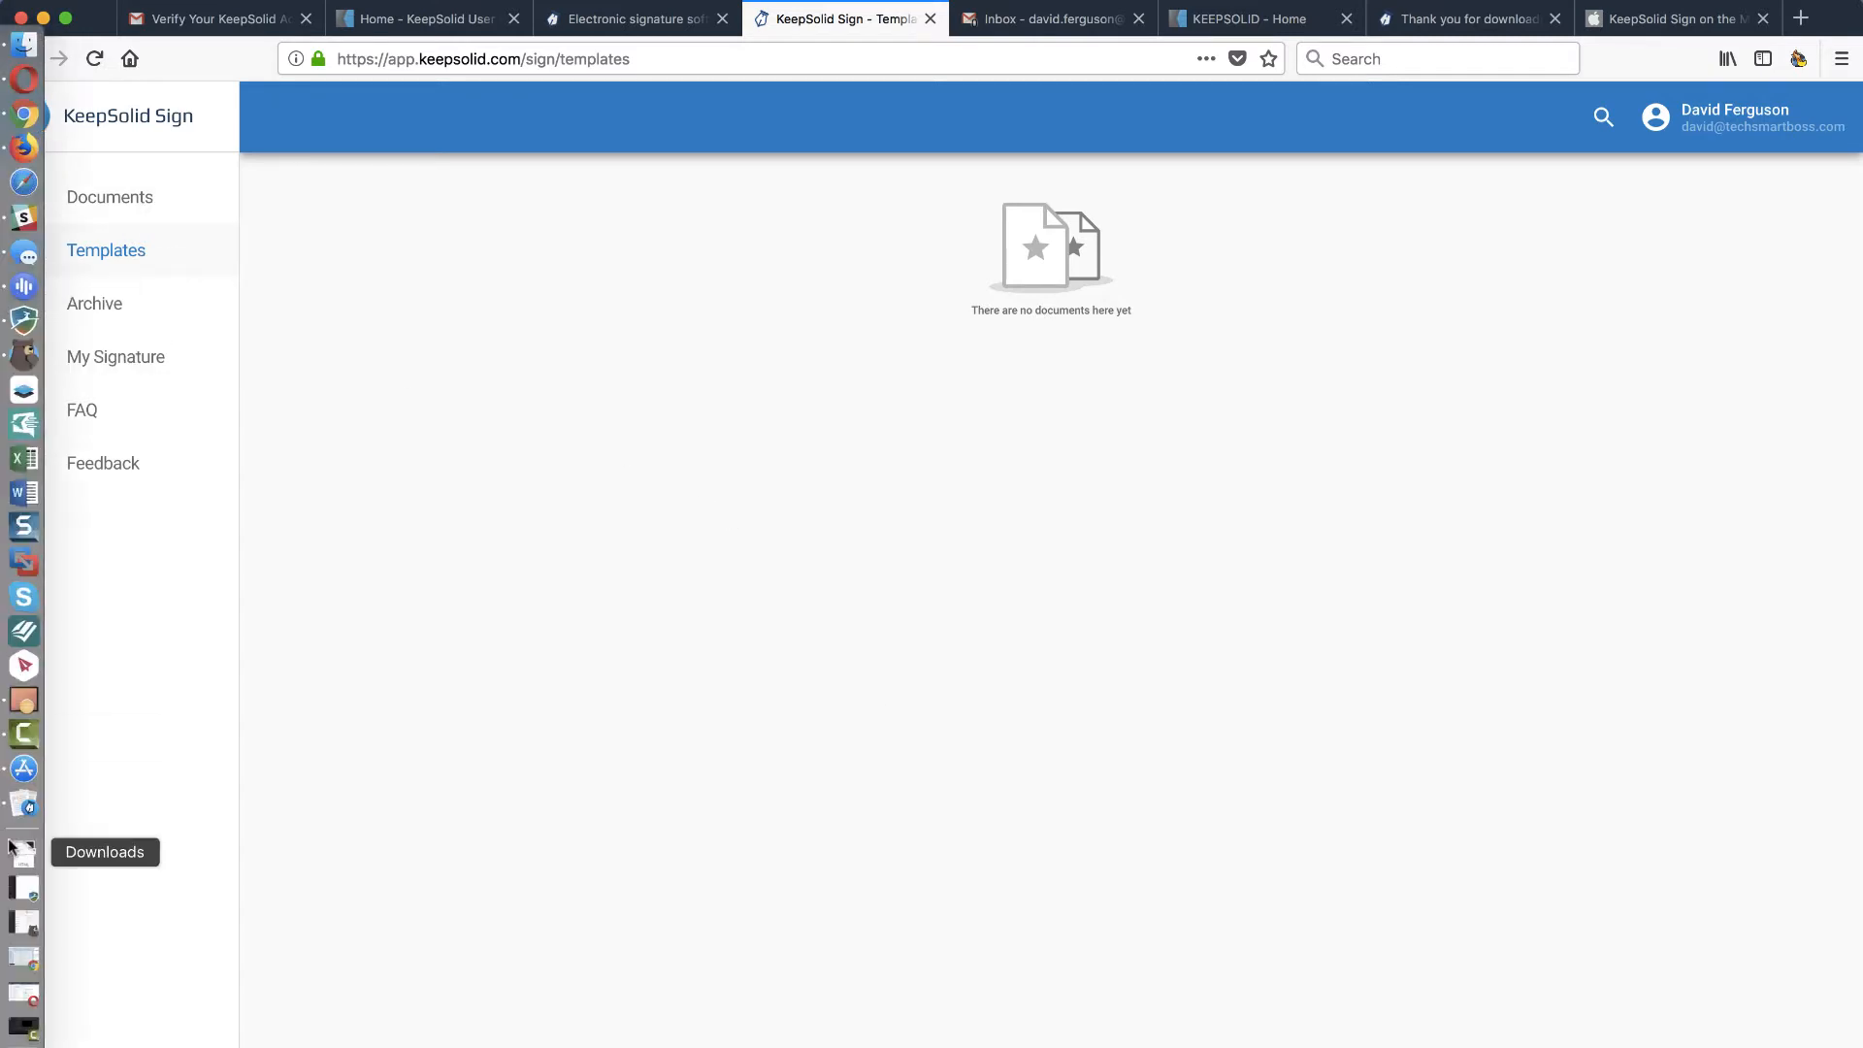
pyautogui.click(23, 806)
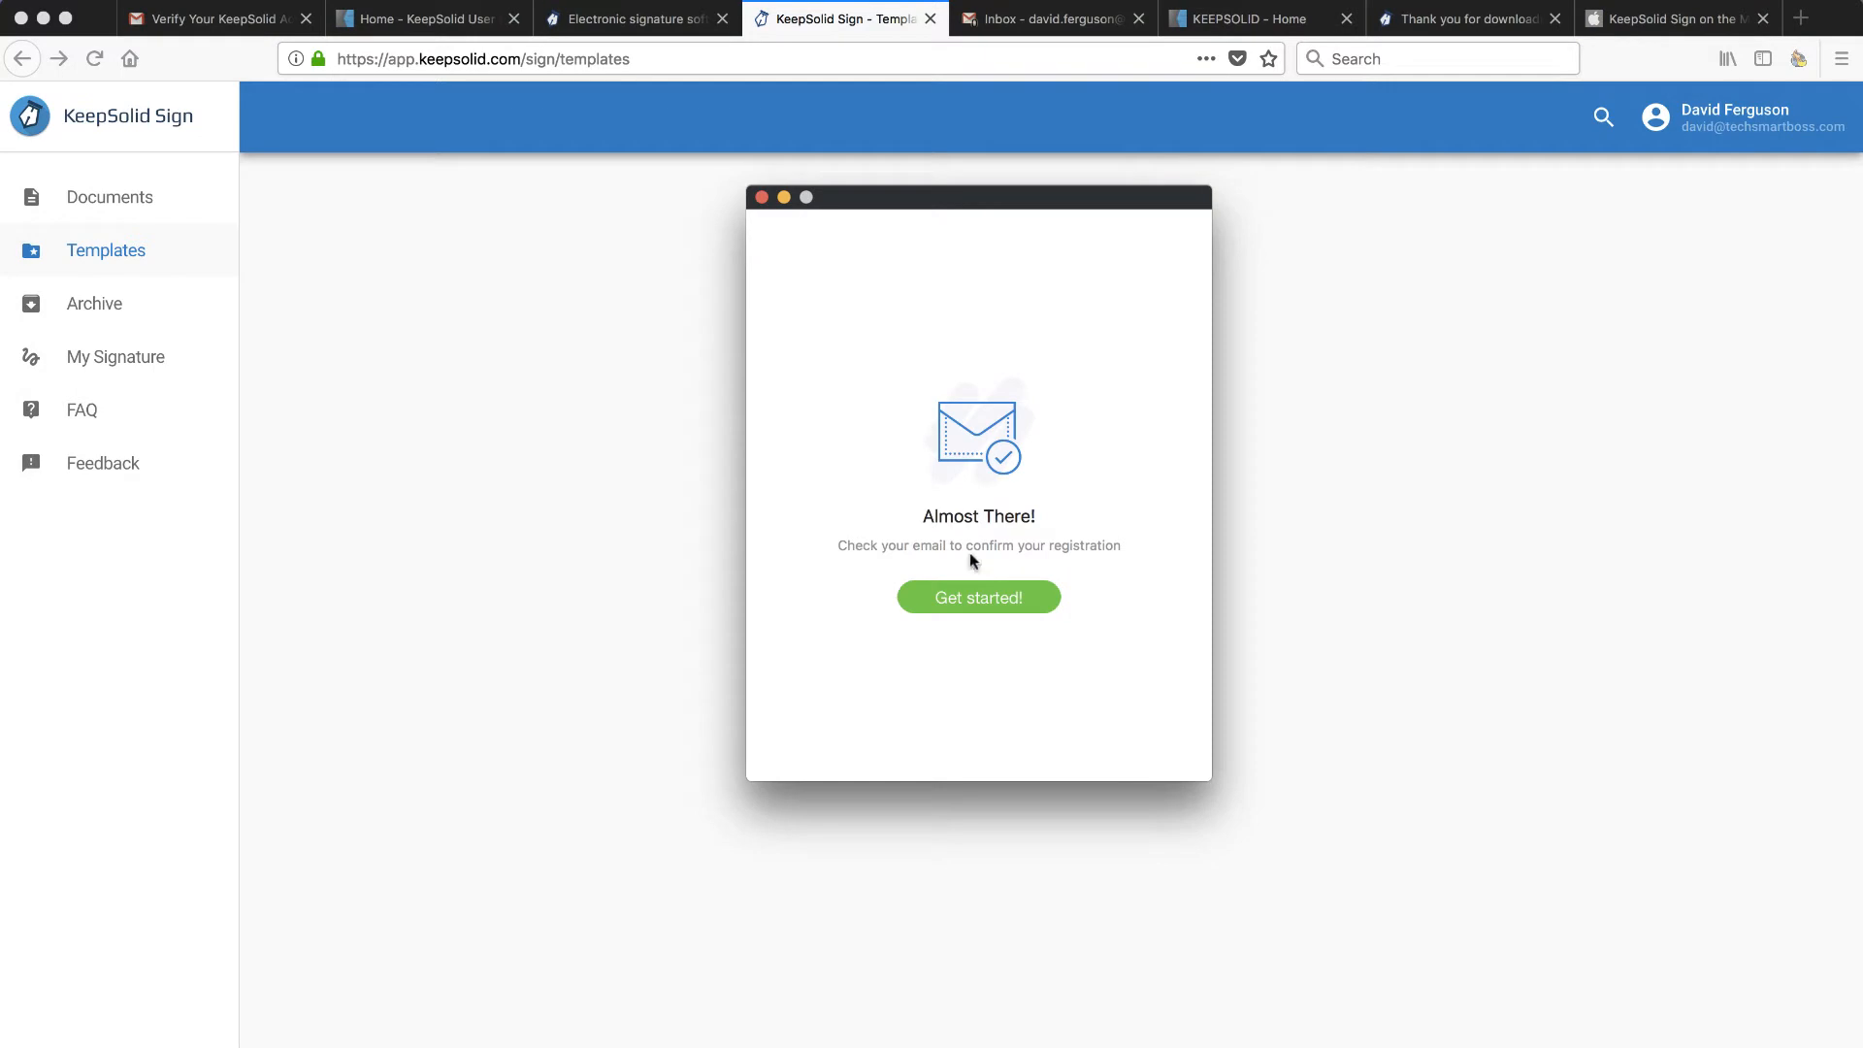
pyautogui.click(979, 604)
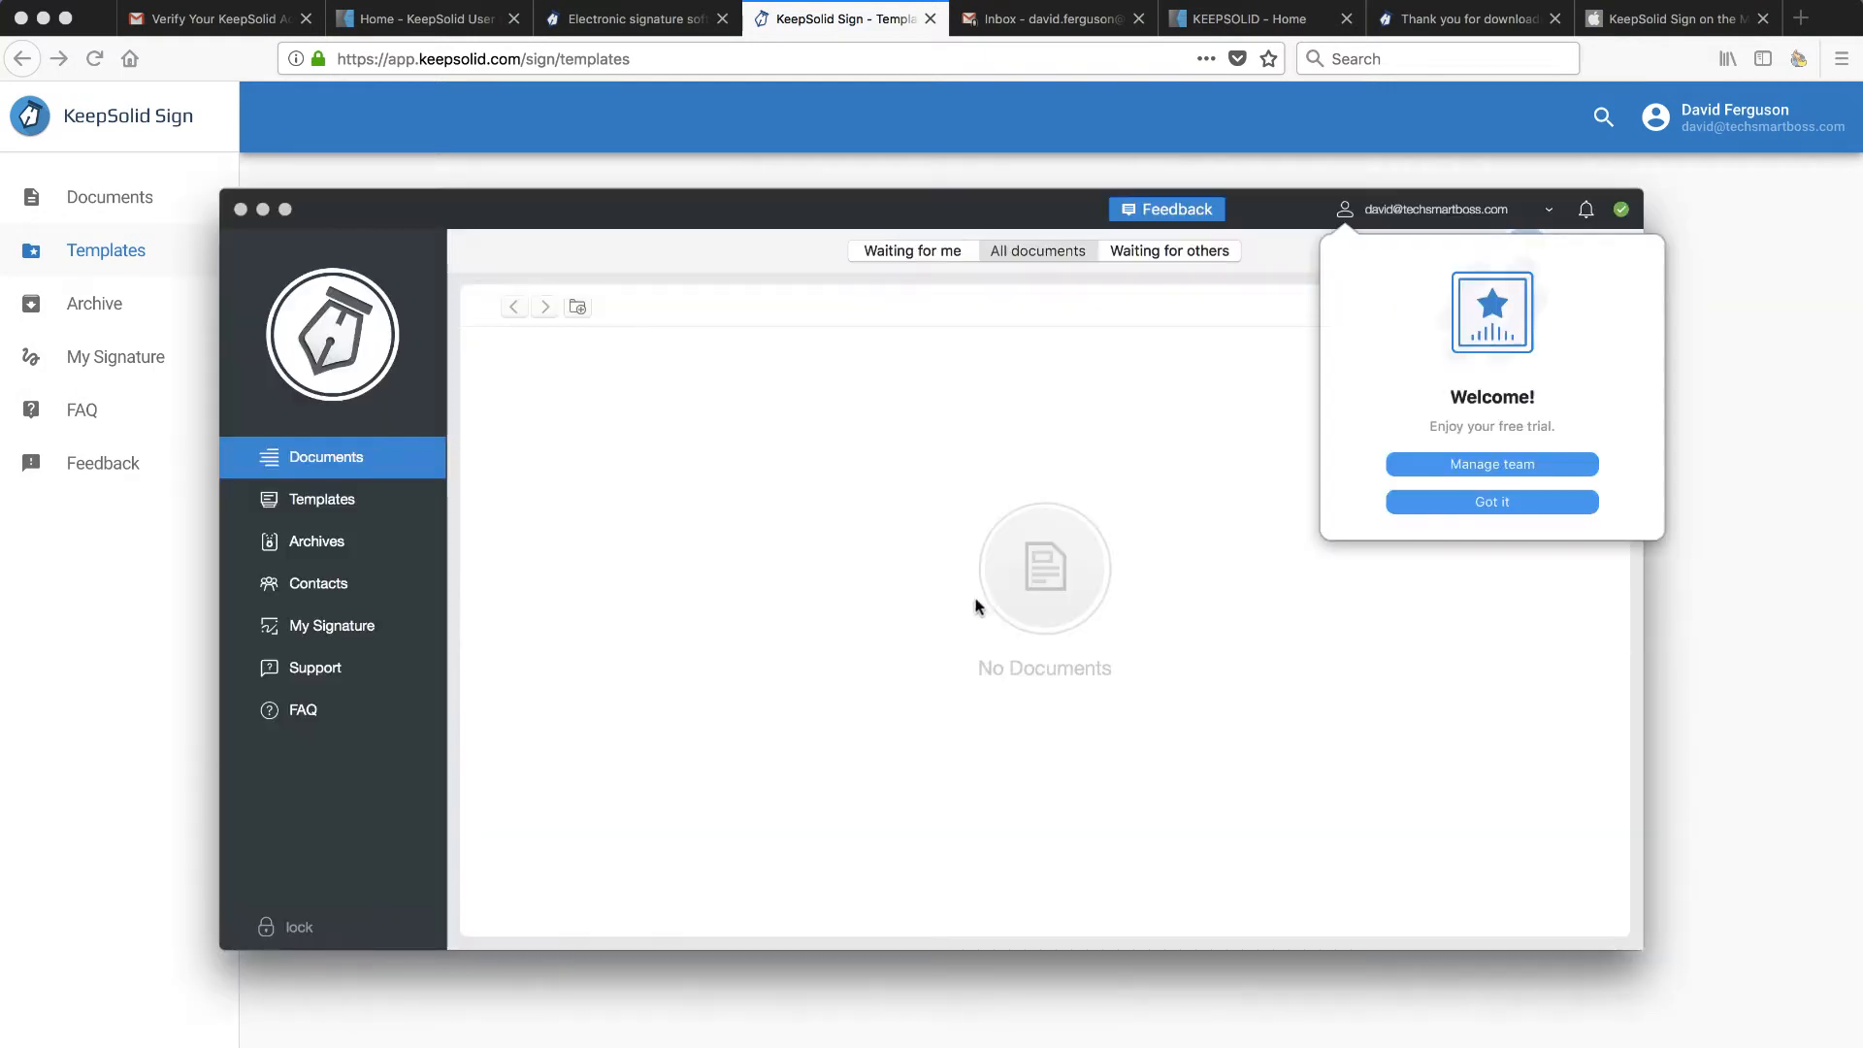
# - Close the welcome note, view Templates, Archives, Contacts and My Signature, then return to Documents
pyautogui.click(1464, 507)
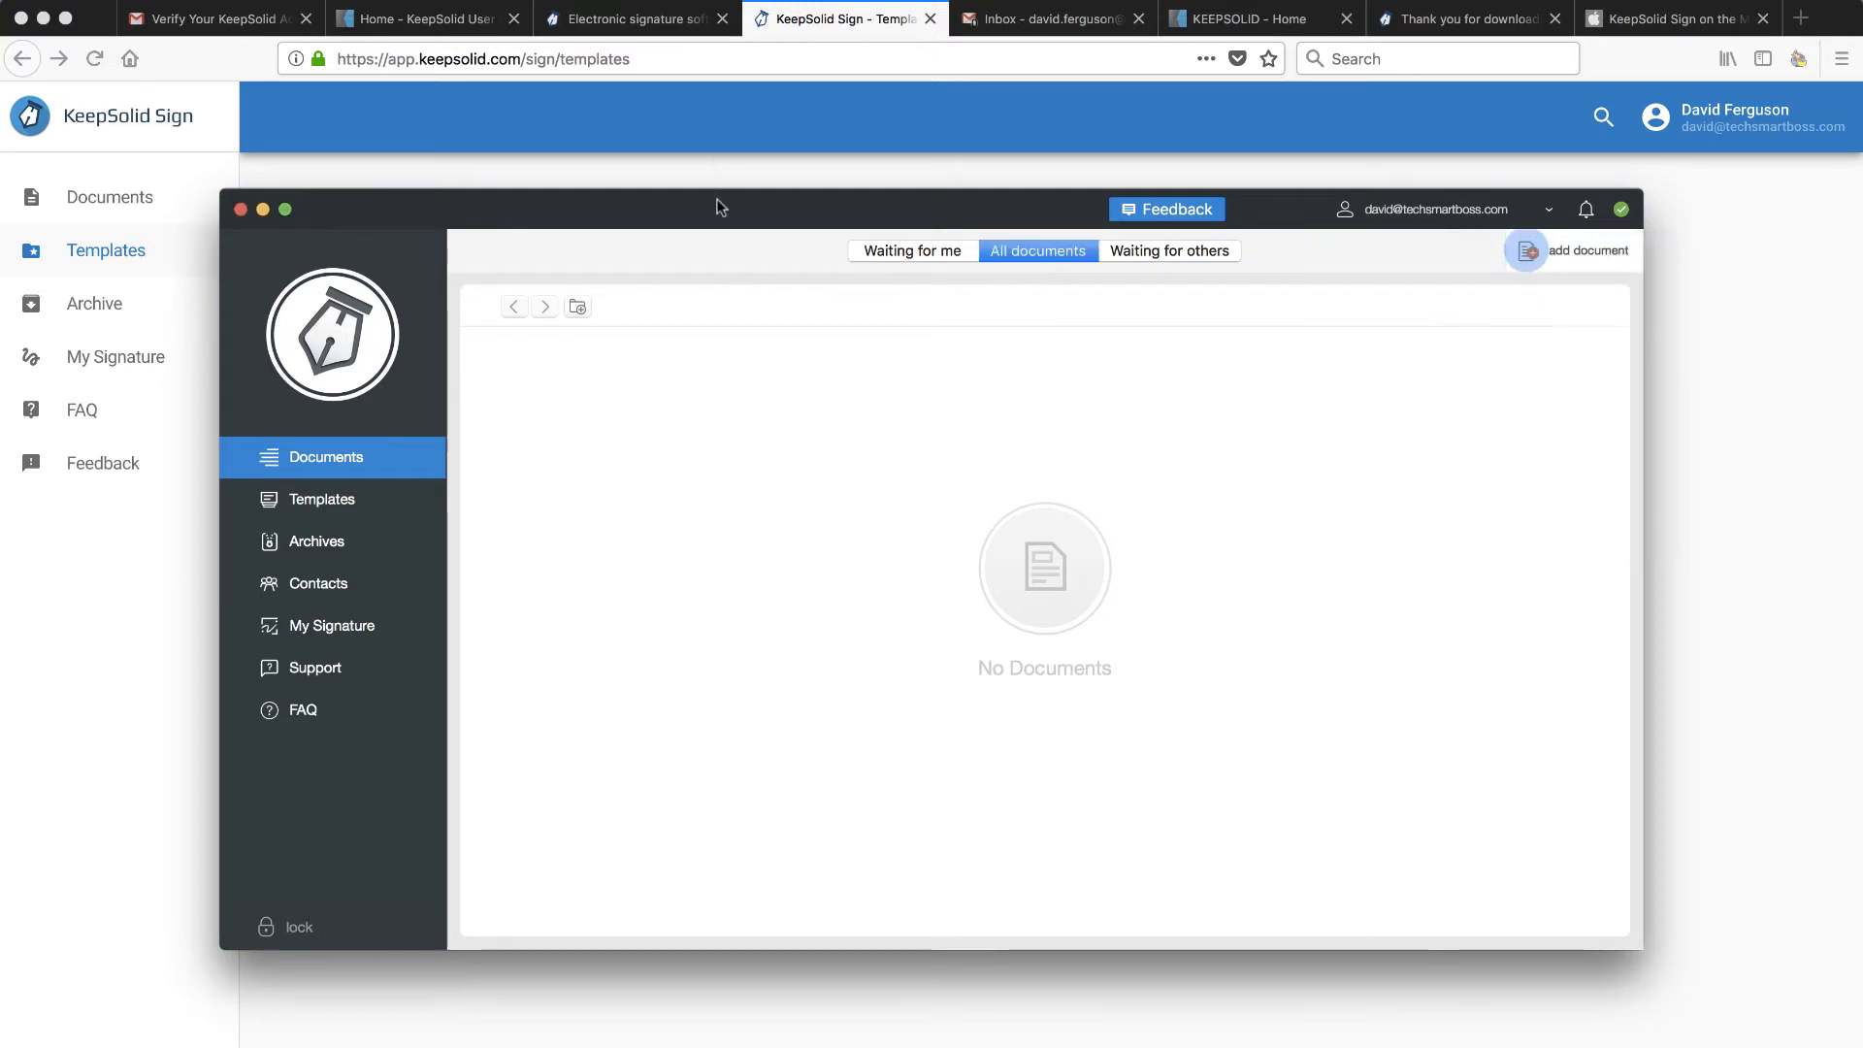
pyautogui.moveTo(719, 204); pyautogui.dragTo(776, 233)
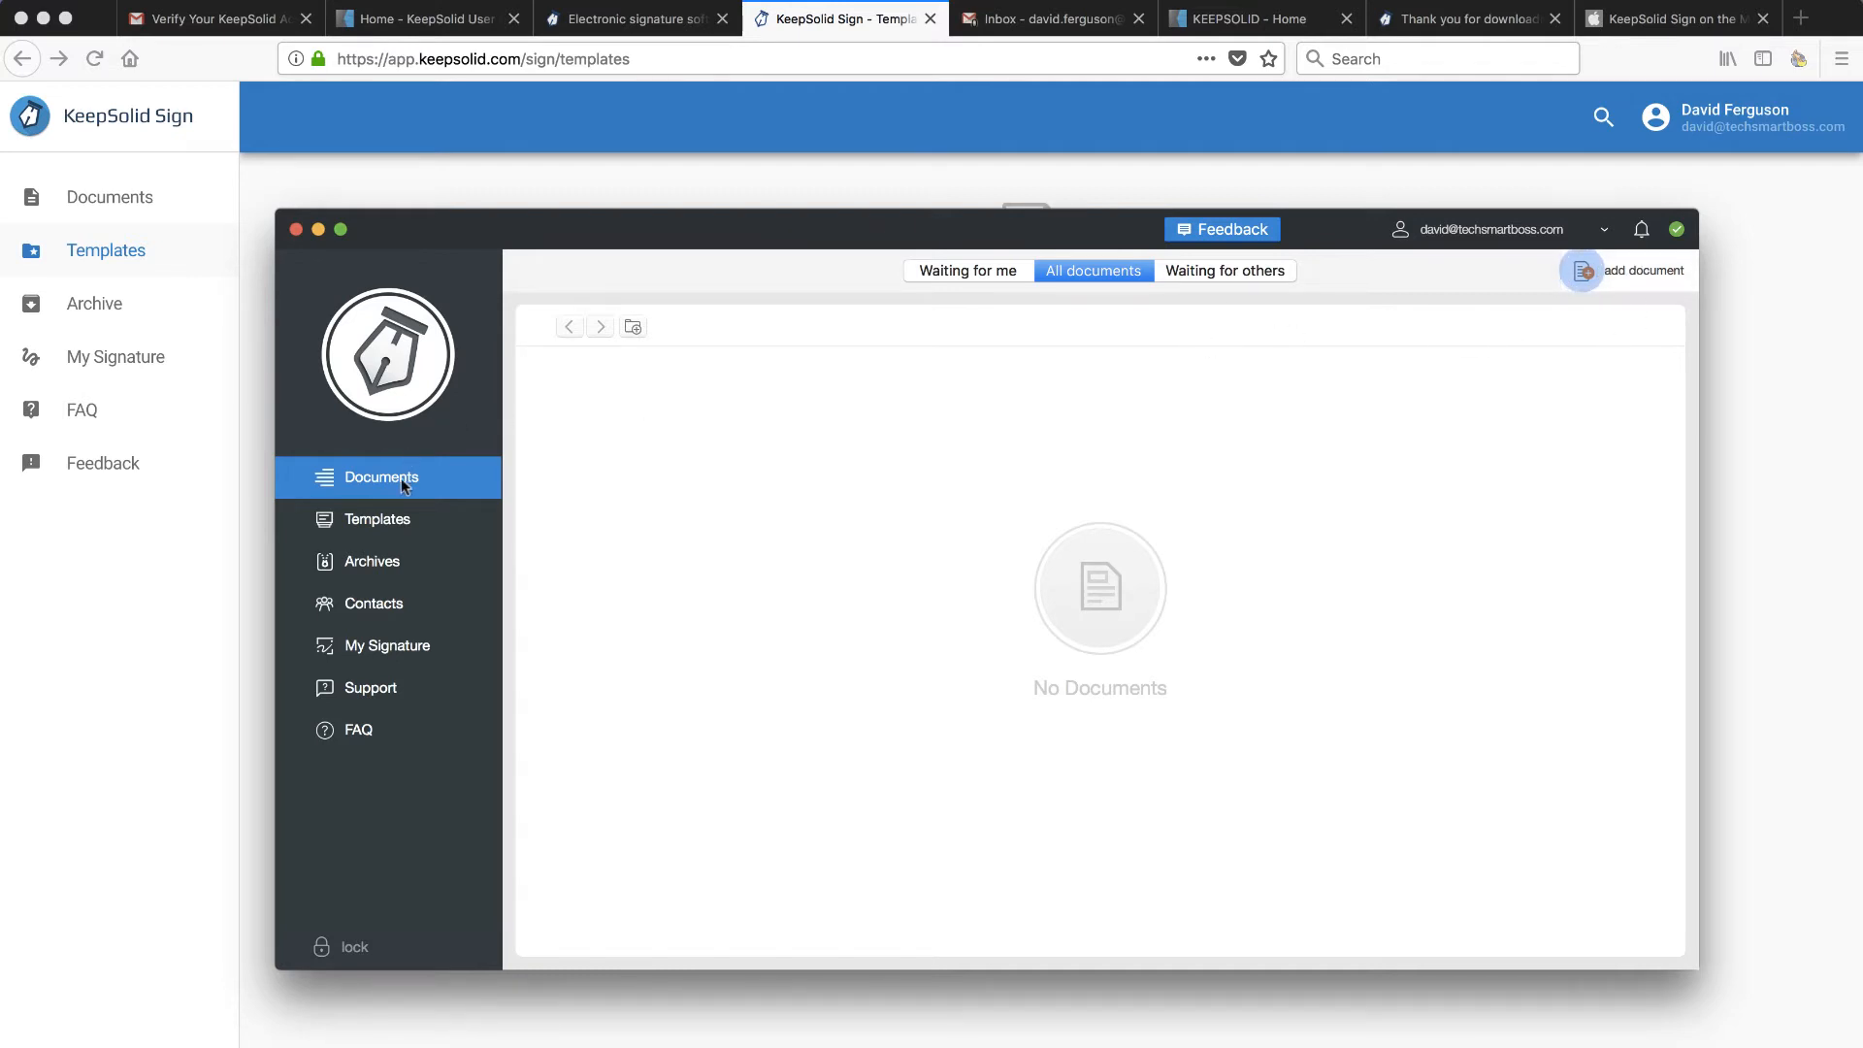
pyautogui.click(378, 519)
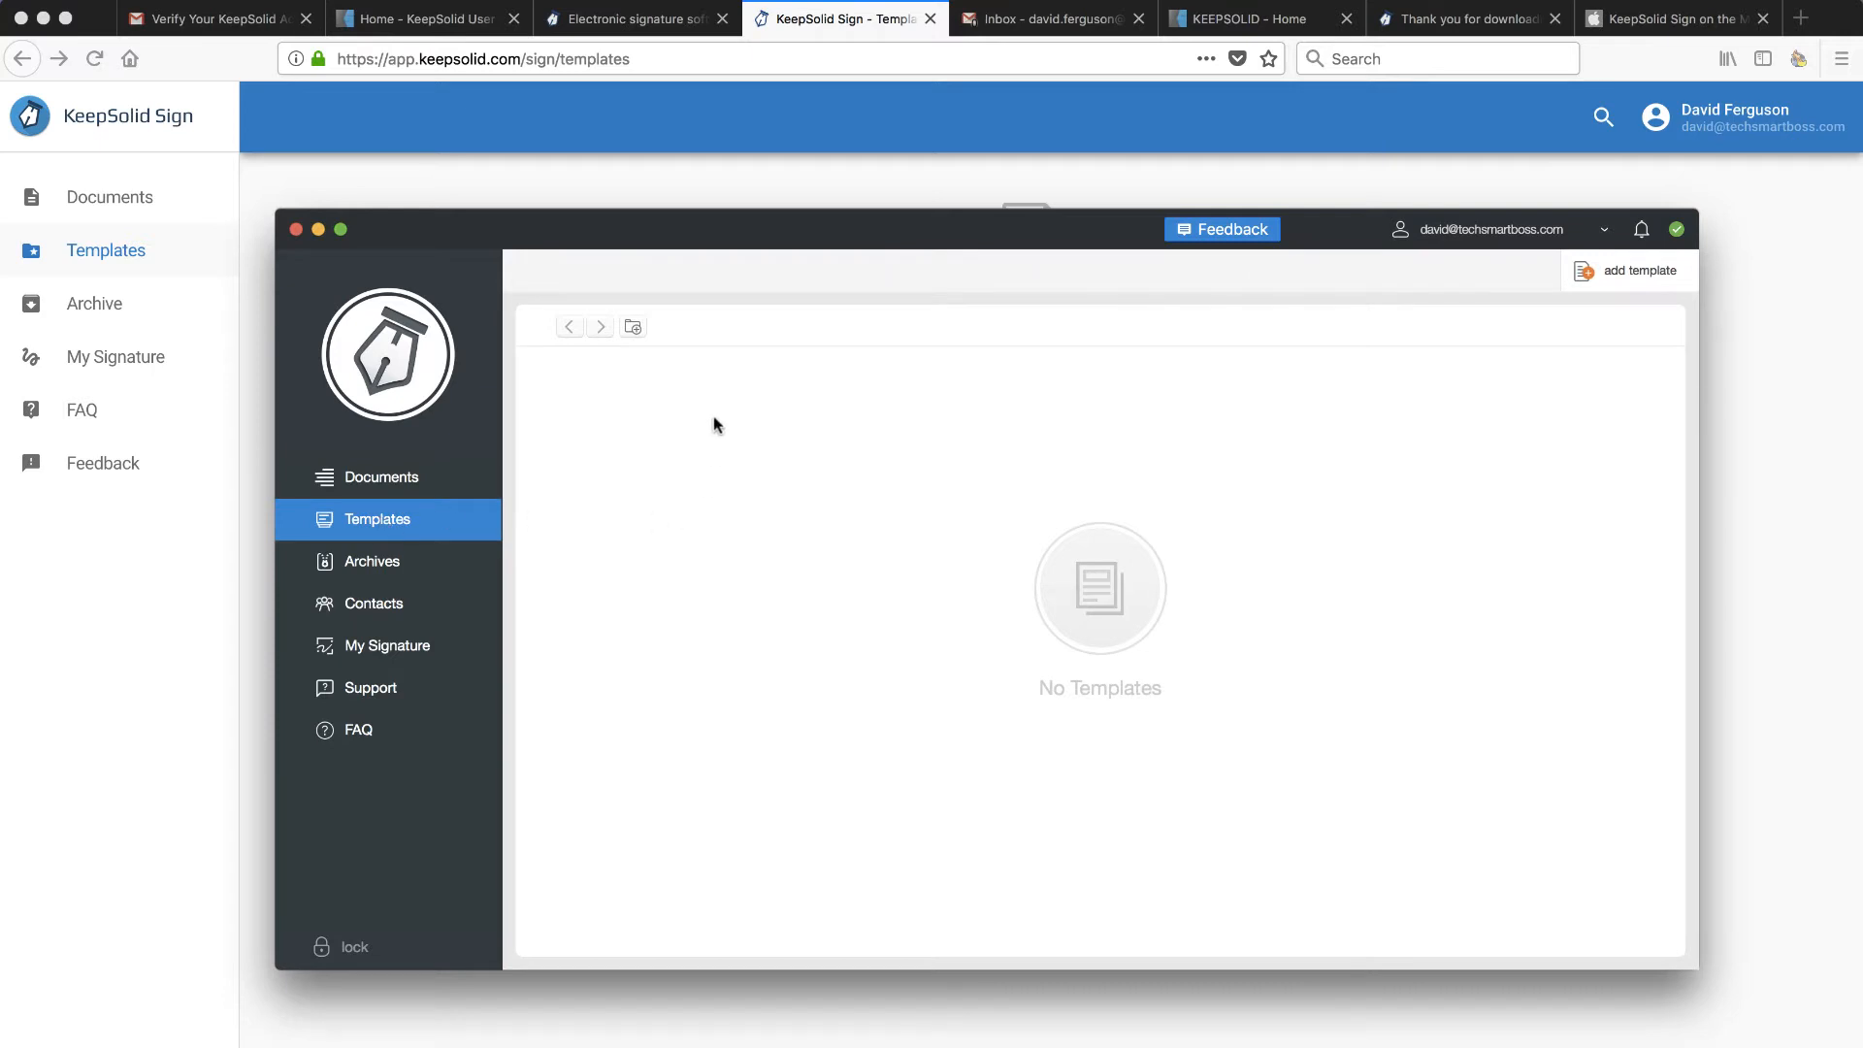
pyautogui.click(367, 569)
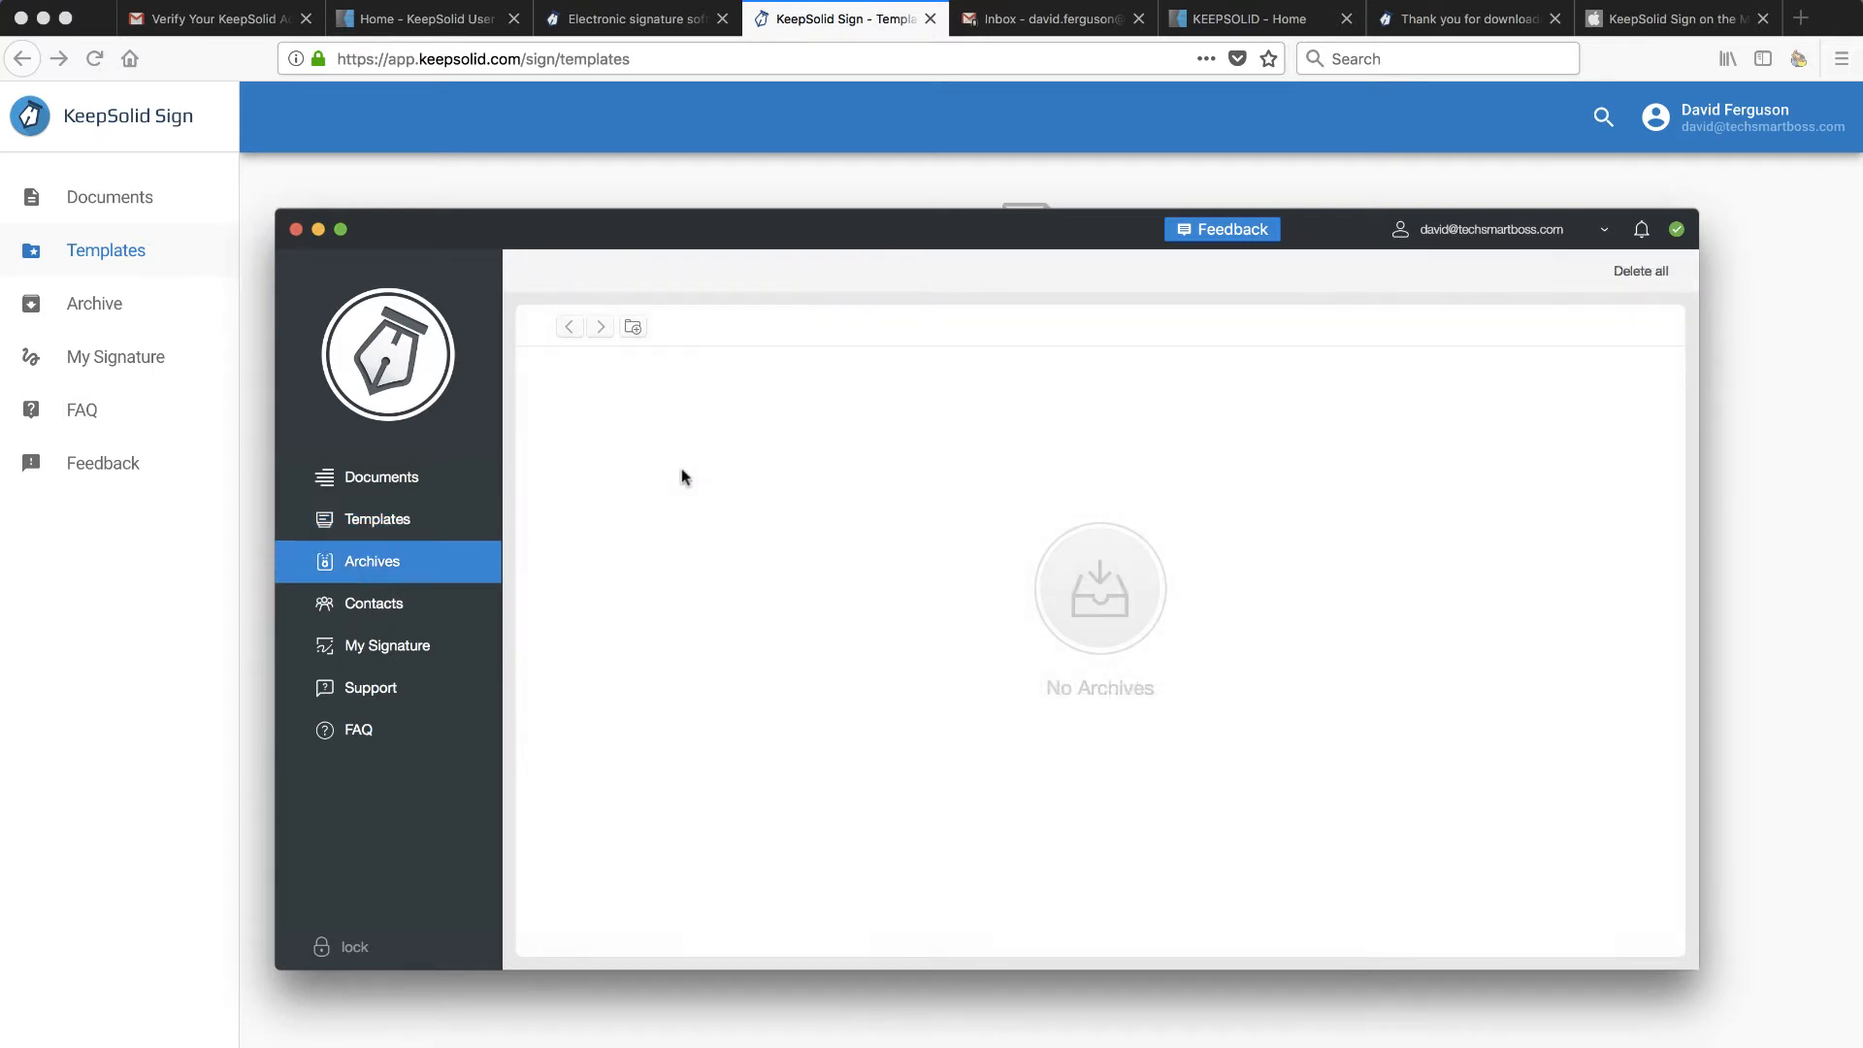
pyautogui.click(378, 604)
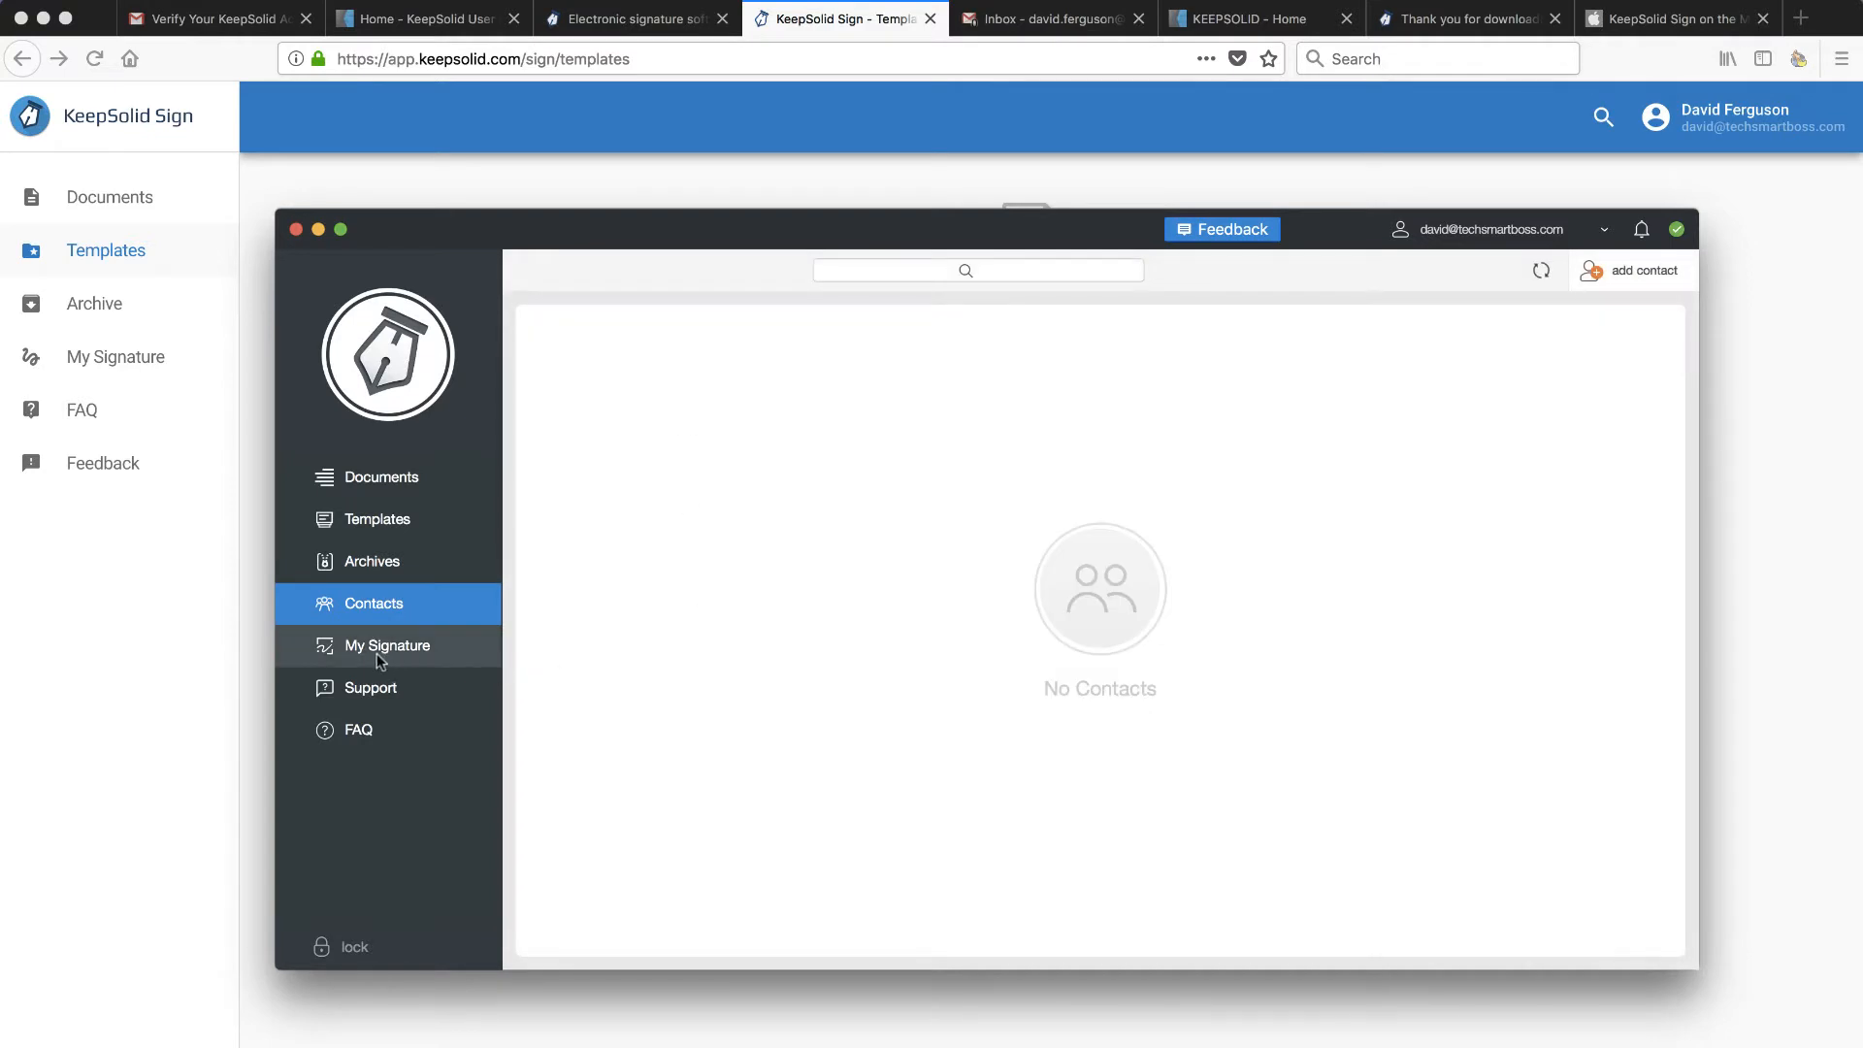
pyautogui.click(387, 653)
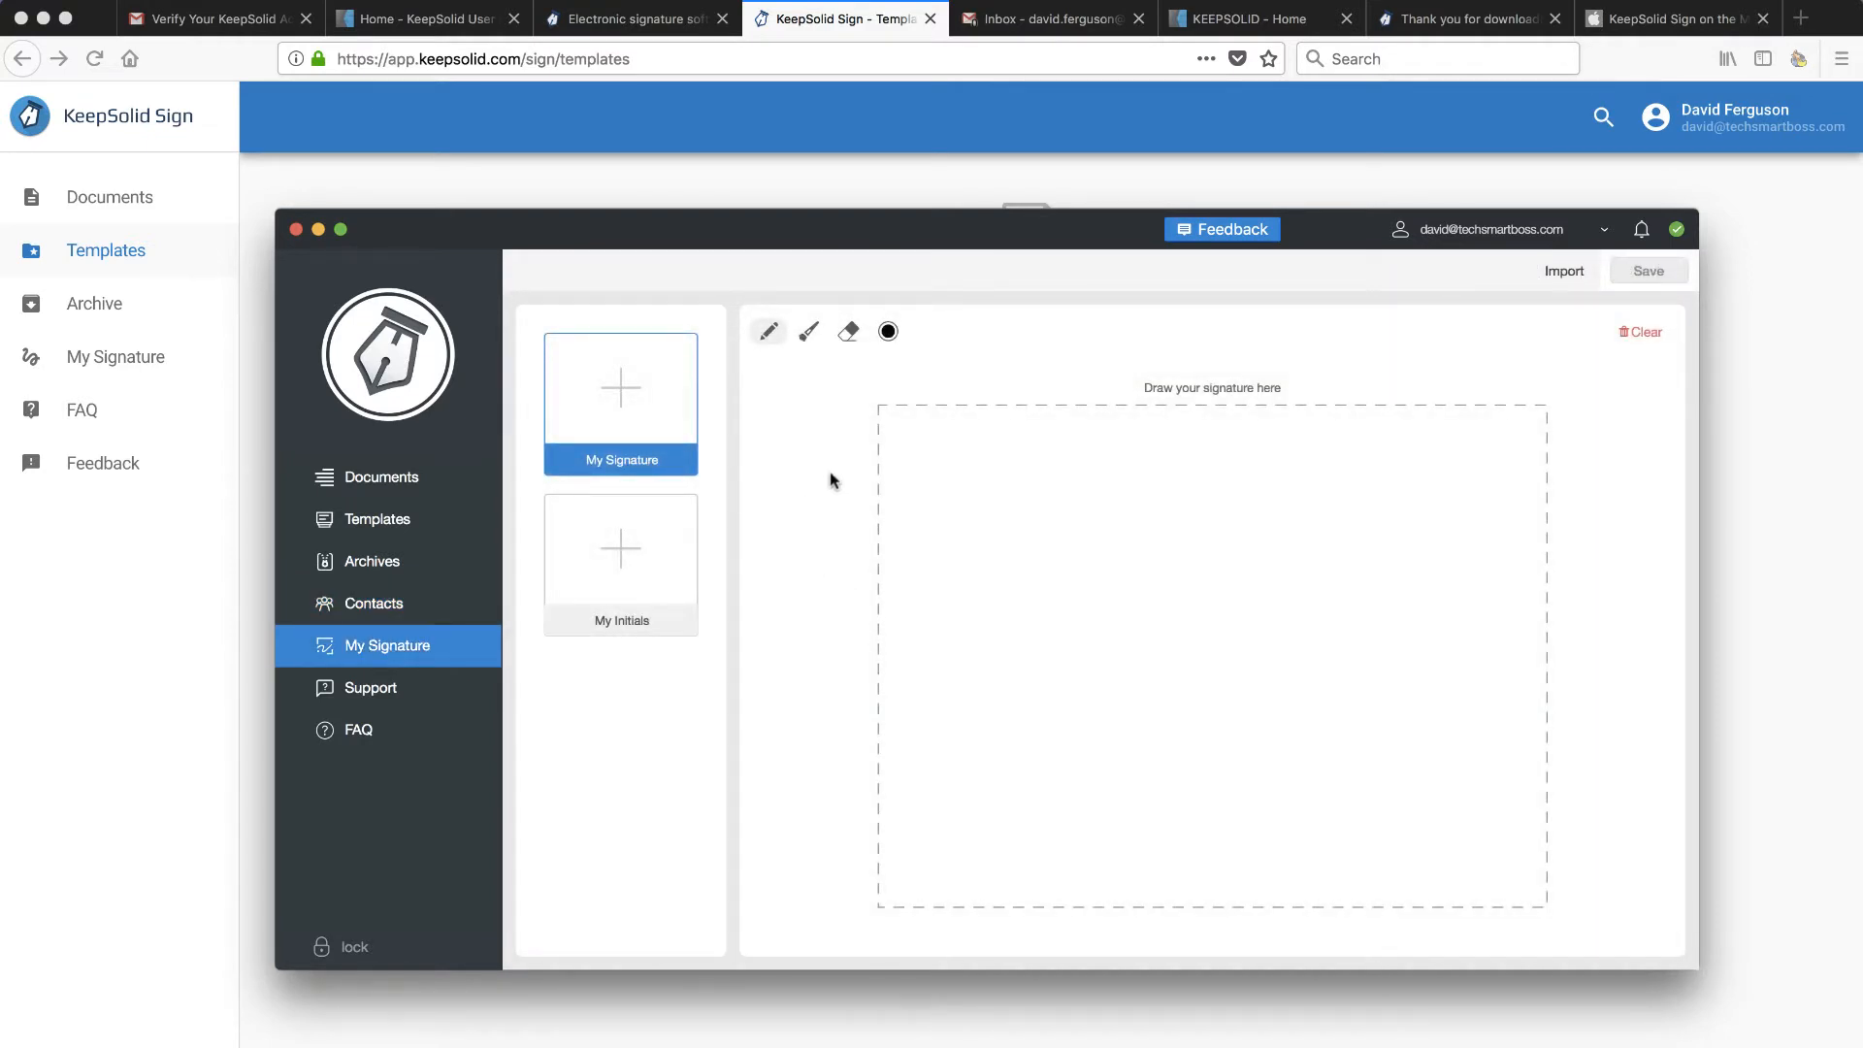
pyautogui.click(379, 476)
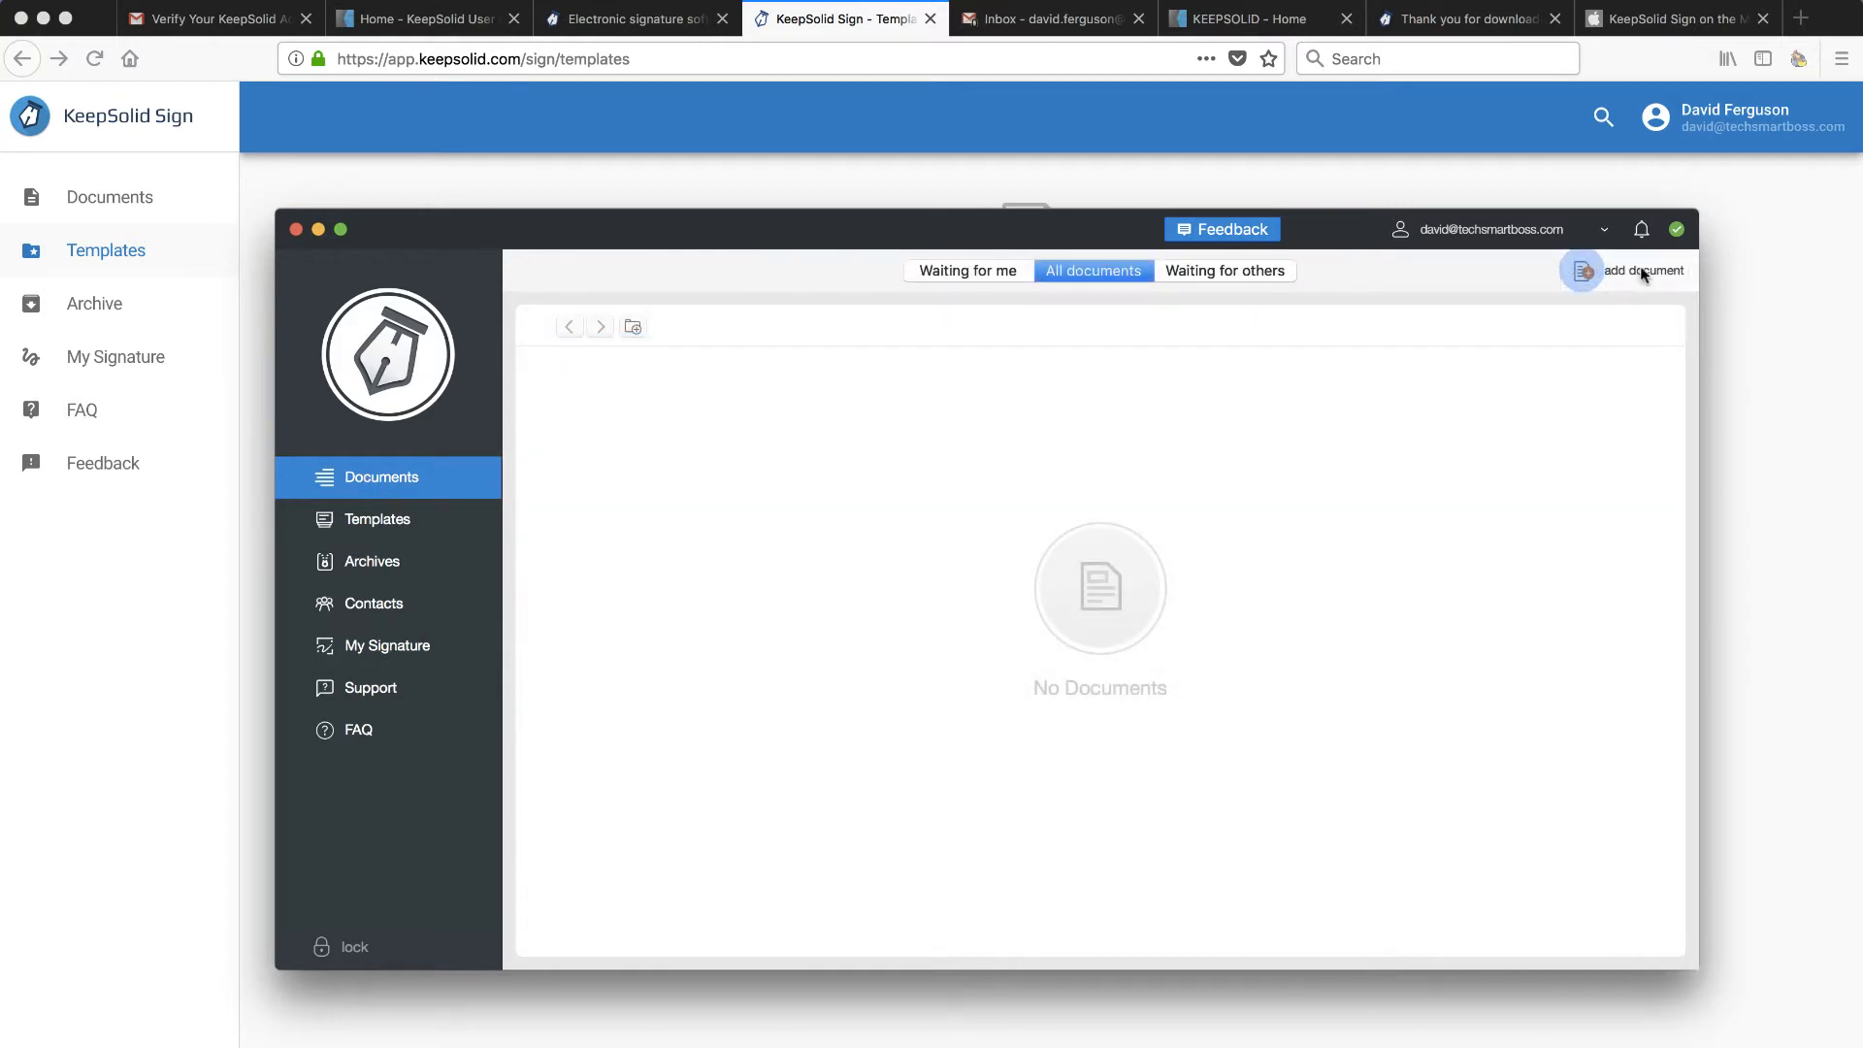
# - Add a new document by searching for '5000fish Mutual NDA' and importing that PDF
pyautogui.click(1582, 271)
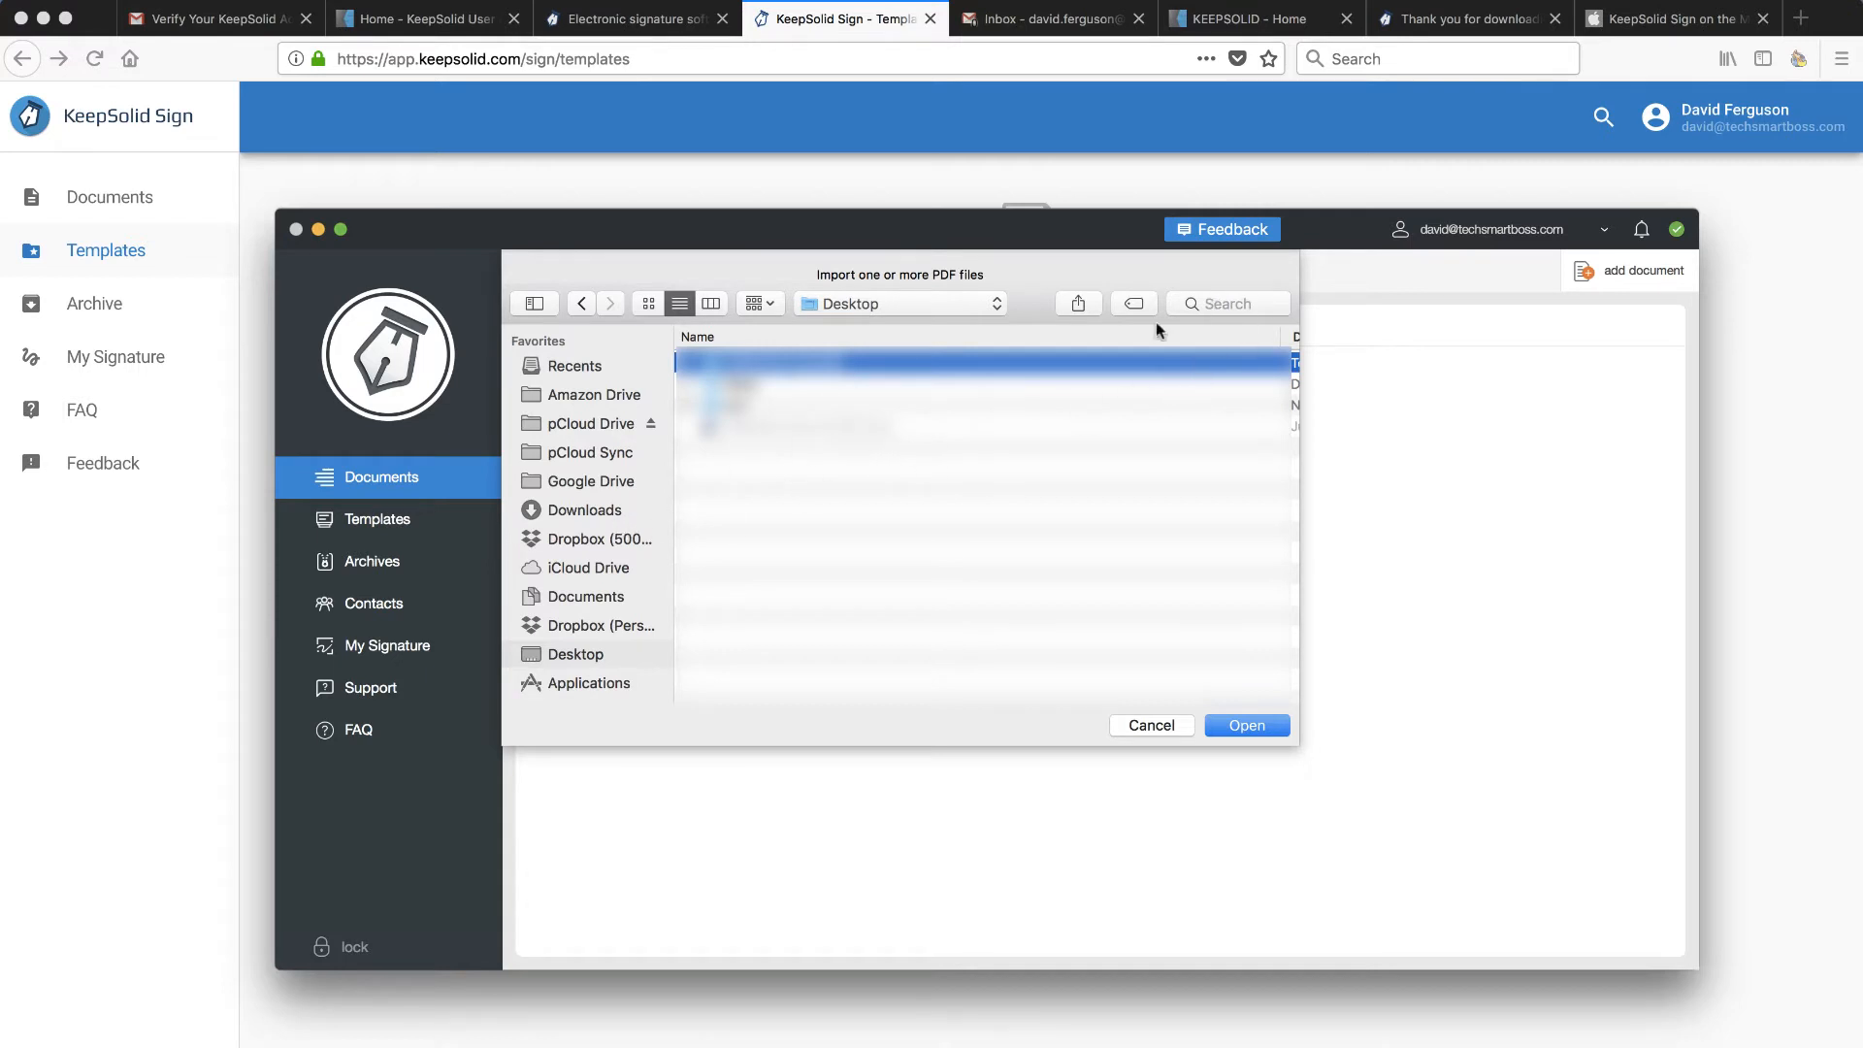
pyautogui.click(1219, 303)
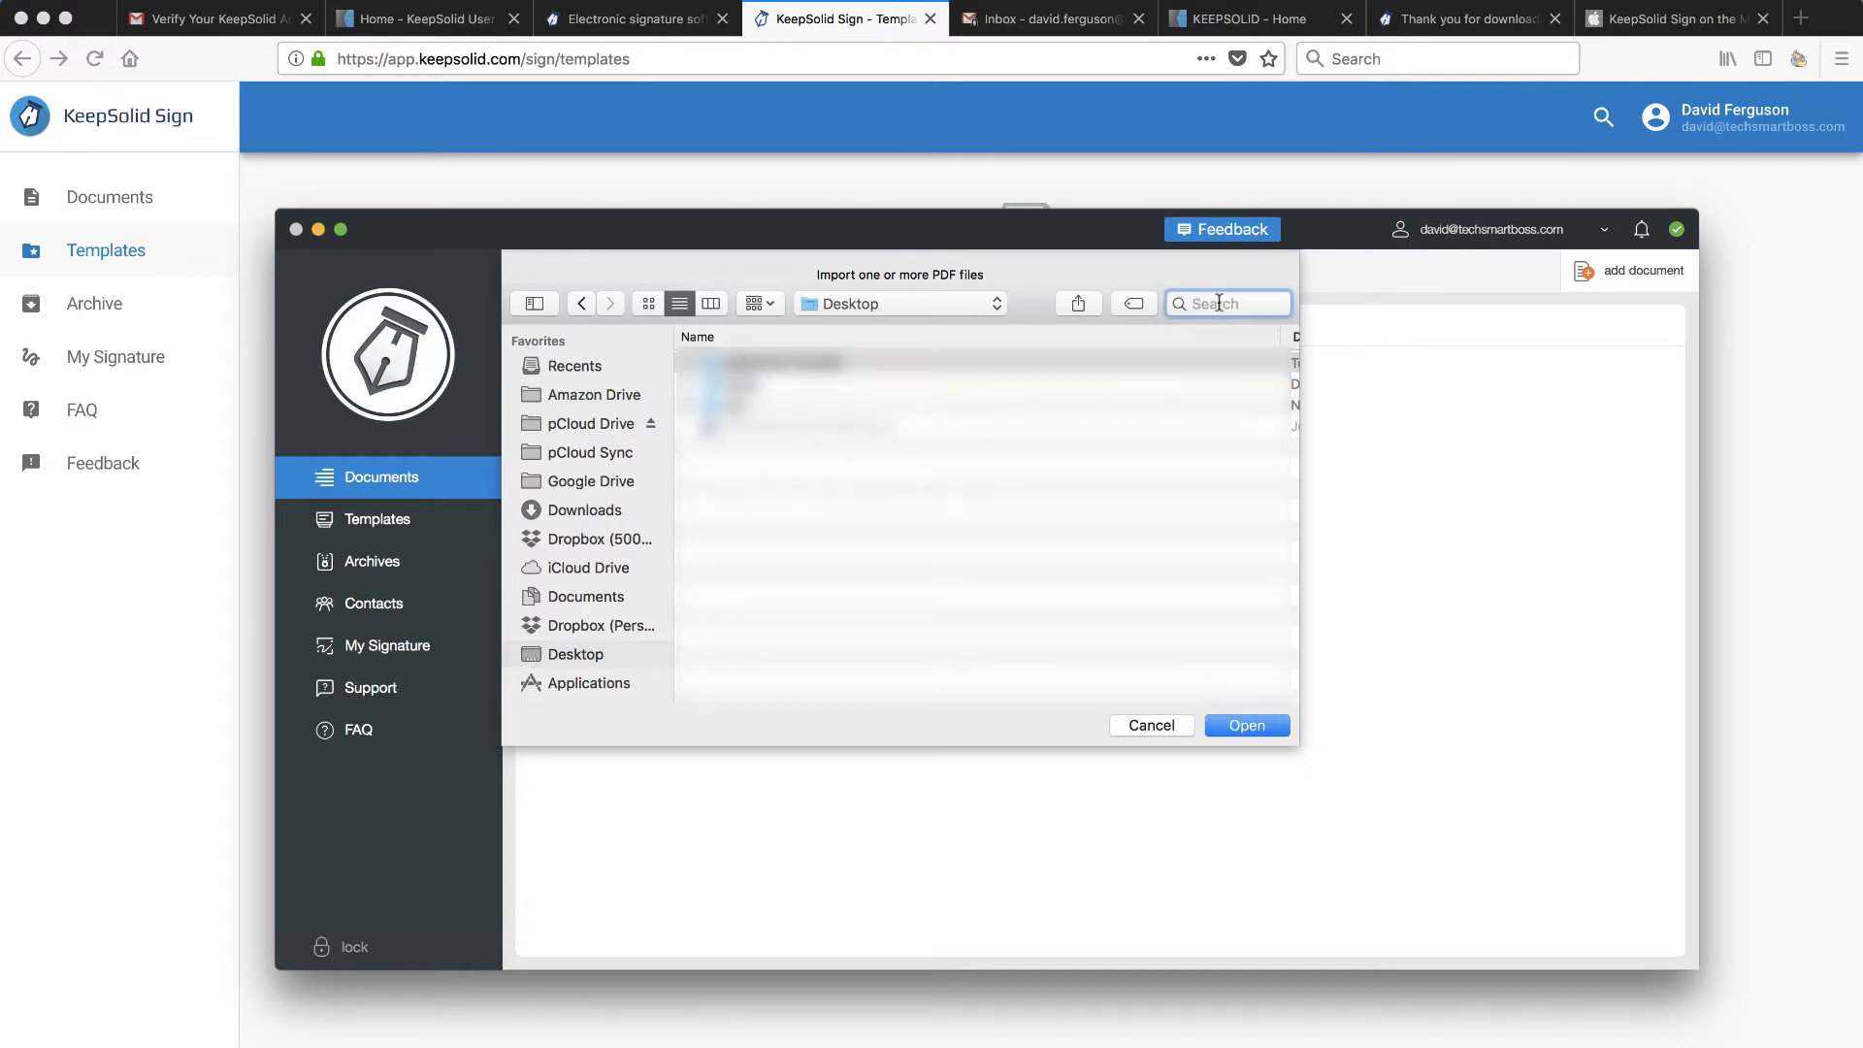
pyautogui.write('5000fish Muyt')
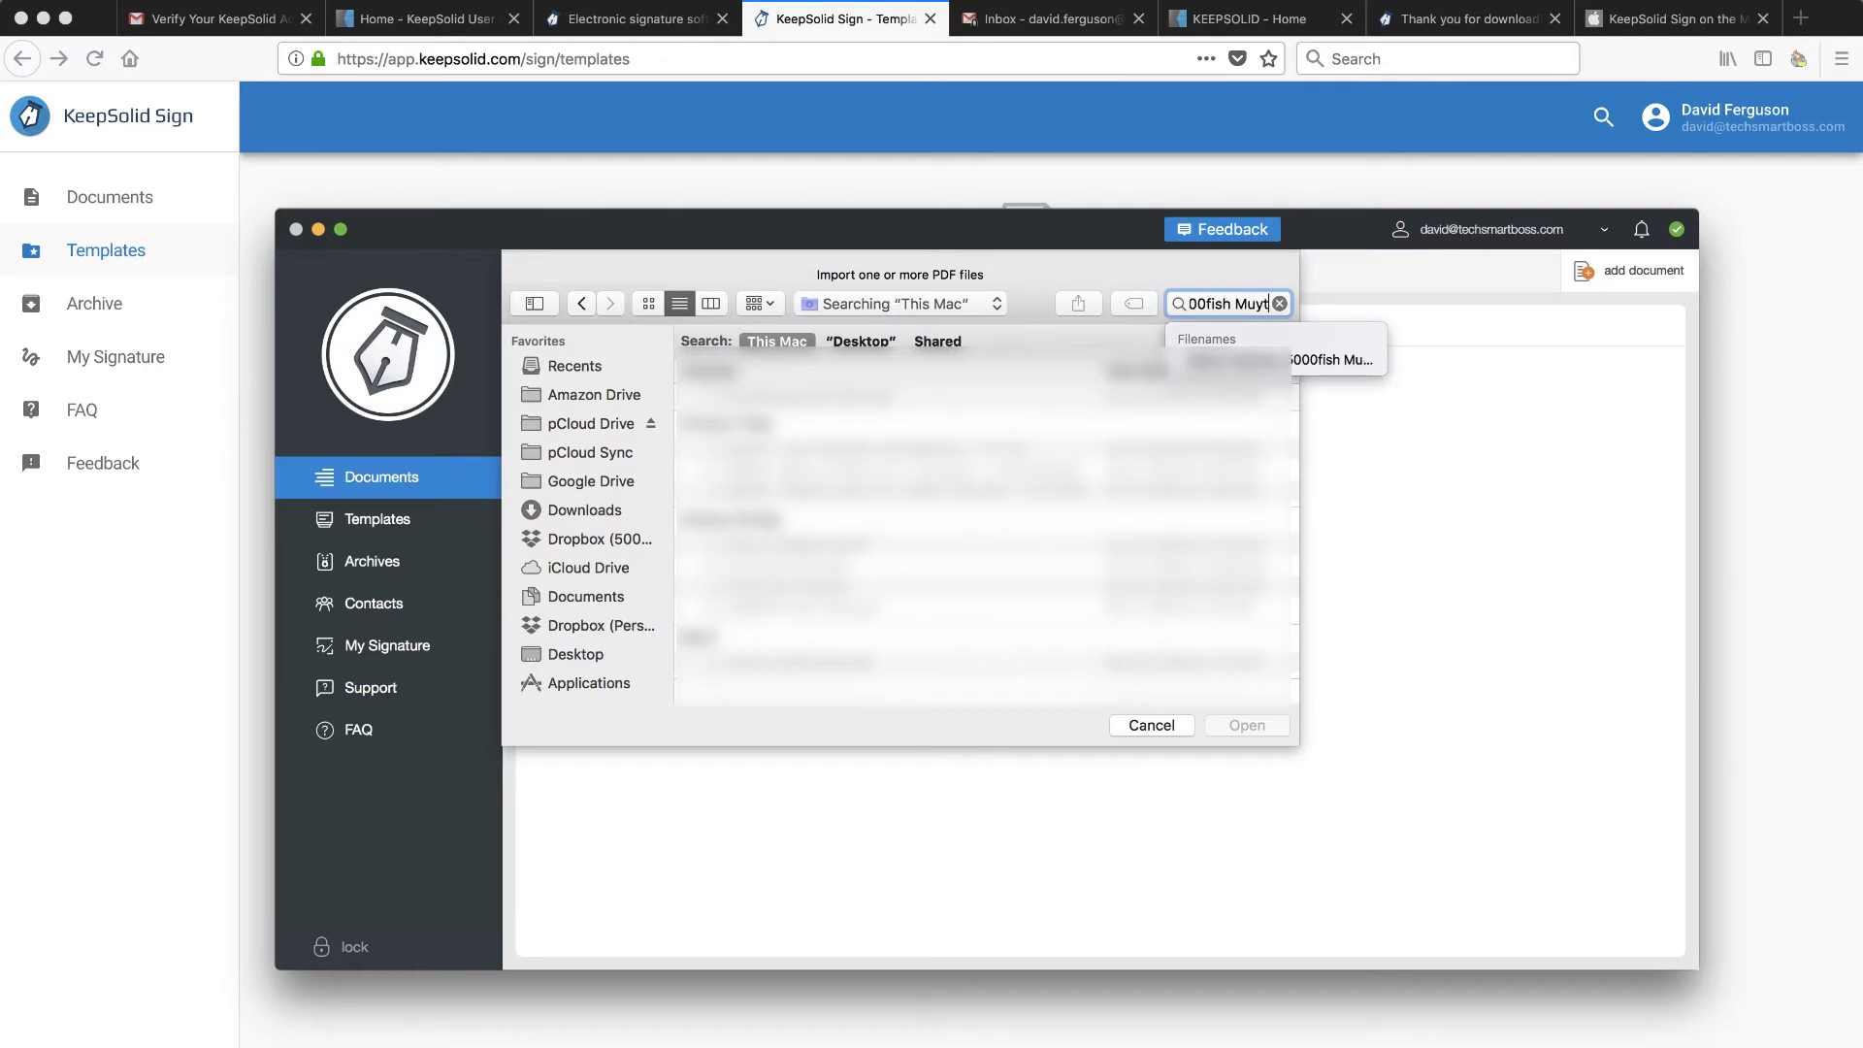
pyautogui.press('BackSpace')
pyautogui.press('BackSpace')
pyautogui.write('tal')
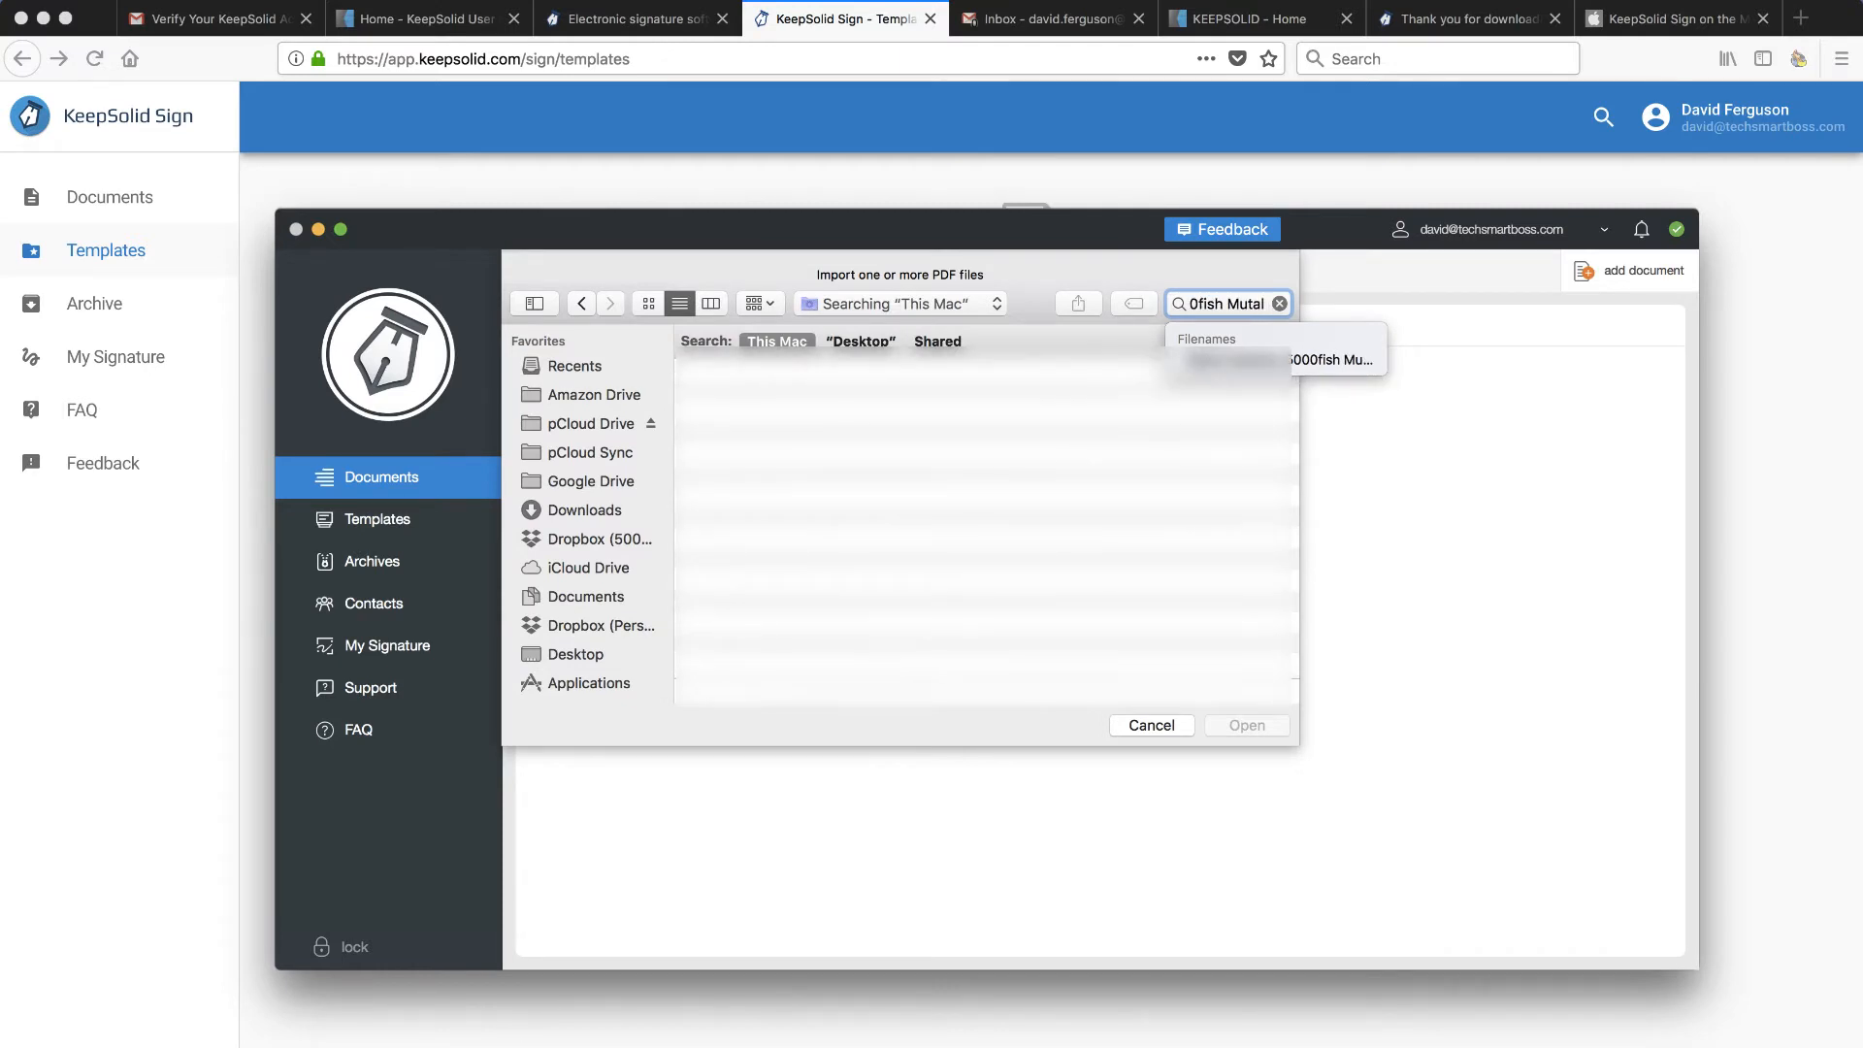
pyautogui.press('BackSpace')
pyautogui.press('BackSpace')
pyautogui.write('ual')
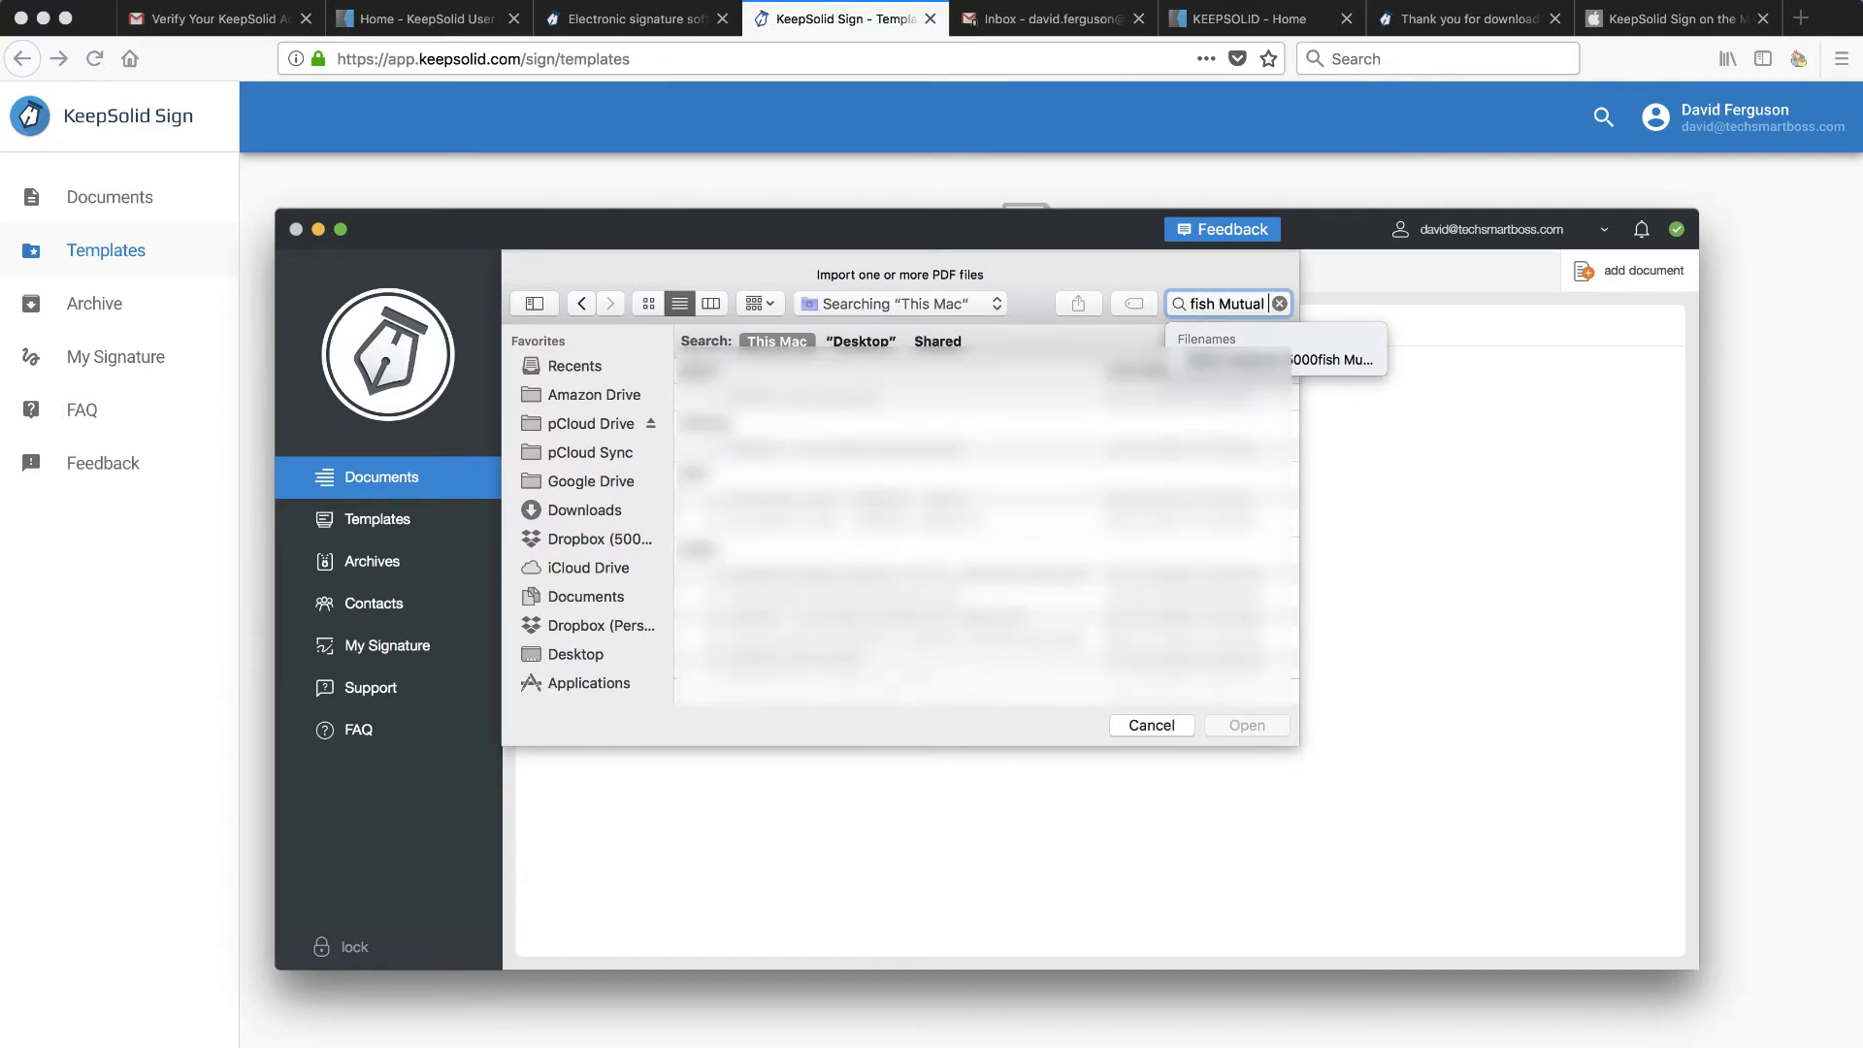
pyautogui.write(' NDA')
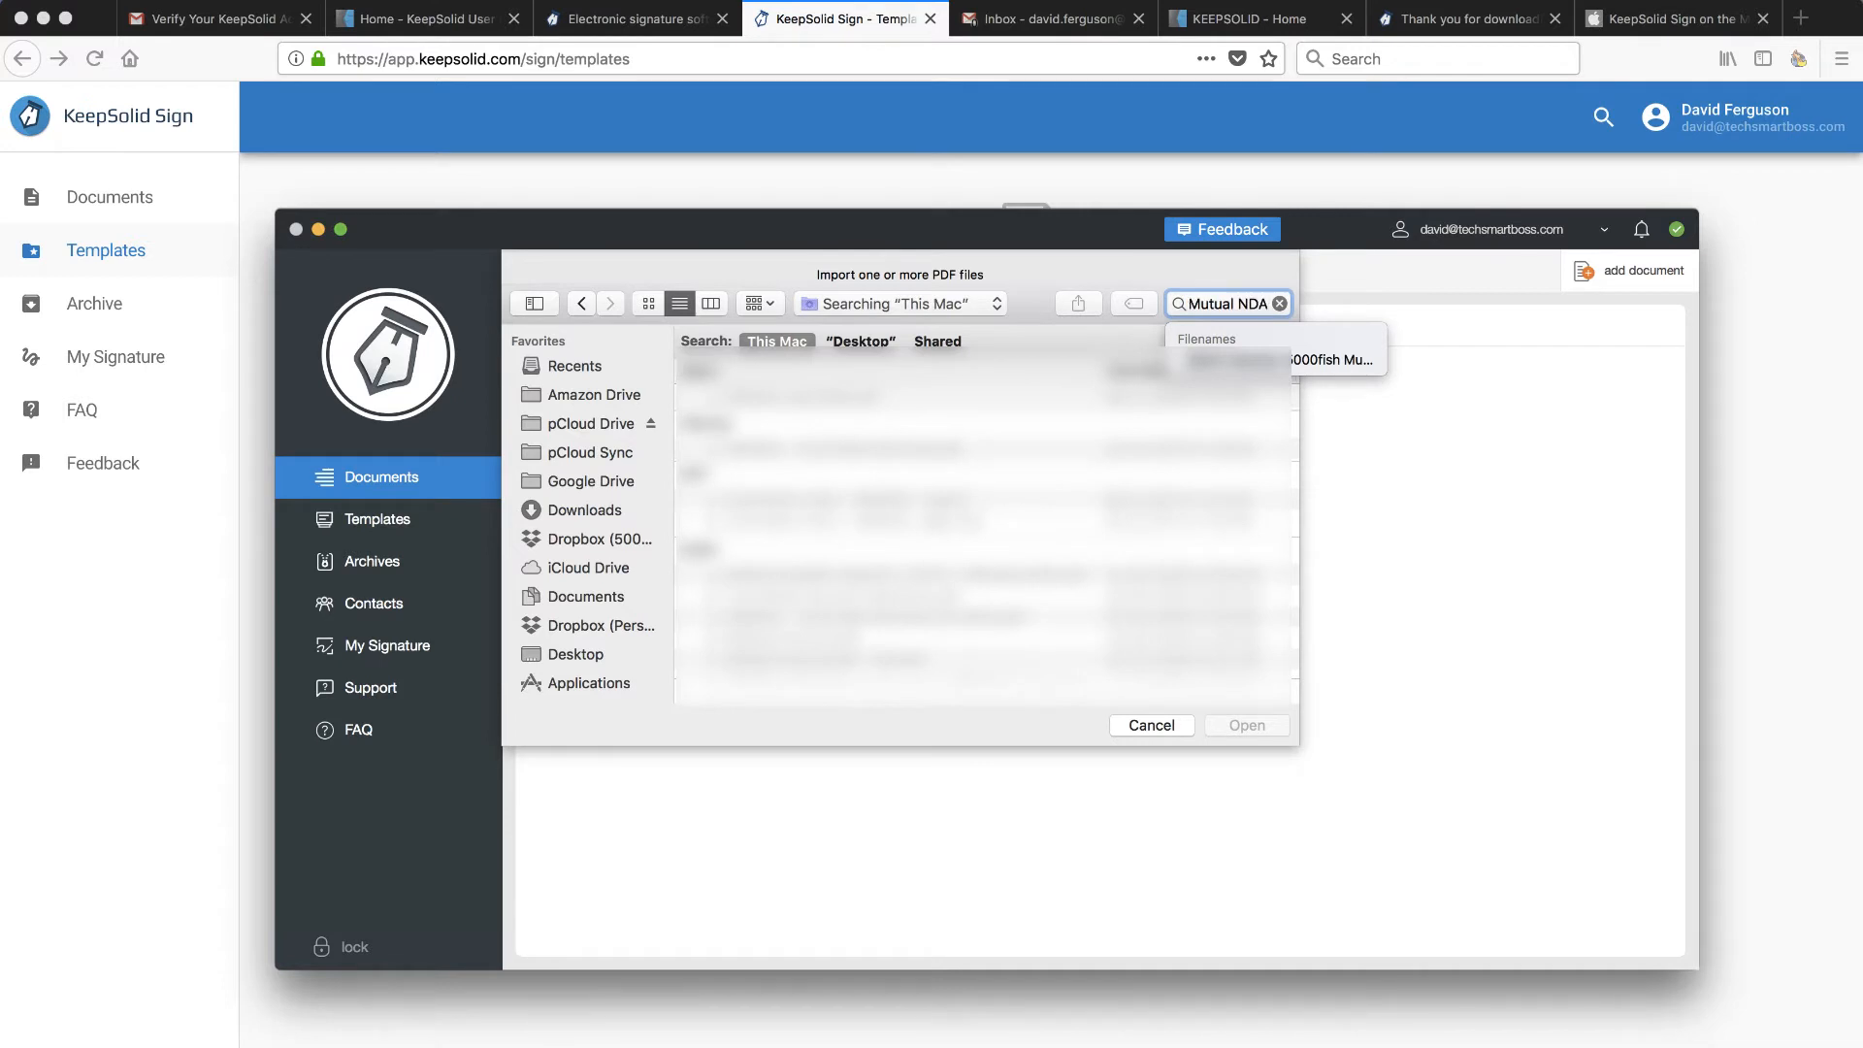
pyautogui.press('Return')
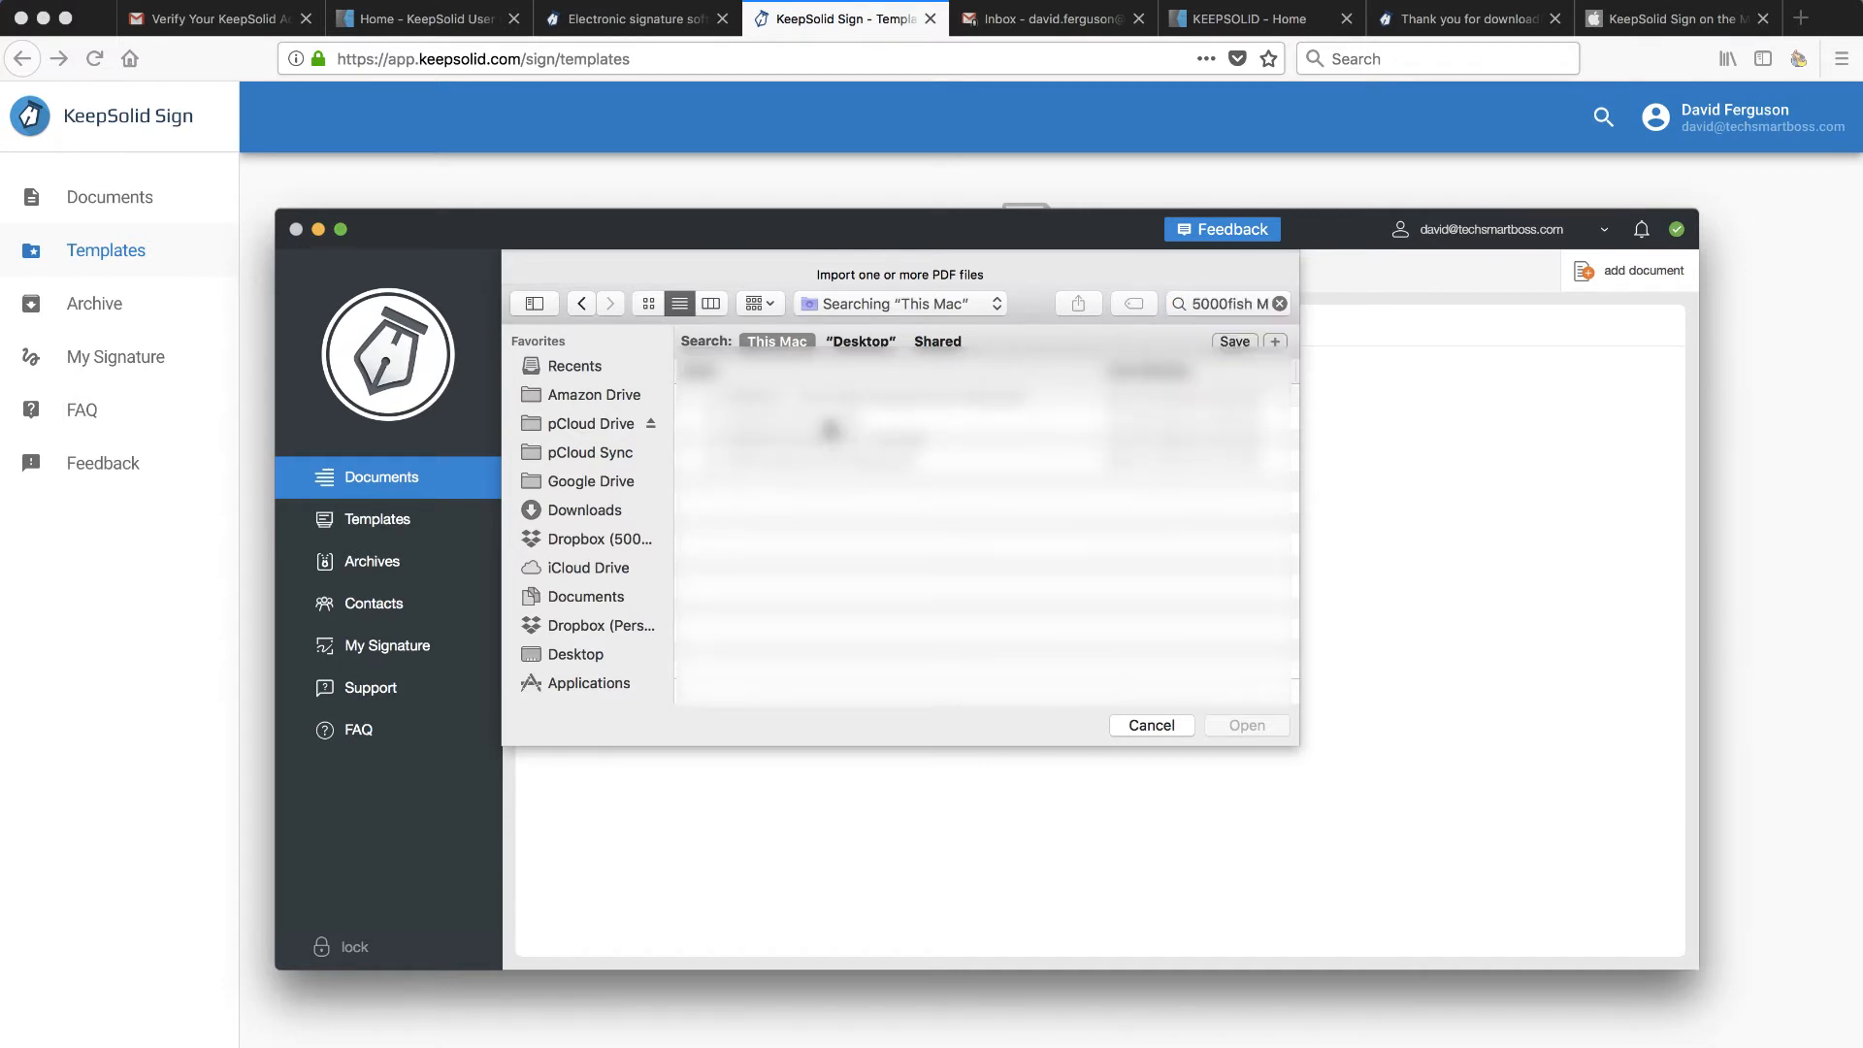
pyautogui.click(827, 423)
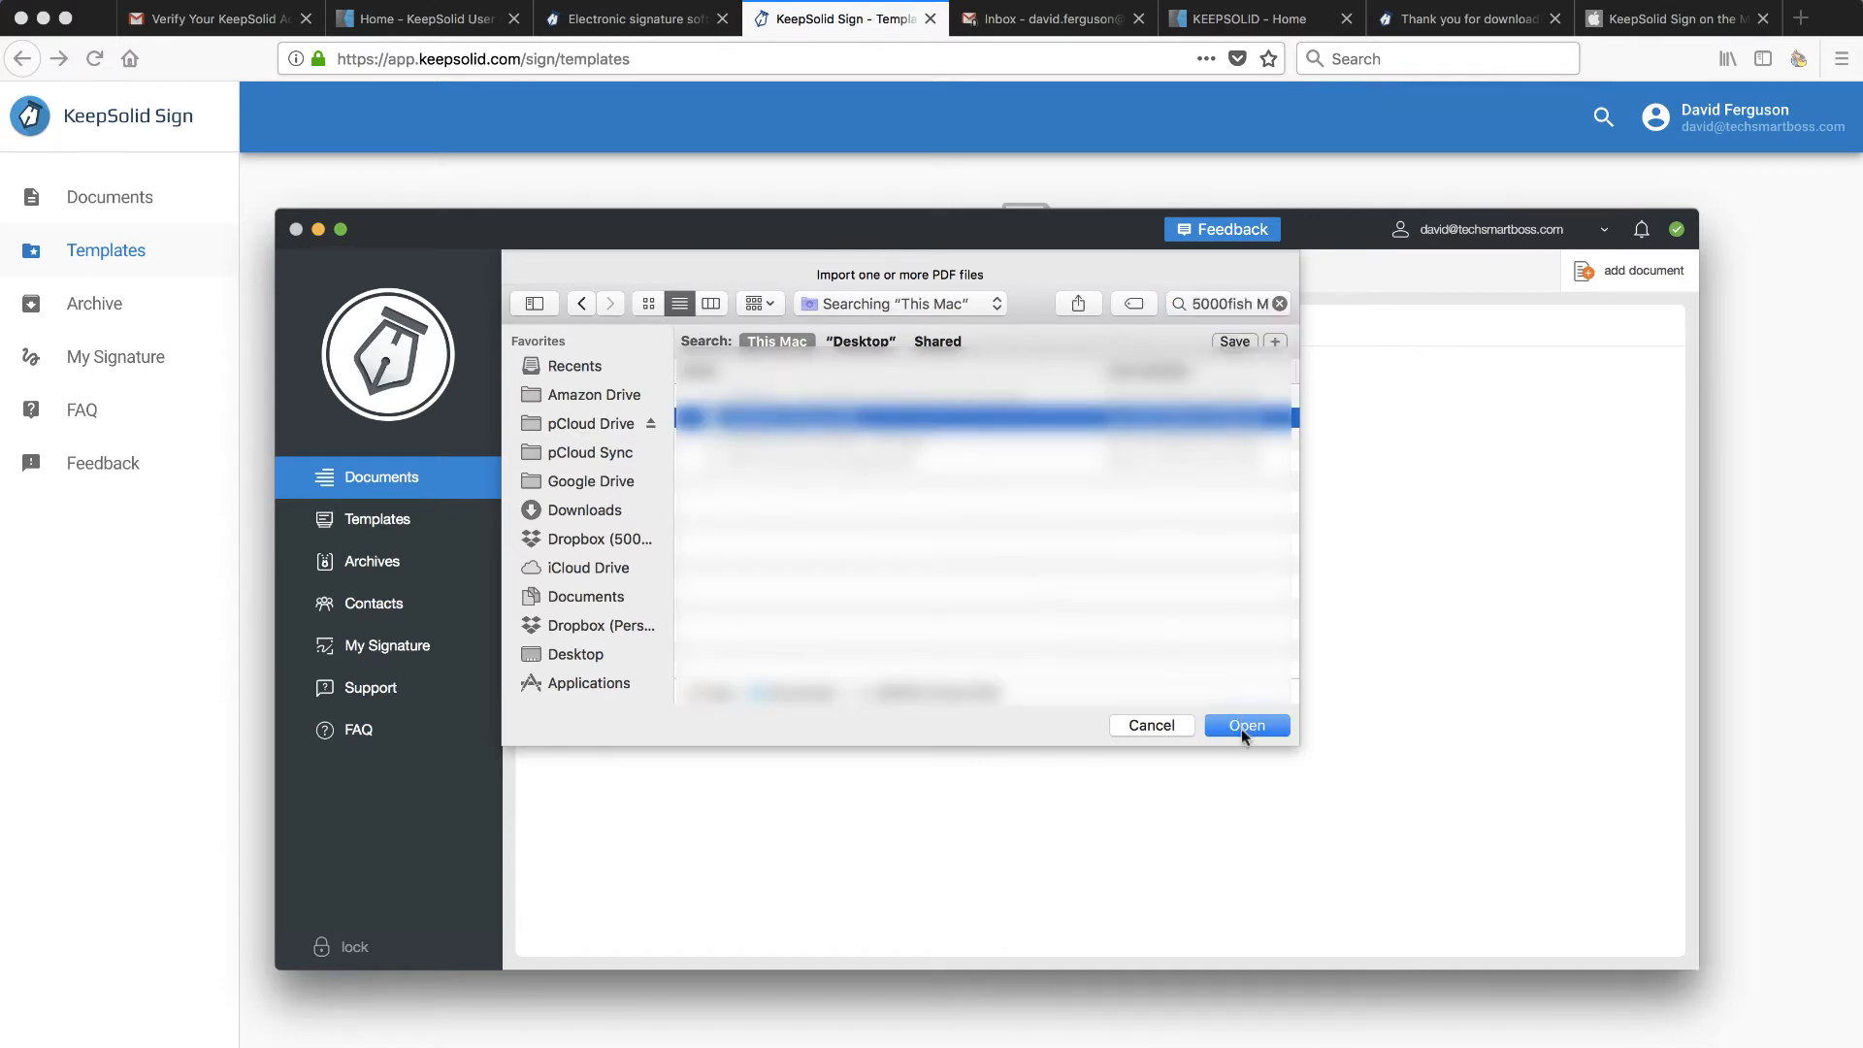
pyautogui.click(1242, 727)
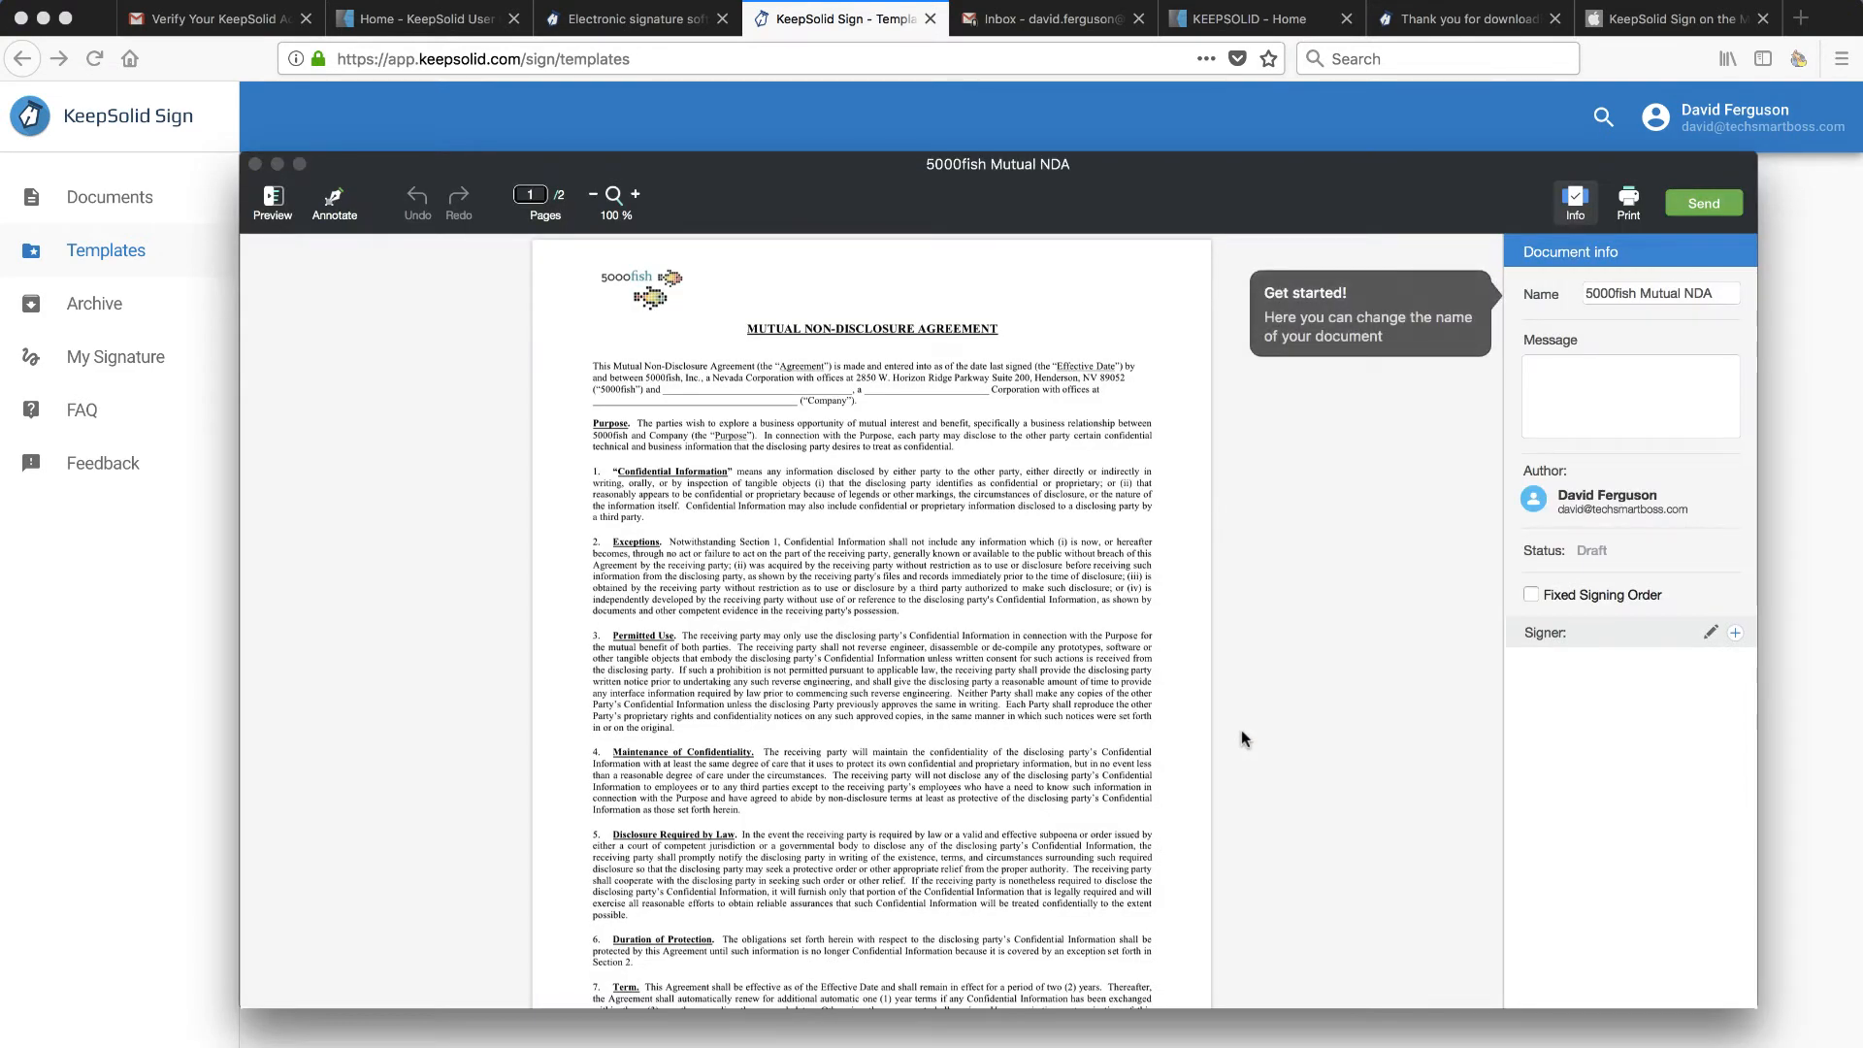
# - Bring the NDA editor window to the front, move it to the top-left, and enlarge it to full screen
pyautogui.click(959, 107)
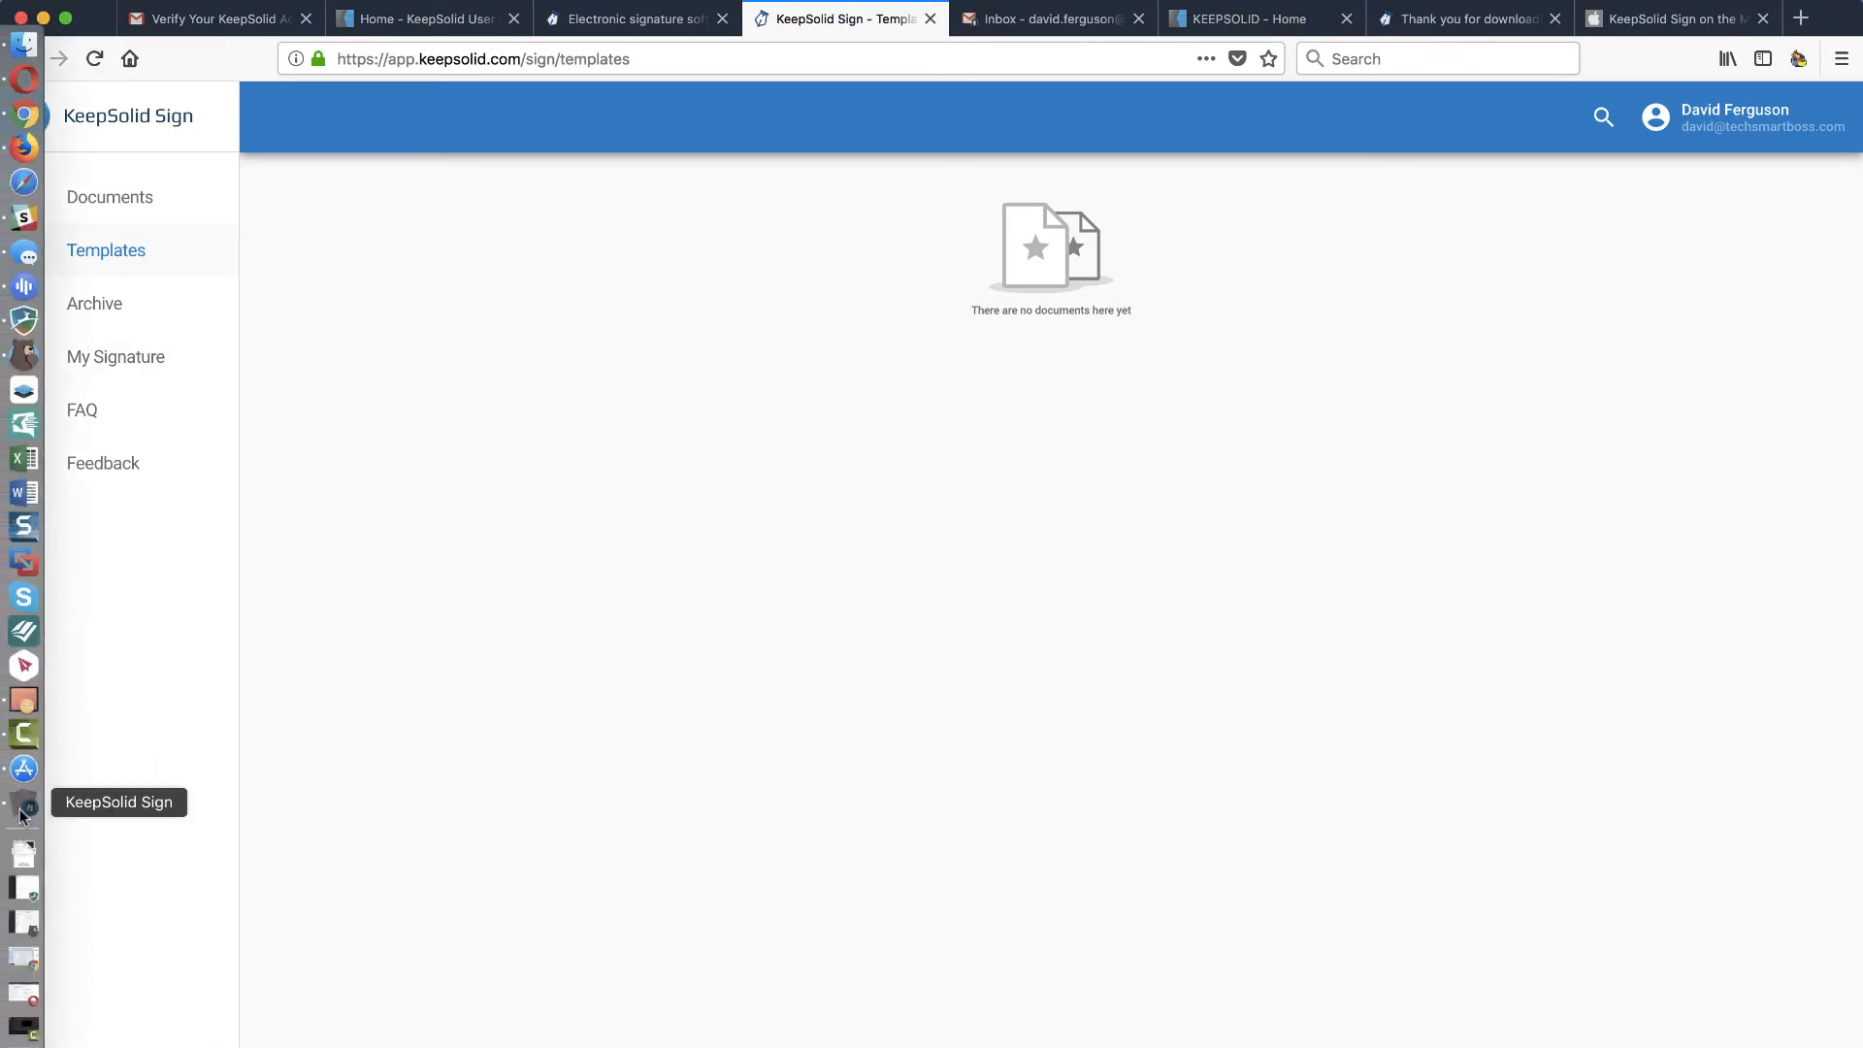
pyautogui.click(19, 802)
pyautogui.moveTo(1291, 195); pyautogui.dragTo(1053, 43)
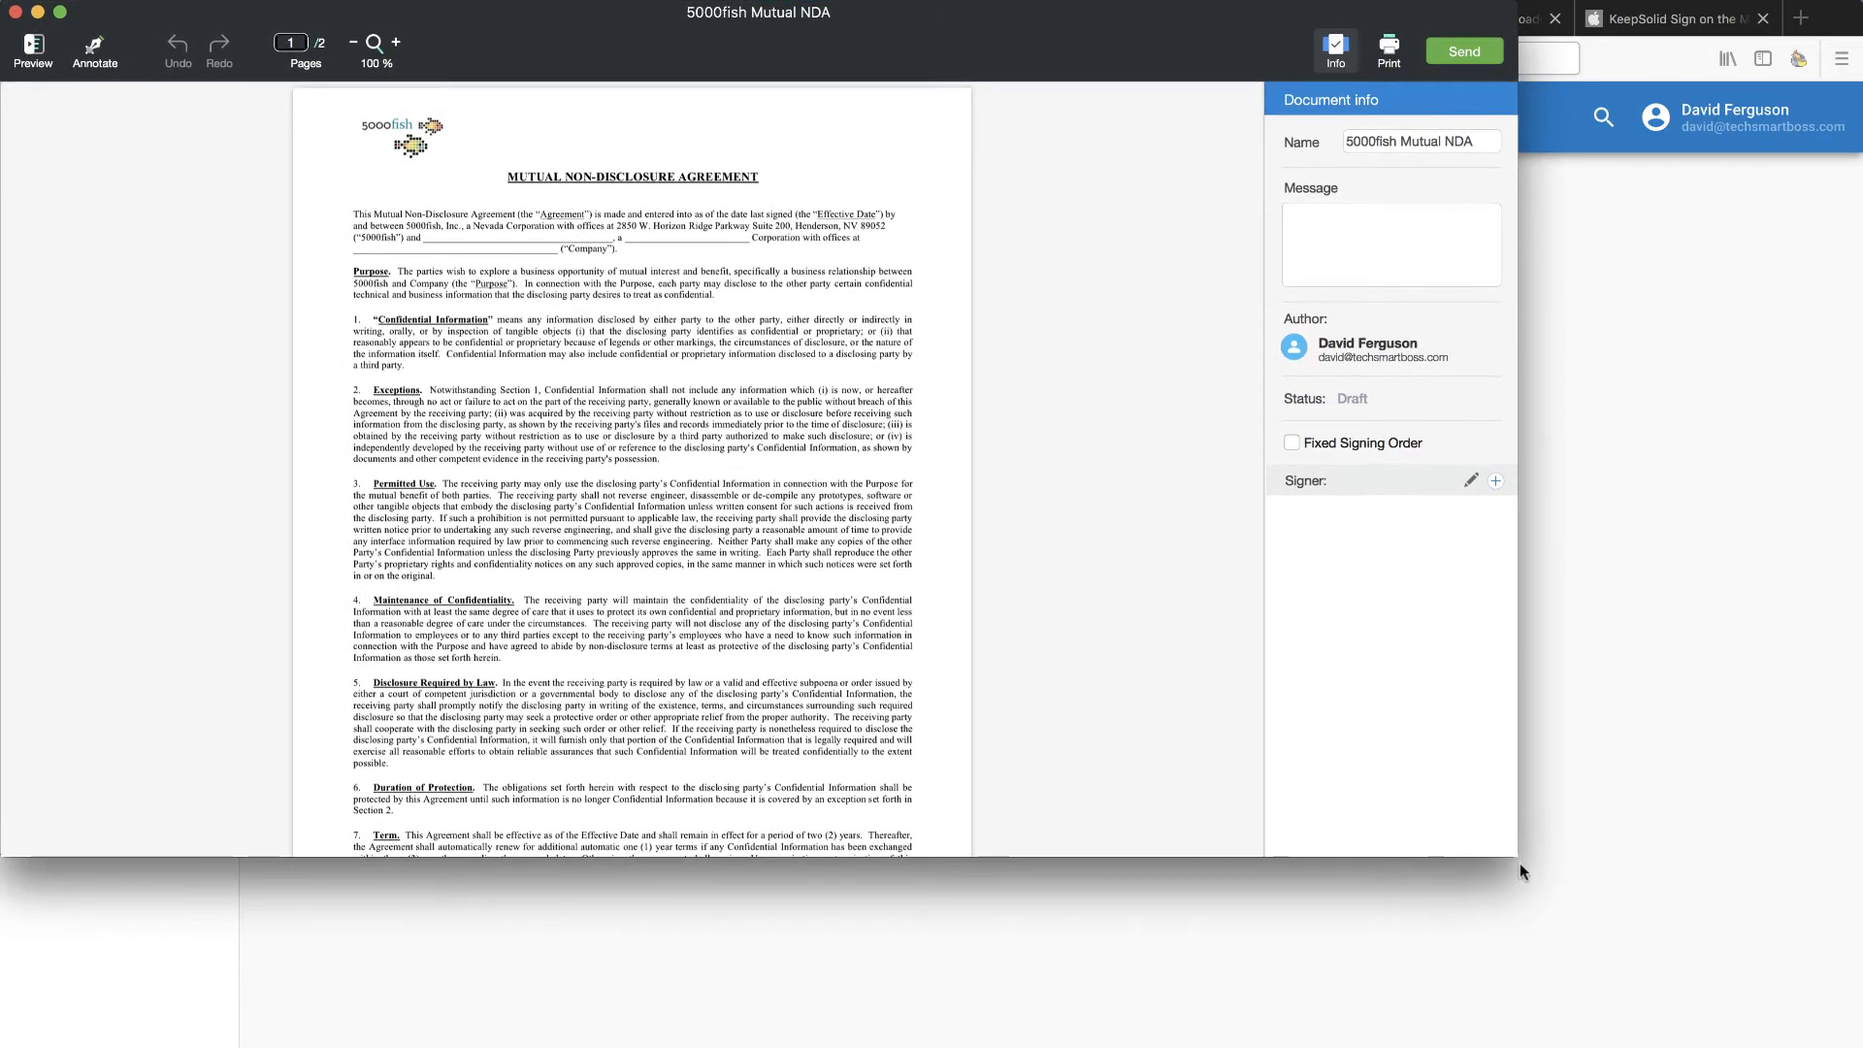
pyautogui.moveTo(1512, 853); pyautogui.dragTo(1858, 1043)
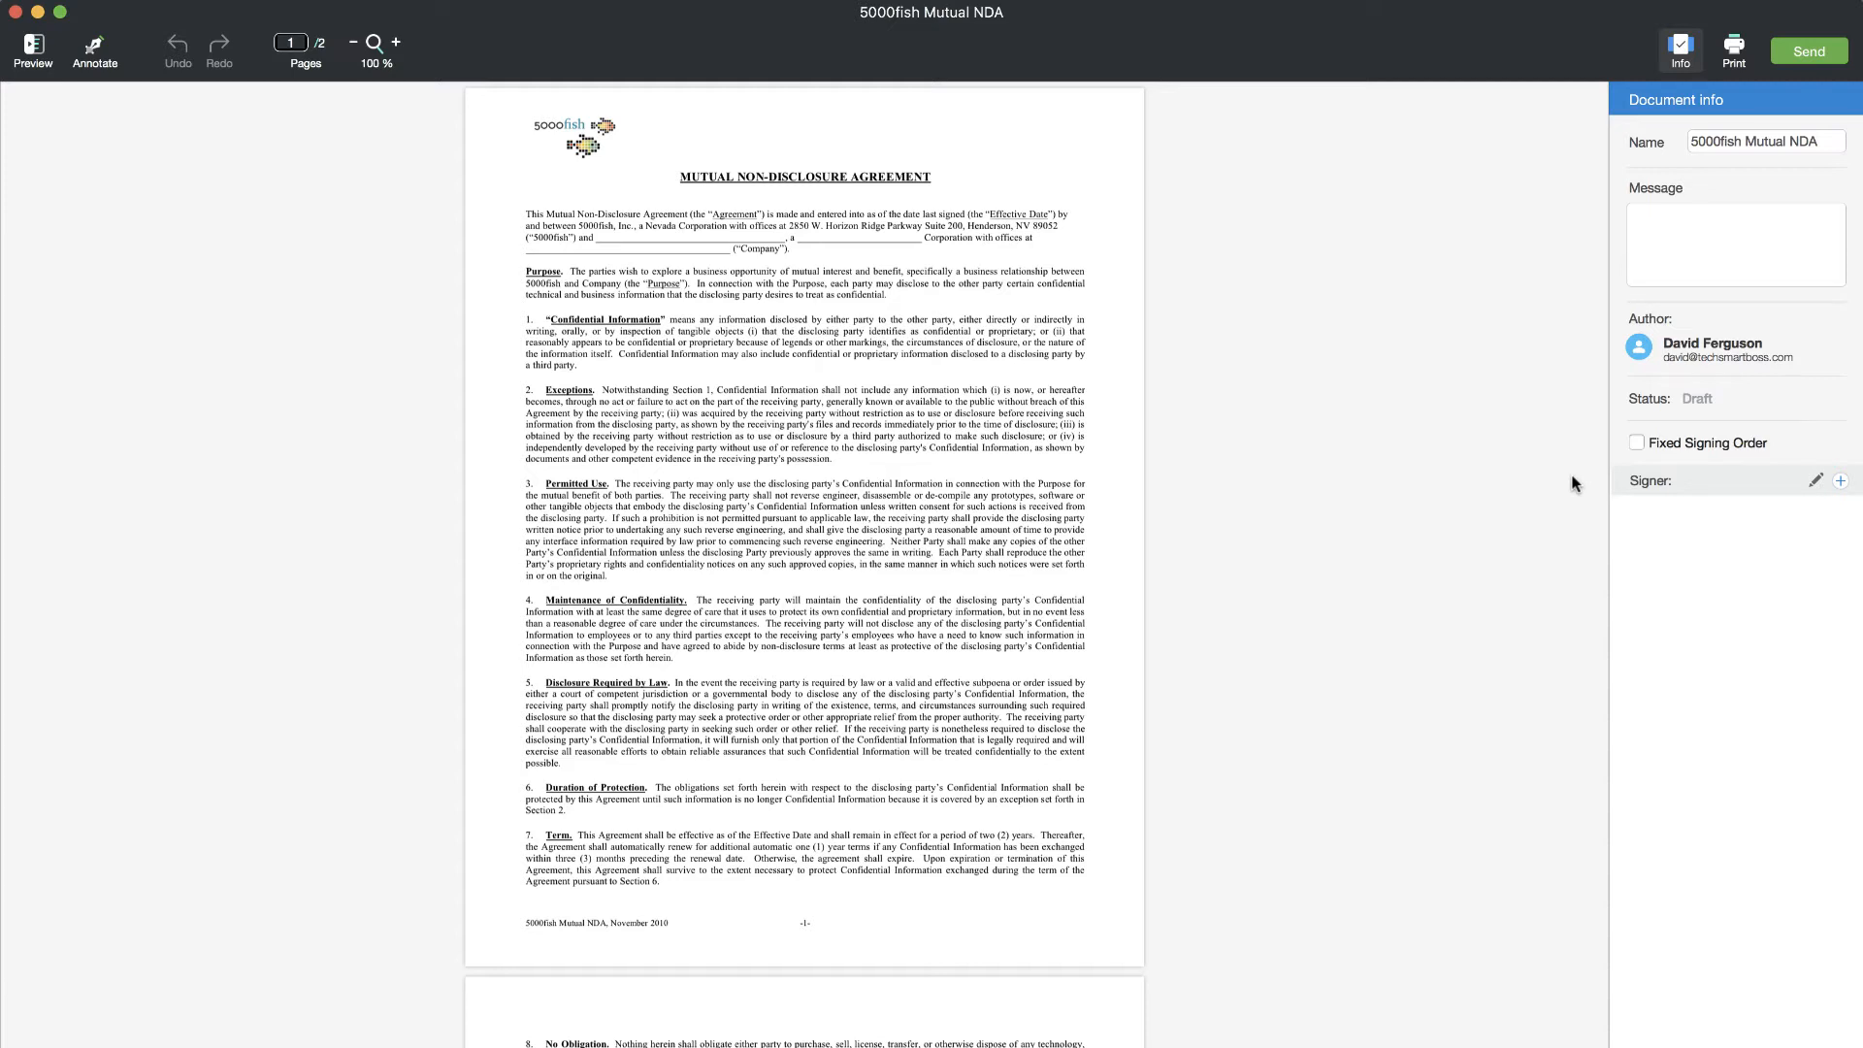
# - Invite the recipient by entering their e-mail address as a signer, then apply and confirm the signer list
pyautogui.click(1840, 482)
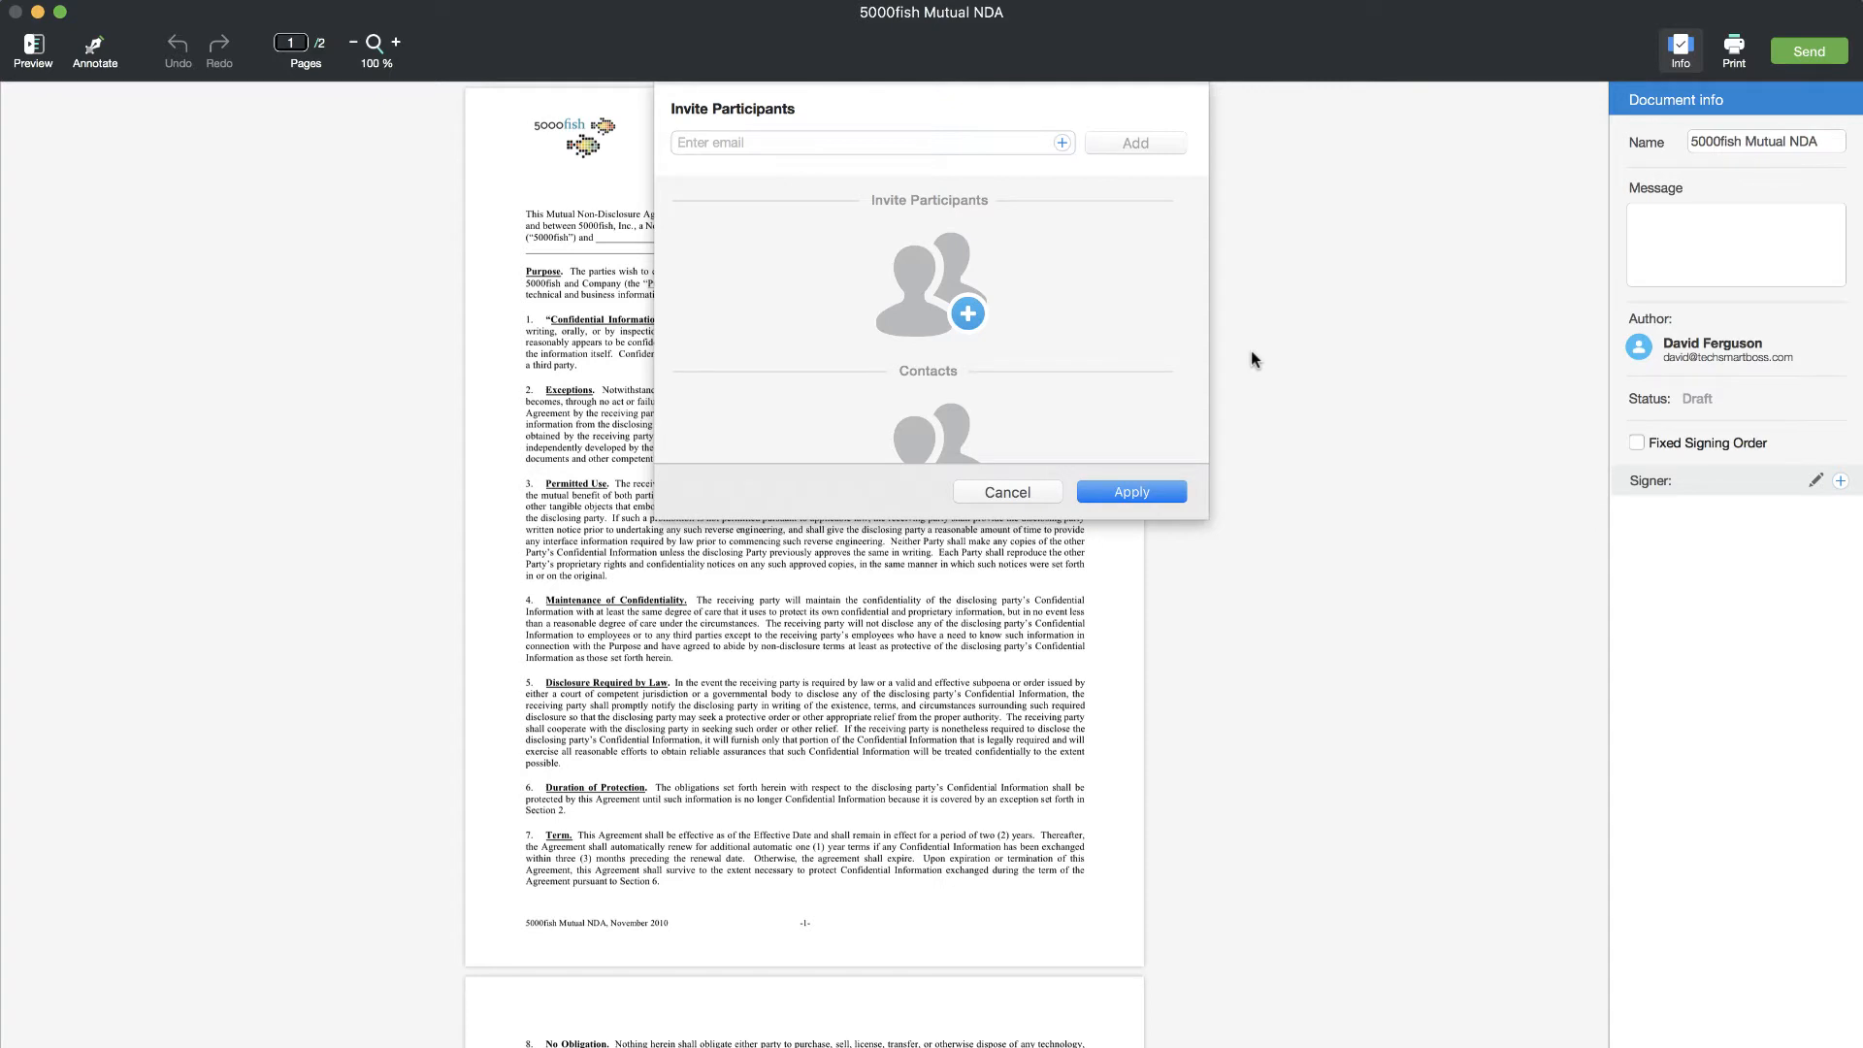
pyautogui.scroll(-2, 956, 327)
pyautogui.scroll(-2, 956, 327)
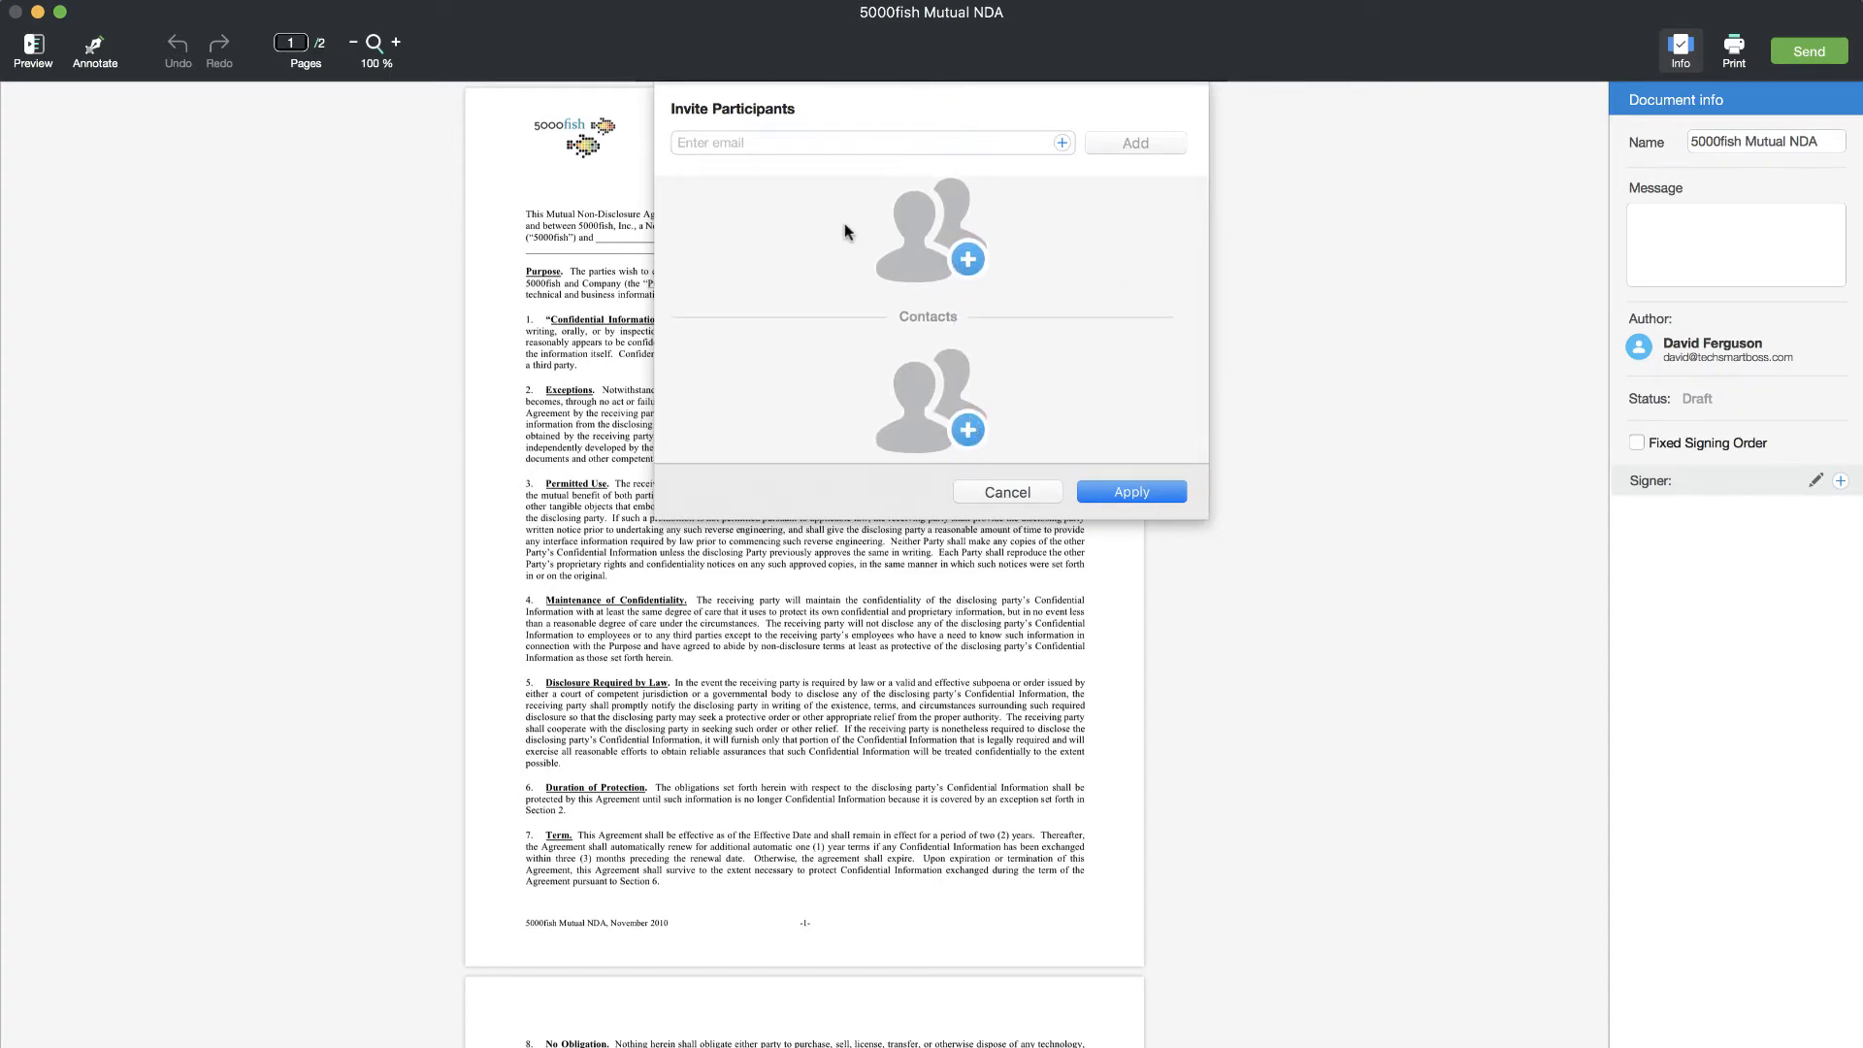
pyautogui.click(1136, 143)
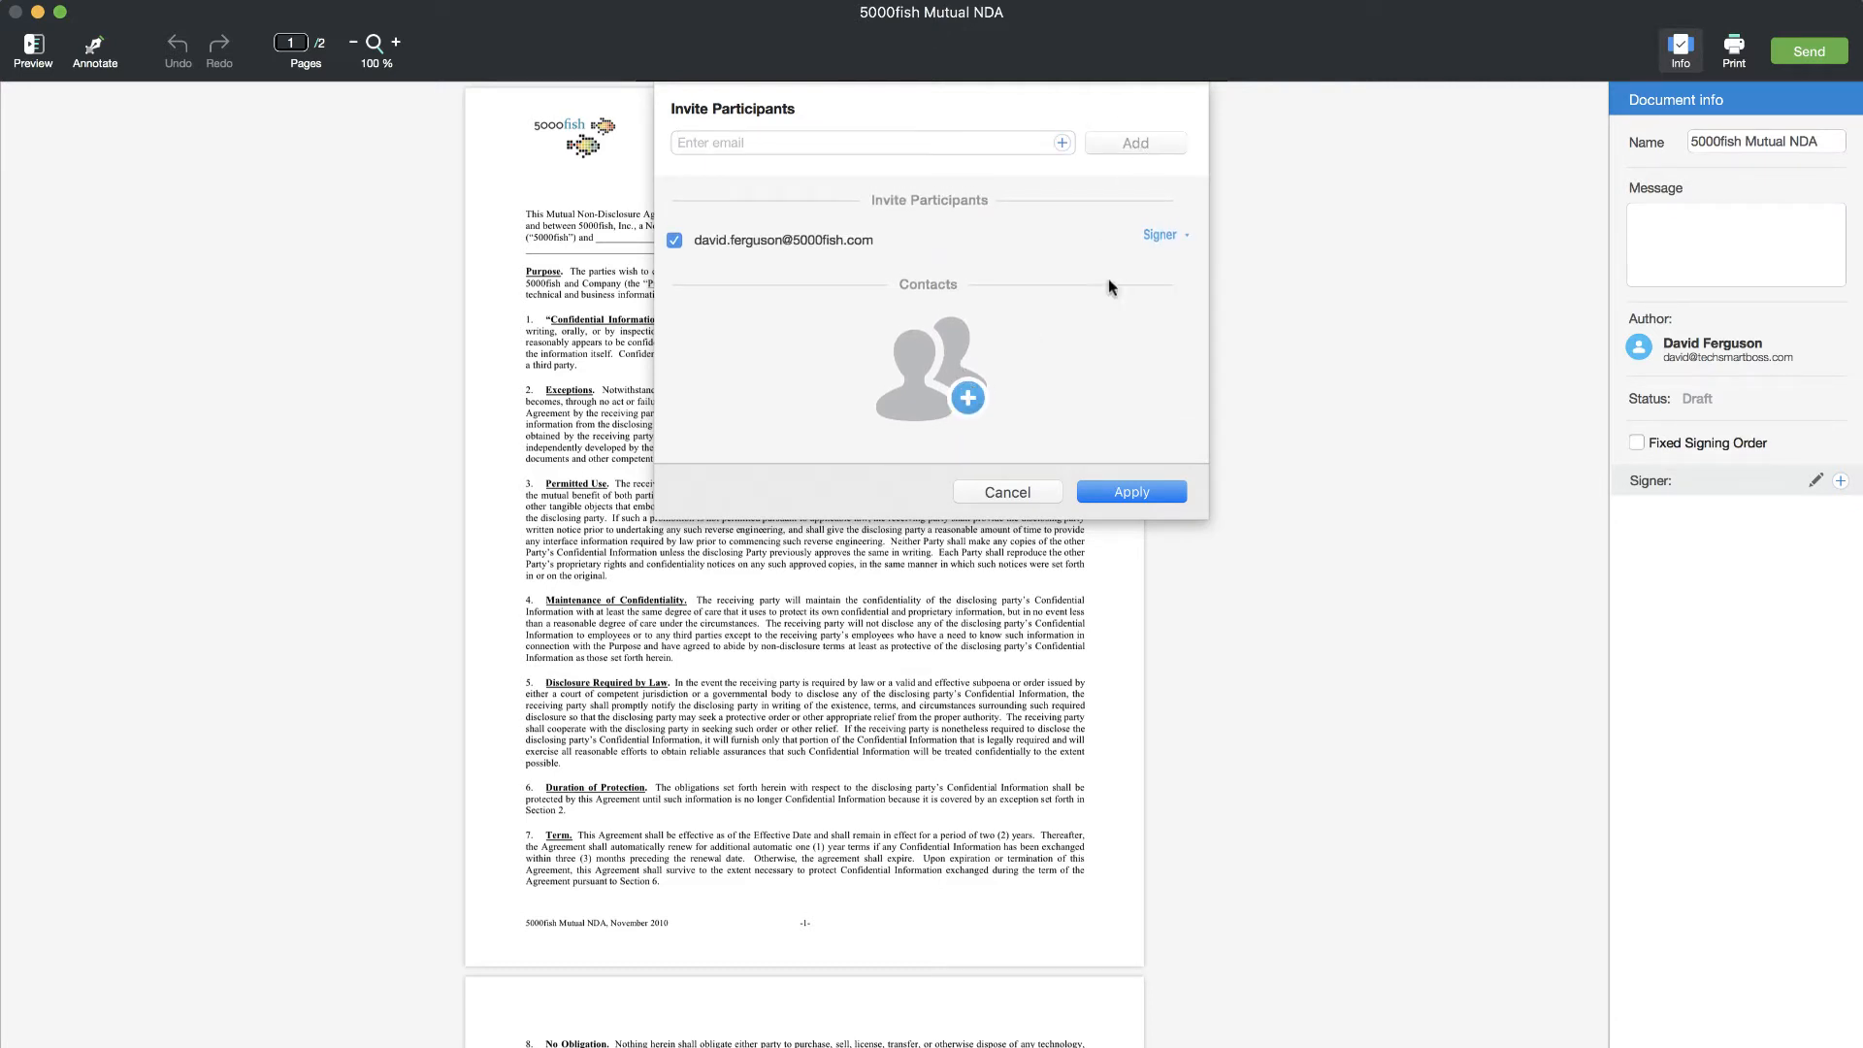
pyautogui.click(1141, 491)
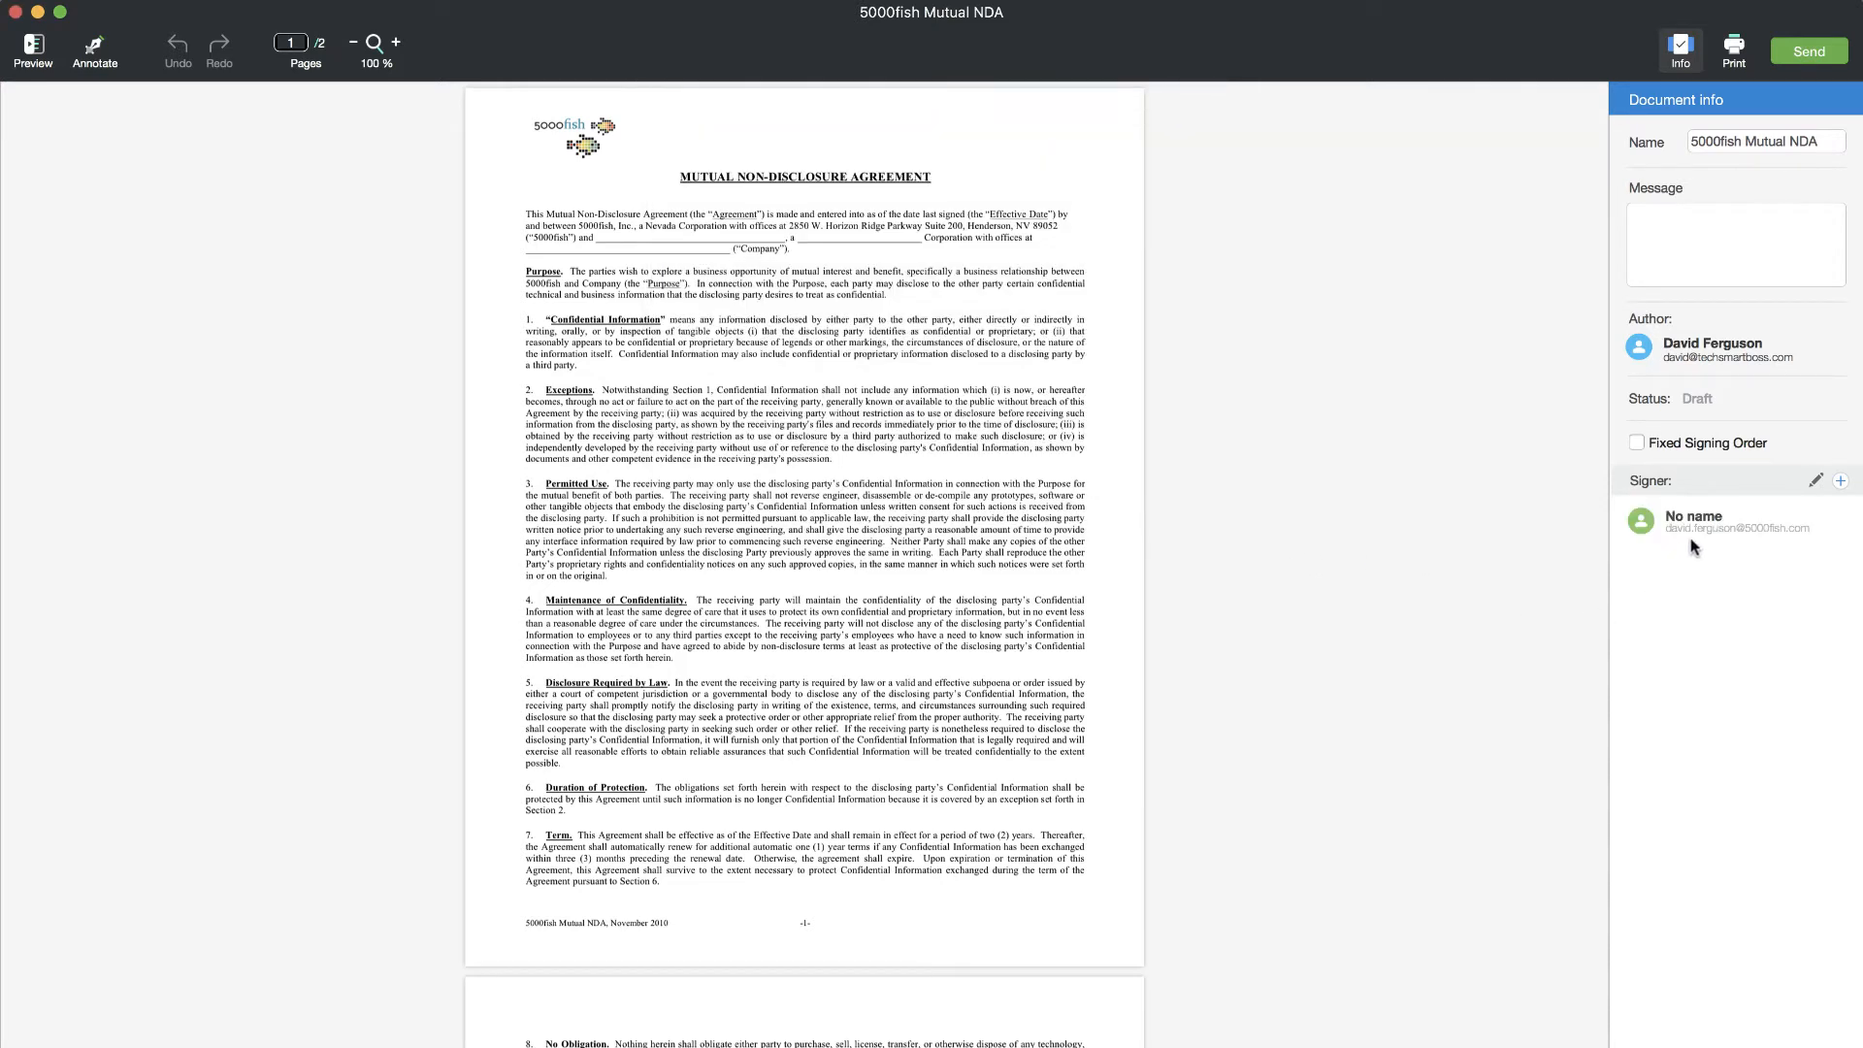
pyautogui.click(1815, 482)
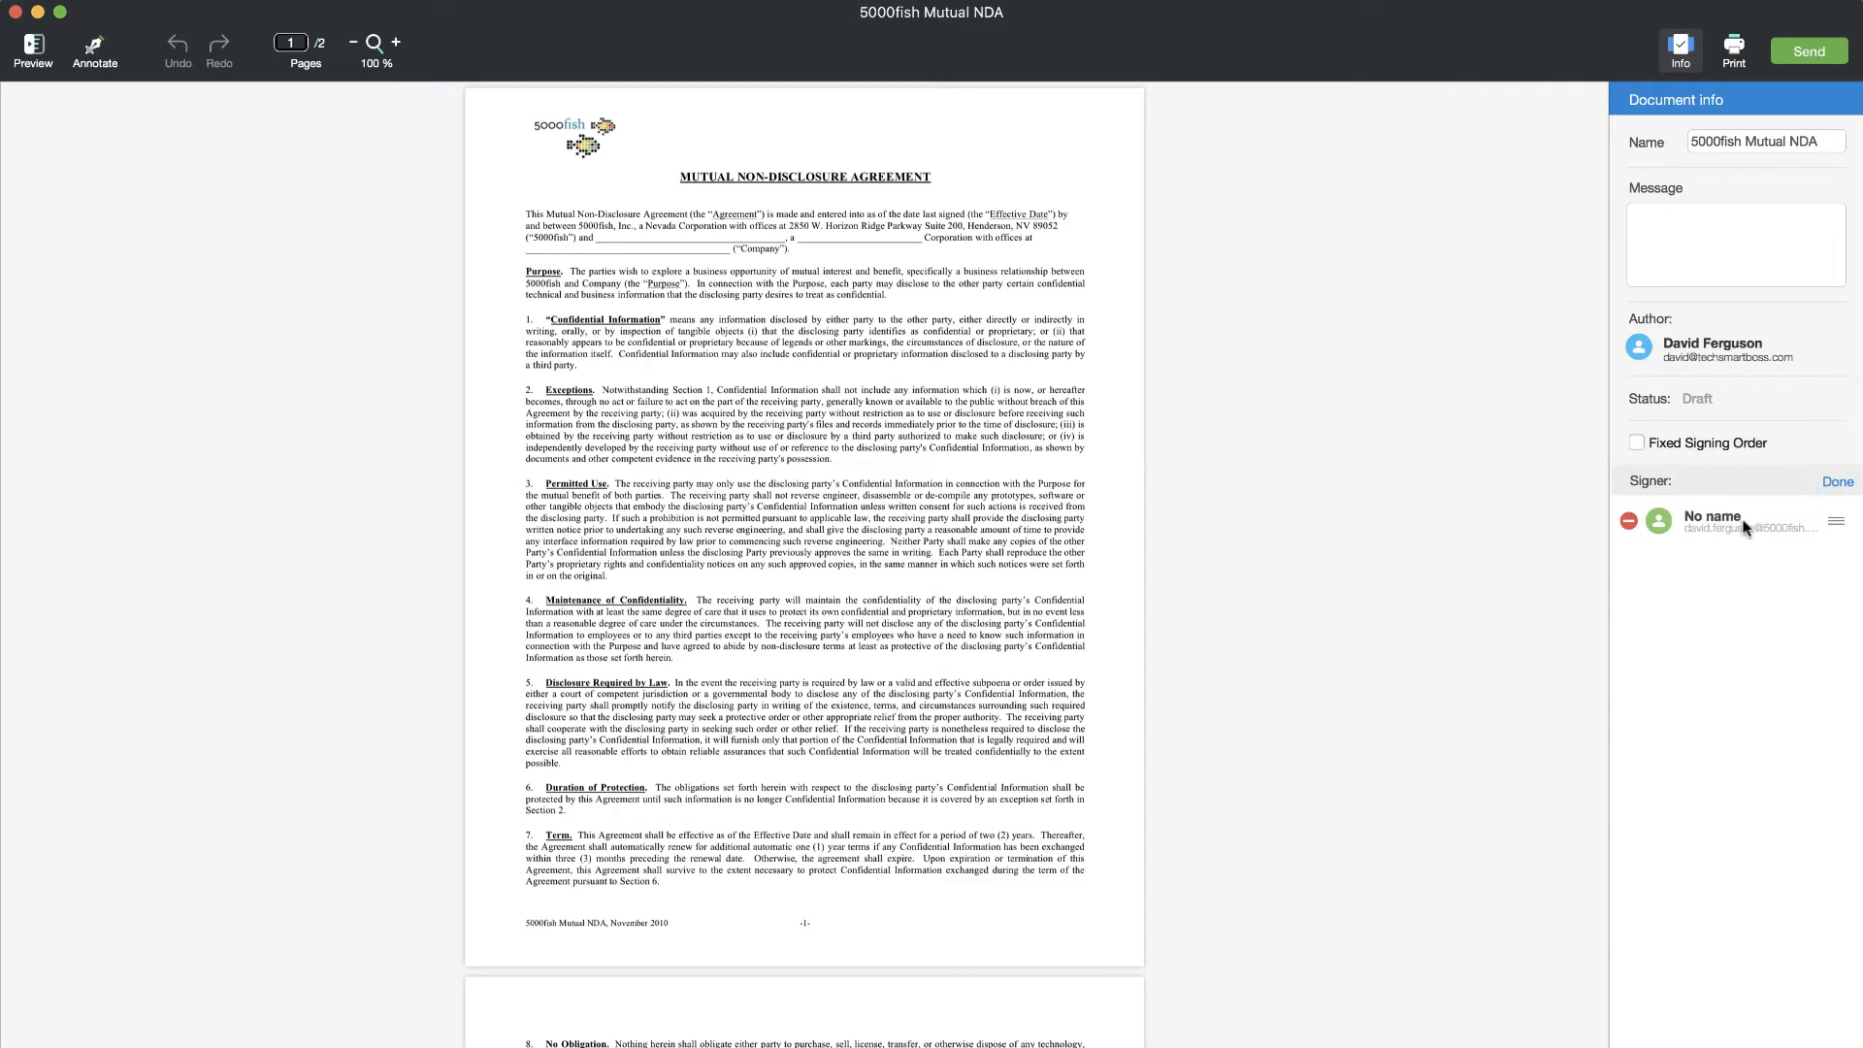
pyautogui.click(1837, 483)
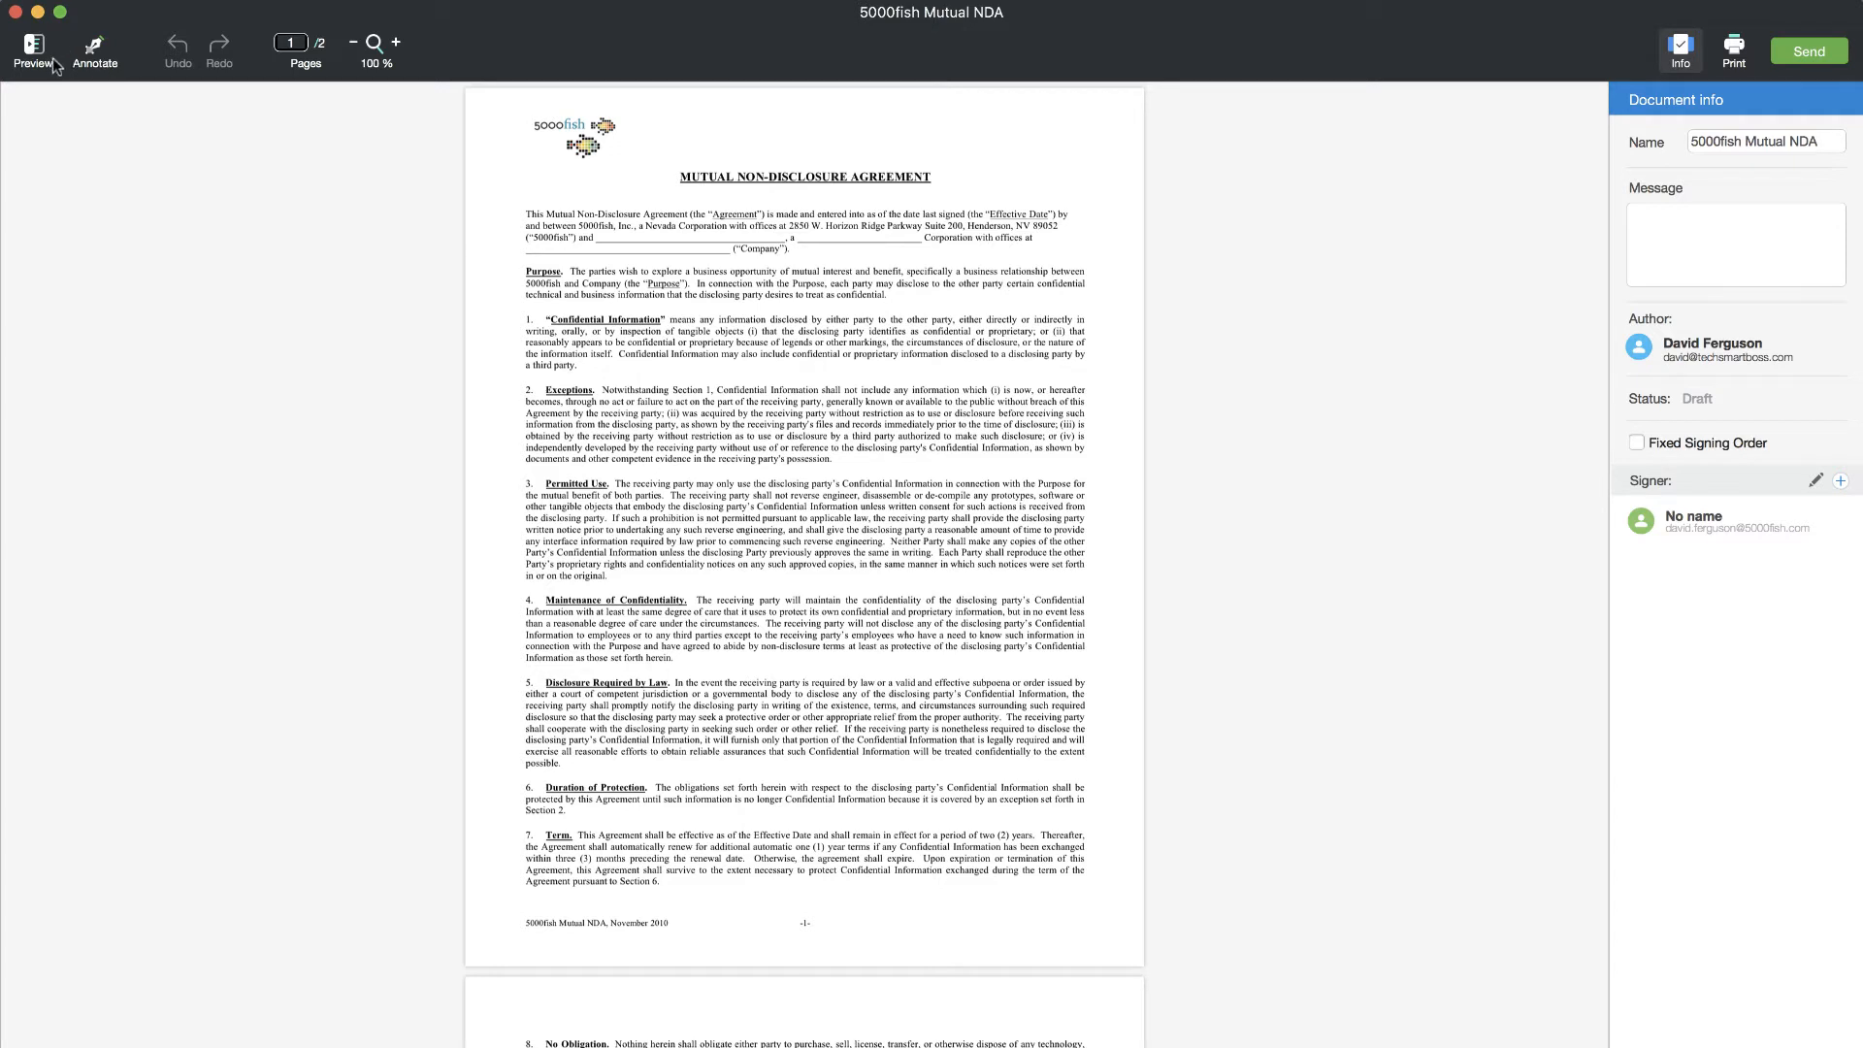
# - Switch to Annotate mode and zoom the document in to 199%
pyautogui.click(94, 52)
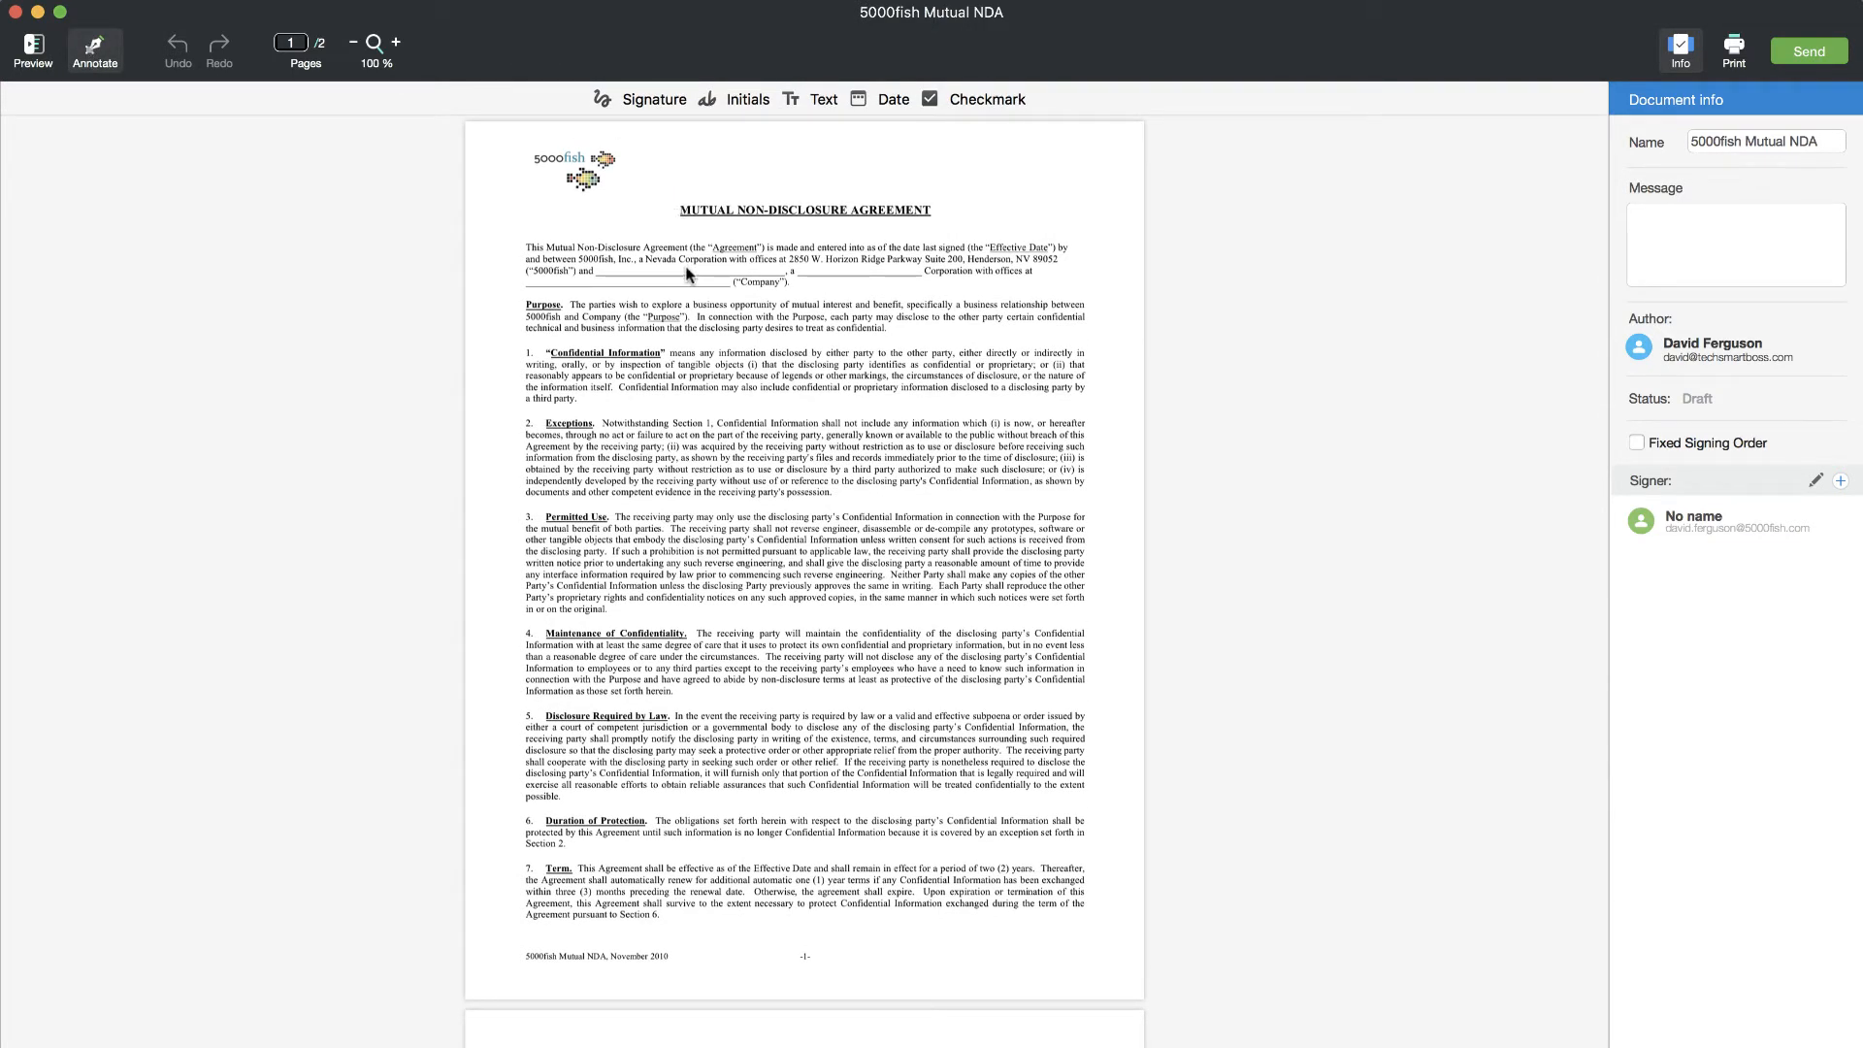
pyautogui.click(395, 43)
pyautogui.click(395, 42)
pyautogui.click(394, 43)
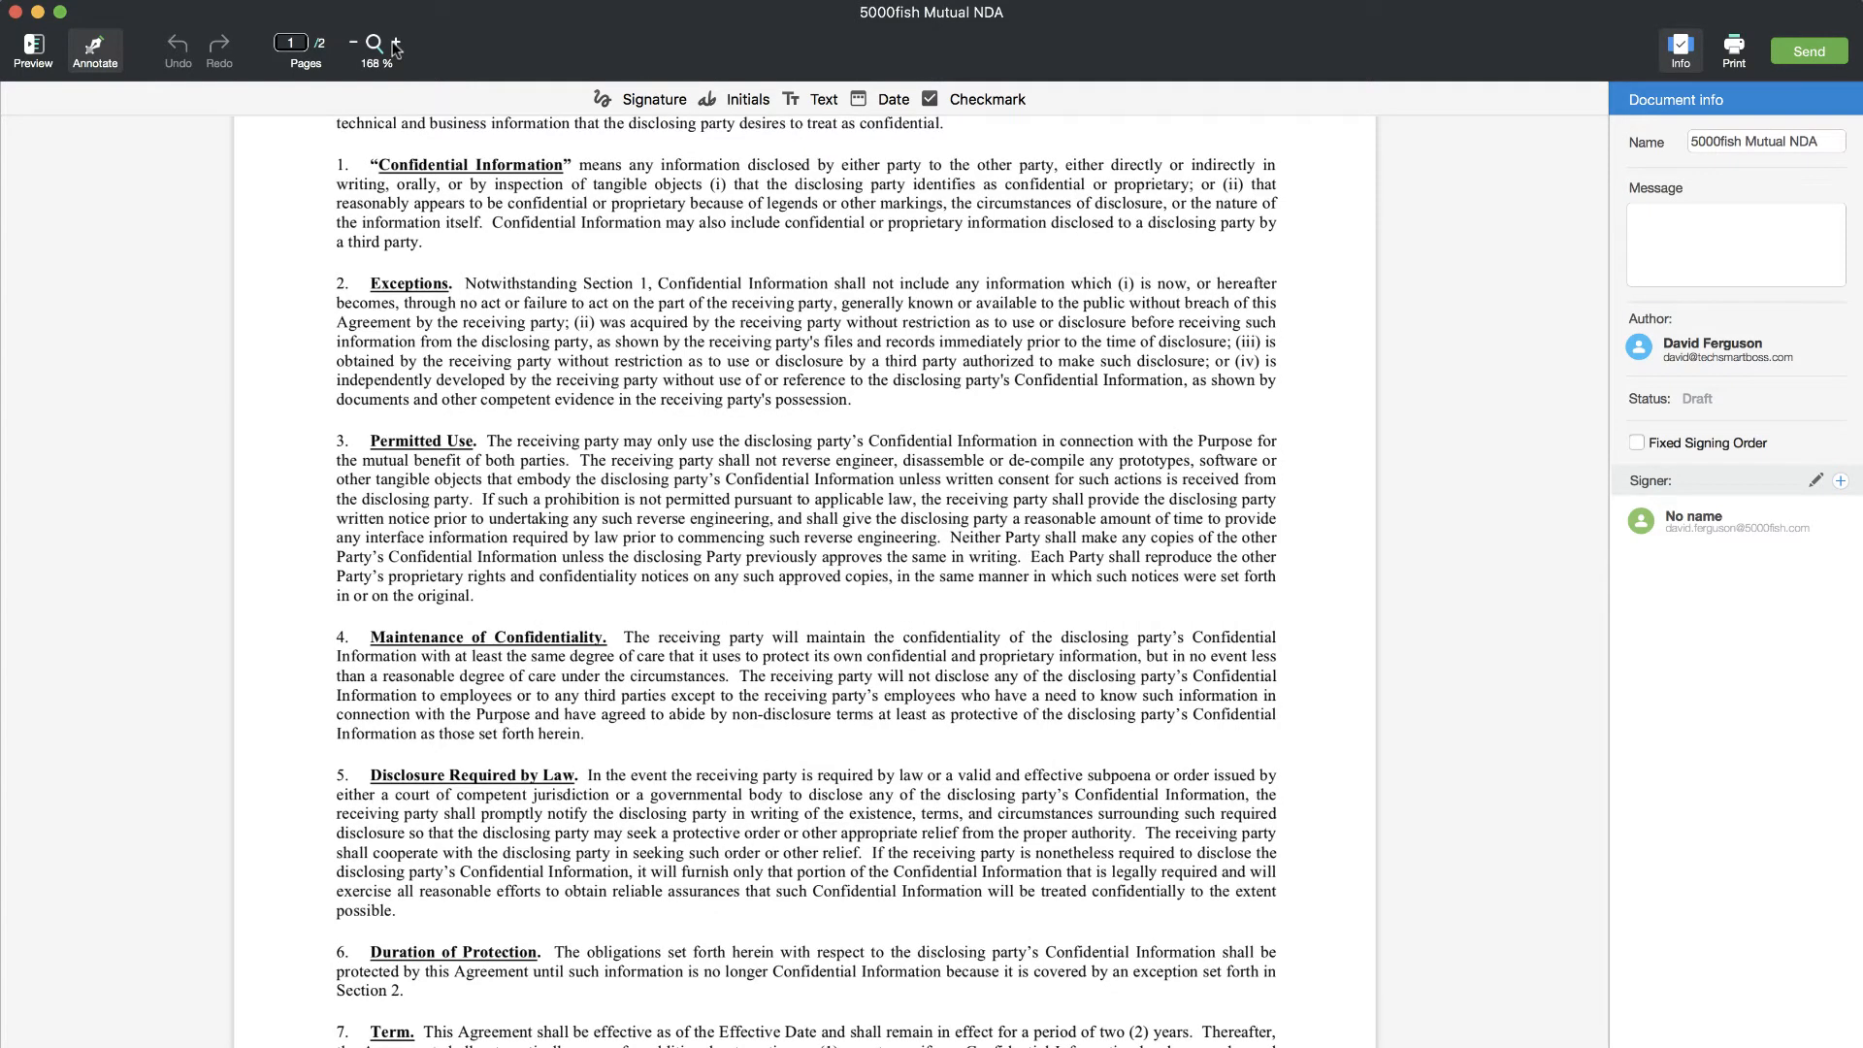
pyautogui.click(395, 43)
pyautogui.scroll(10, 561, 474)
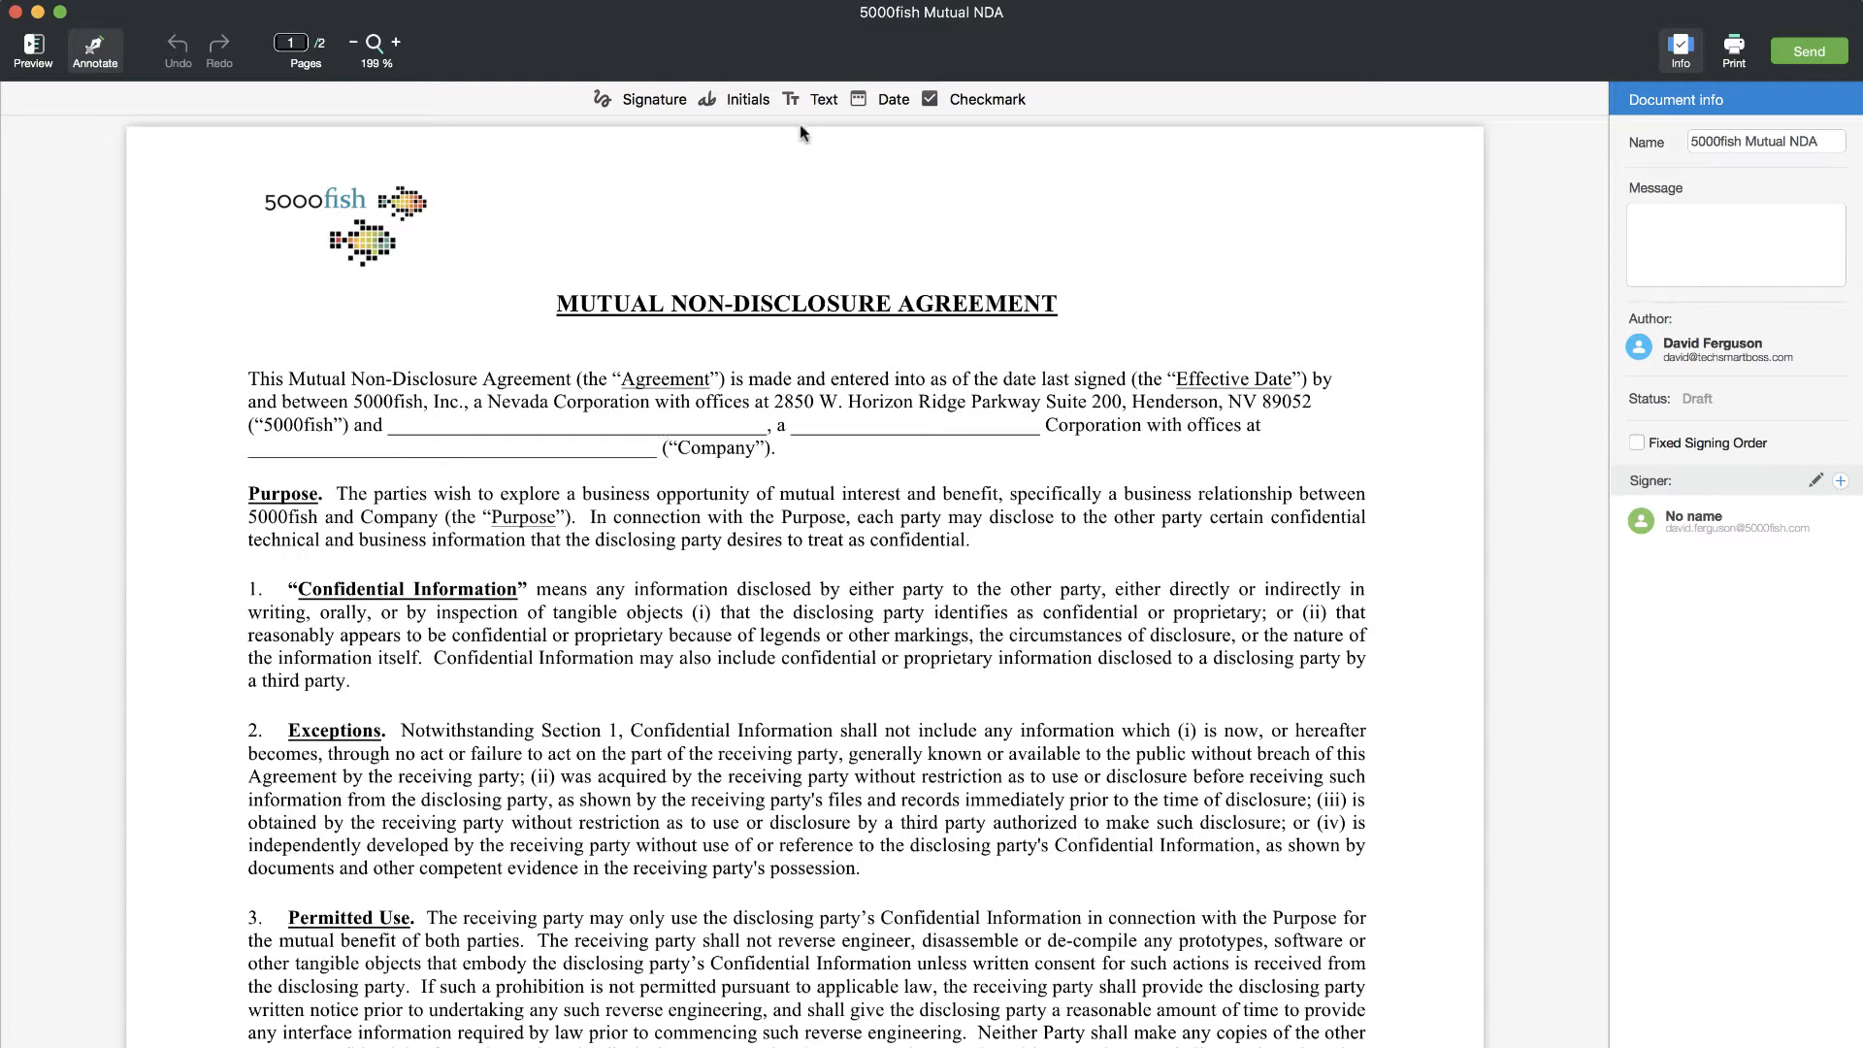
# - Place a text field on the first blank company line, widen it, and assign it to the No name signer
pyautogui.click(821, 99)
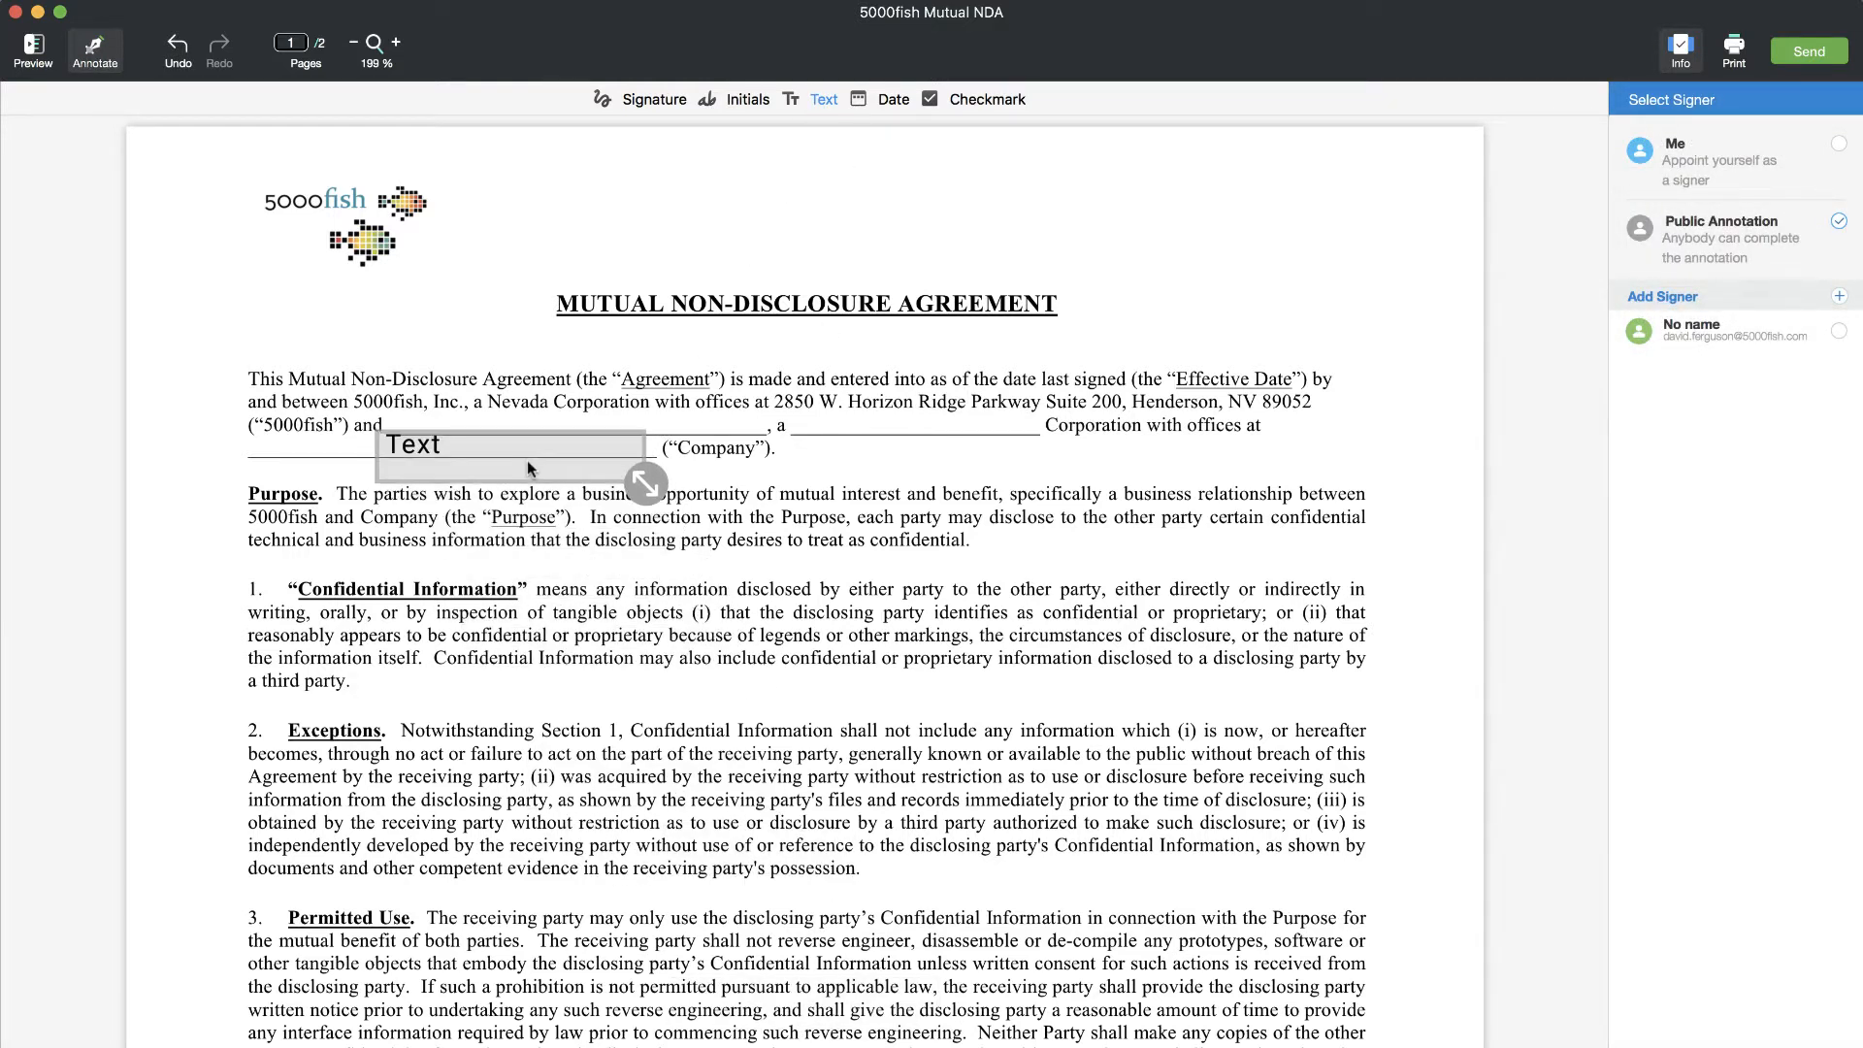
pyautogui.moveTo(534, 403); pyautogui.dragTo(531, 426)
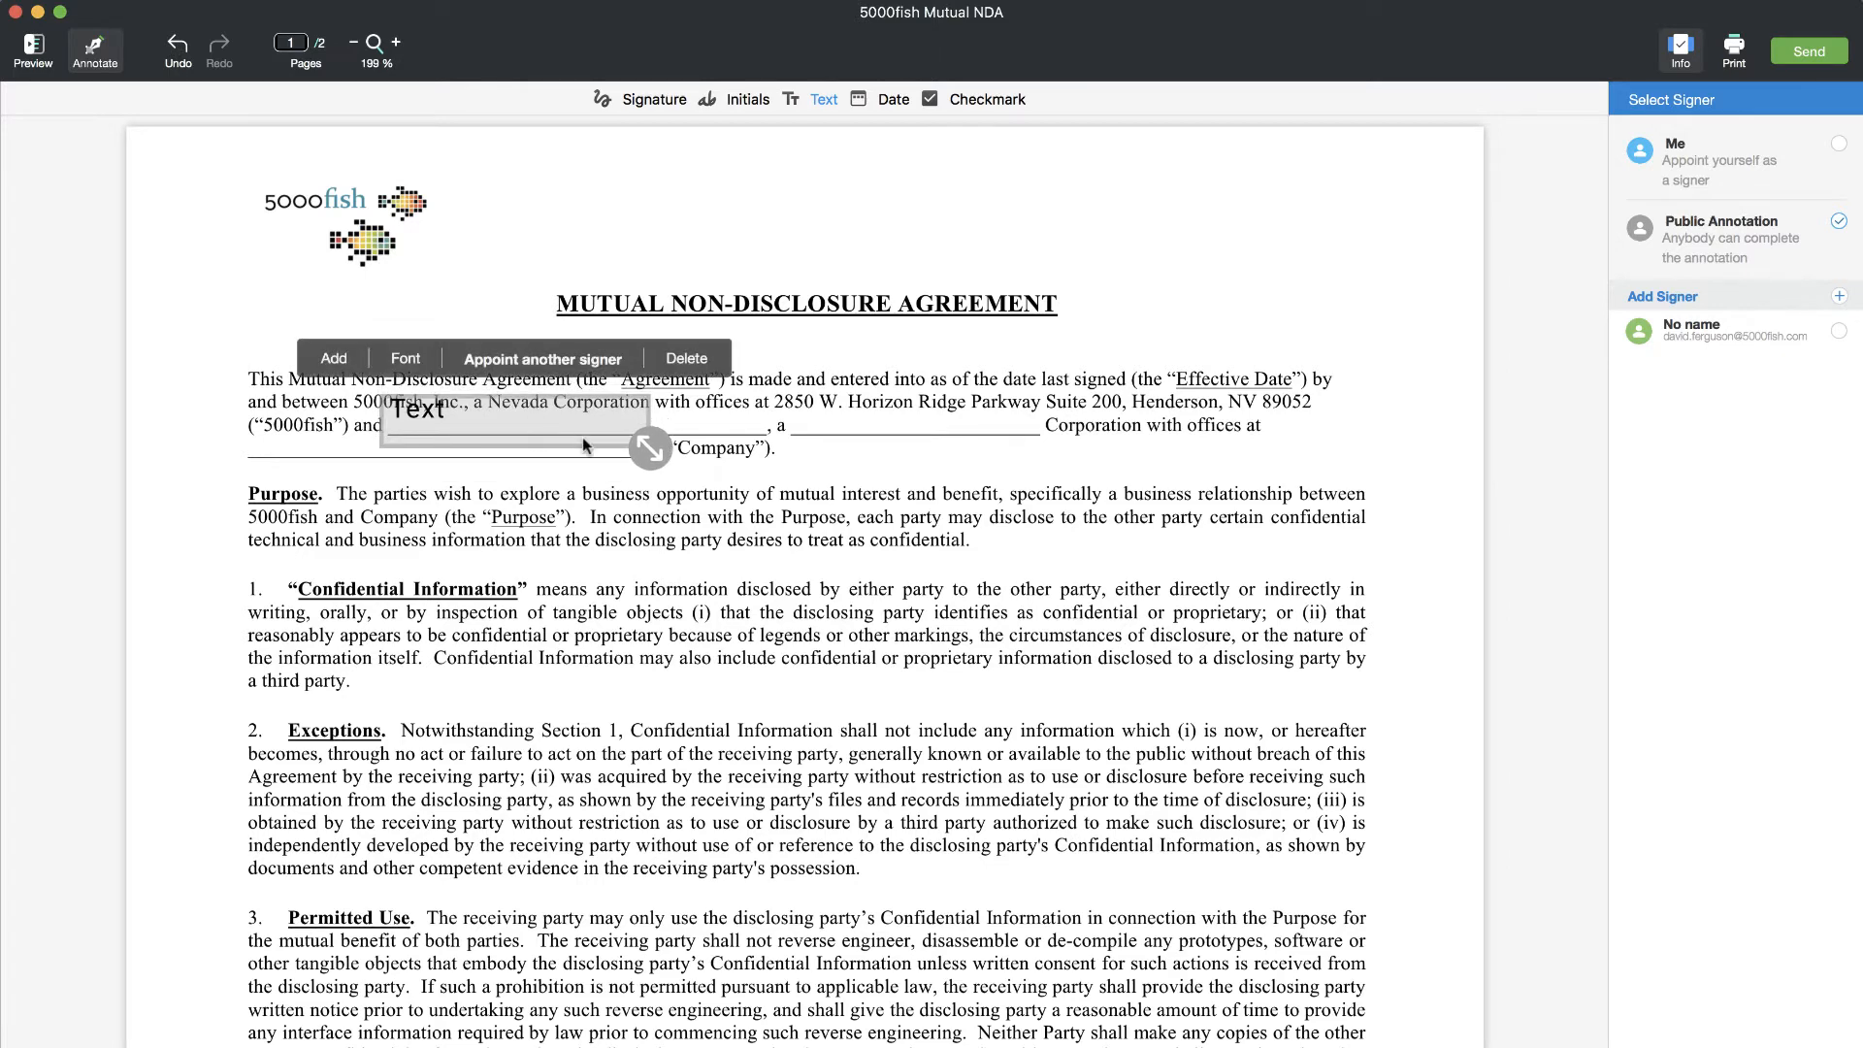
pyautogui.moveTo(649, 448); pyautogui.dragTo(701, 422)
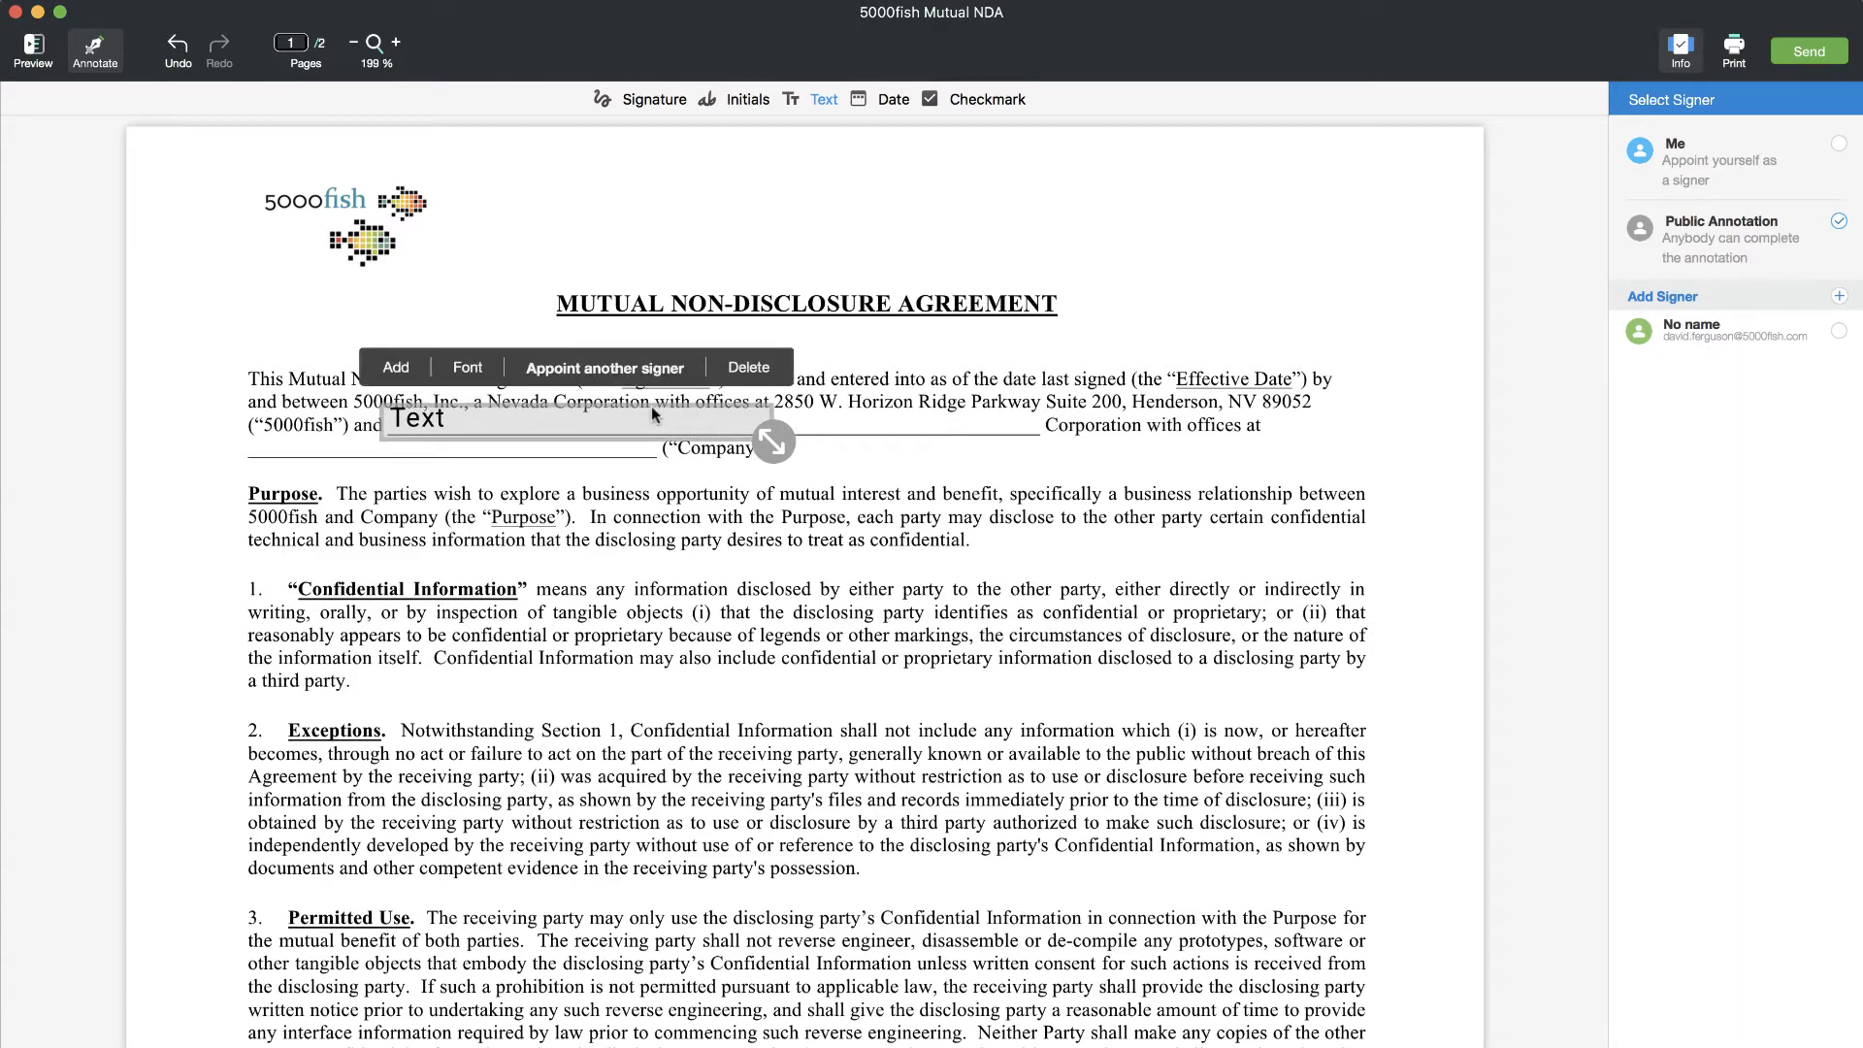
pyautogui.click(599, 371)
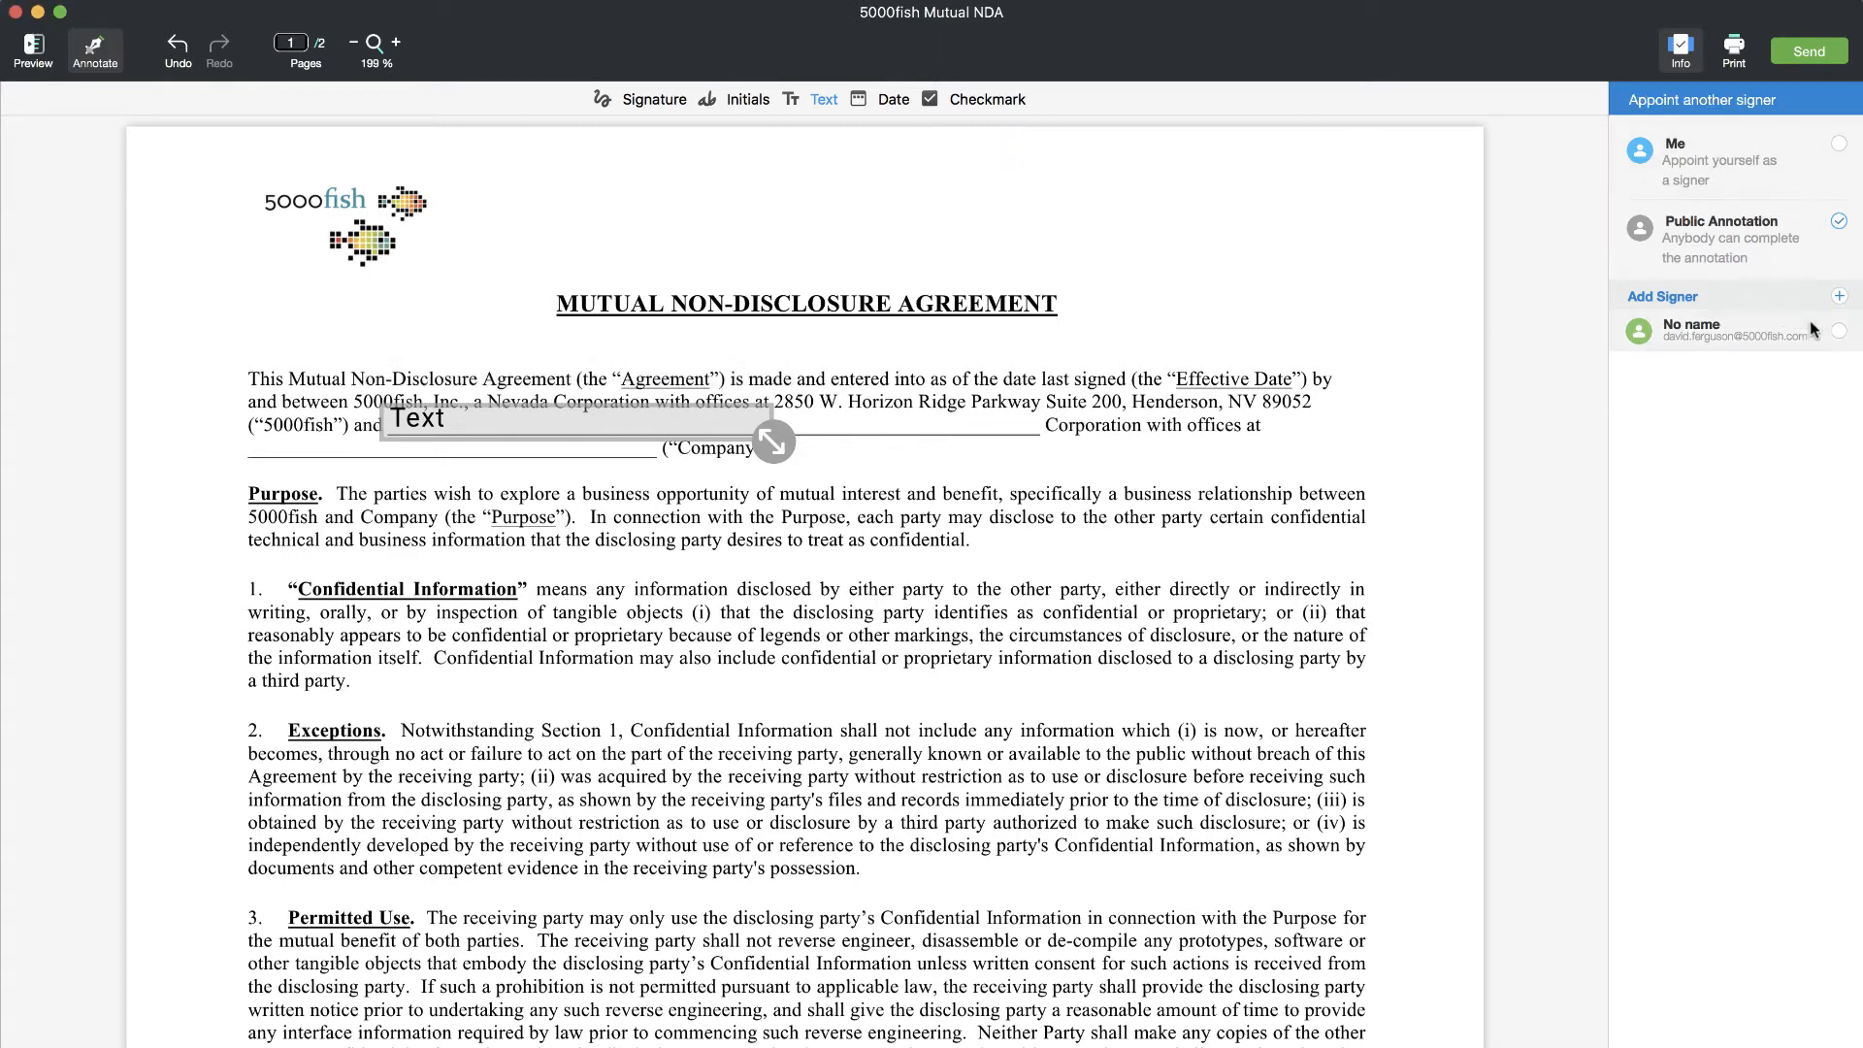
pyautogui.click(1839, 332)
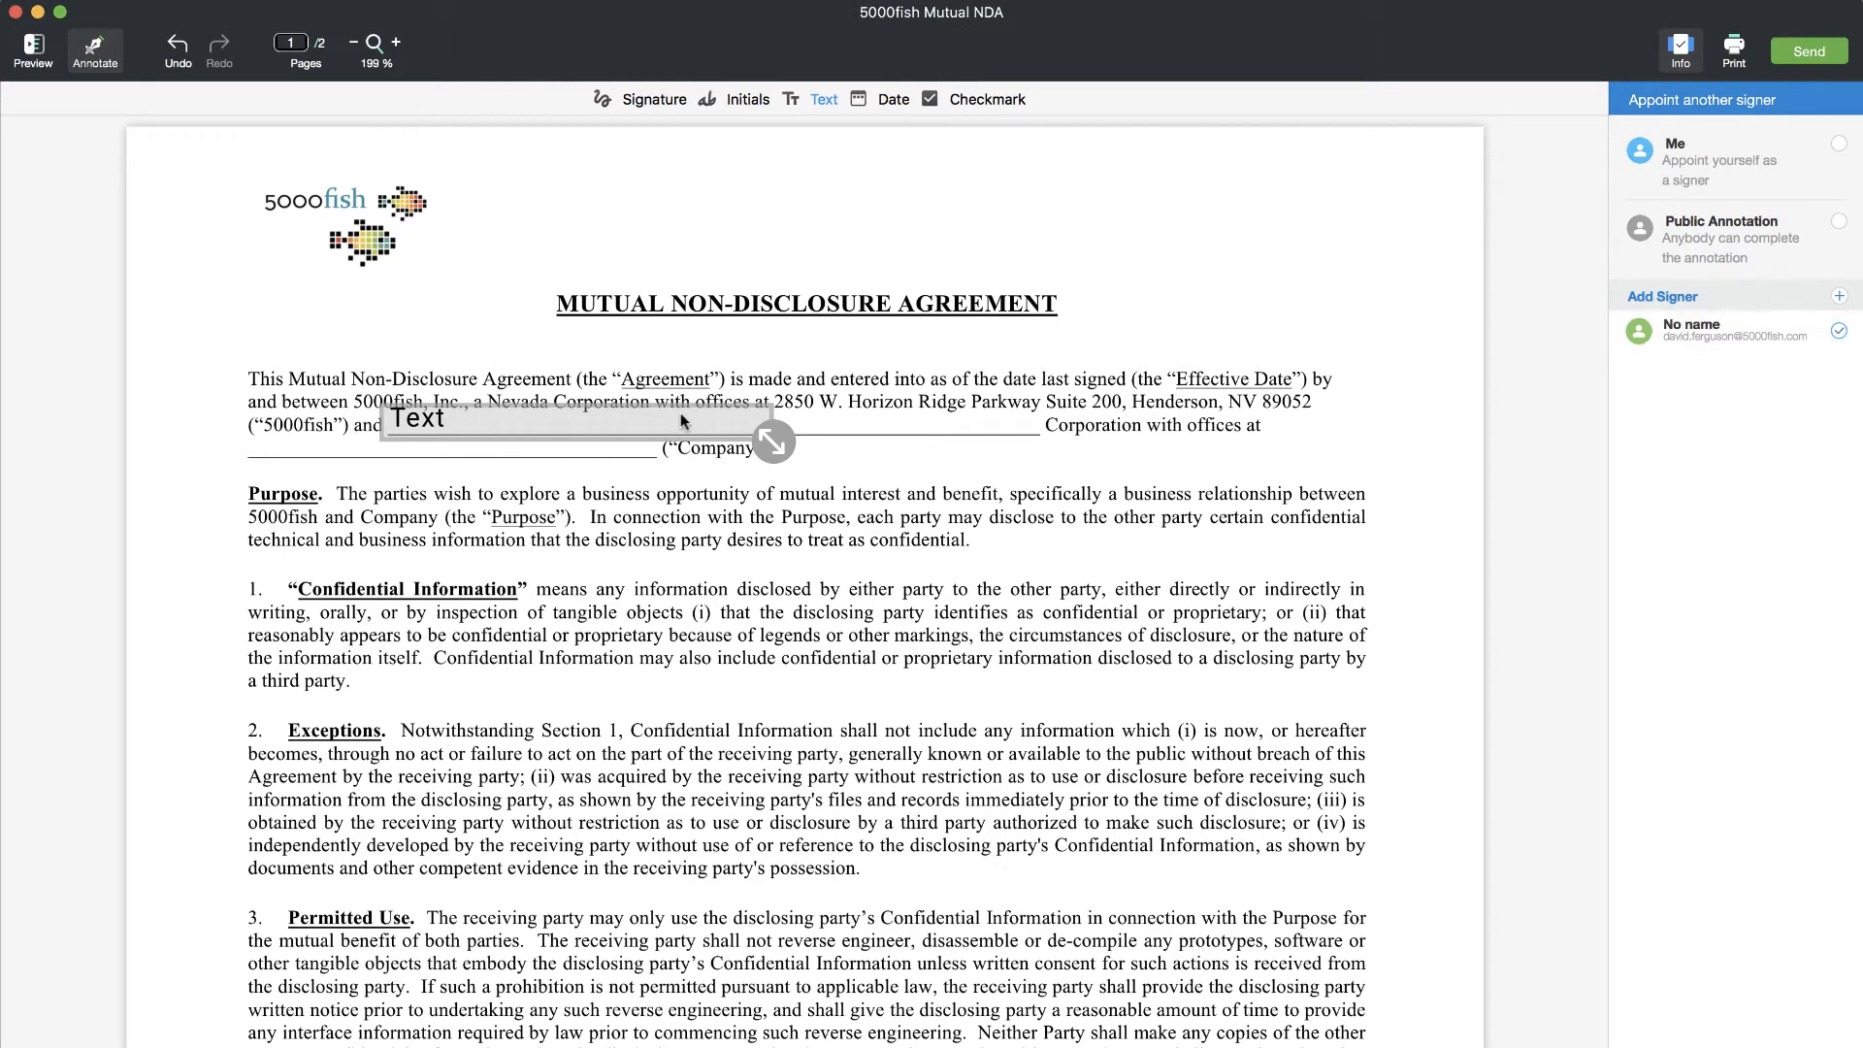
pyautogui.click(679, 412)
pyautogui.click(657, 368)
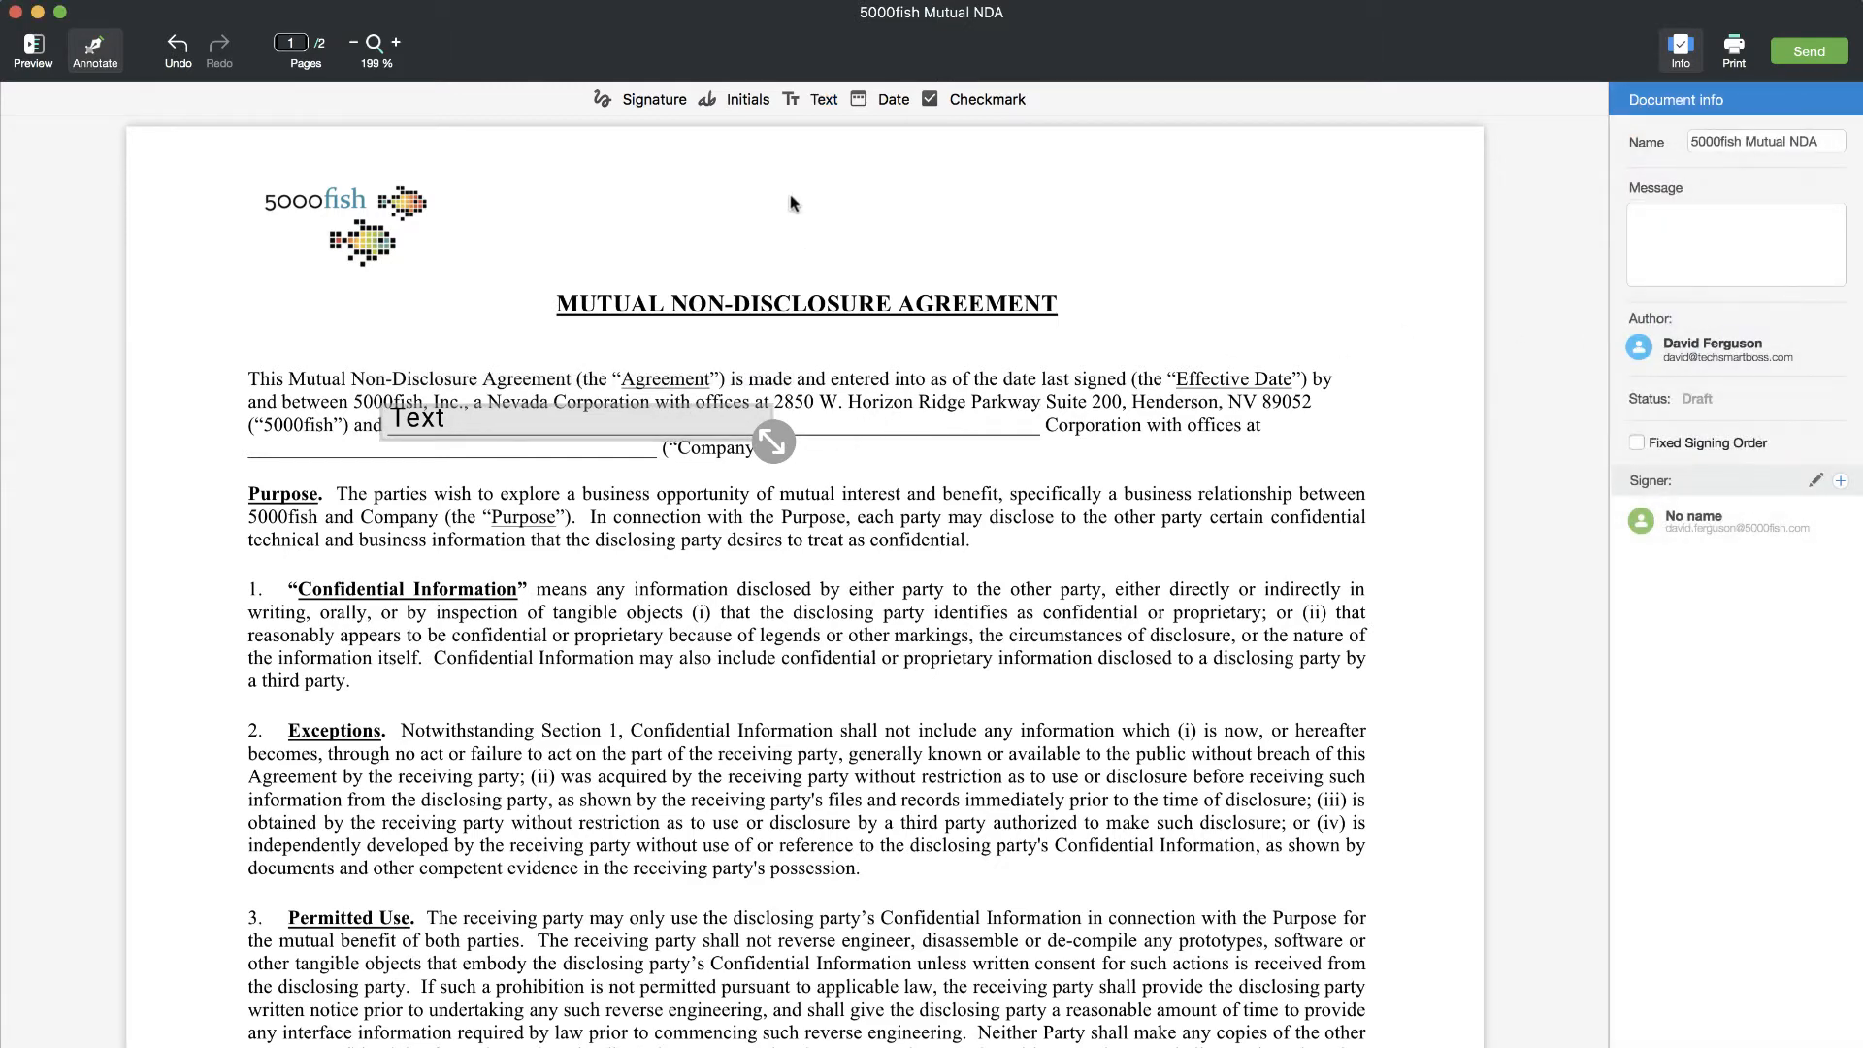
# - Add a second text field on the blank before 'Corporation', fit it, and assign it to the No name signer
pyautogui.click(813, 99)
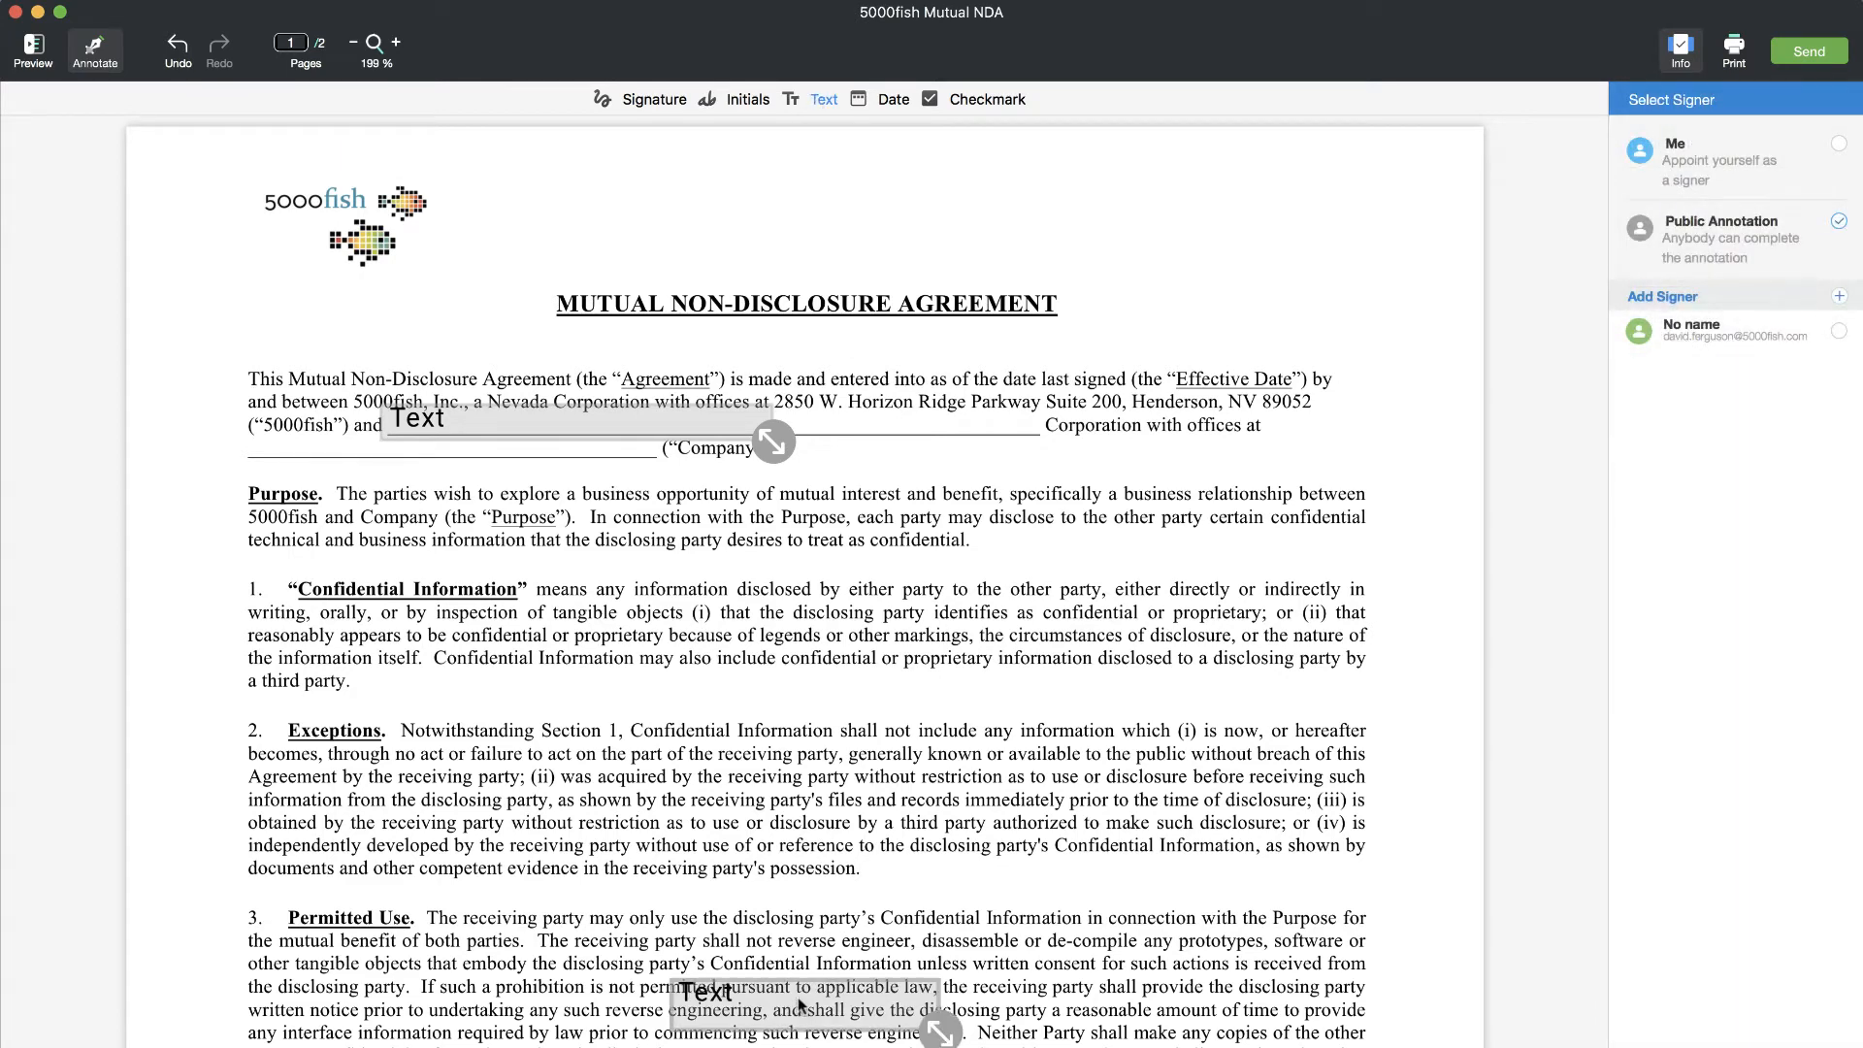
pyautogui.moveTo(800, 1004); pyautogui.dragTo(966, 406)
pyautogui.moveTo(1071, 453); pyautogui.dragTo(1044, 443)
pyautogui.click(973, 372)
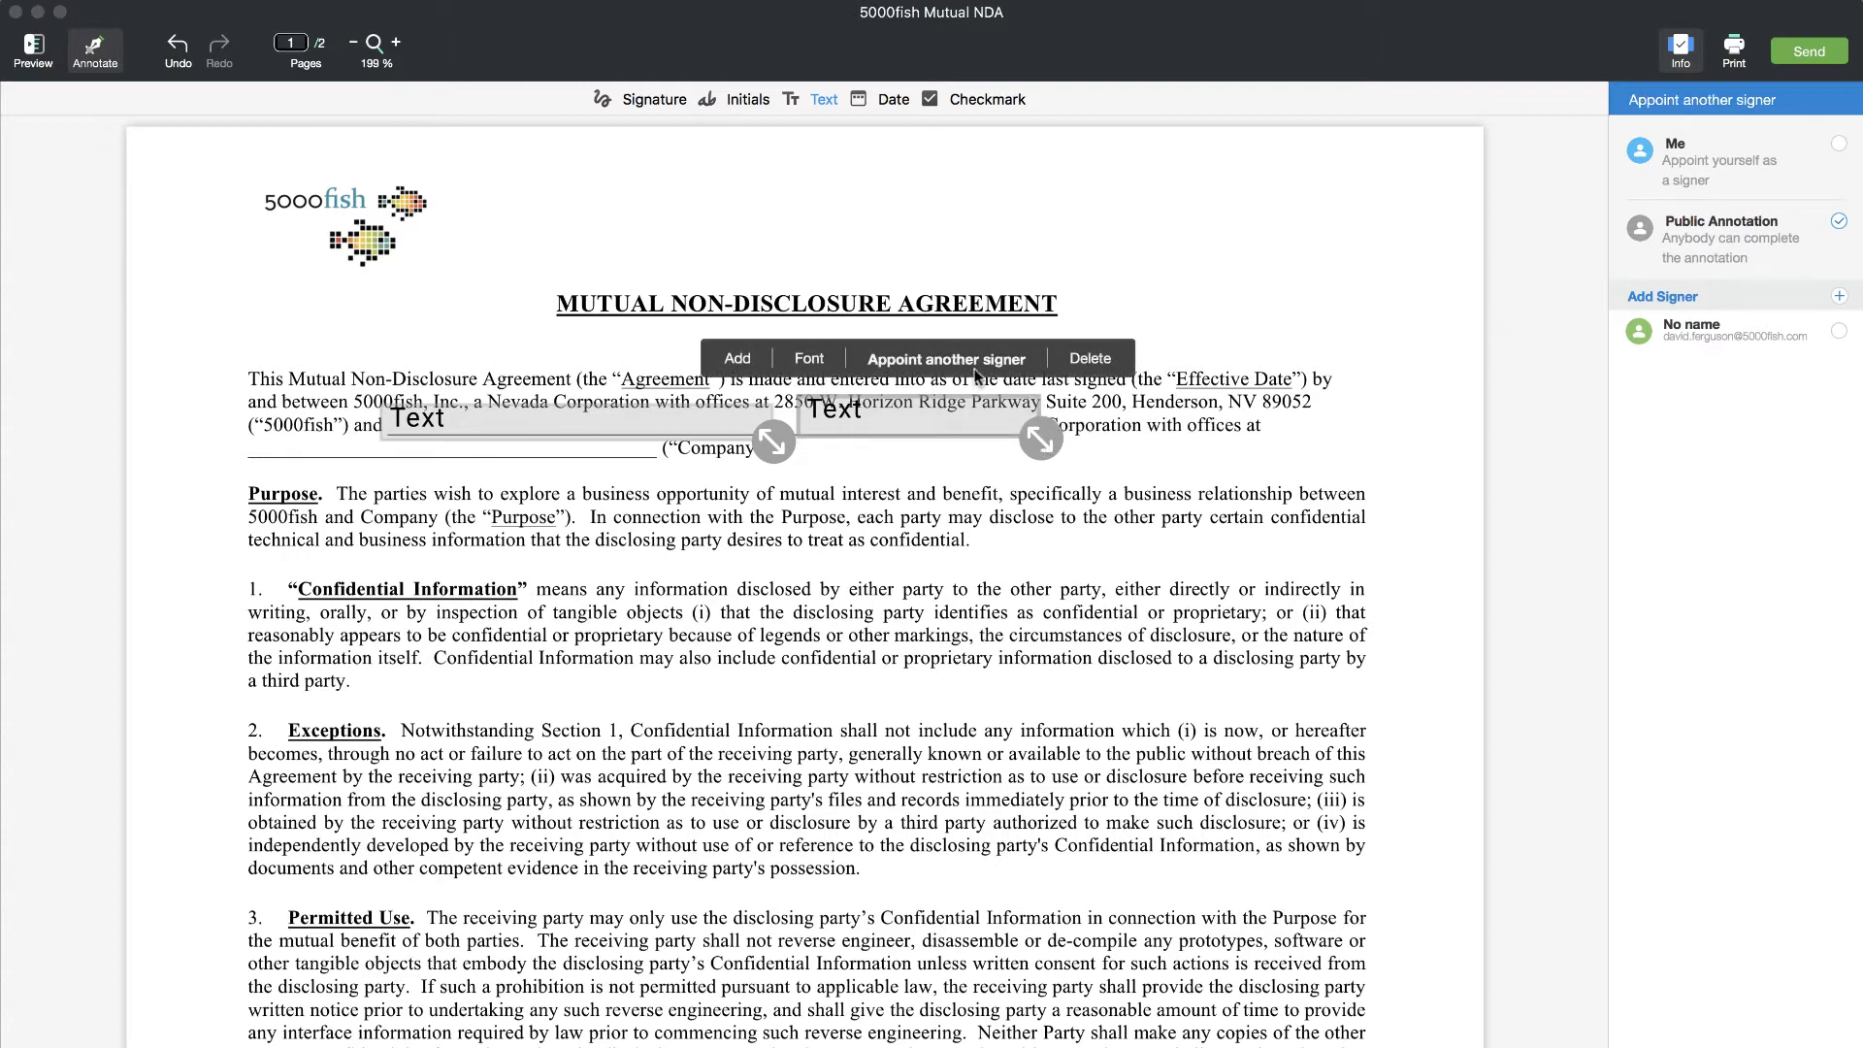
pyautogui.click(1838, 334)
pyautogui.click(619, 421)
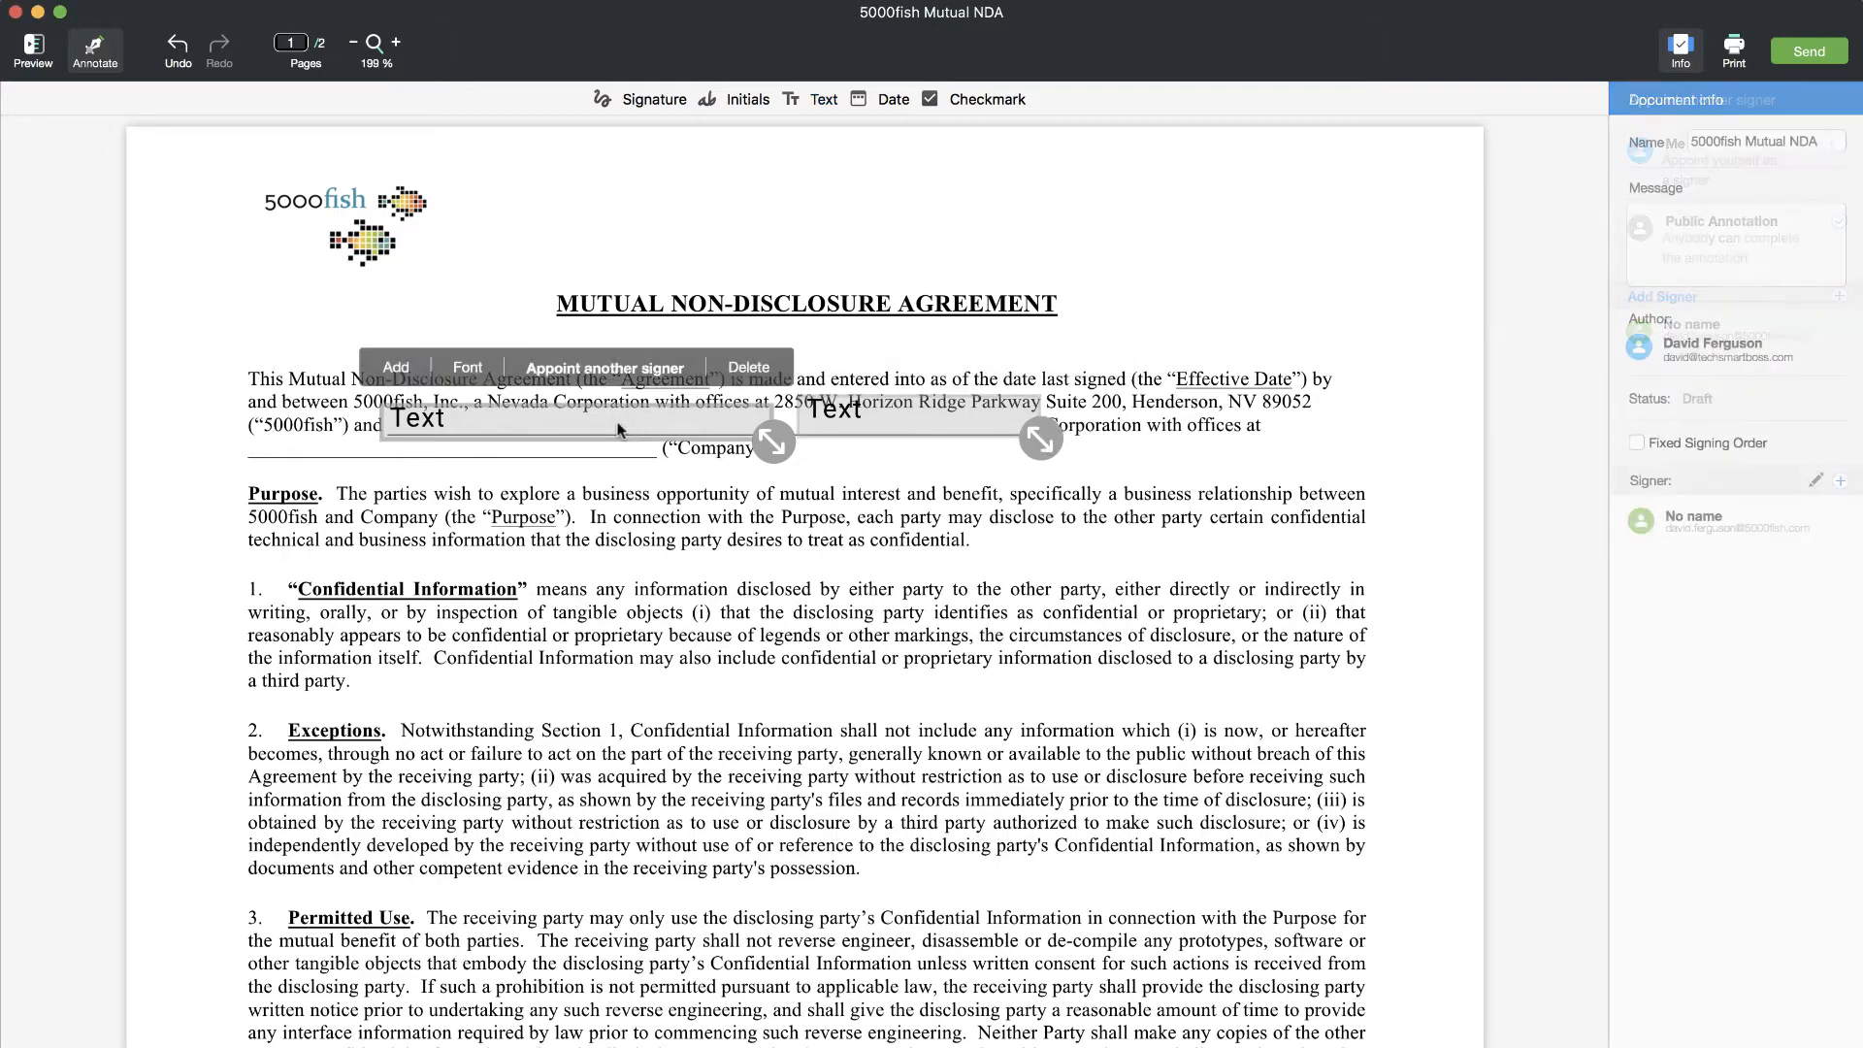
# - Prefix the first text field's prompt with 'Insert' so it reads 'Insert Company Name'
pyautogui.doubleClick(575, 423)
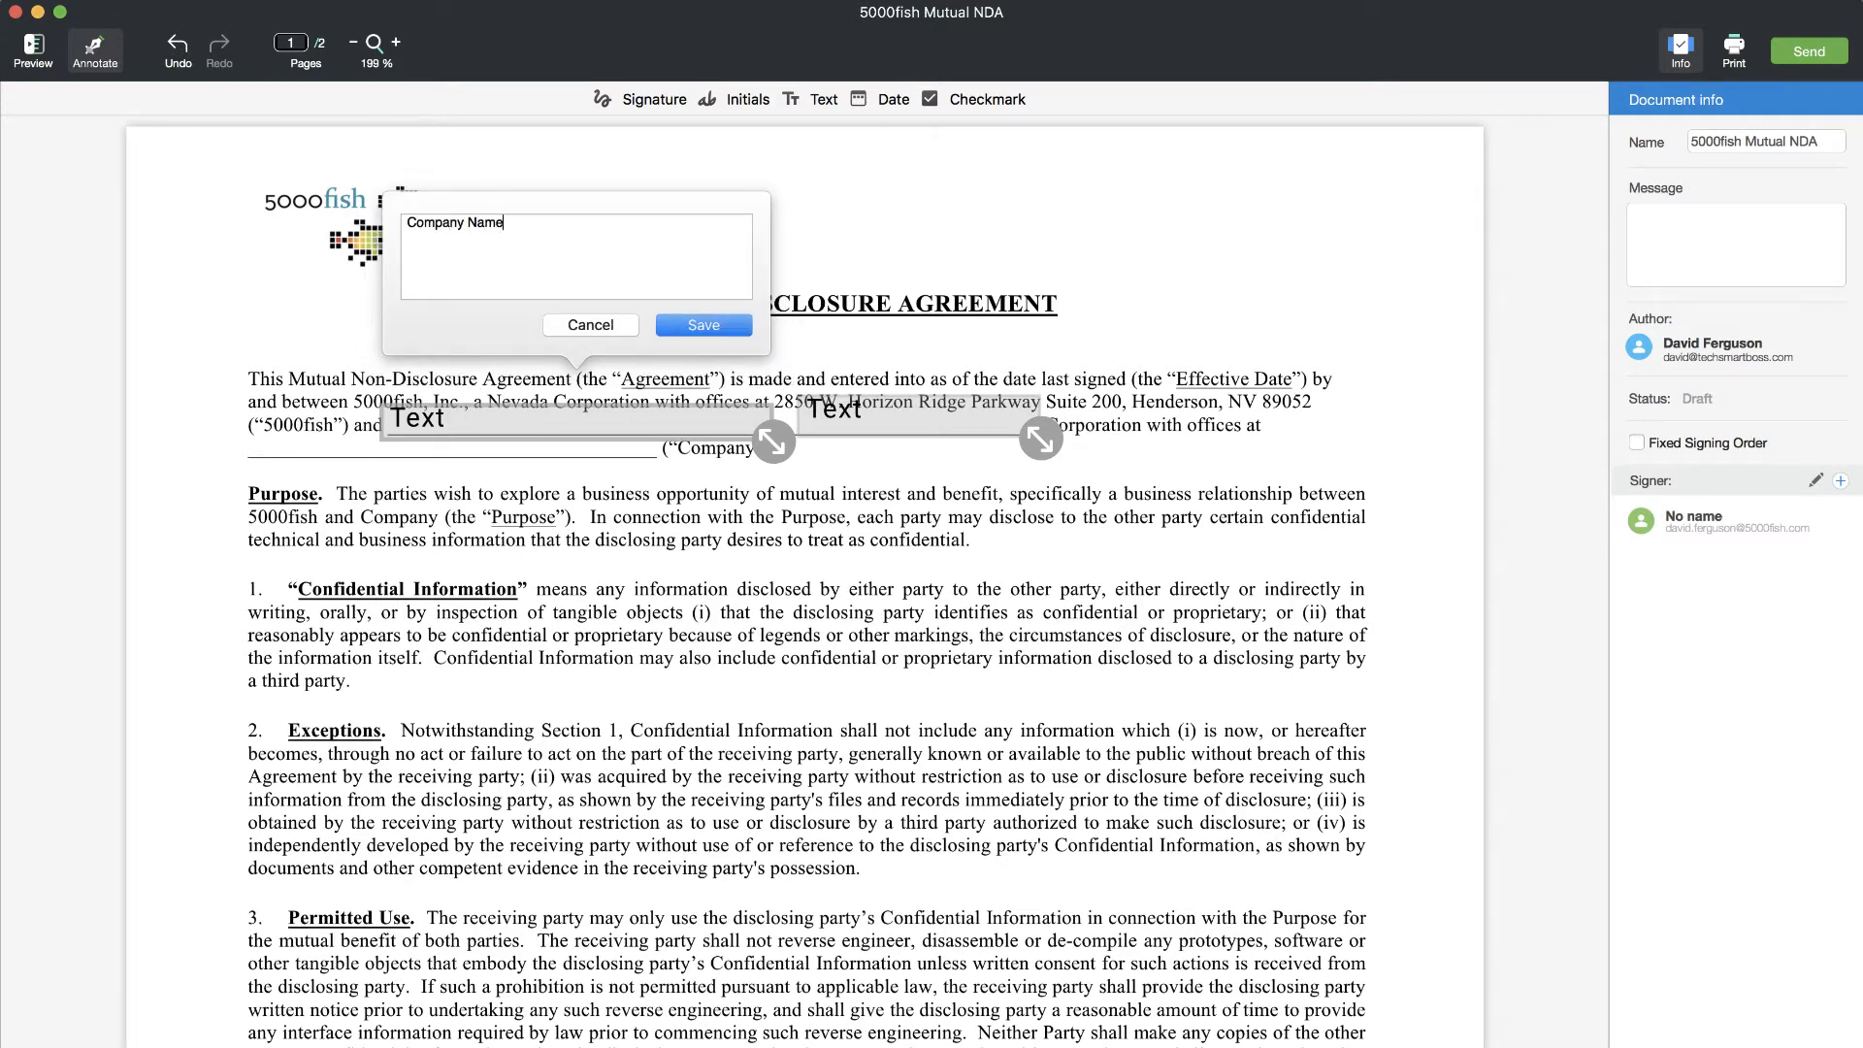
pyautogui.write('Insert')
pyautogui.click(705, 326)
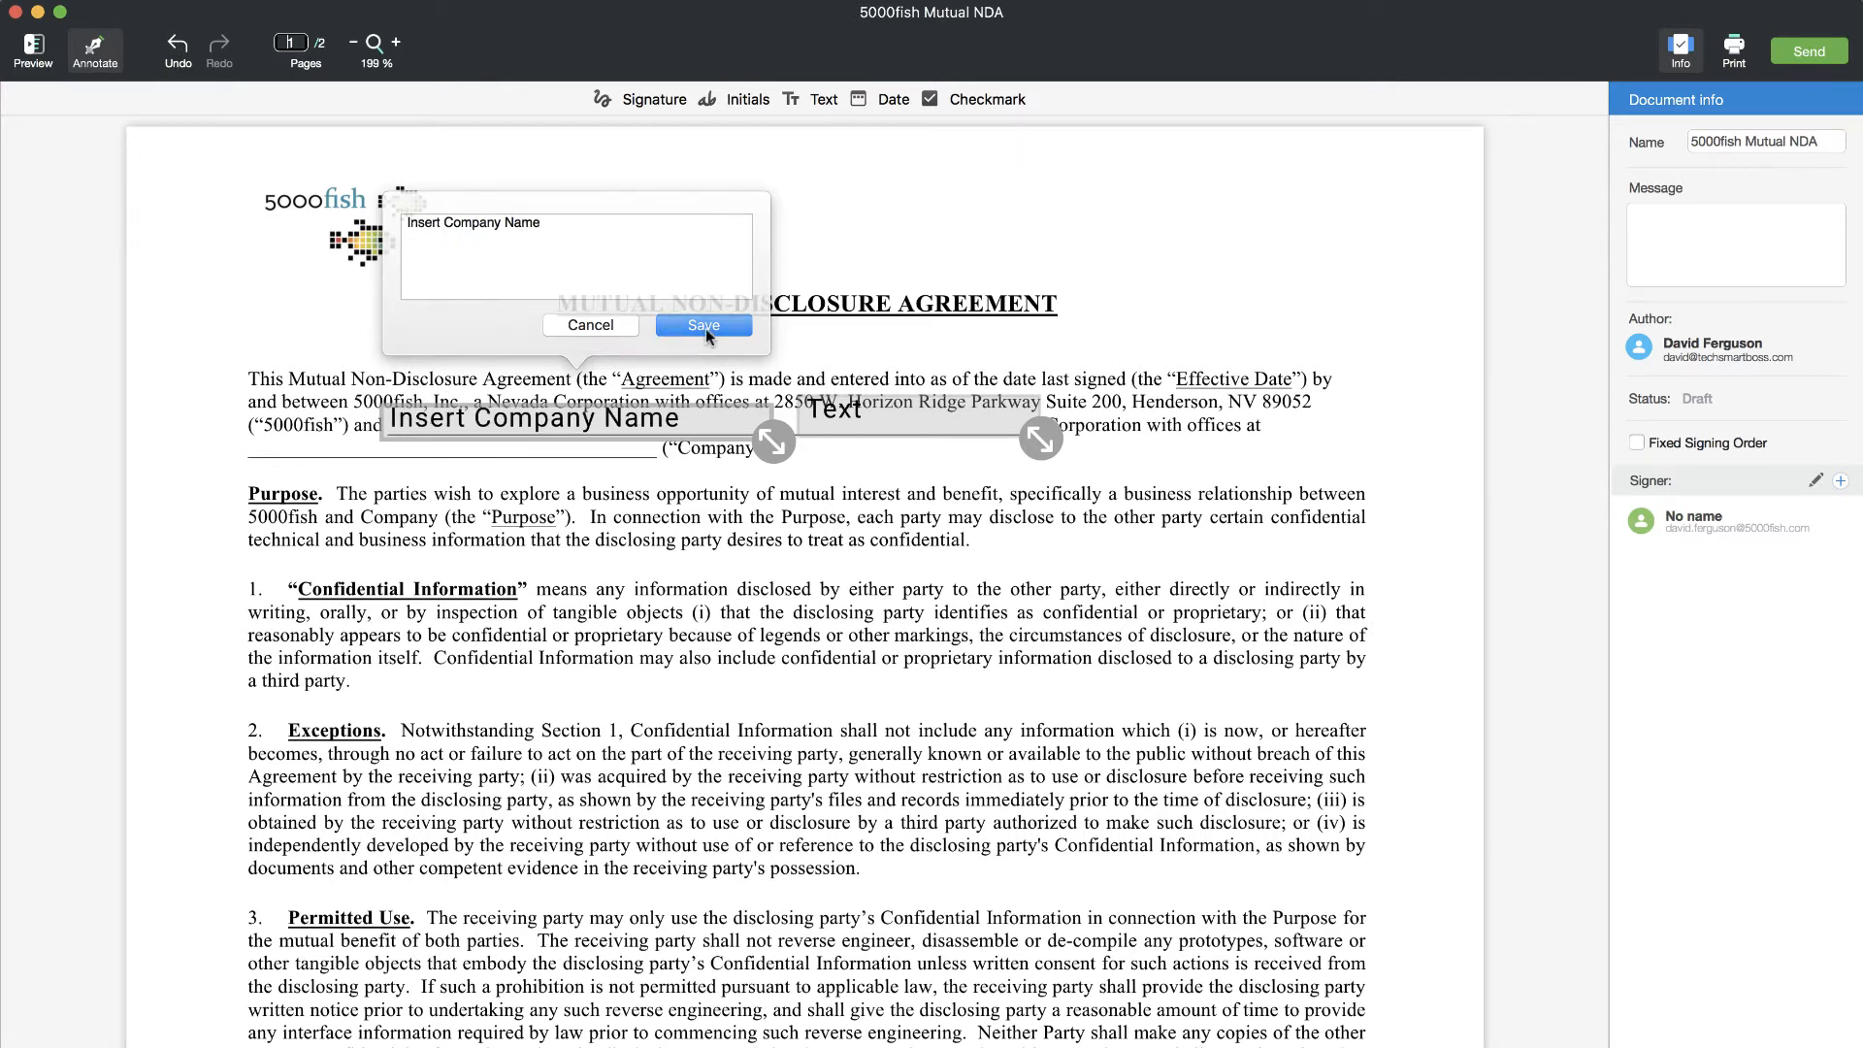
pyautogui.click(876, 410)
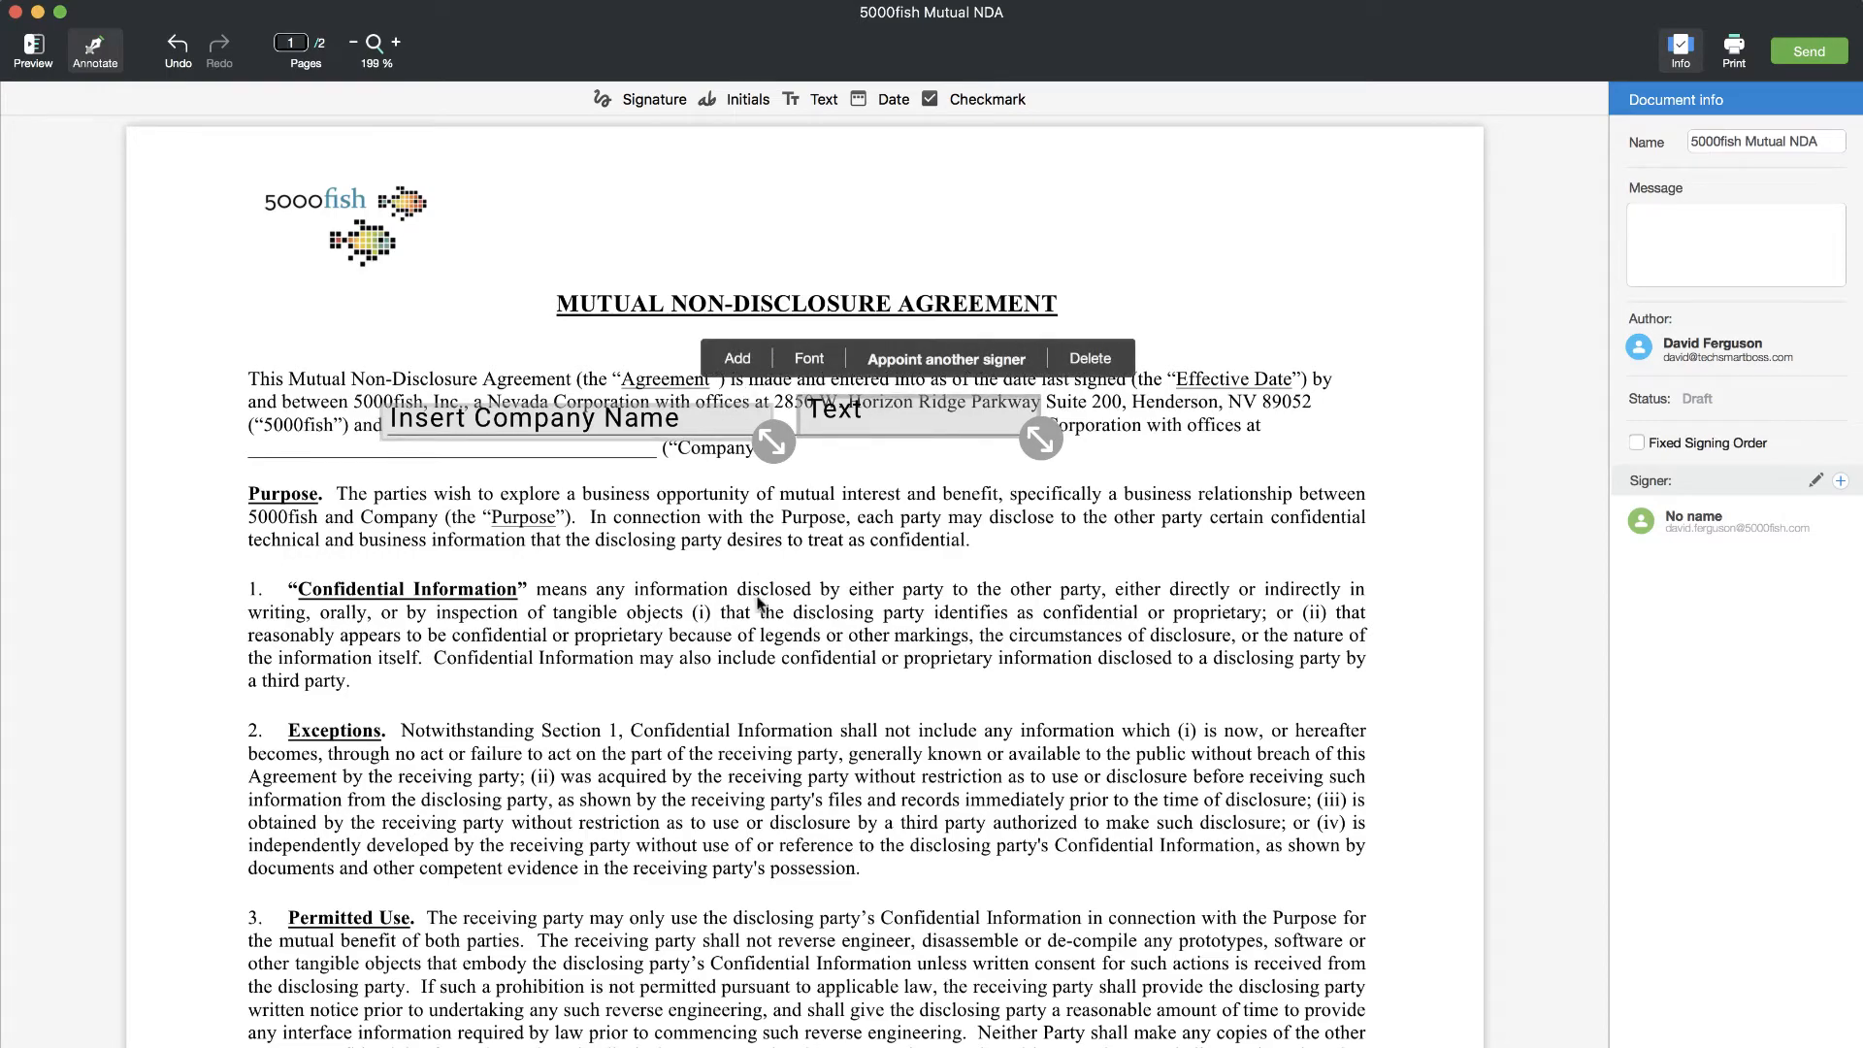
pyautogui.scroll(-20, 760, 602)
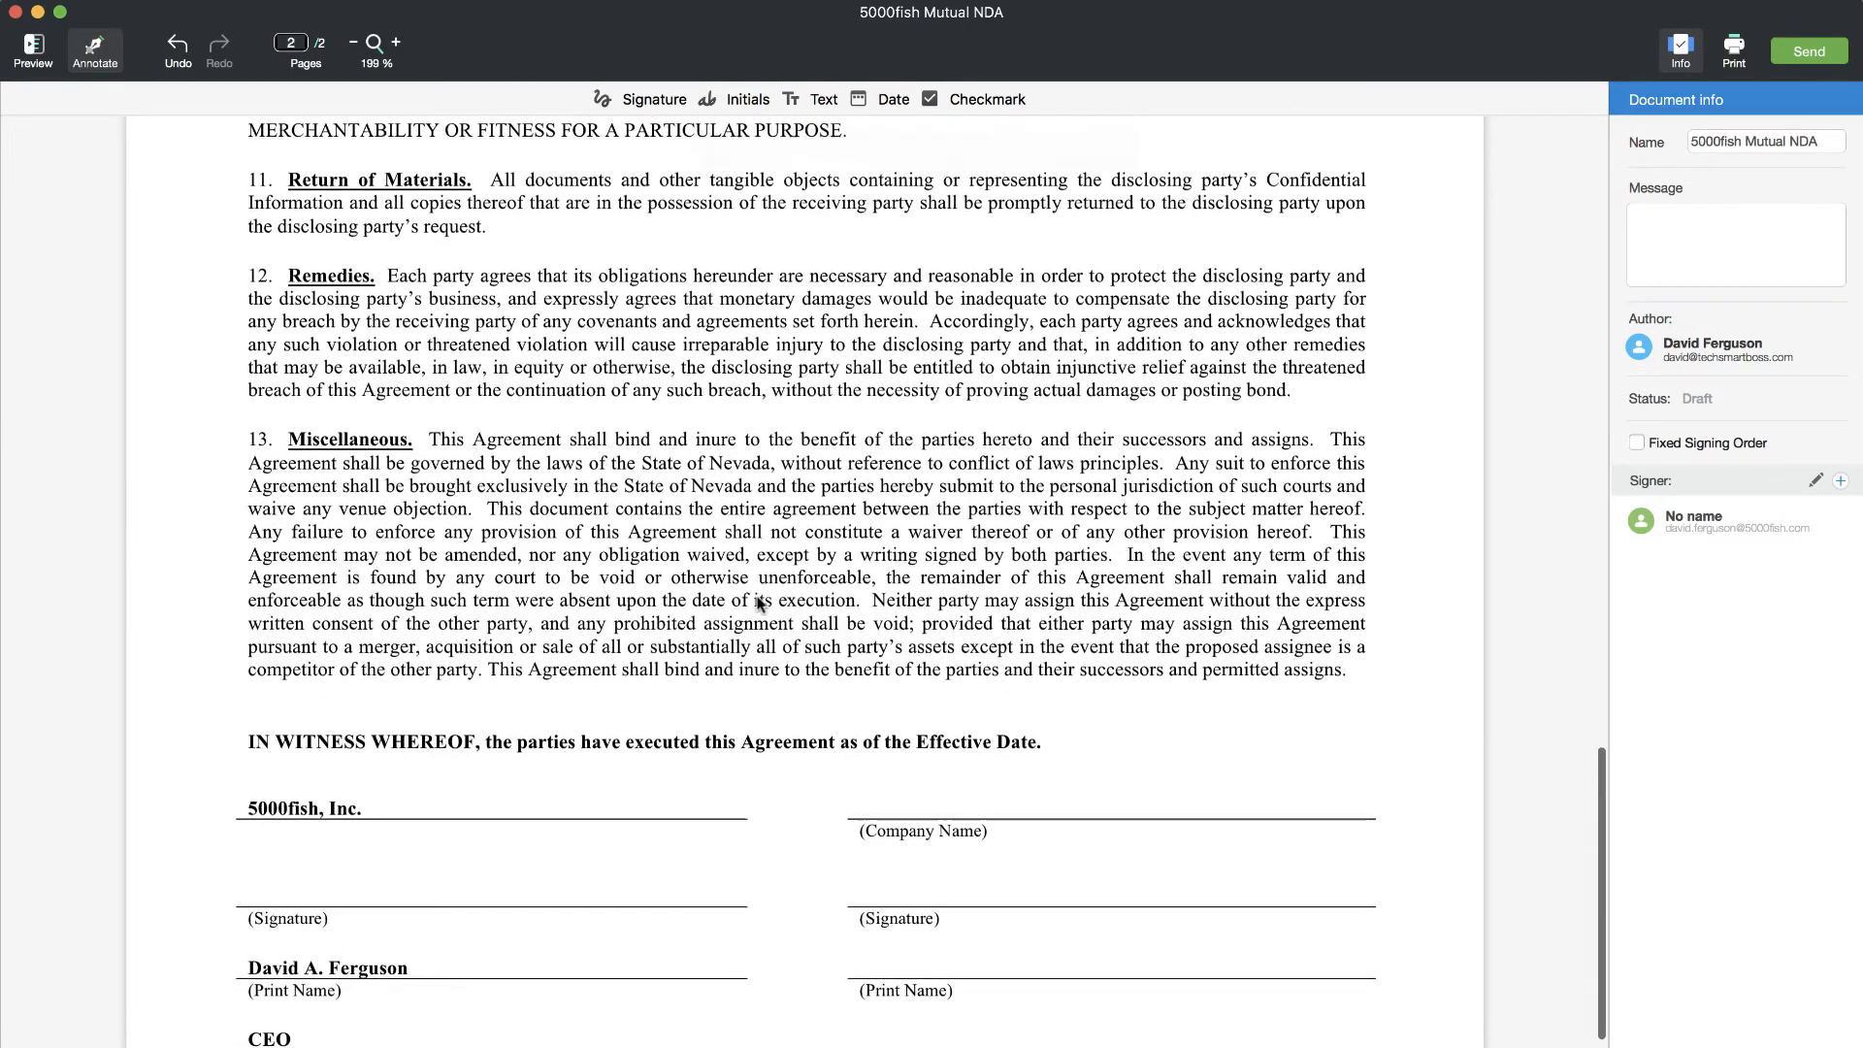
pyautogui.scroll(-5, 760, 603)
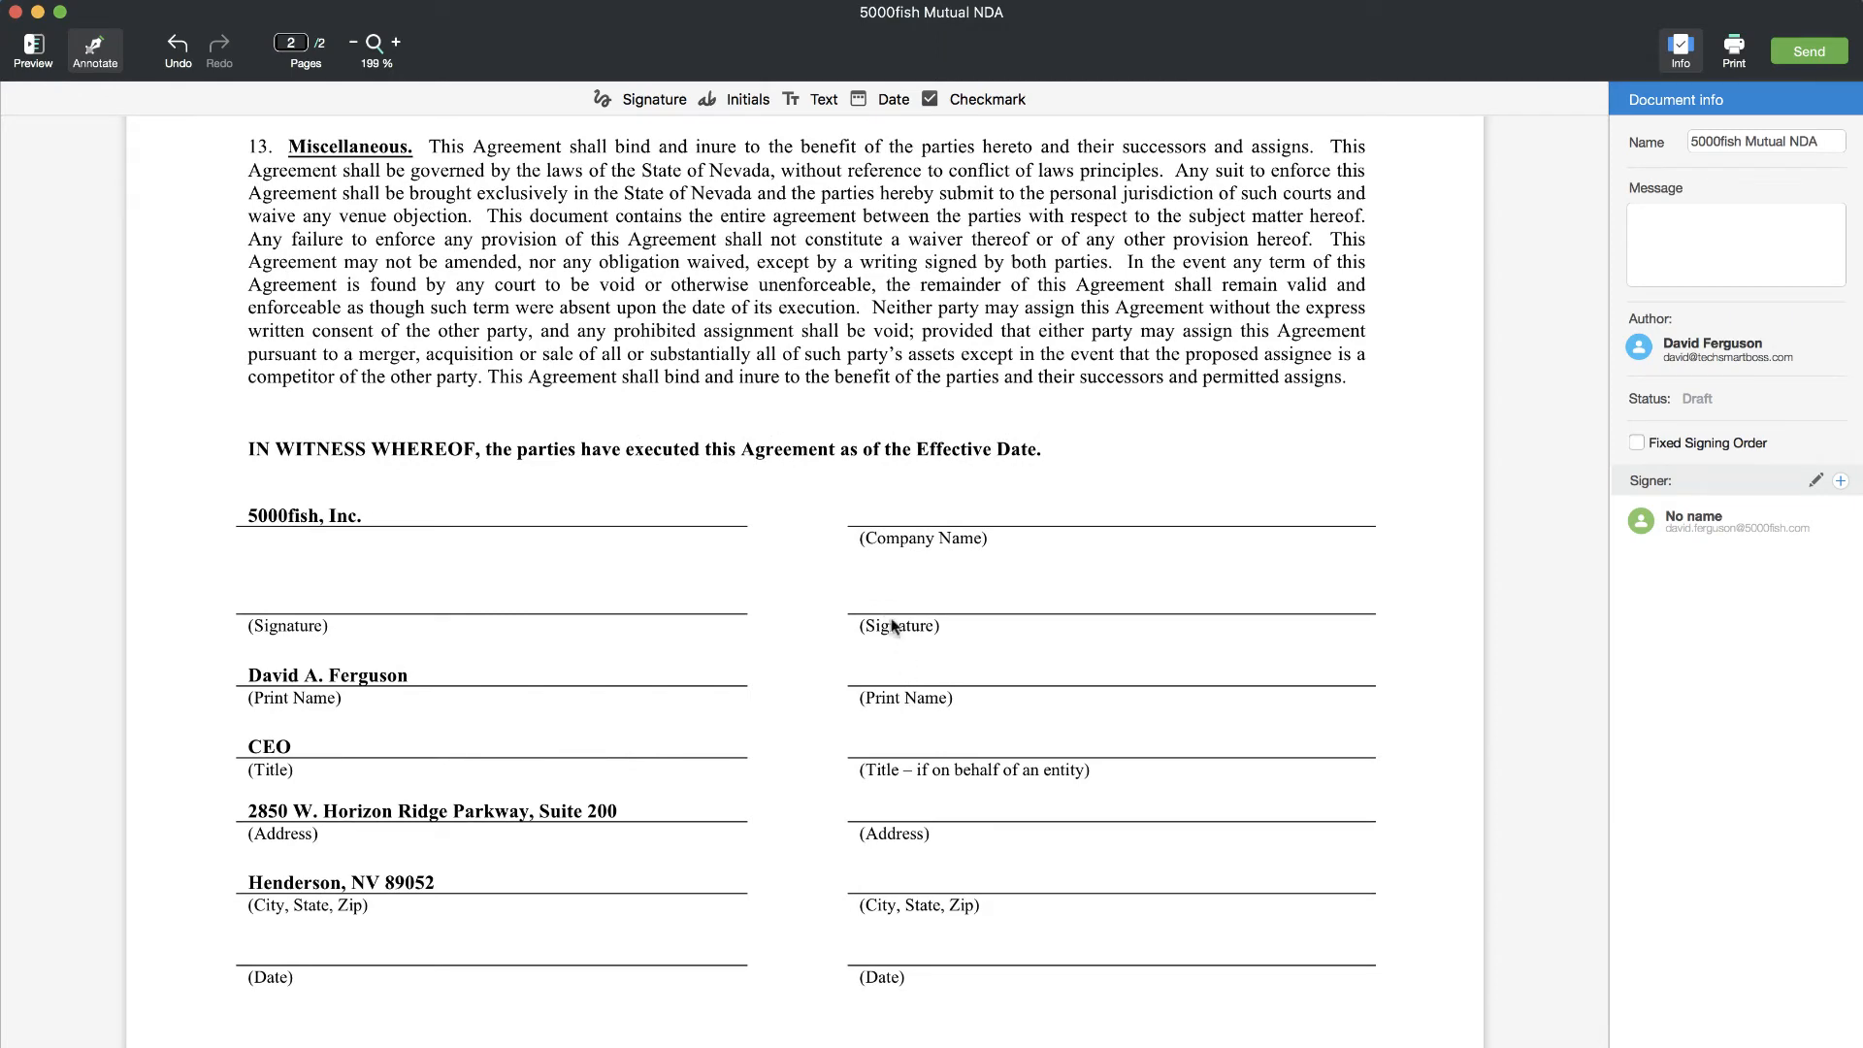
# - Place a wide signature field on the right-hand signature lines and appoint it to the No name signer
pyautogui.scroll(1, 900, 574)
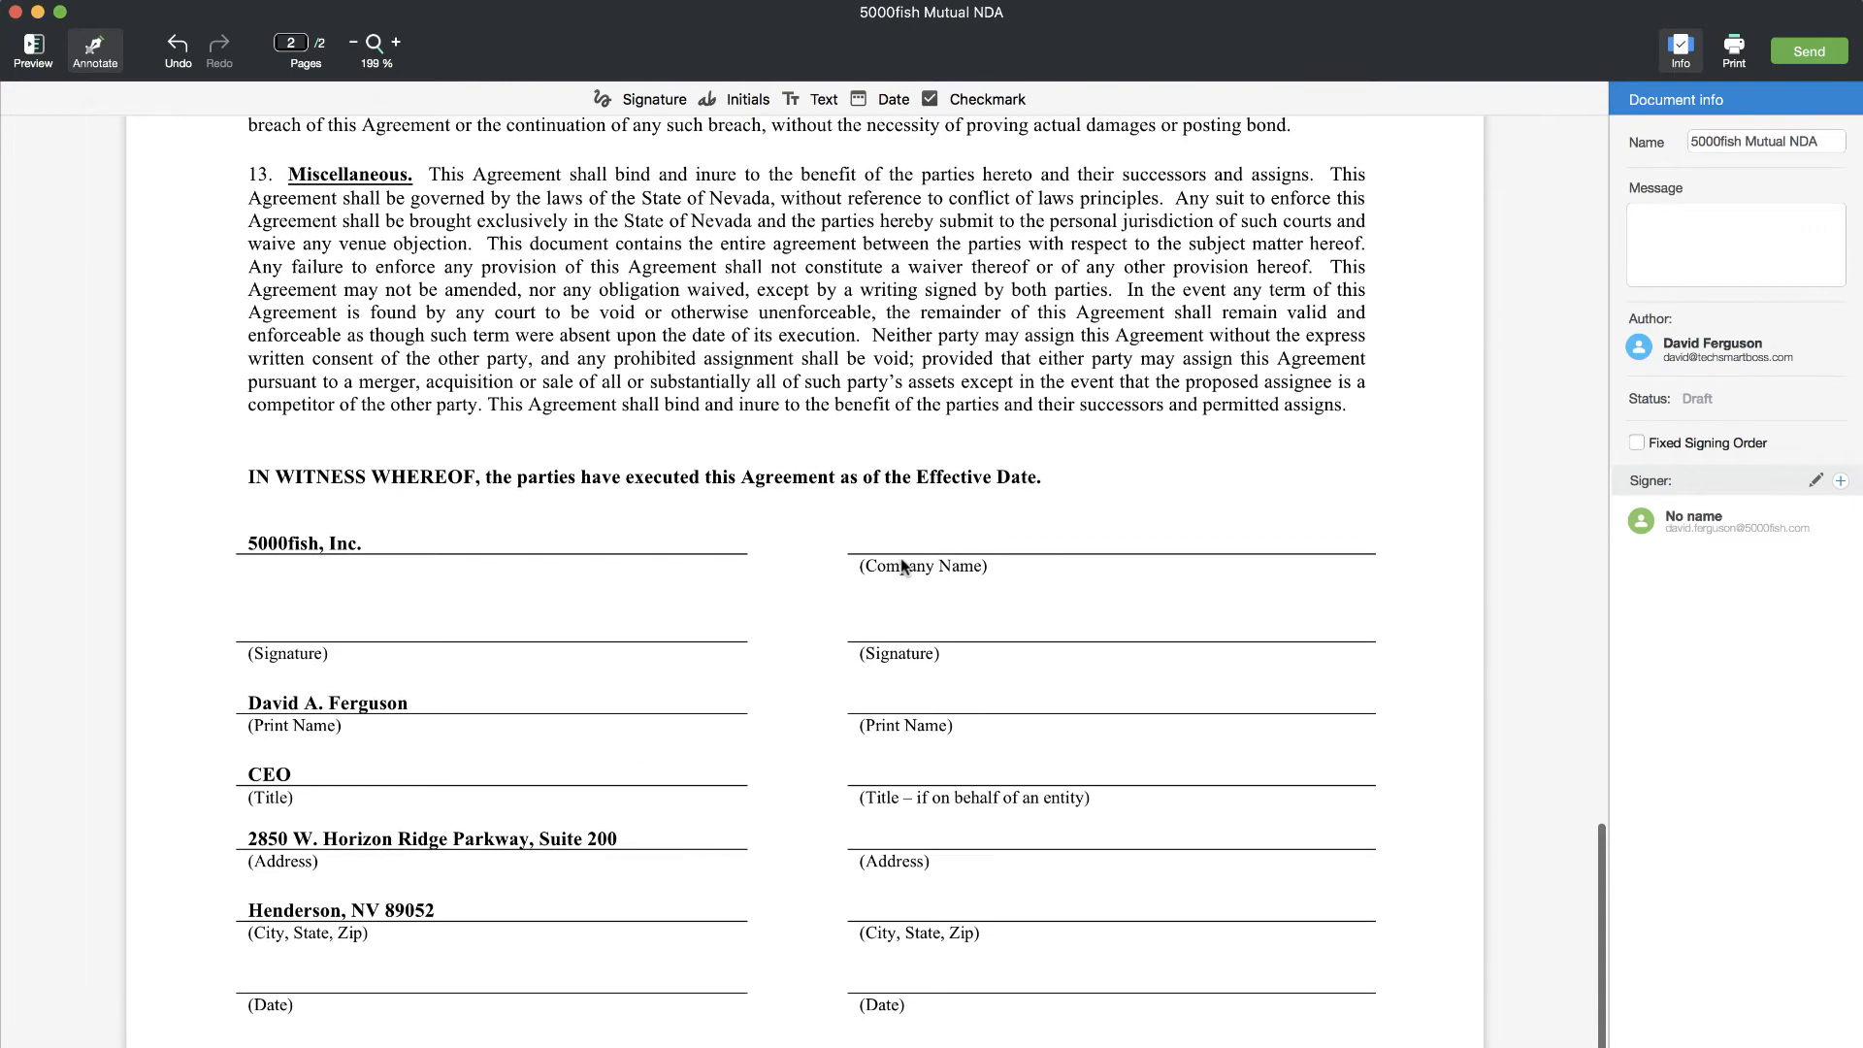
pyautogui.click(647, 101)
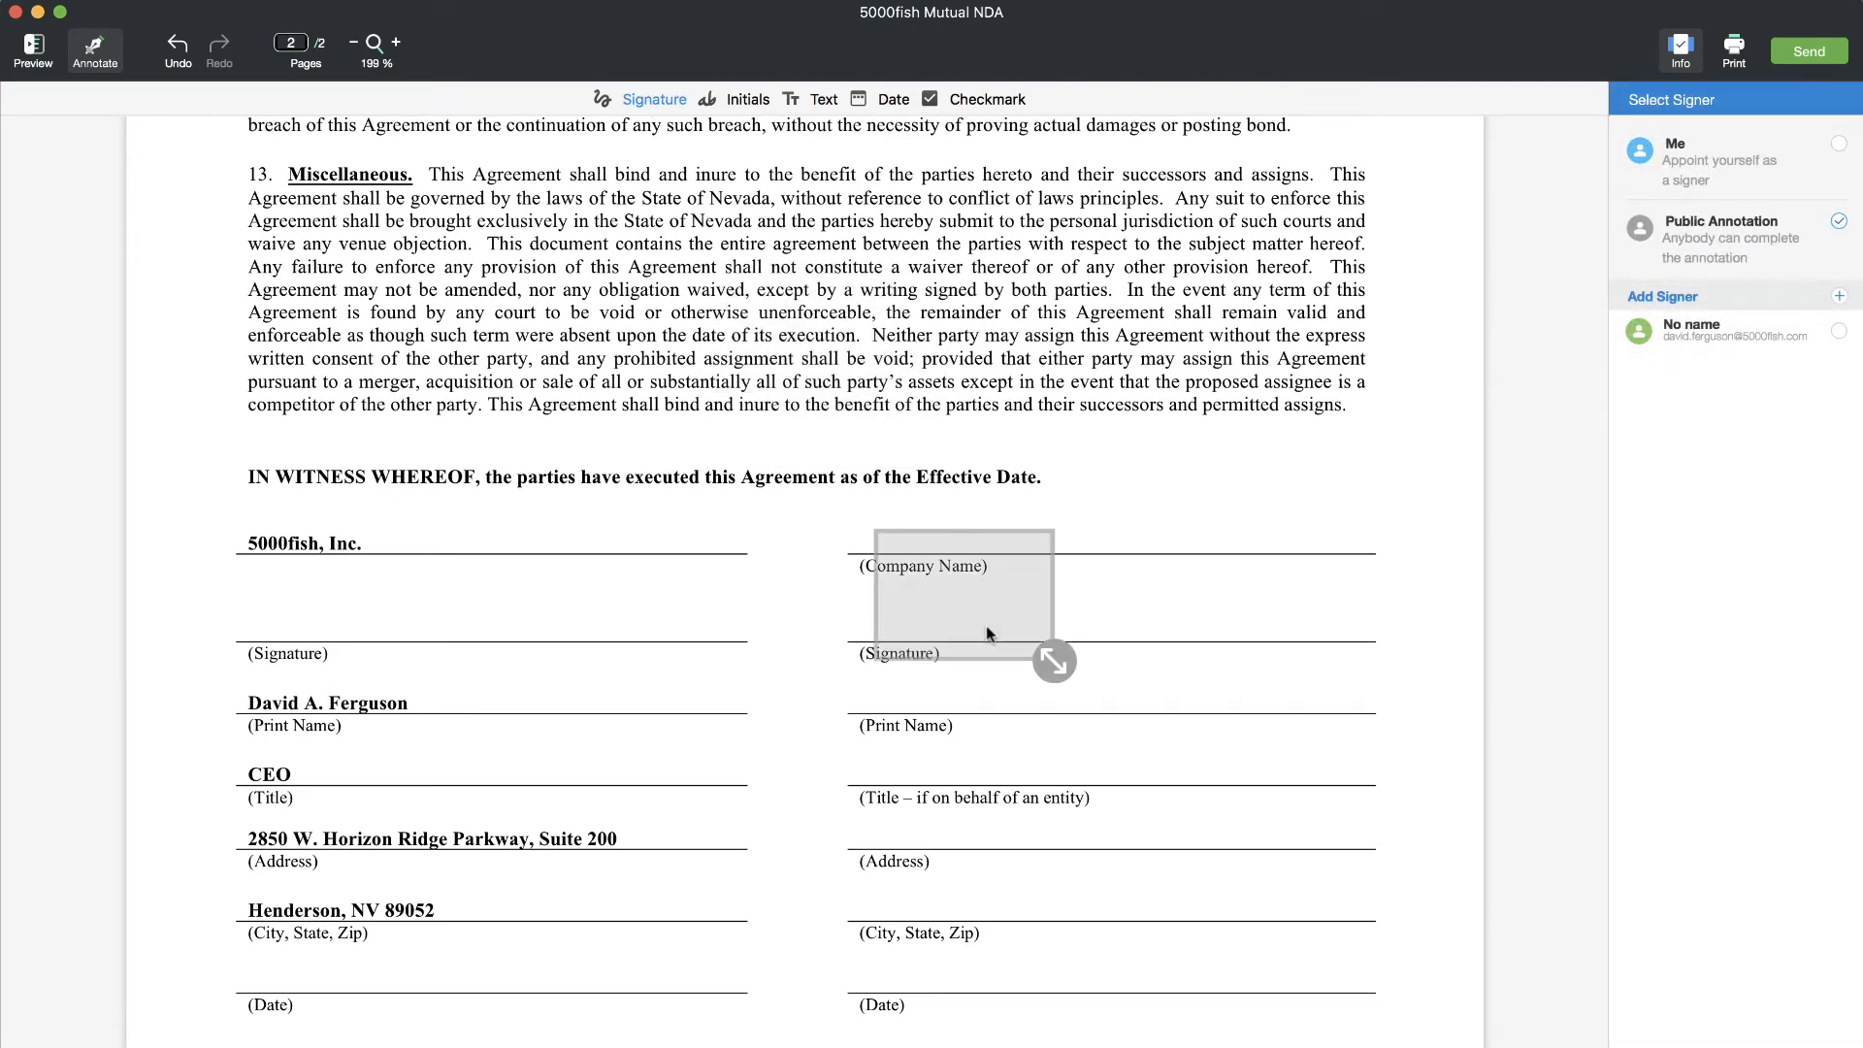
pyautogui.click(955, 623)
pyautogui.moveTo(1017, 652); pyautogui.dragTo(1382, 641)
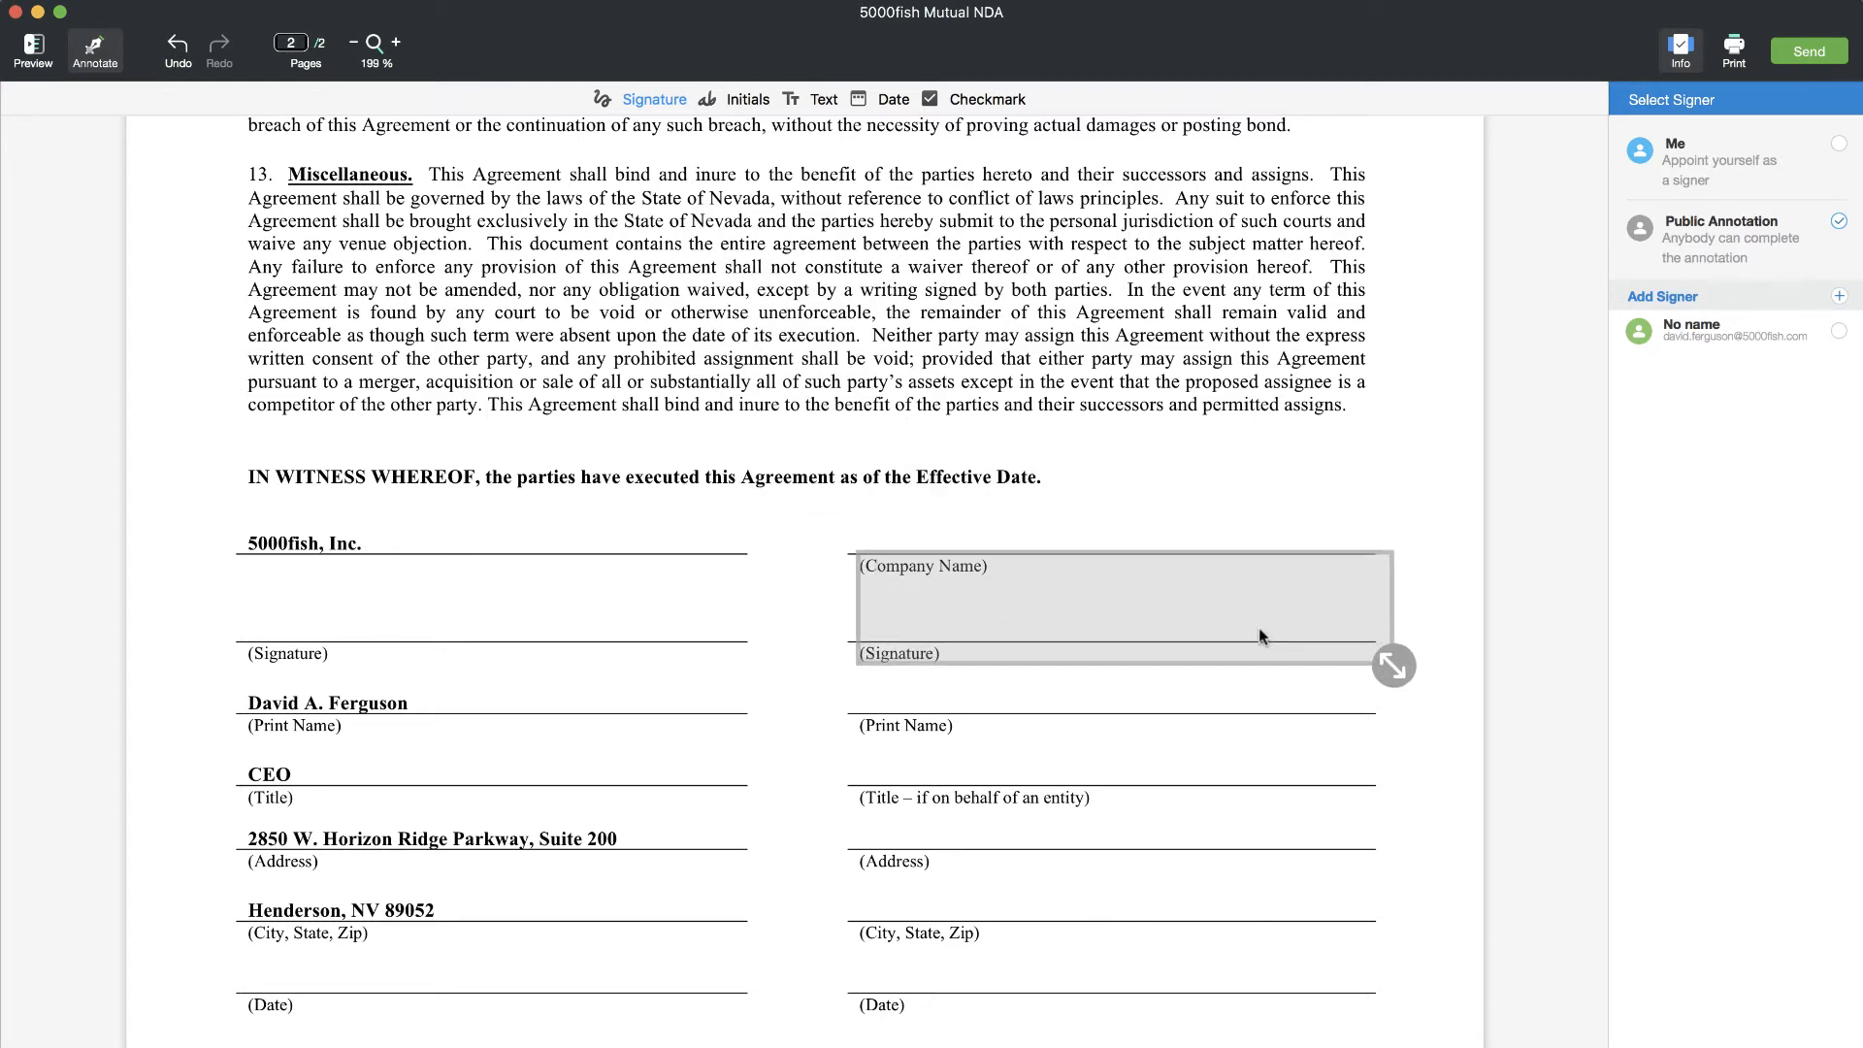
pyautogui.click(1213, 617)
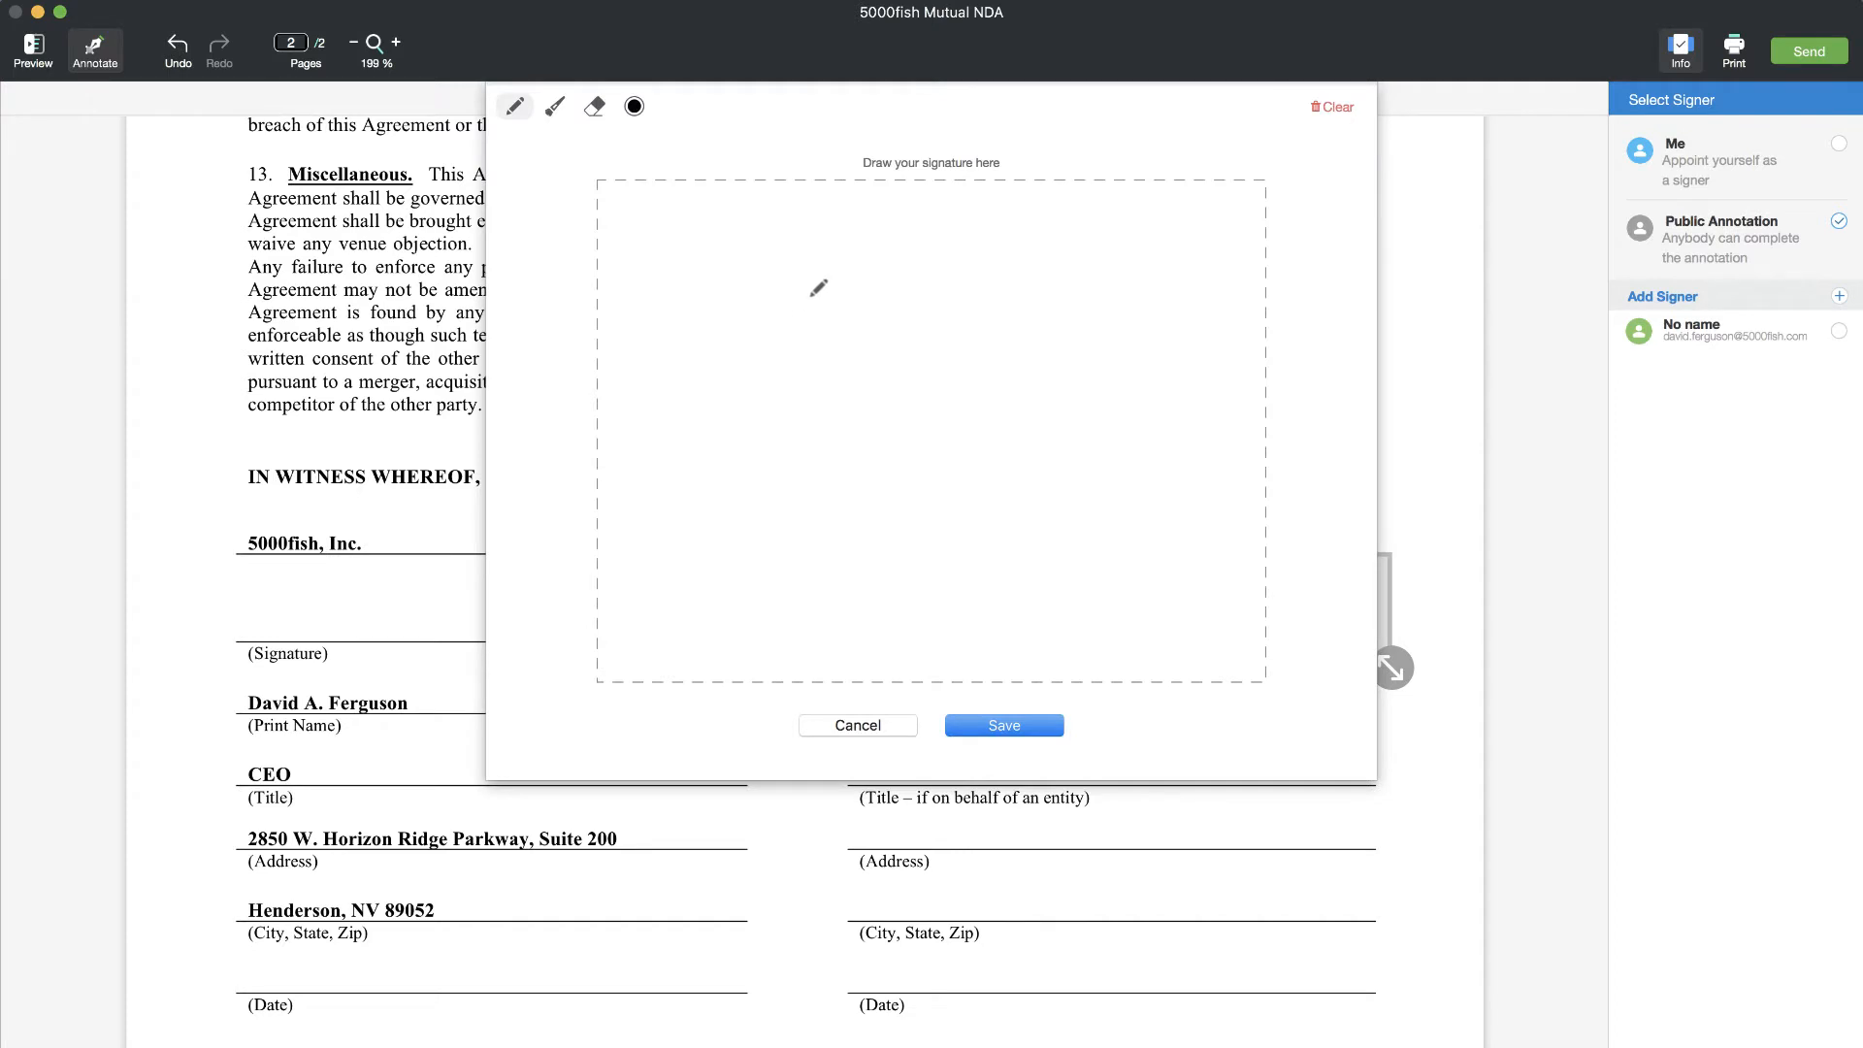
pyautogui.click(856, 727)
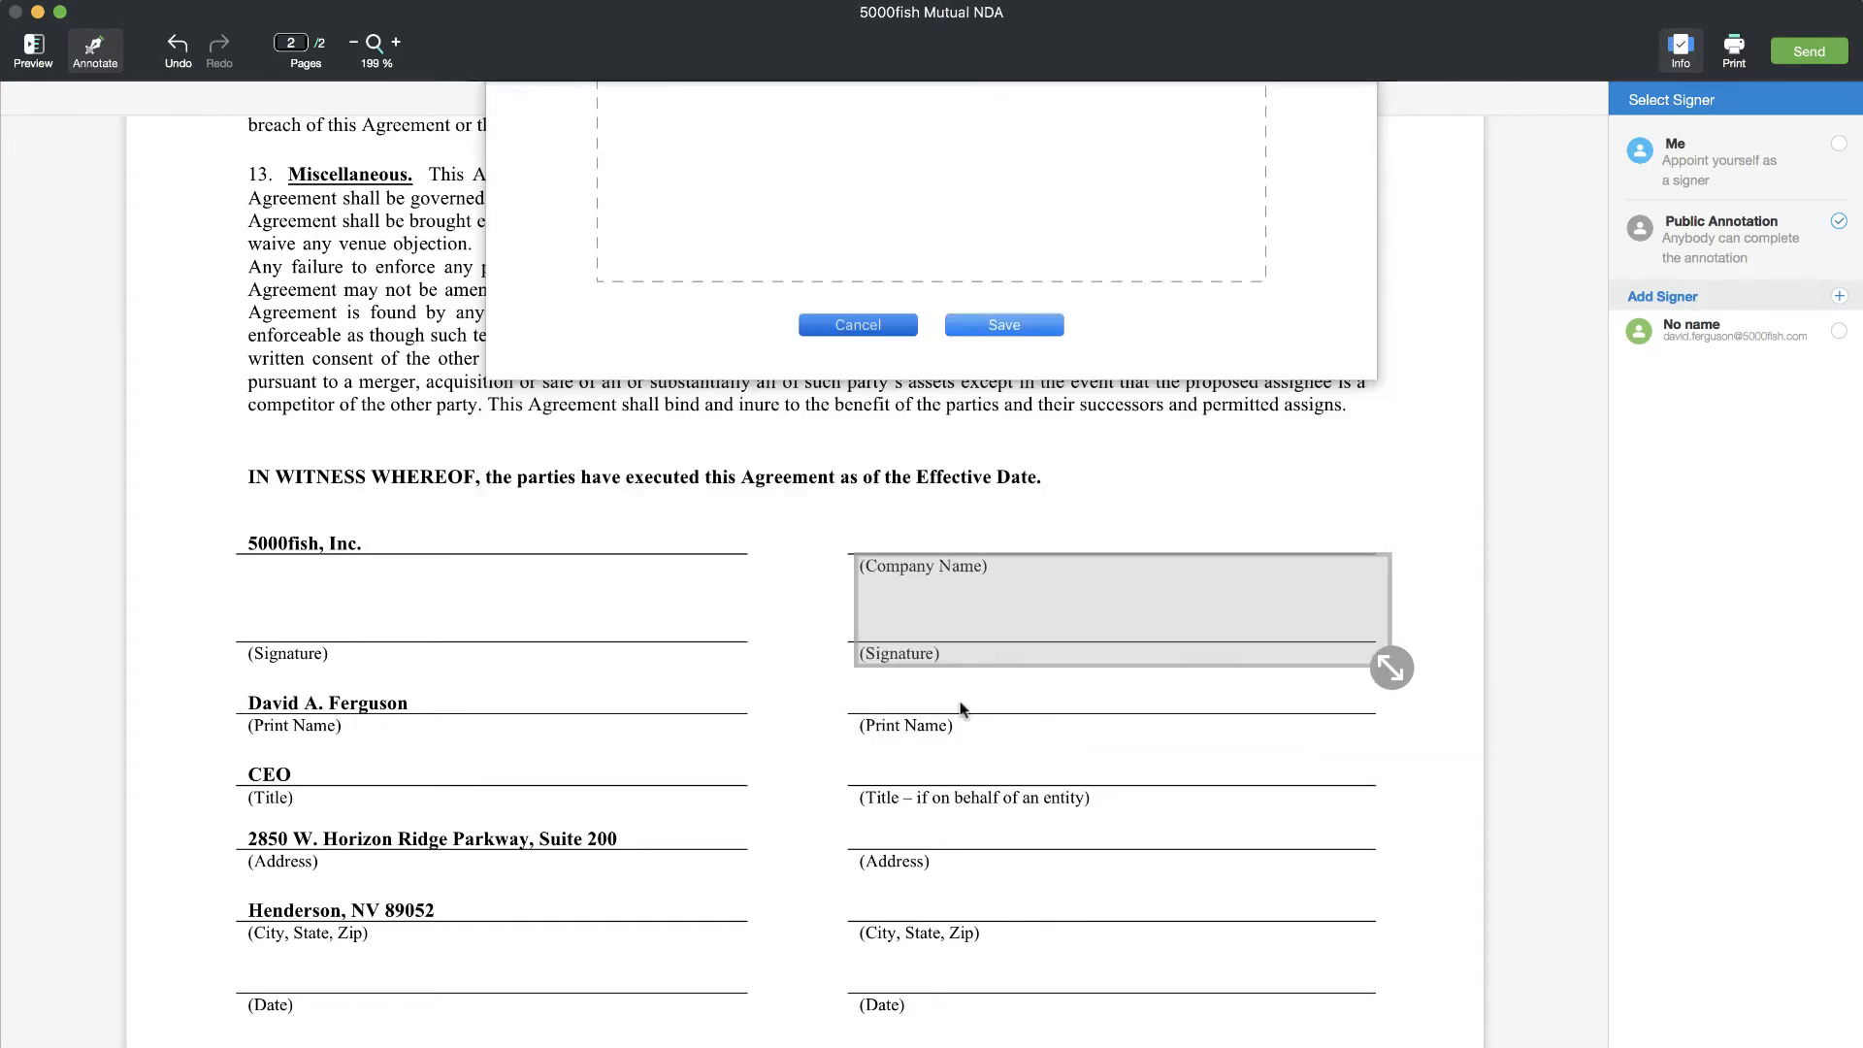
pyautogui.click(1111, 622)
pyautogui.click(1111, 515)
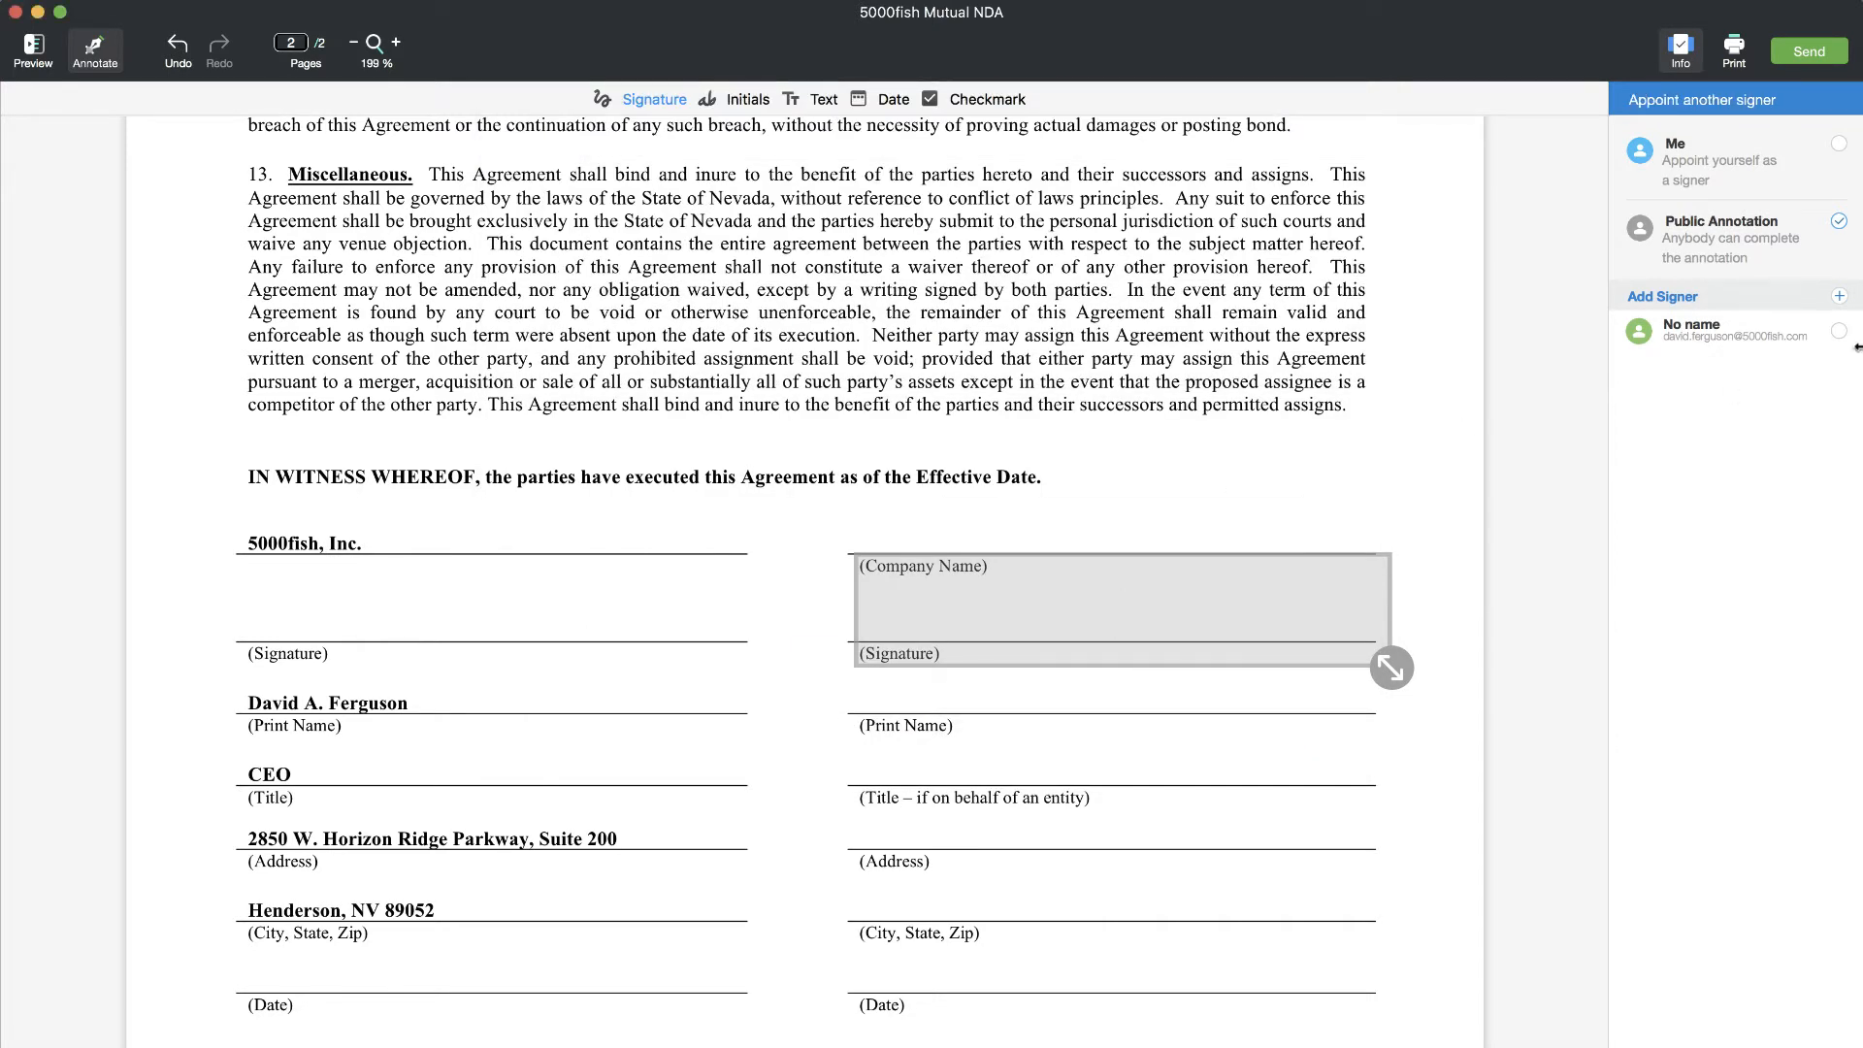
pyautogui.click(1838, 332)
# - Add a Date field on the right-hand Date line for the invited signer and widen it
pyautogui.click(890, 100)
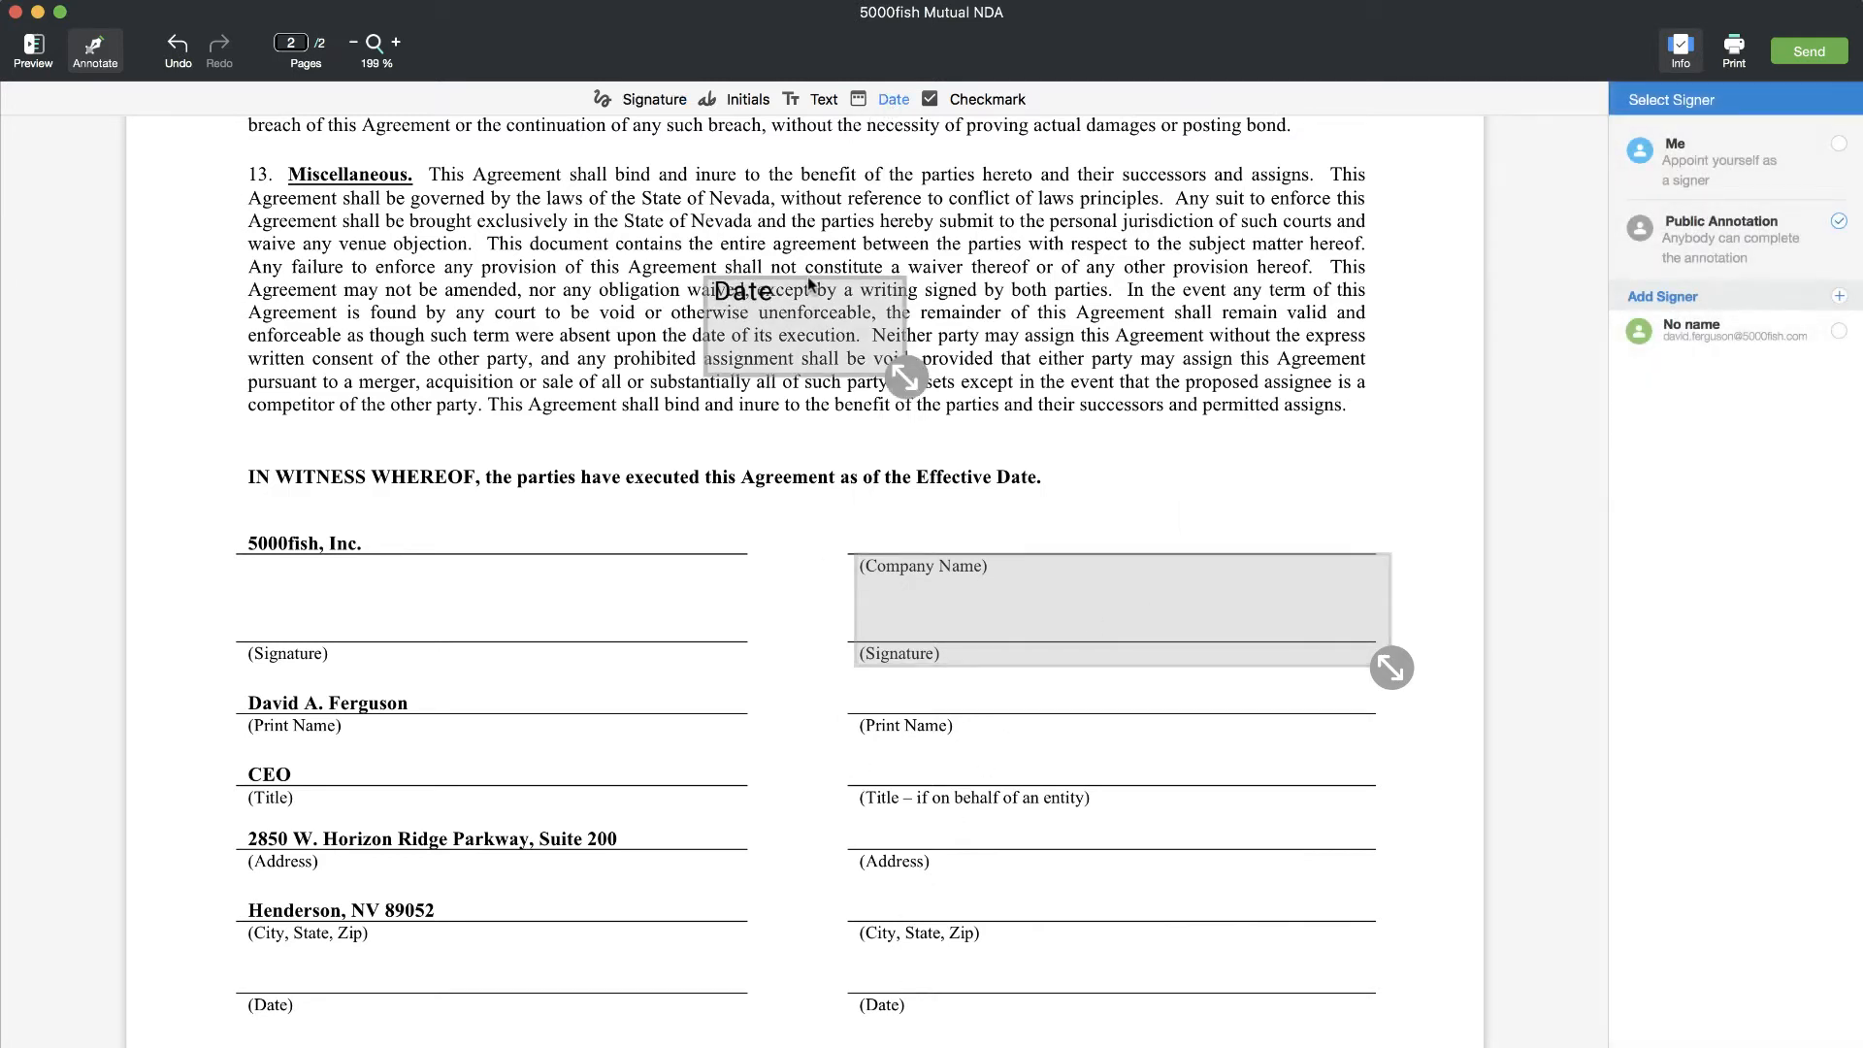
pyautogui.click(939, 961)
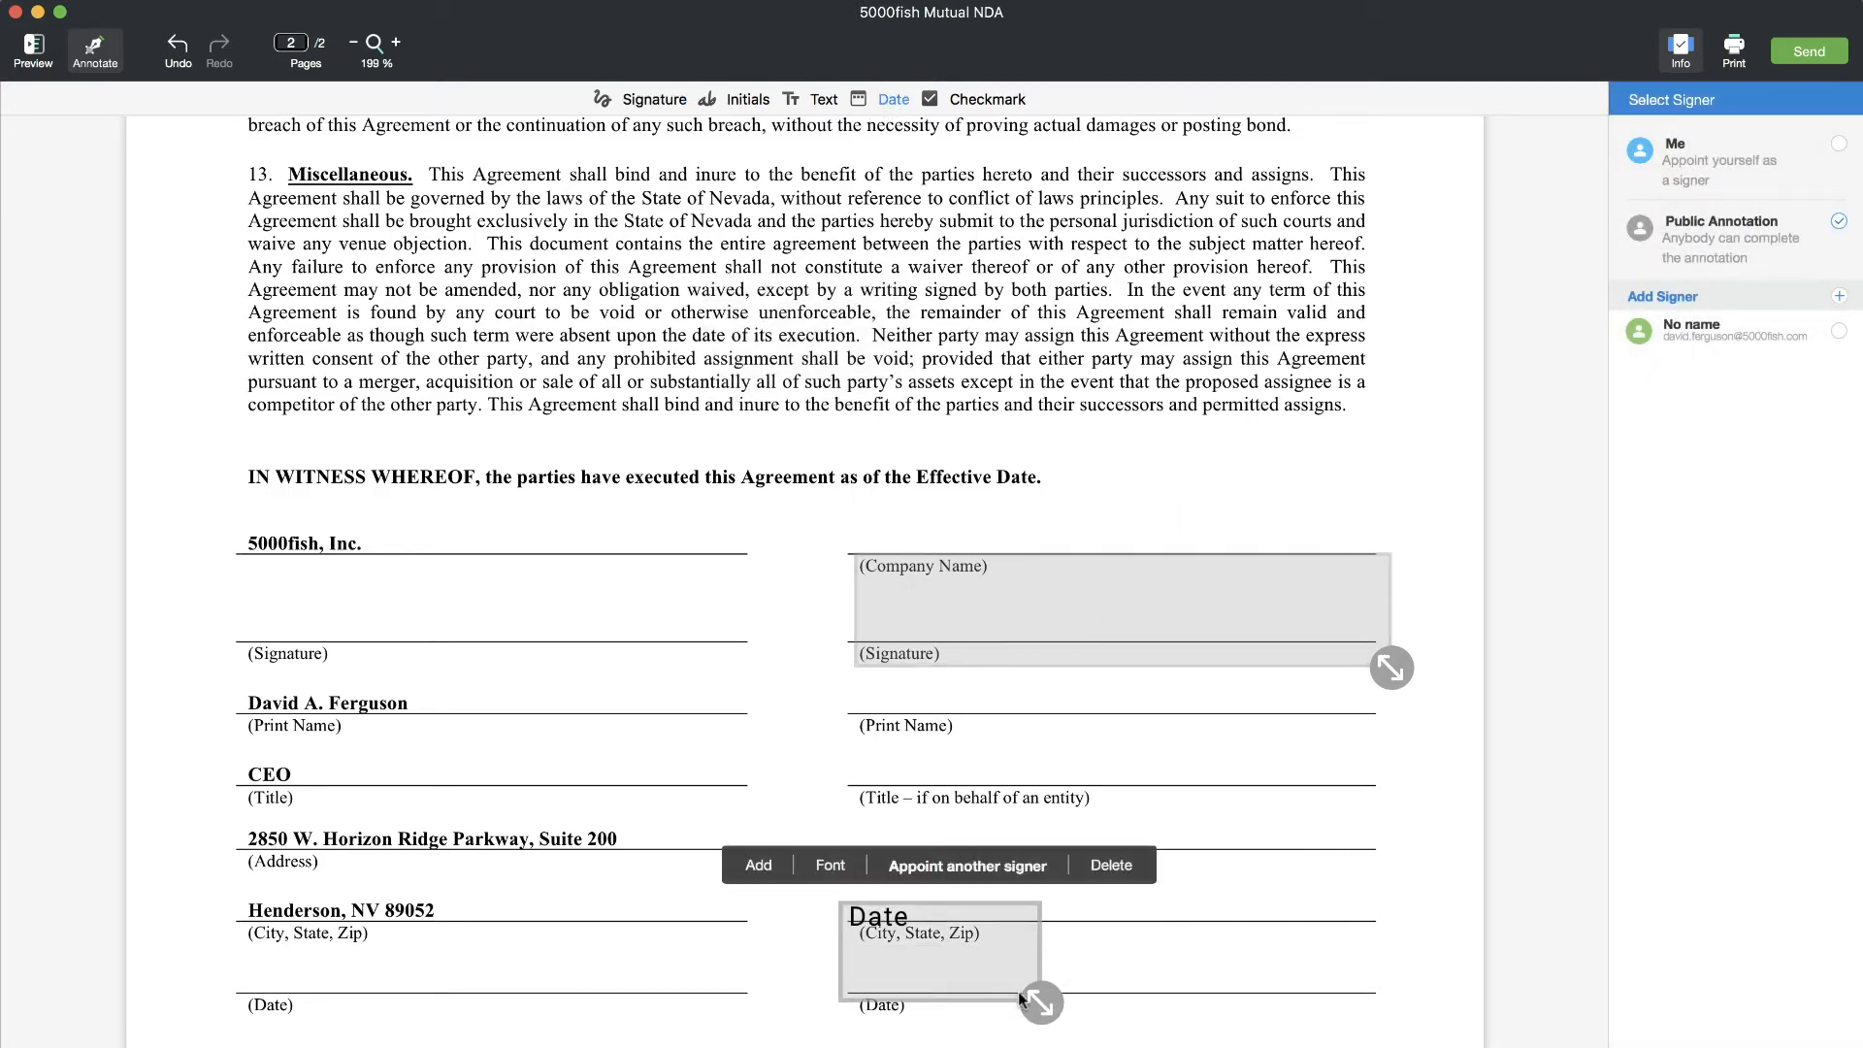
pyautogui.moveTo(1039, 1001); pyautogui.dragTo(1438, 996)
pyautogui.click(1839, 331)
pyautogui.moveTo(1136, 908); pyautogui.dragTo(1136, 936)
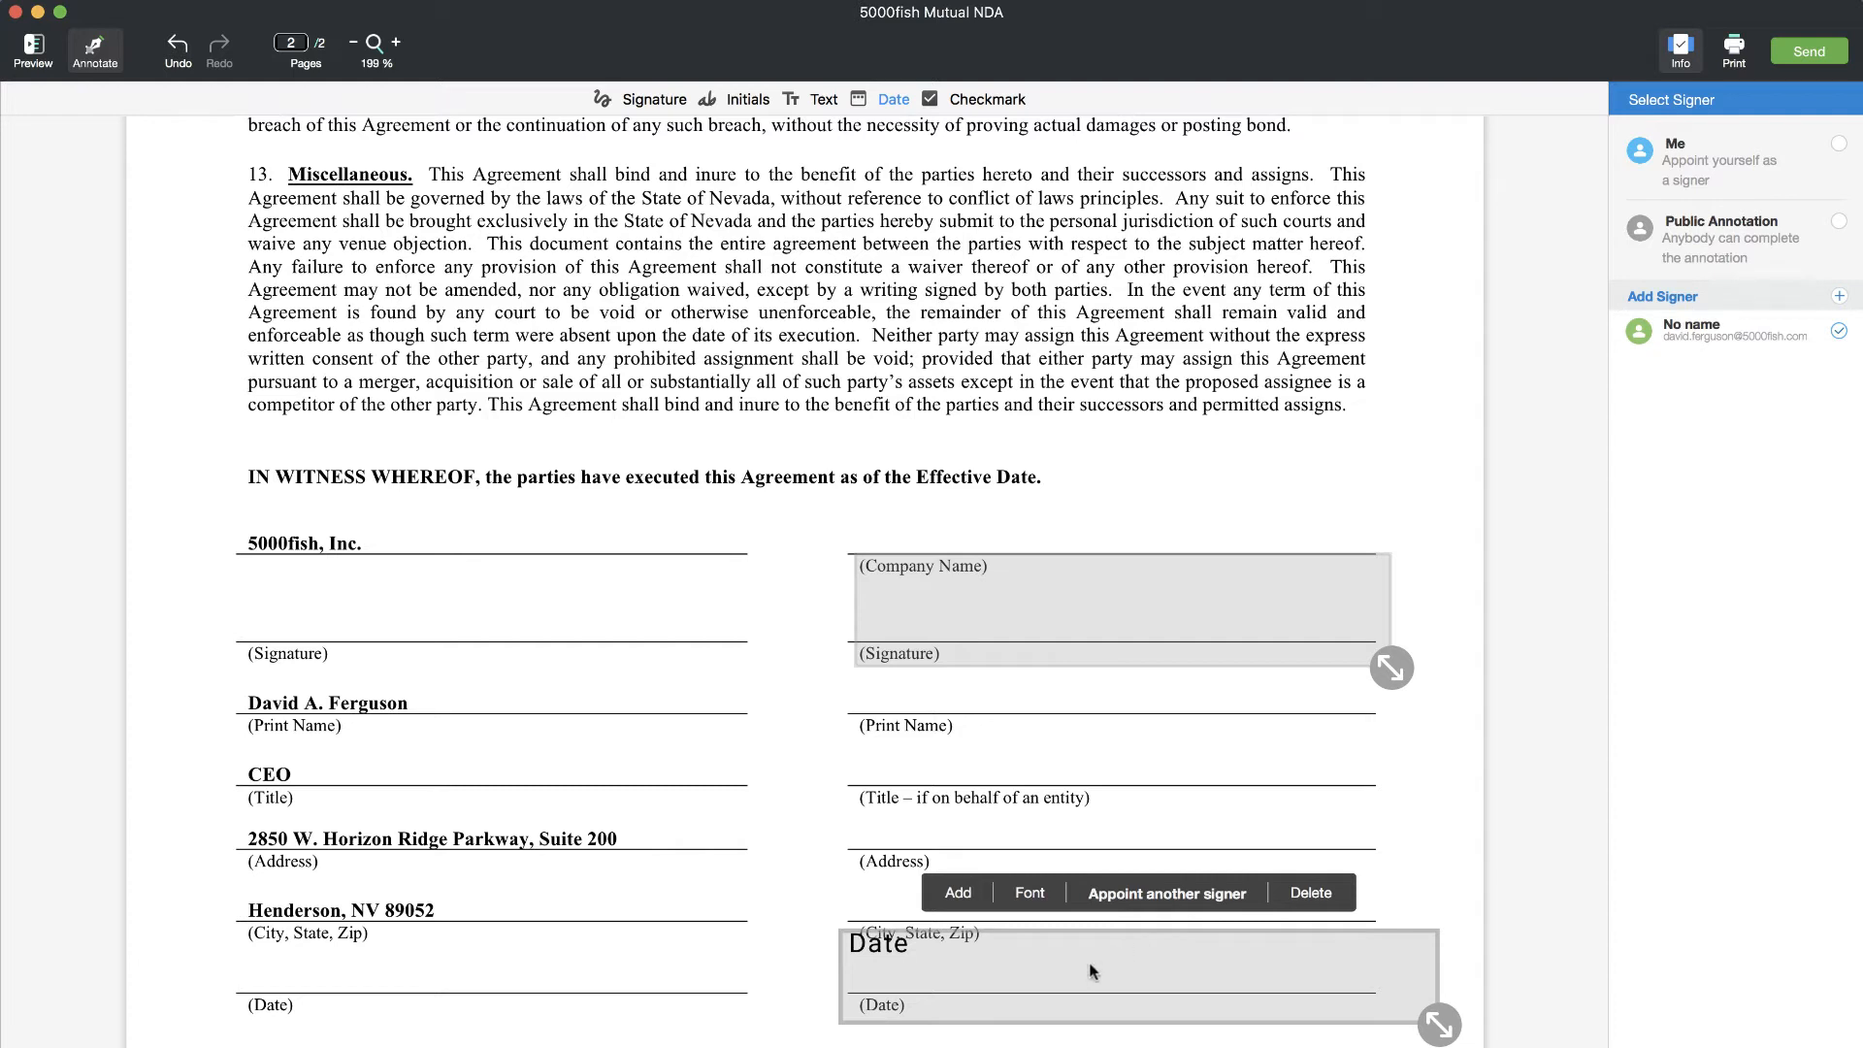
pyautogui.click(1014, 730)
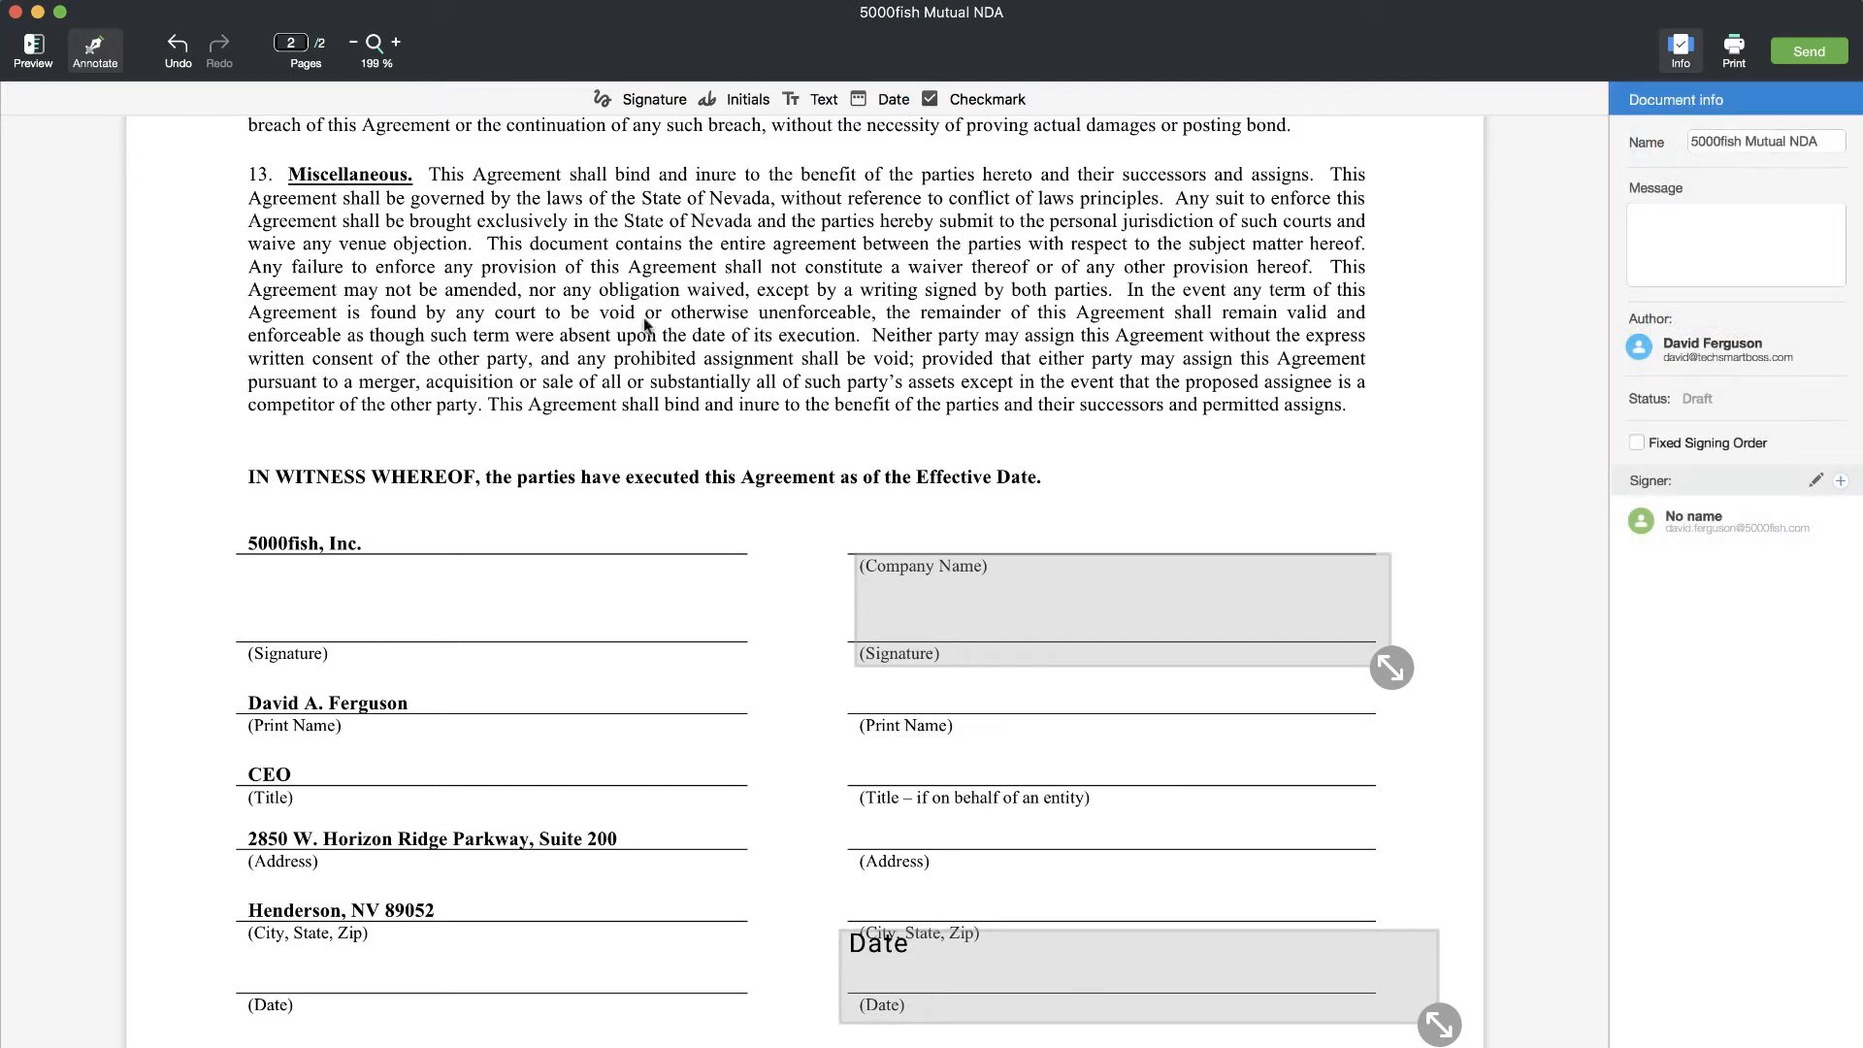
# - Place and stretch a signature field on the 5000fish signature line, assigned to Me
pyautogui.click(647, 101)
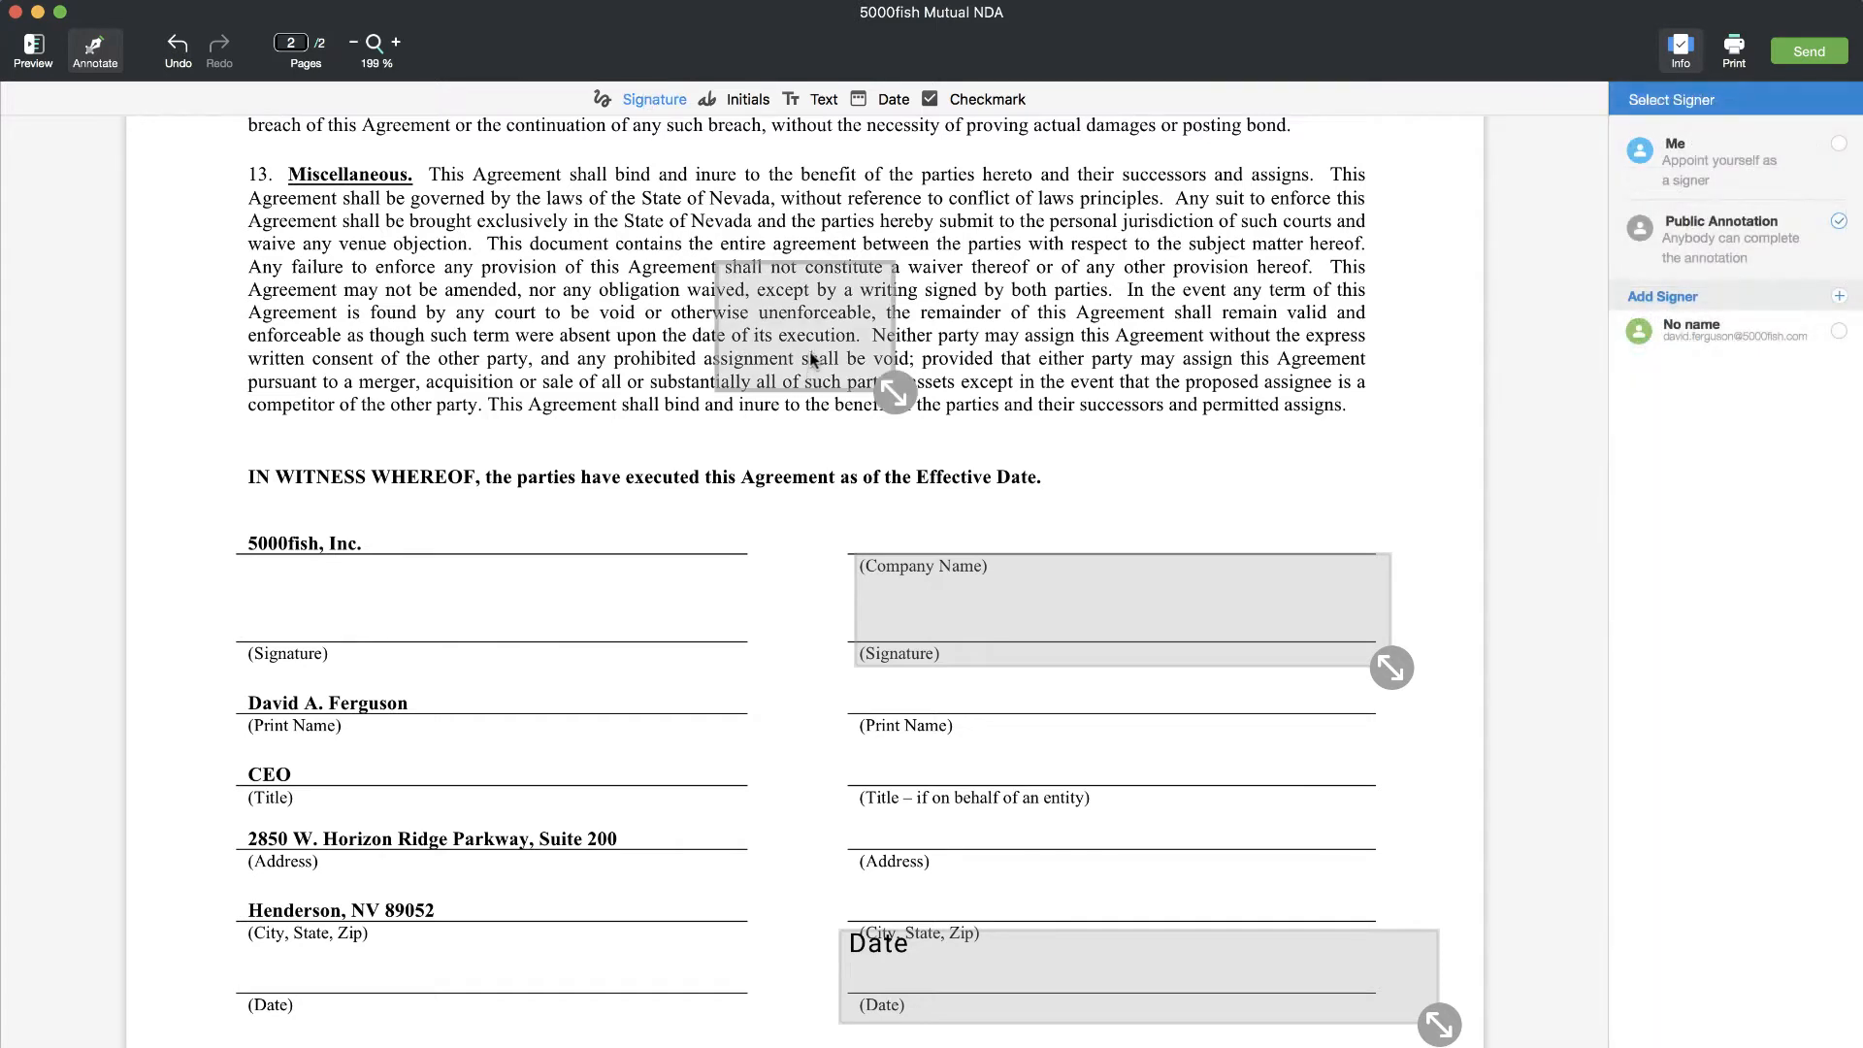
pyautogui.click(302, 627)
pyautogui.moveTo(384, 672)
pyautogui.mouseDown()
pyautogui.moveTo(670, 624)
pyautogui.moveTo(724, 648)
pyautogui.mouseUp()
pyautogui.moveTo(603, 615); pyautogui.dragTo(655, 635)
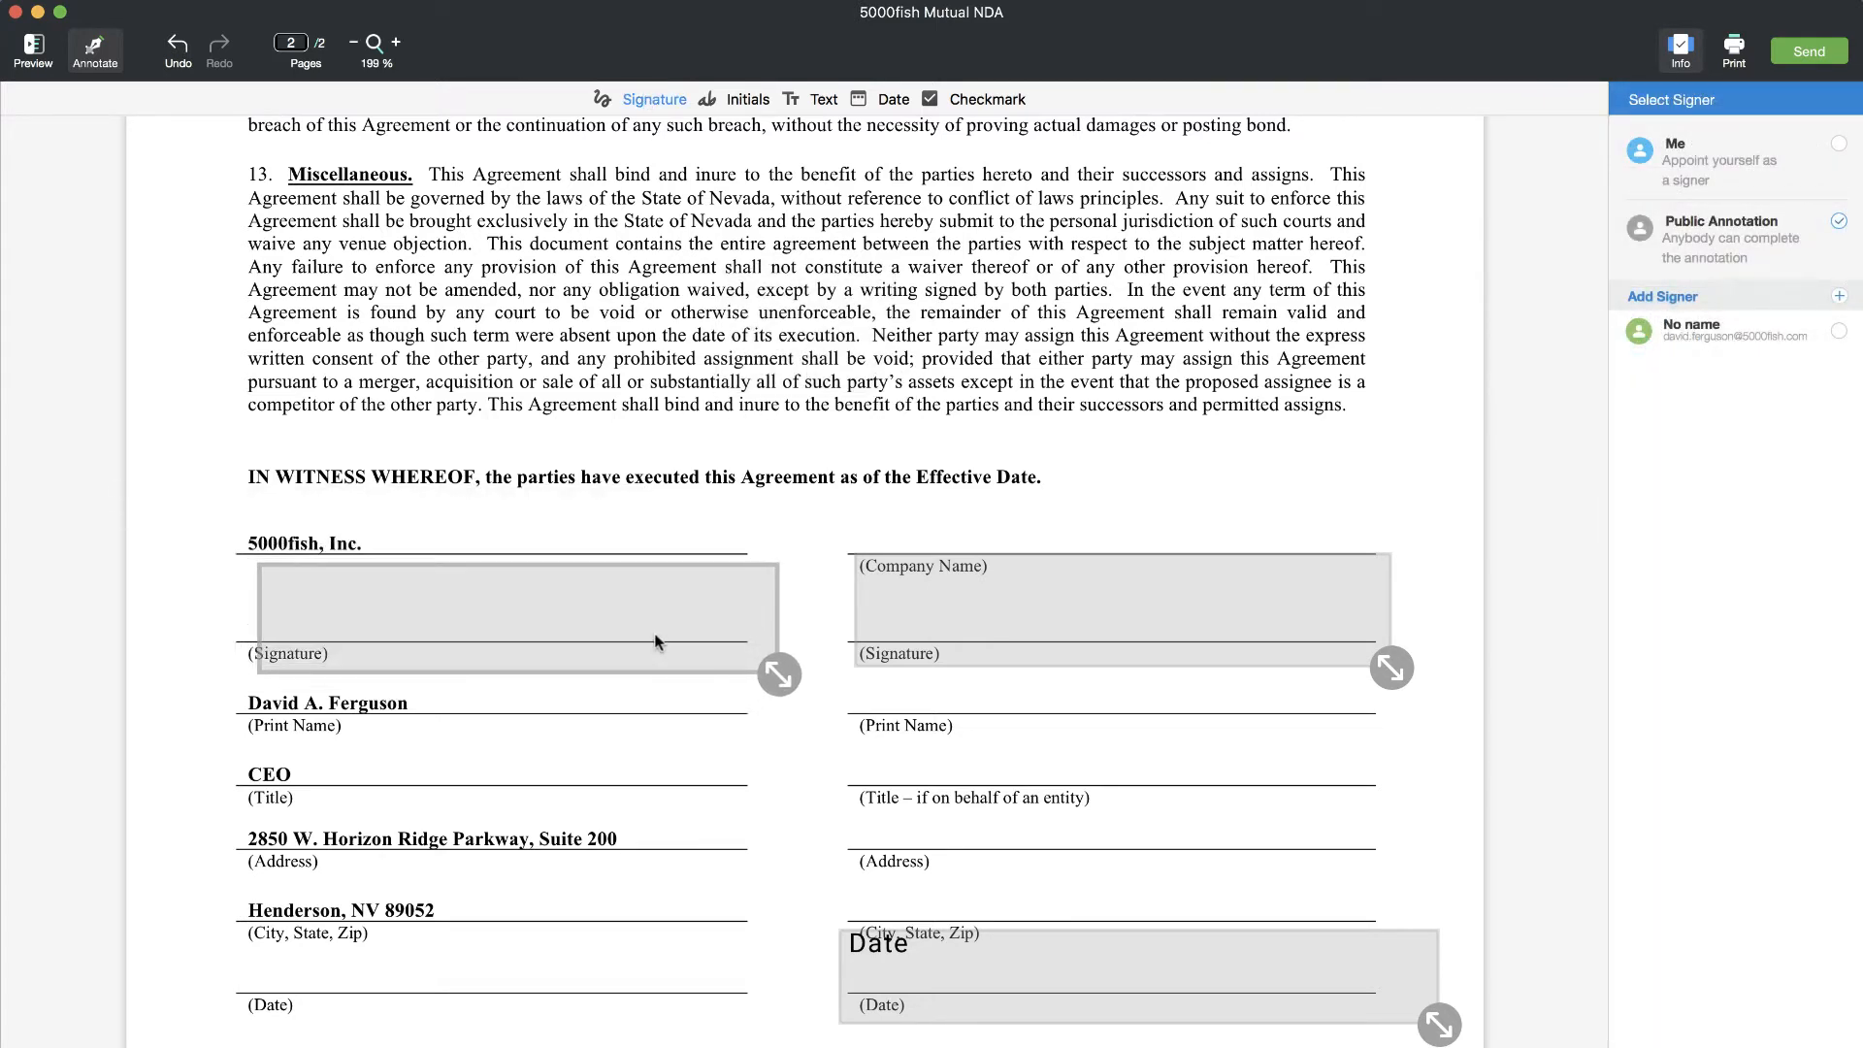
pyautogui.click(1839, 144)
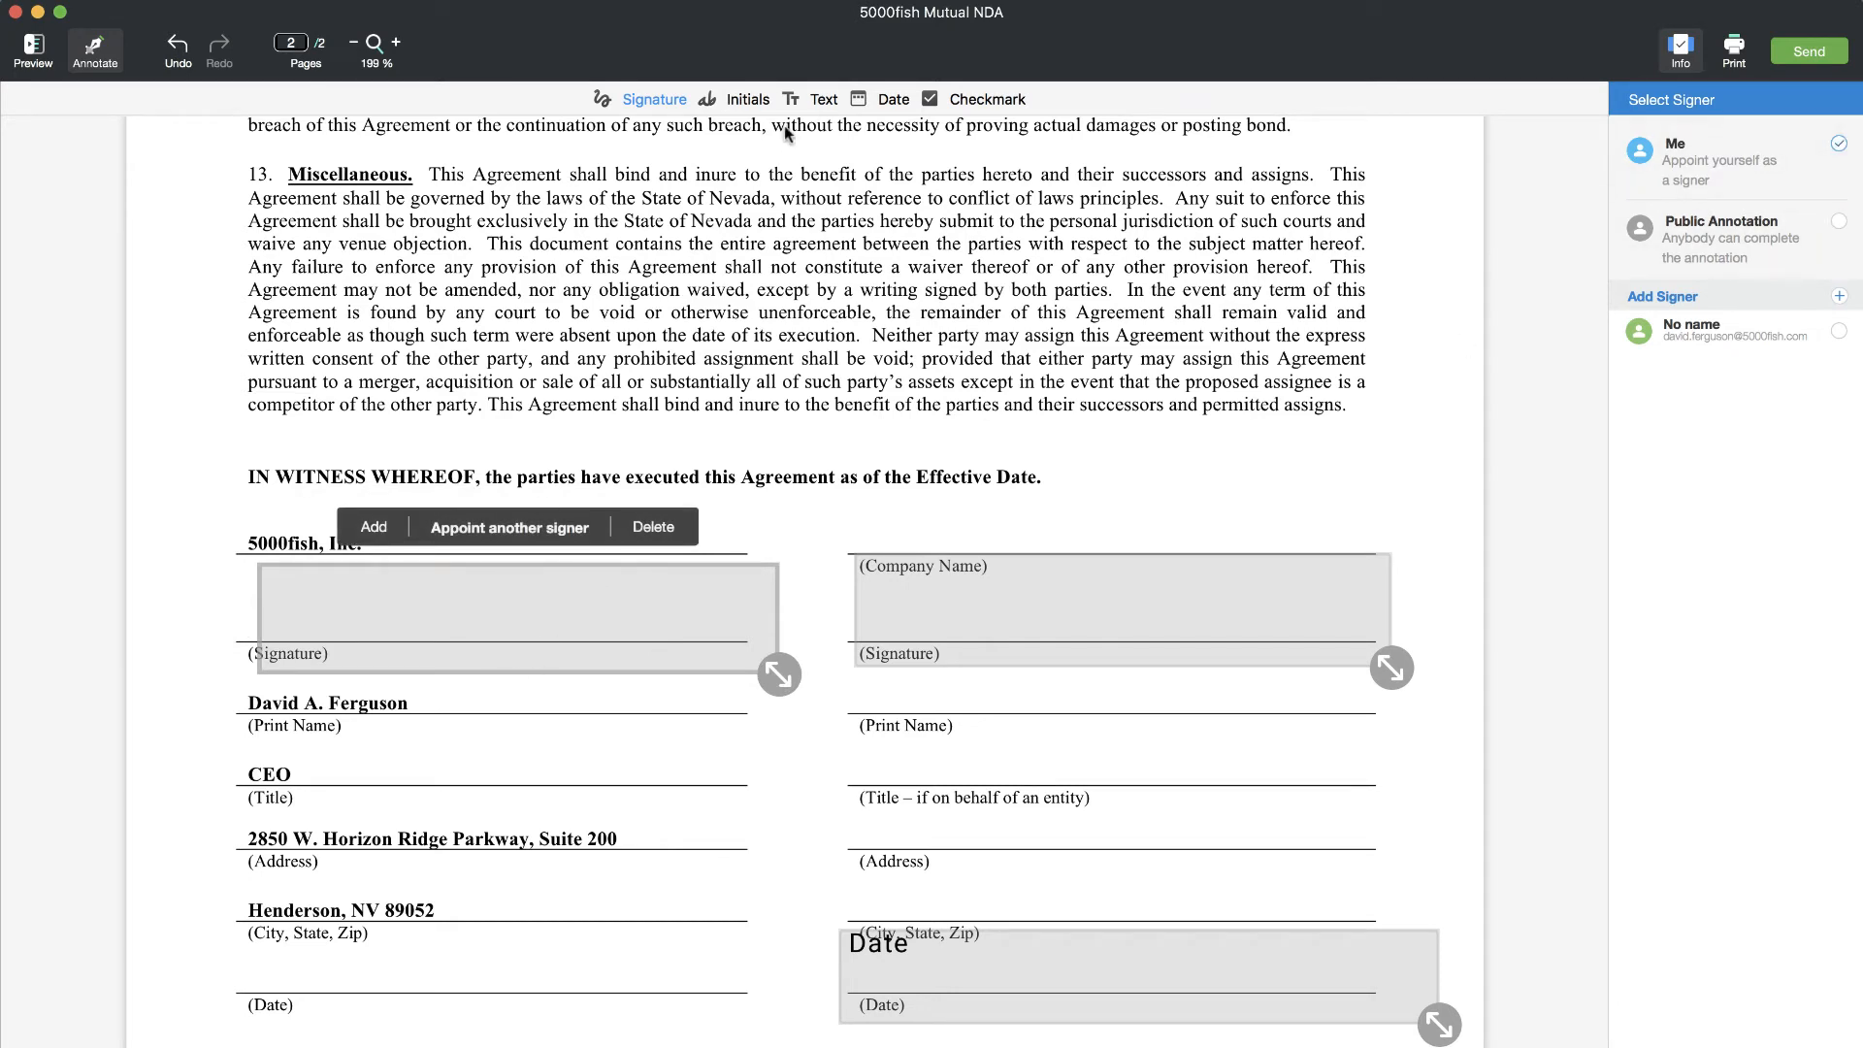
# - Add a widened Date field on the left City/Date lines, assigned to Me
pyautogui.click(883, 99)
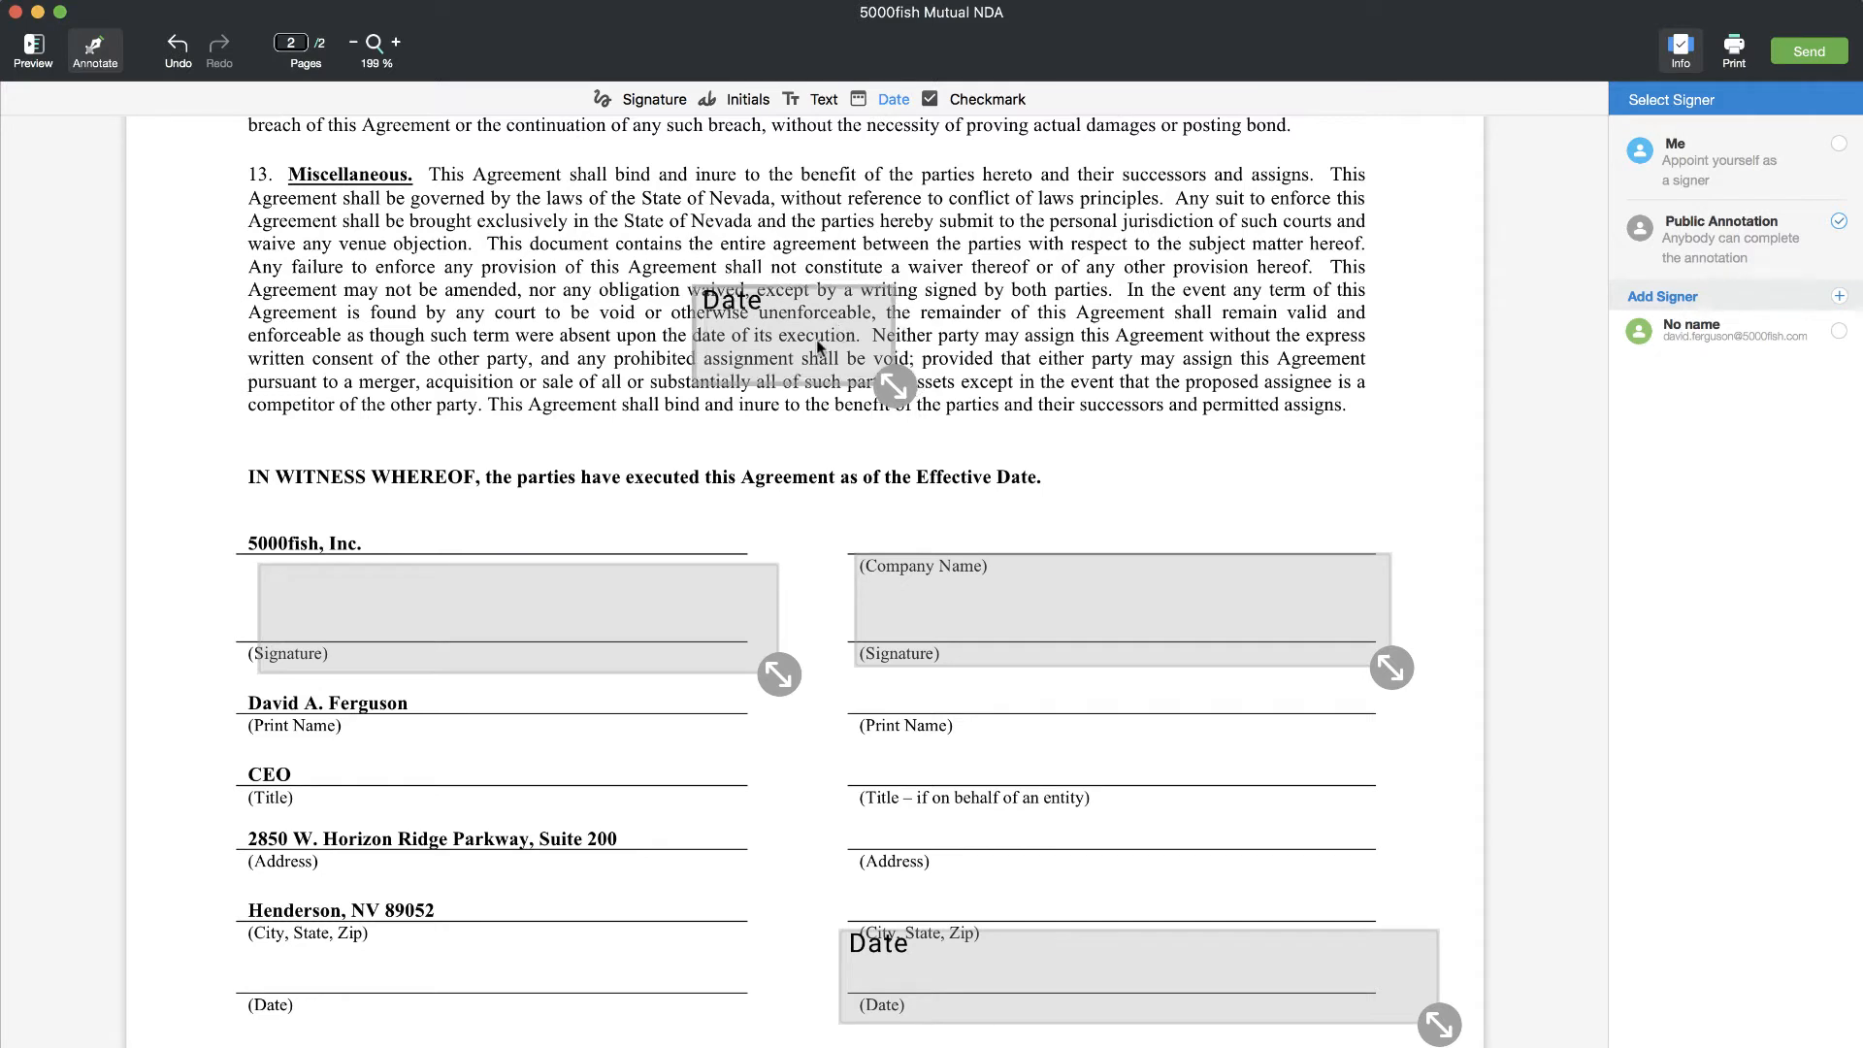
pyautogui.click(402, 951)
pyautogui.moveTo(402, 951)
pyautogui.mouseDown()
pyautogui.moveTo(302, 1031)
pyautogui.moveTo(390, 945)
pyautogui.mouseUp()
pyautogui.moveTo(428, 1013); pyautogui.dragTo(648, 1000)
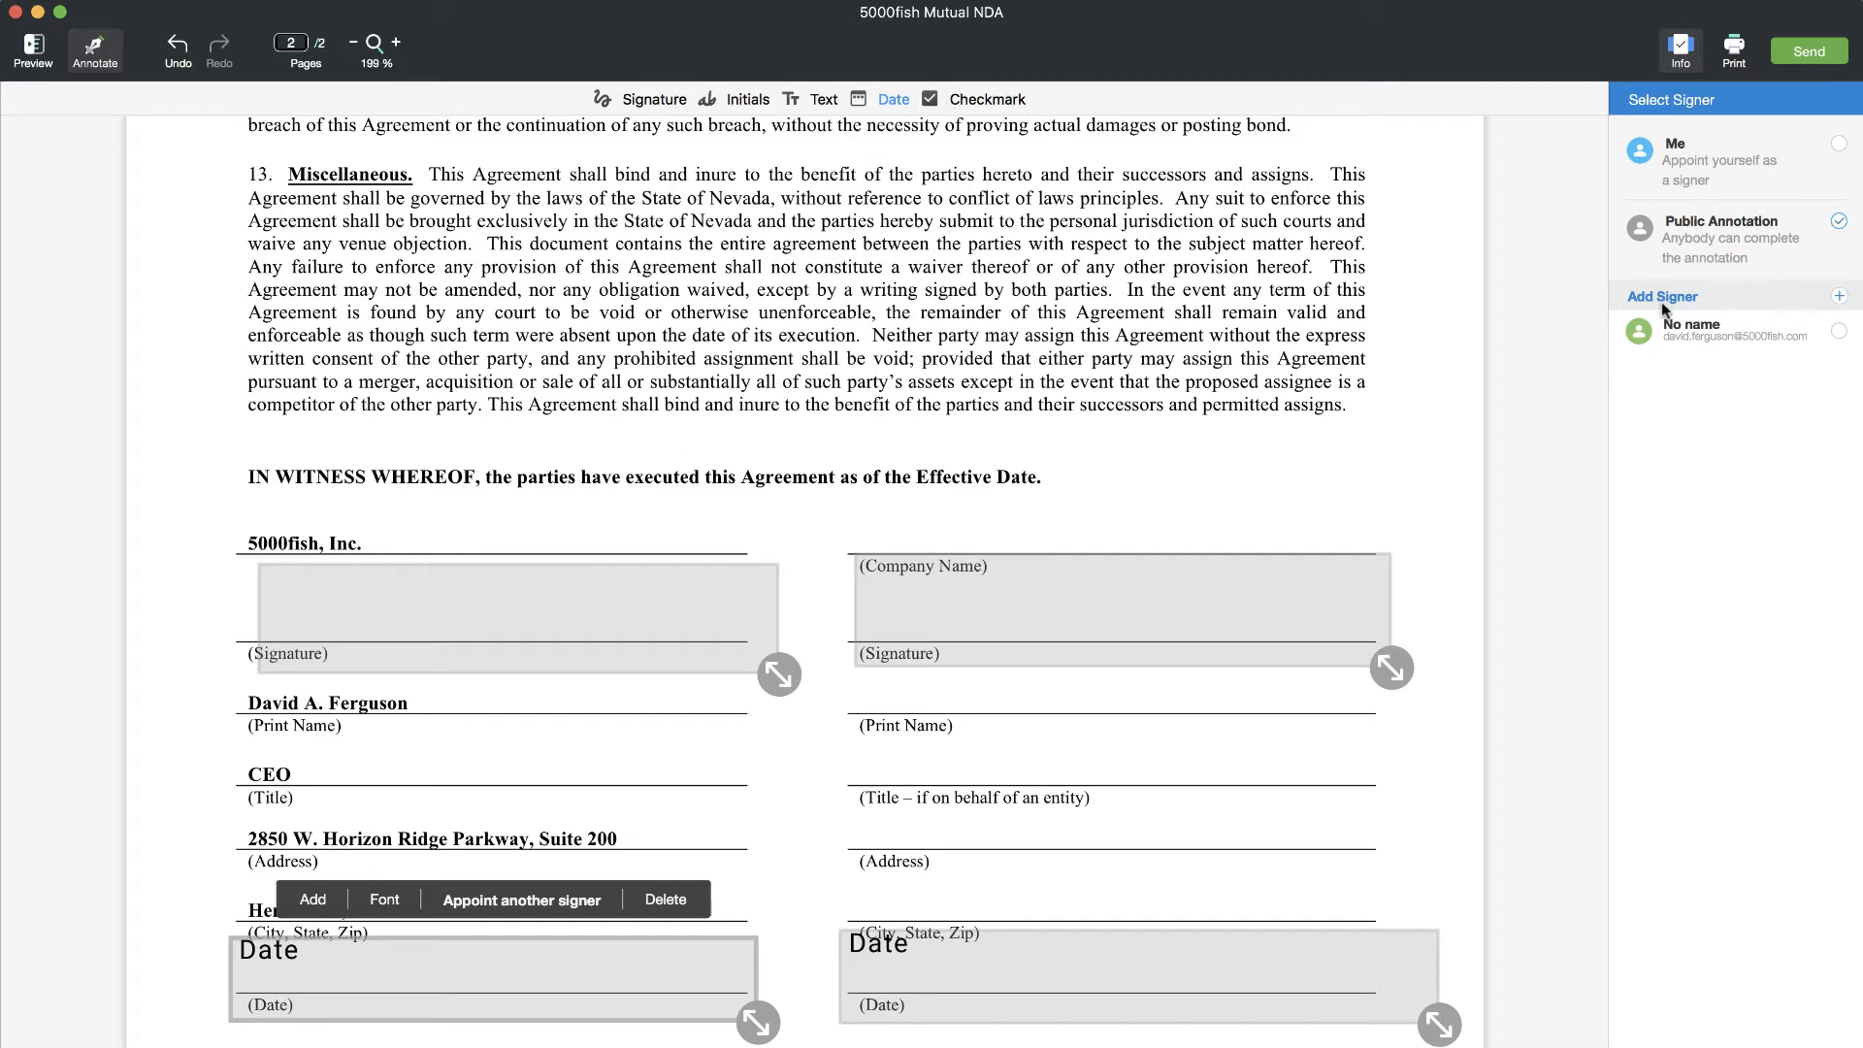
pyautogui.click(1839, 143)
pyautogui.click(1149, 611)
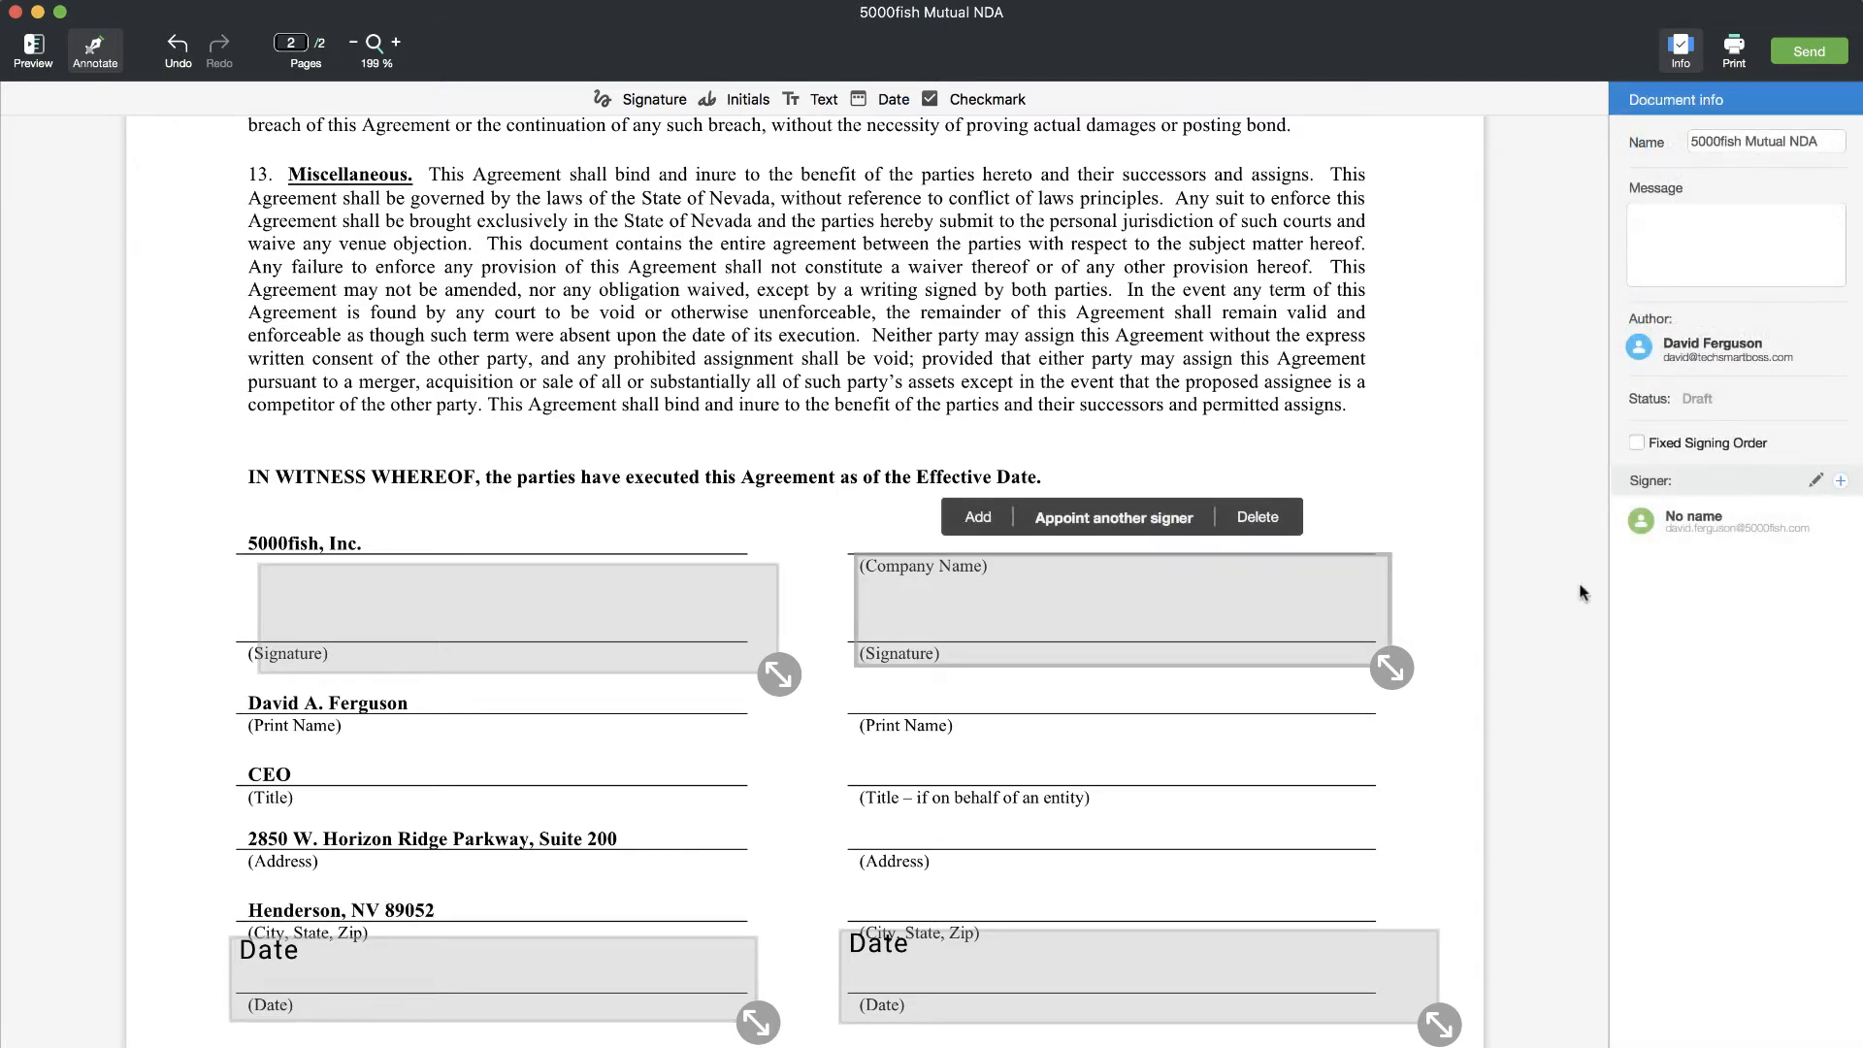
# - Appoint the right-hand signature and date fields to the No name recipient
pyautogui.click(1134, 519)
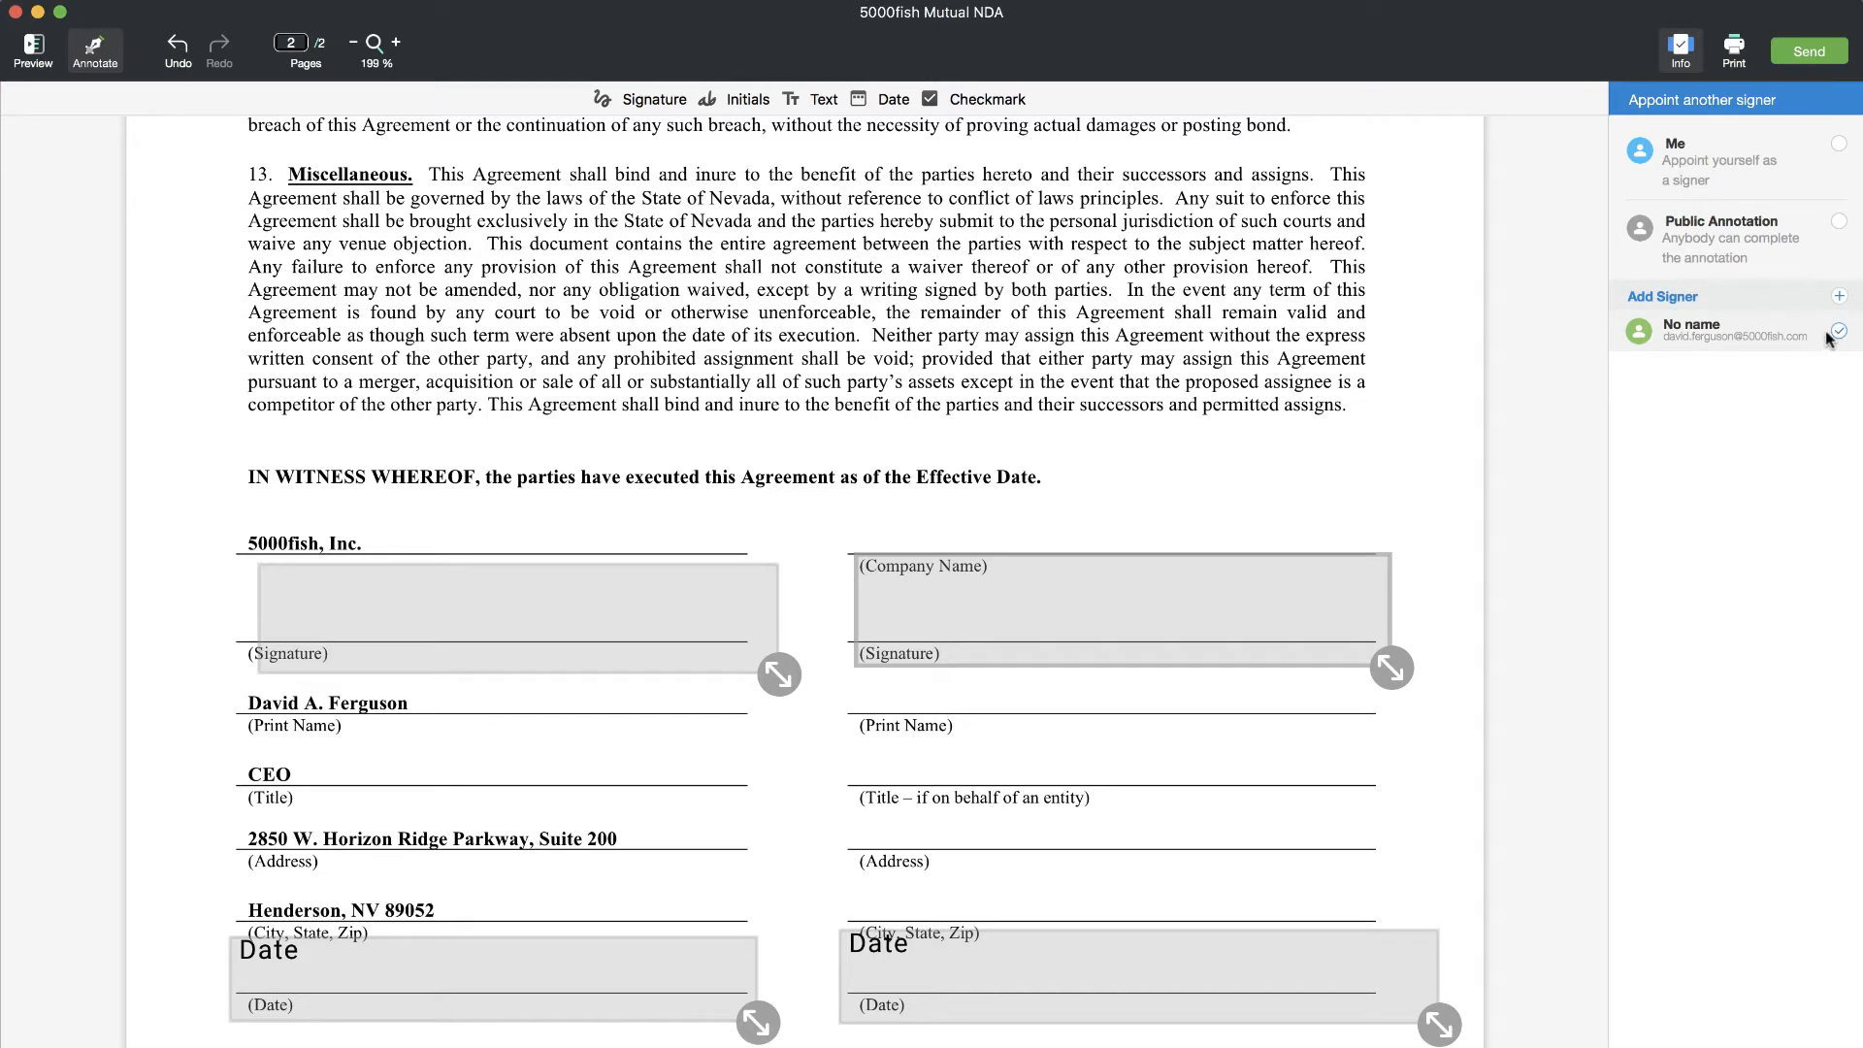
pyautogui.click(1161, 658)
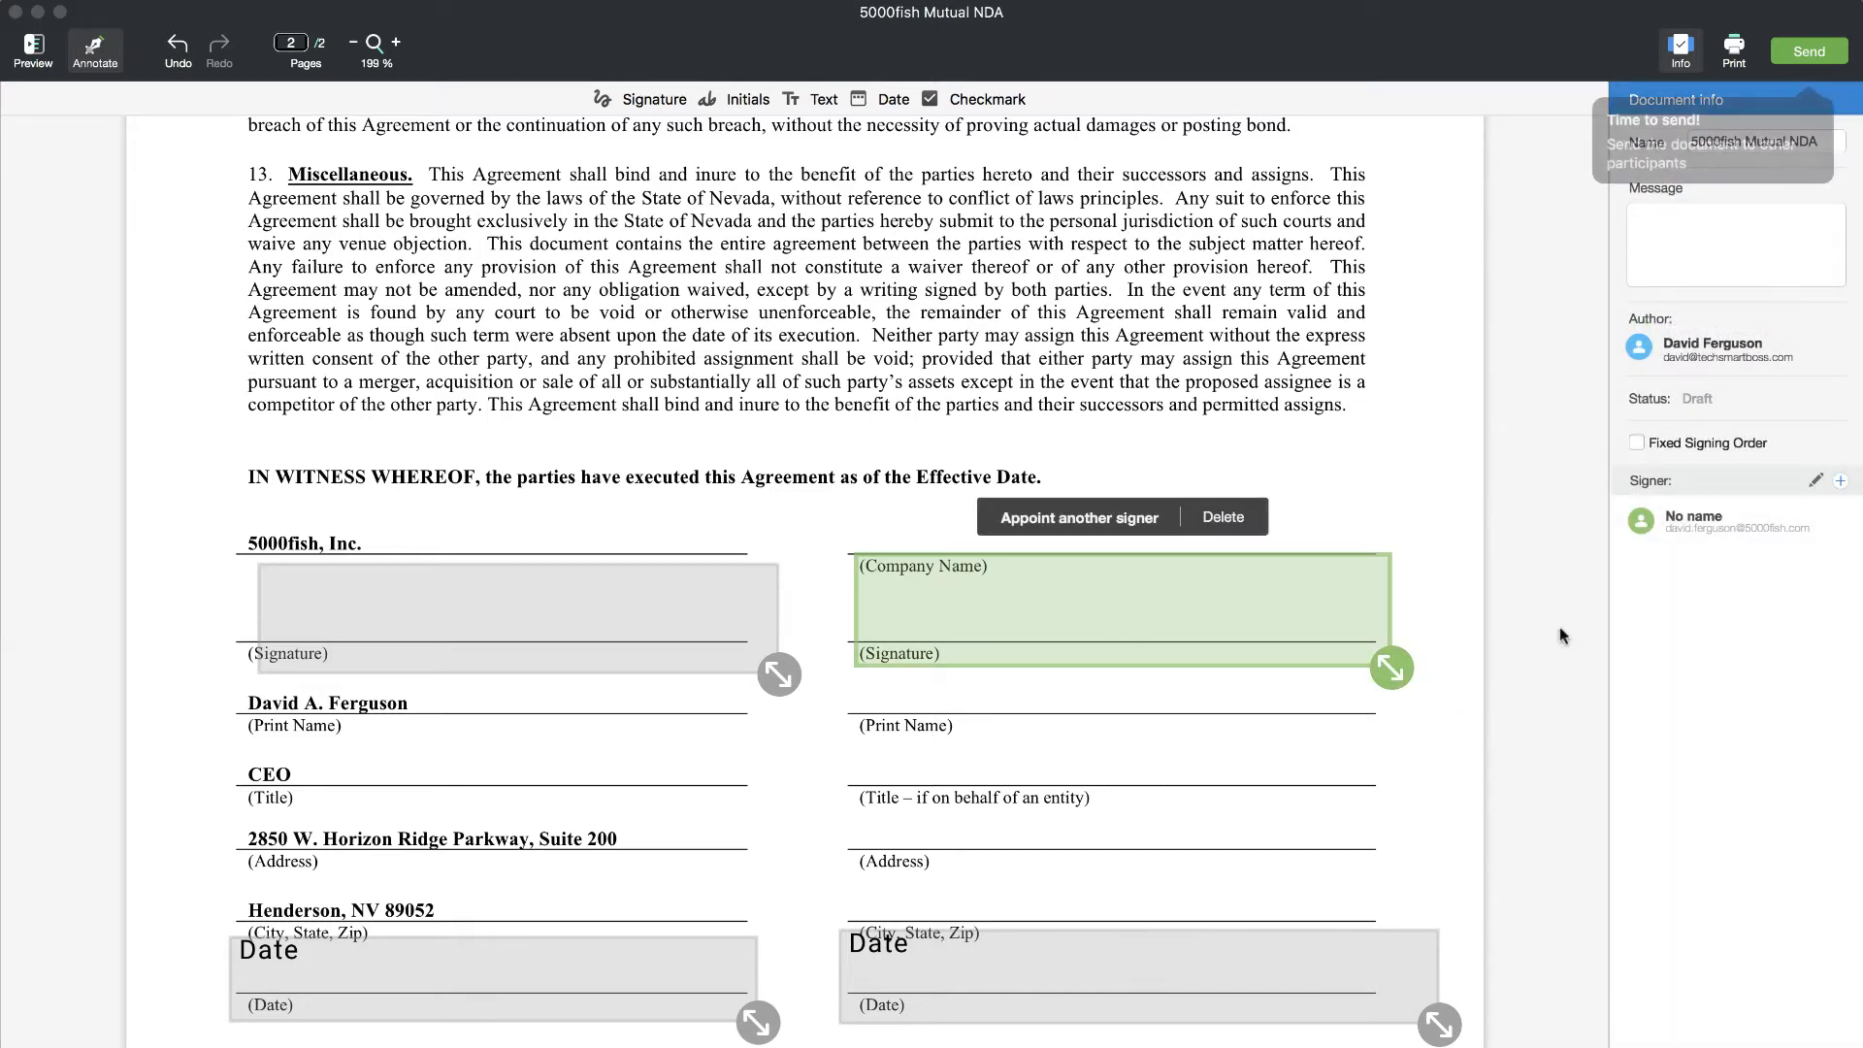
pyautogui.click(1816, 480)
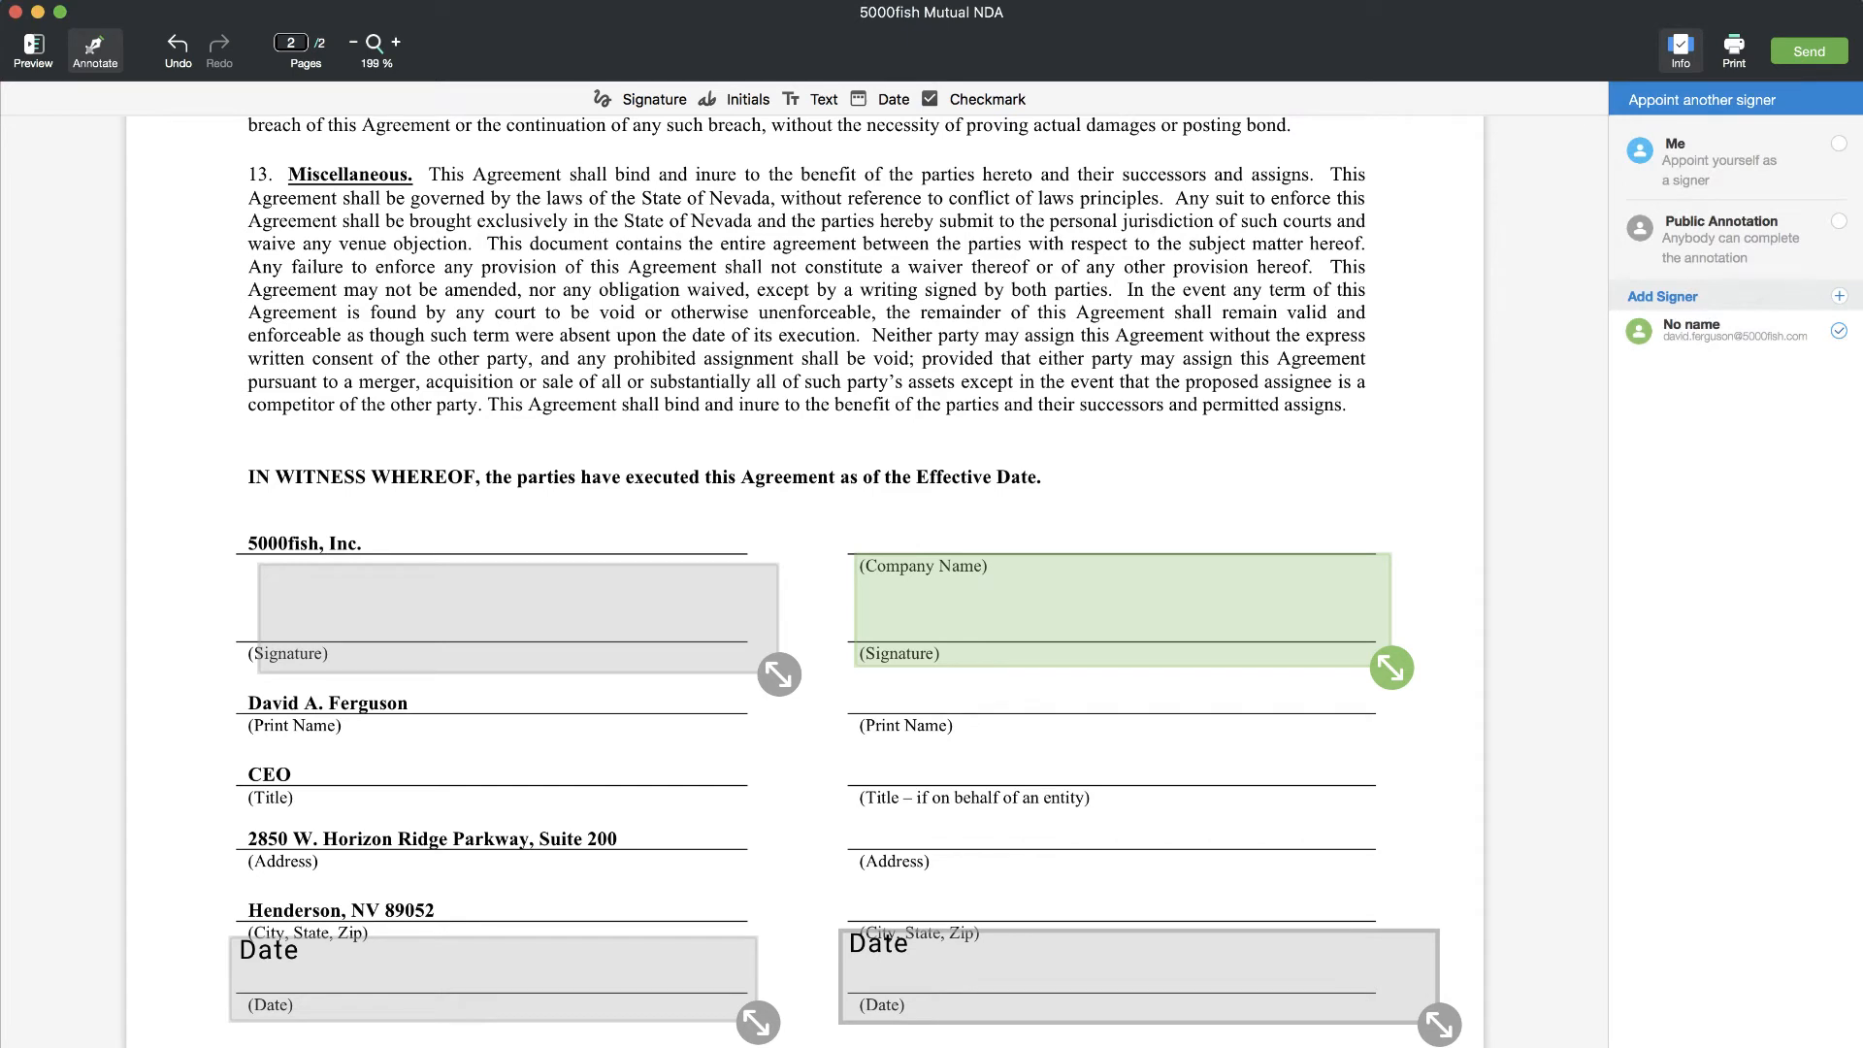
# - Appoint the left-hand 5000fish signature and date fields to Me
pyautogui.click(488, 652)
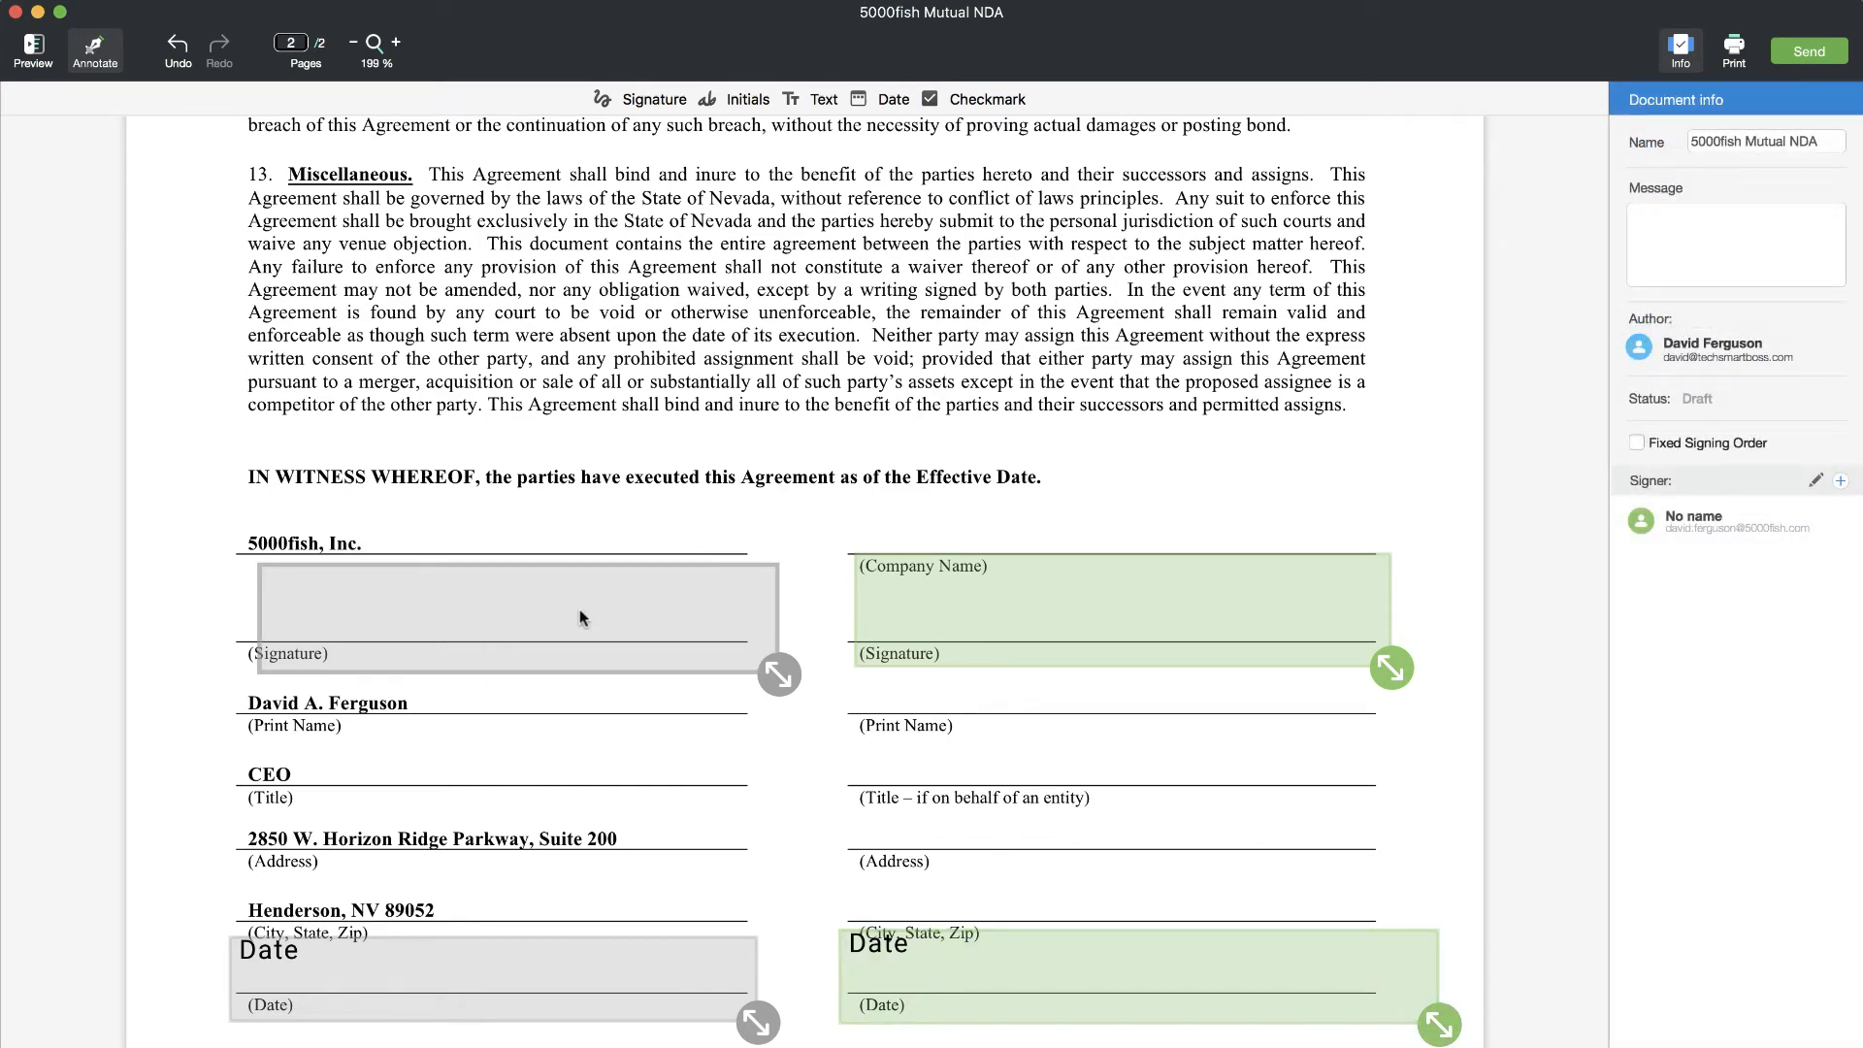
pyautogui.click(536, 527)
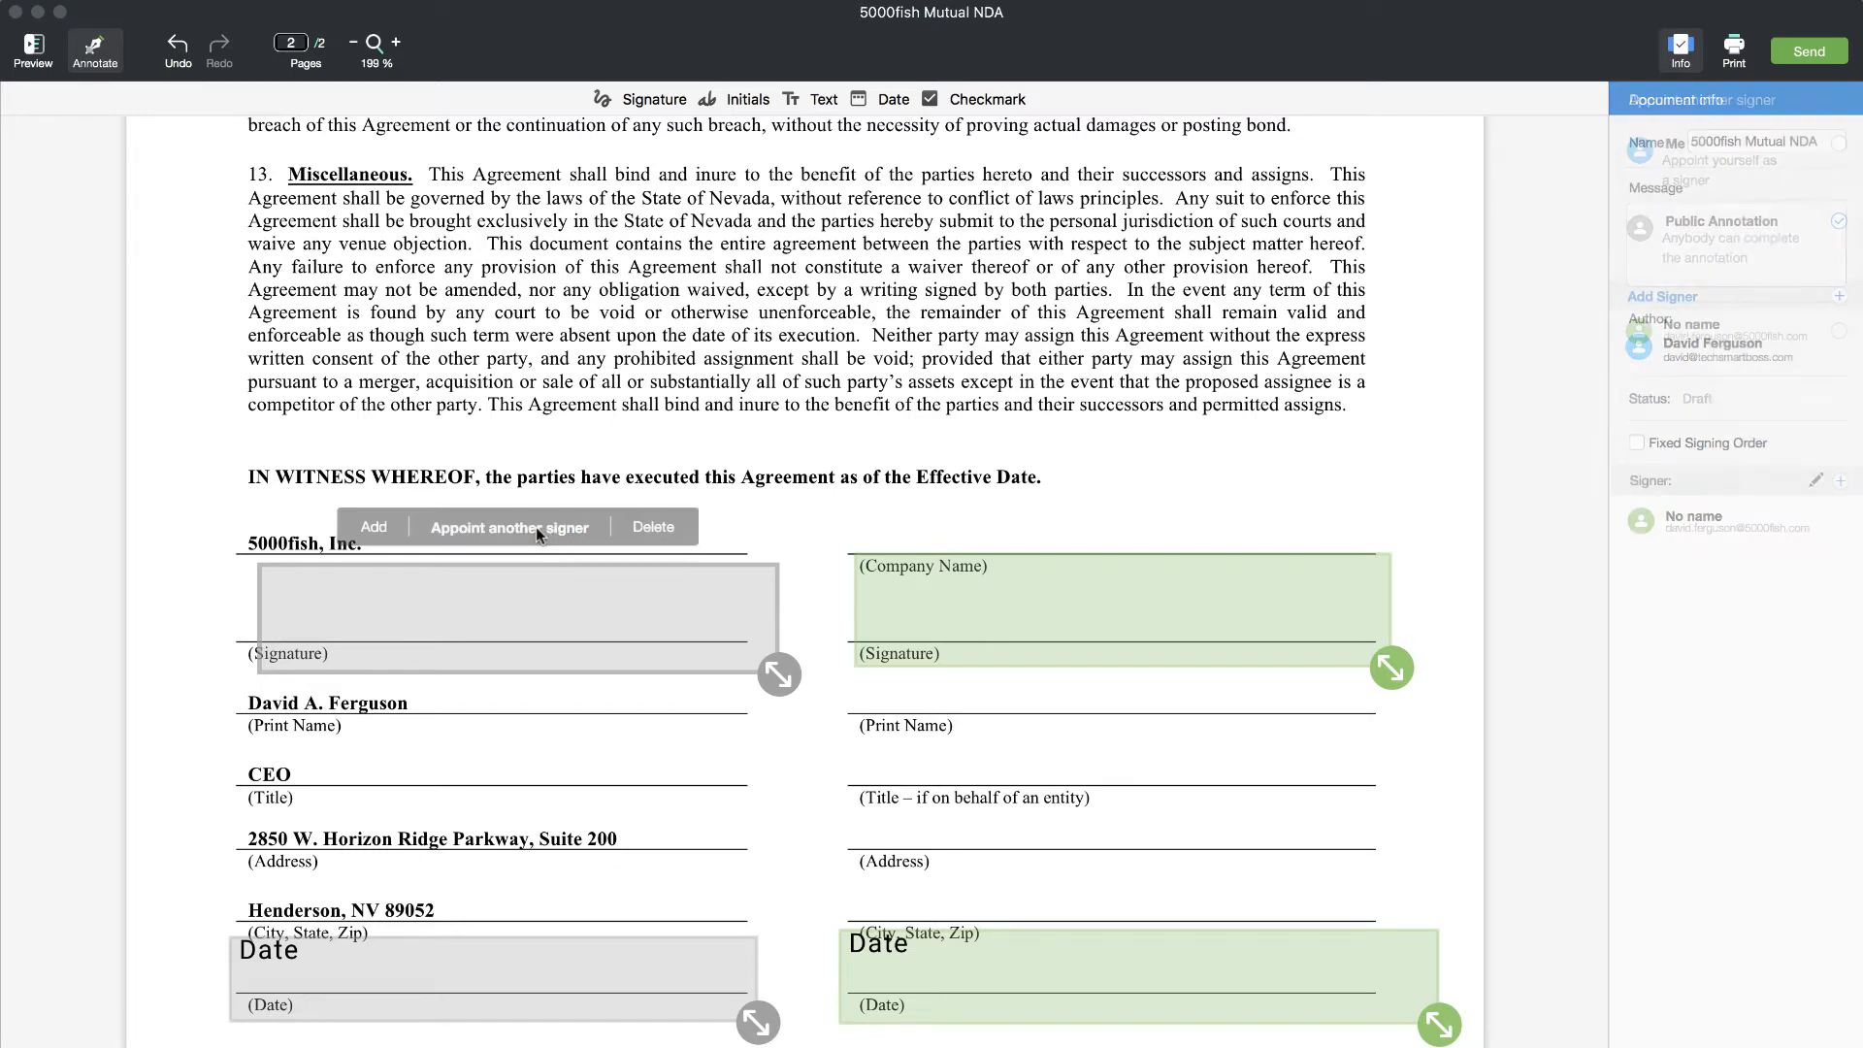
pyautogui.click(1839, 143)
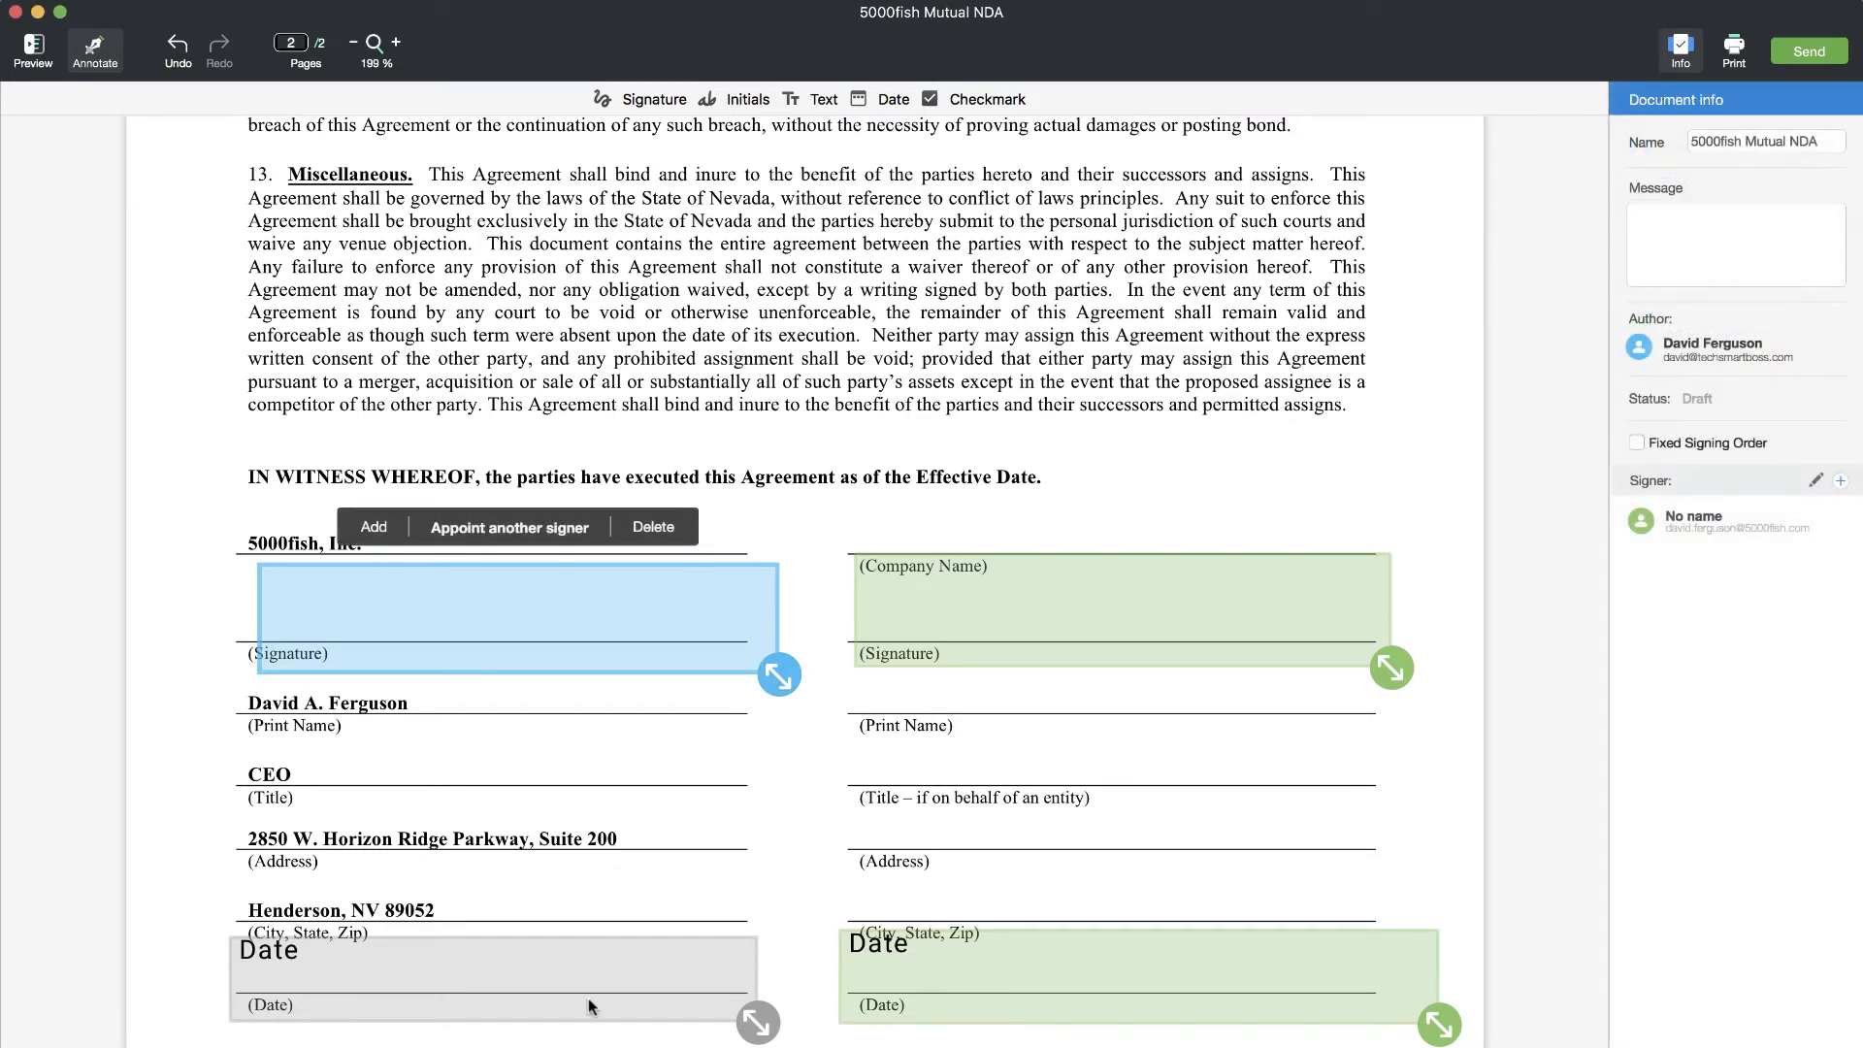
pyautogui.click(532, 988)
pyautogui.click(506, 901)
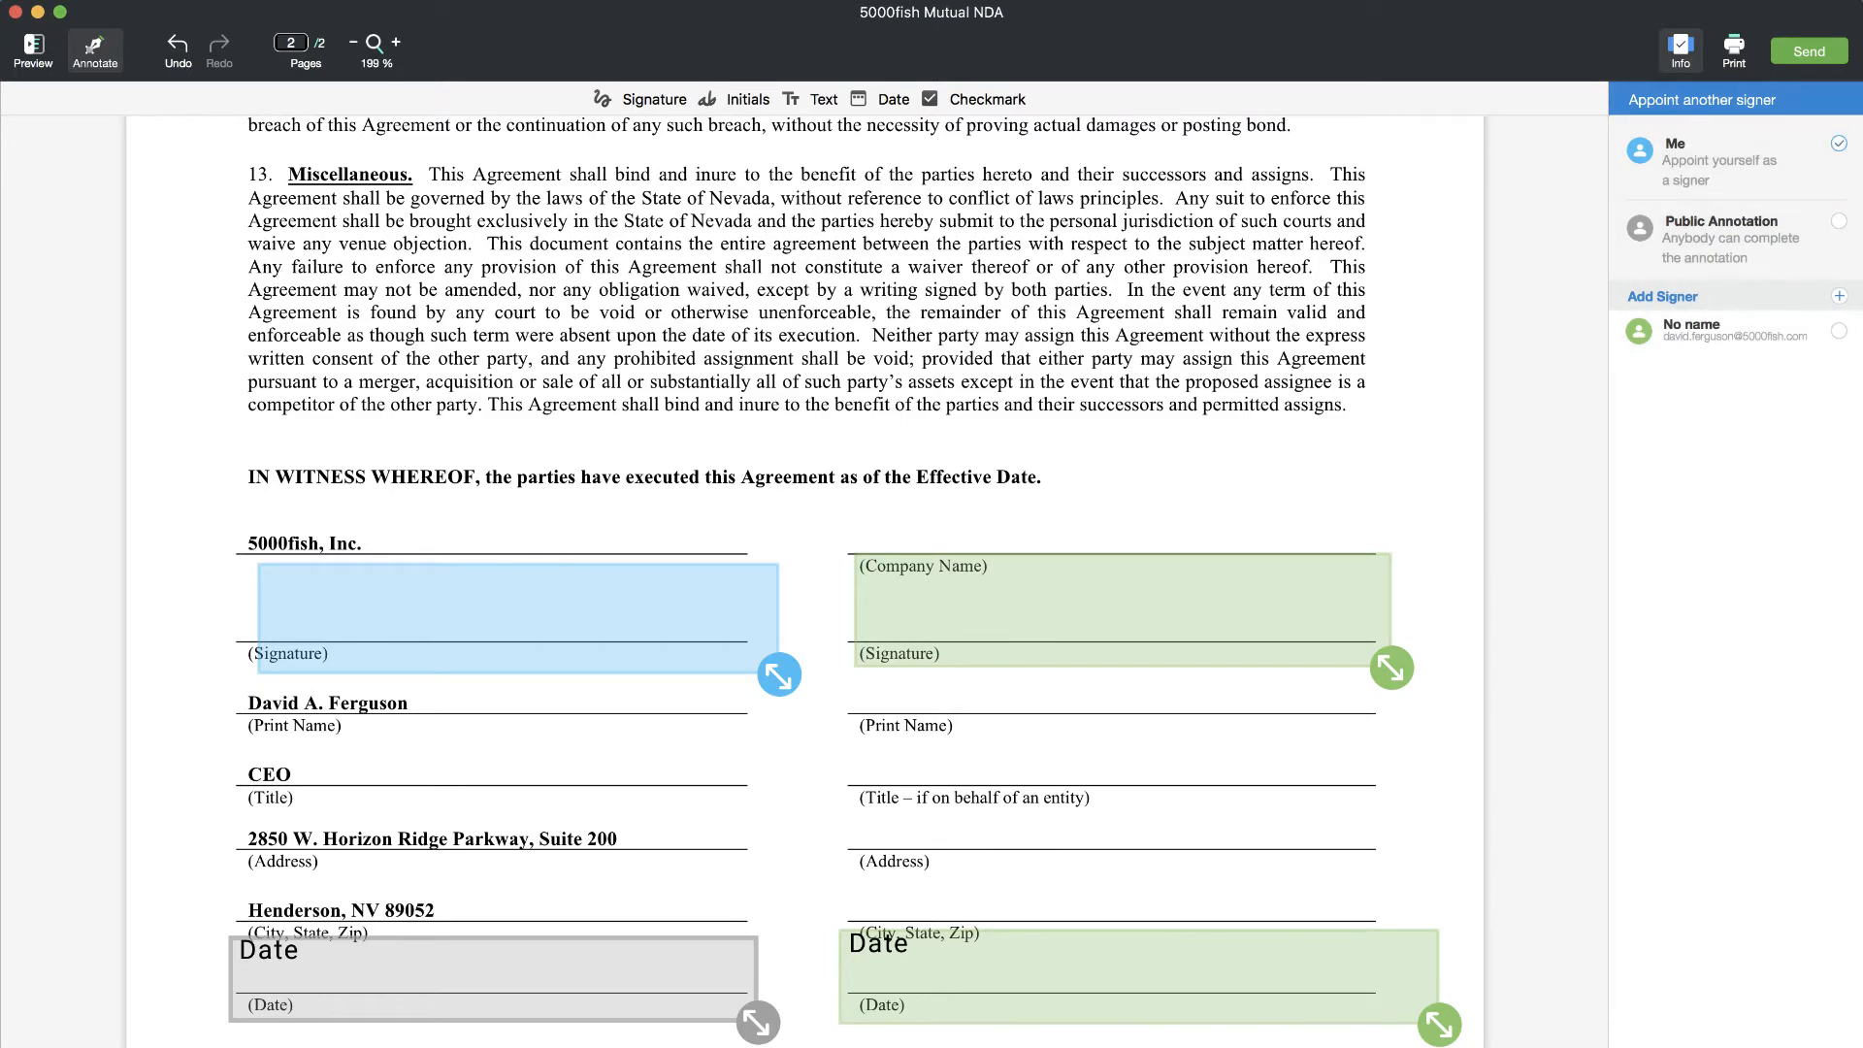
pyautogui.click(1839, 144)
pyautogui.scroll(15, 922, 419)
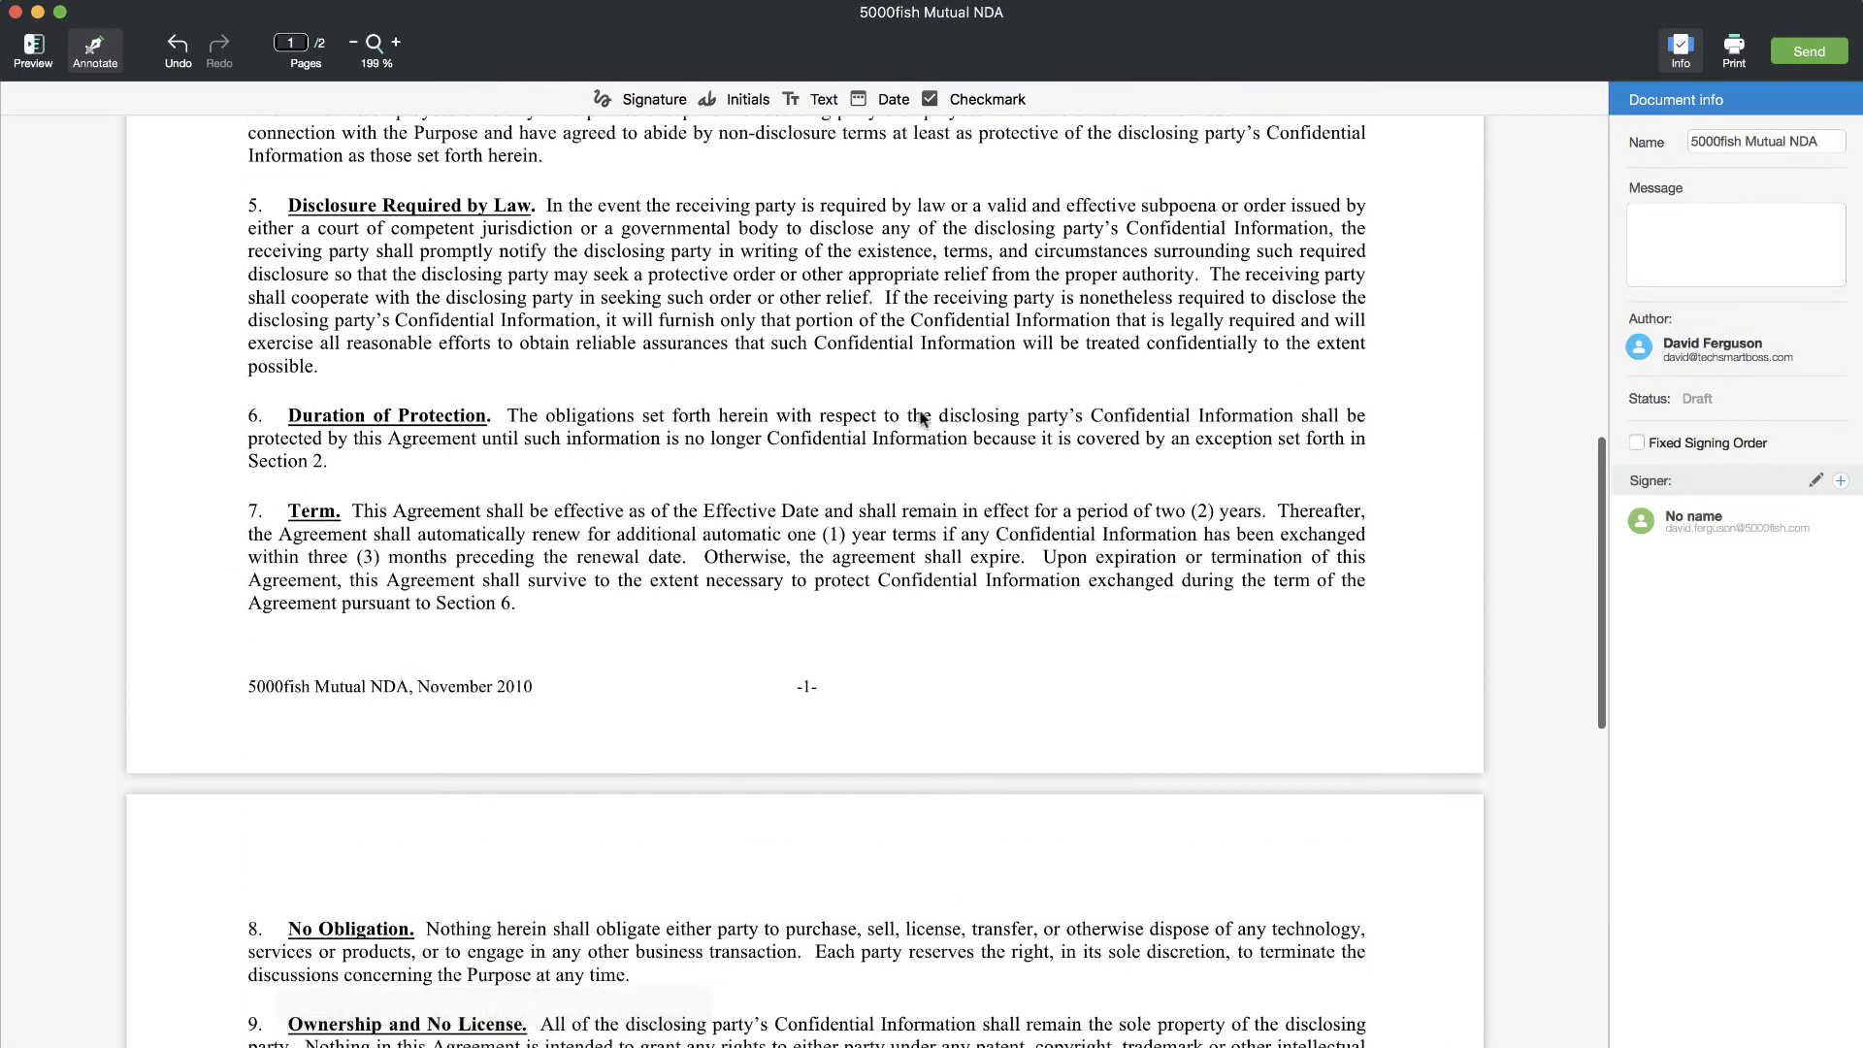
pyautogui.scroll(10, 922, 419)
pyautogui.click(601, 418)
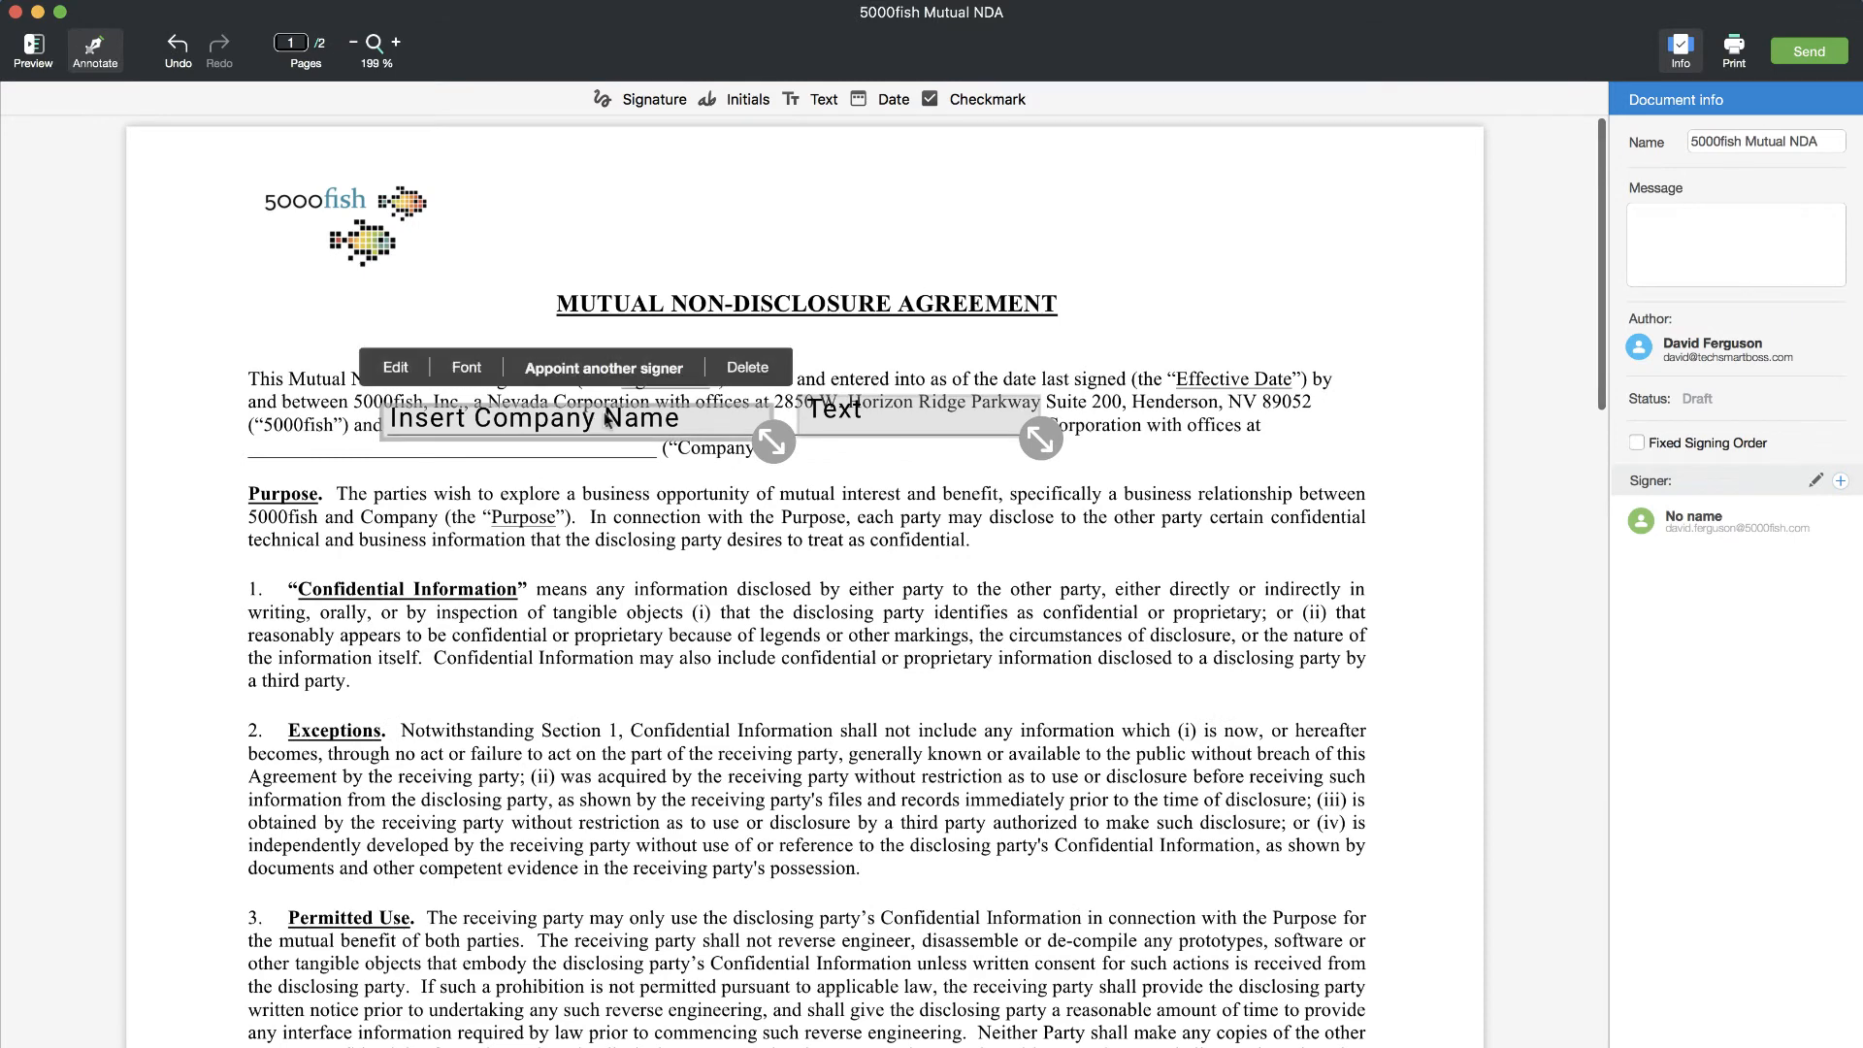
pyautogui.click(616, 373)
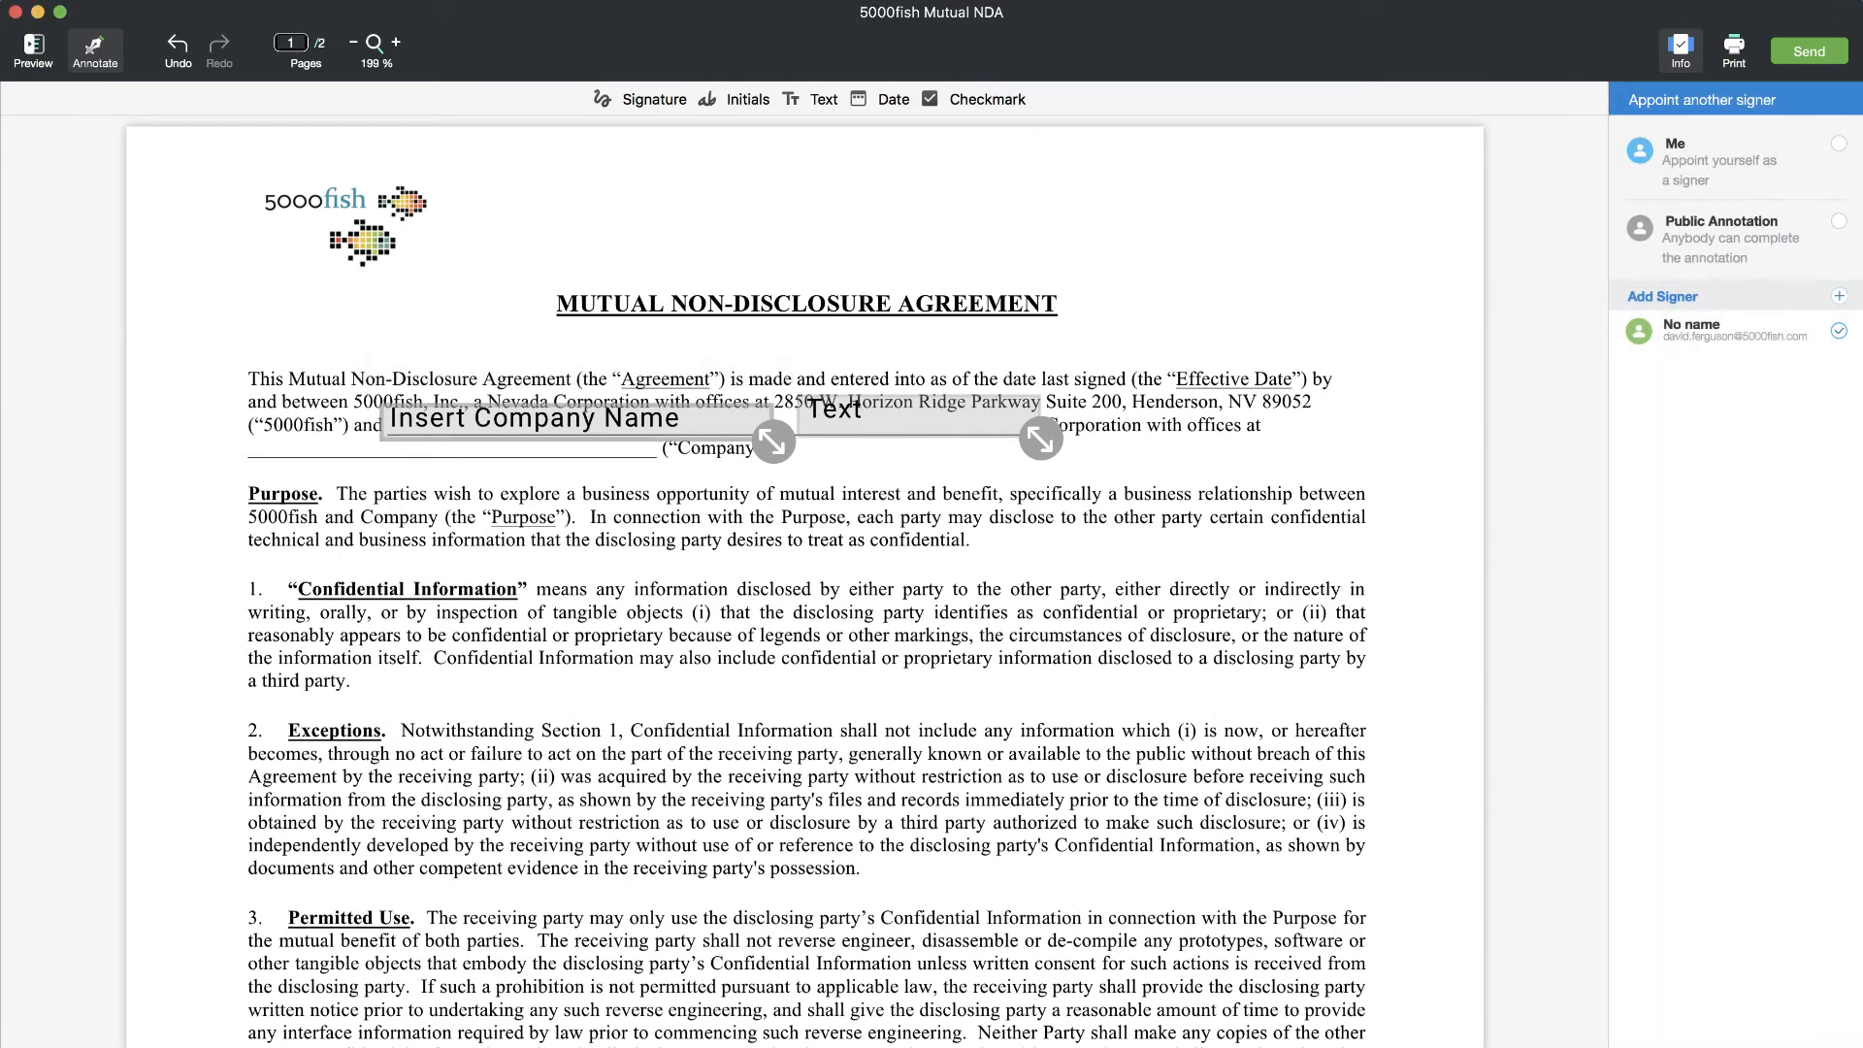
pyautogui.click(938, 408)
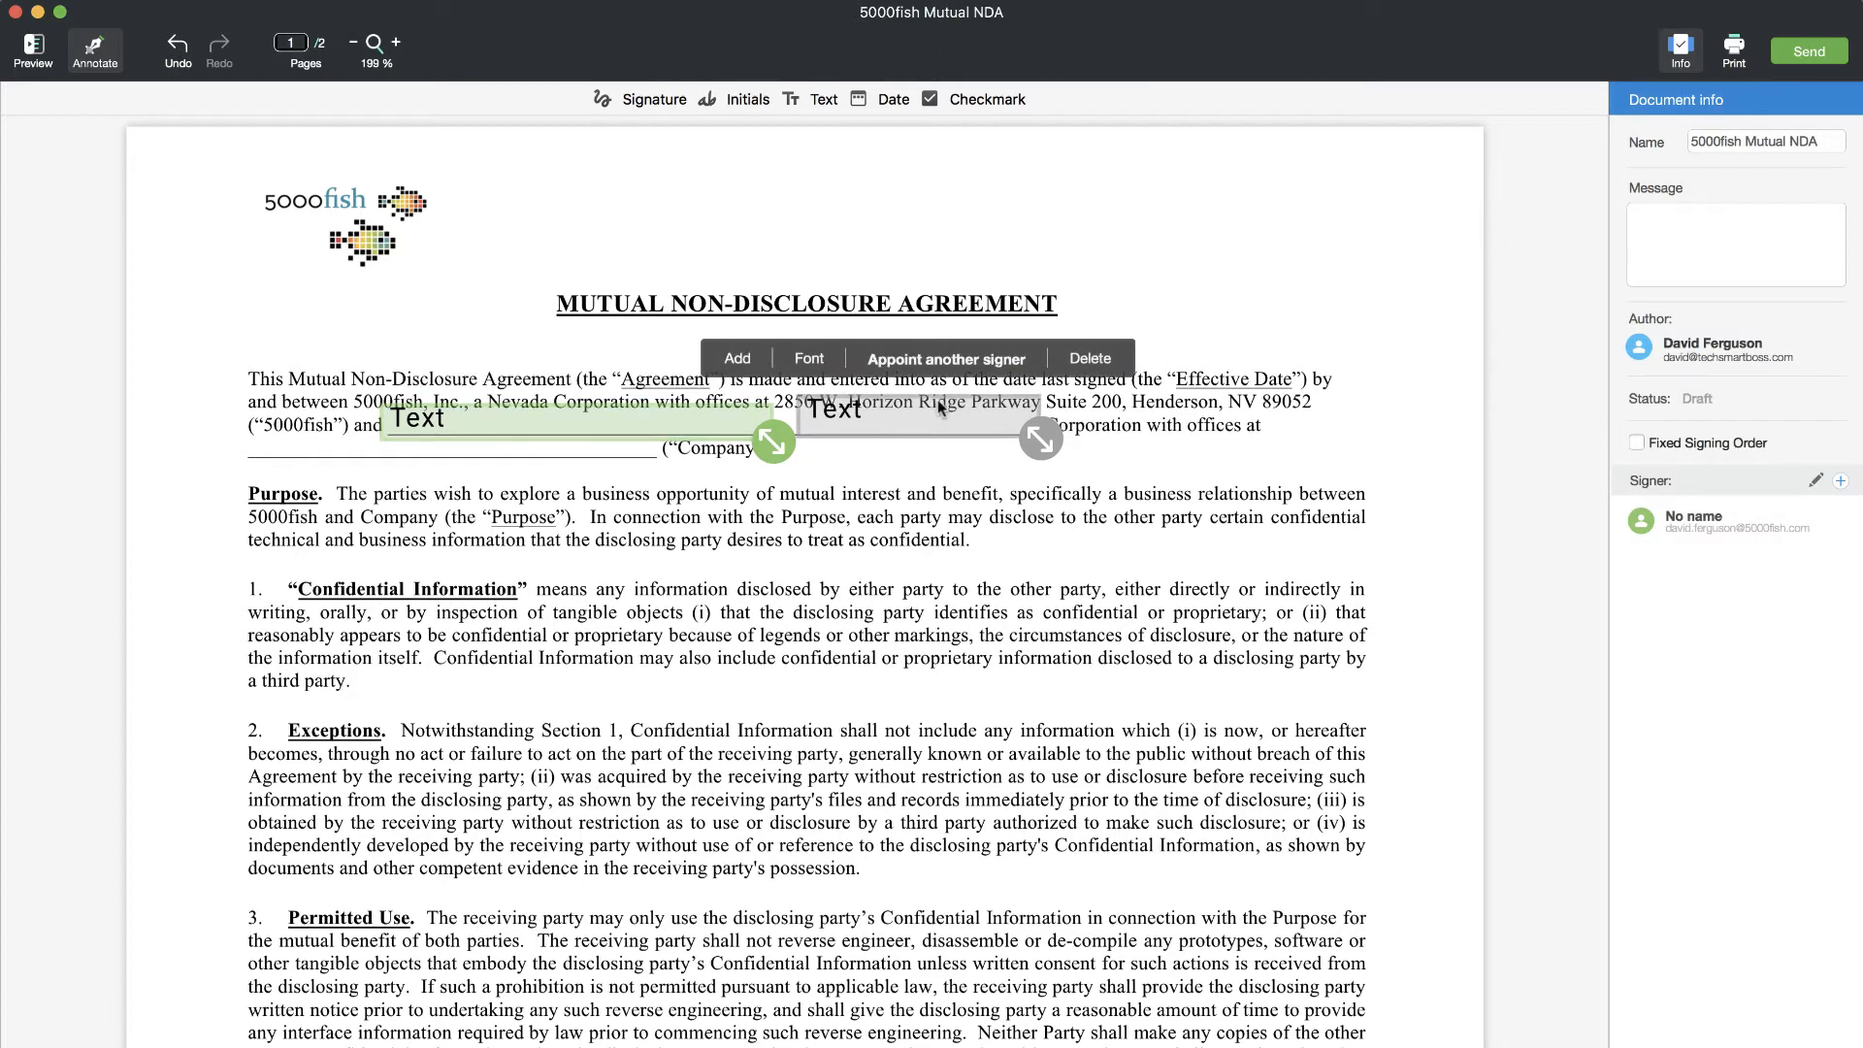
pyautogui.click(1024, 361)
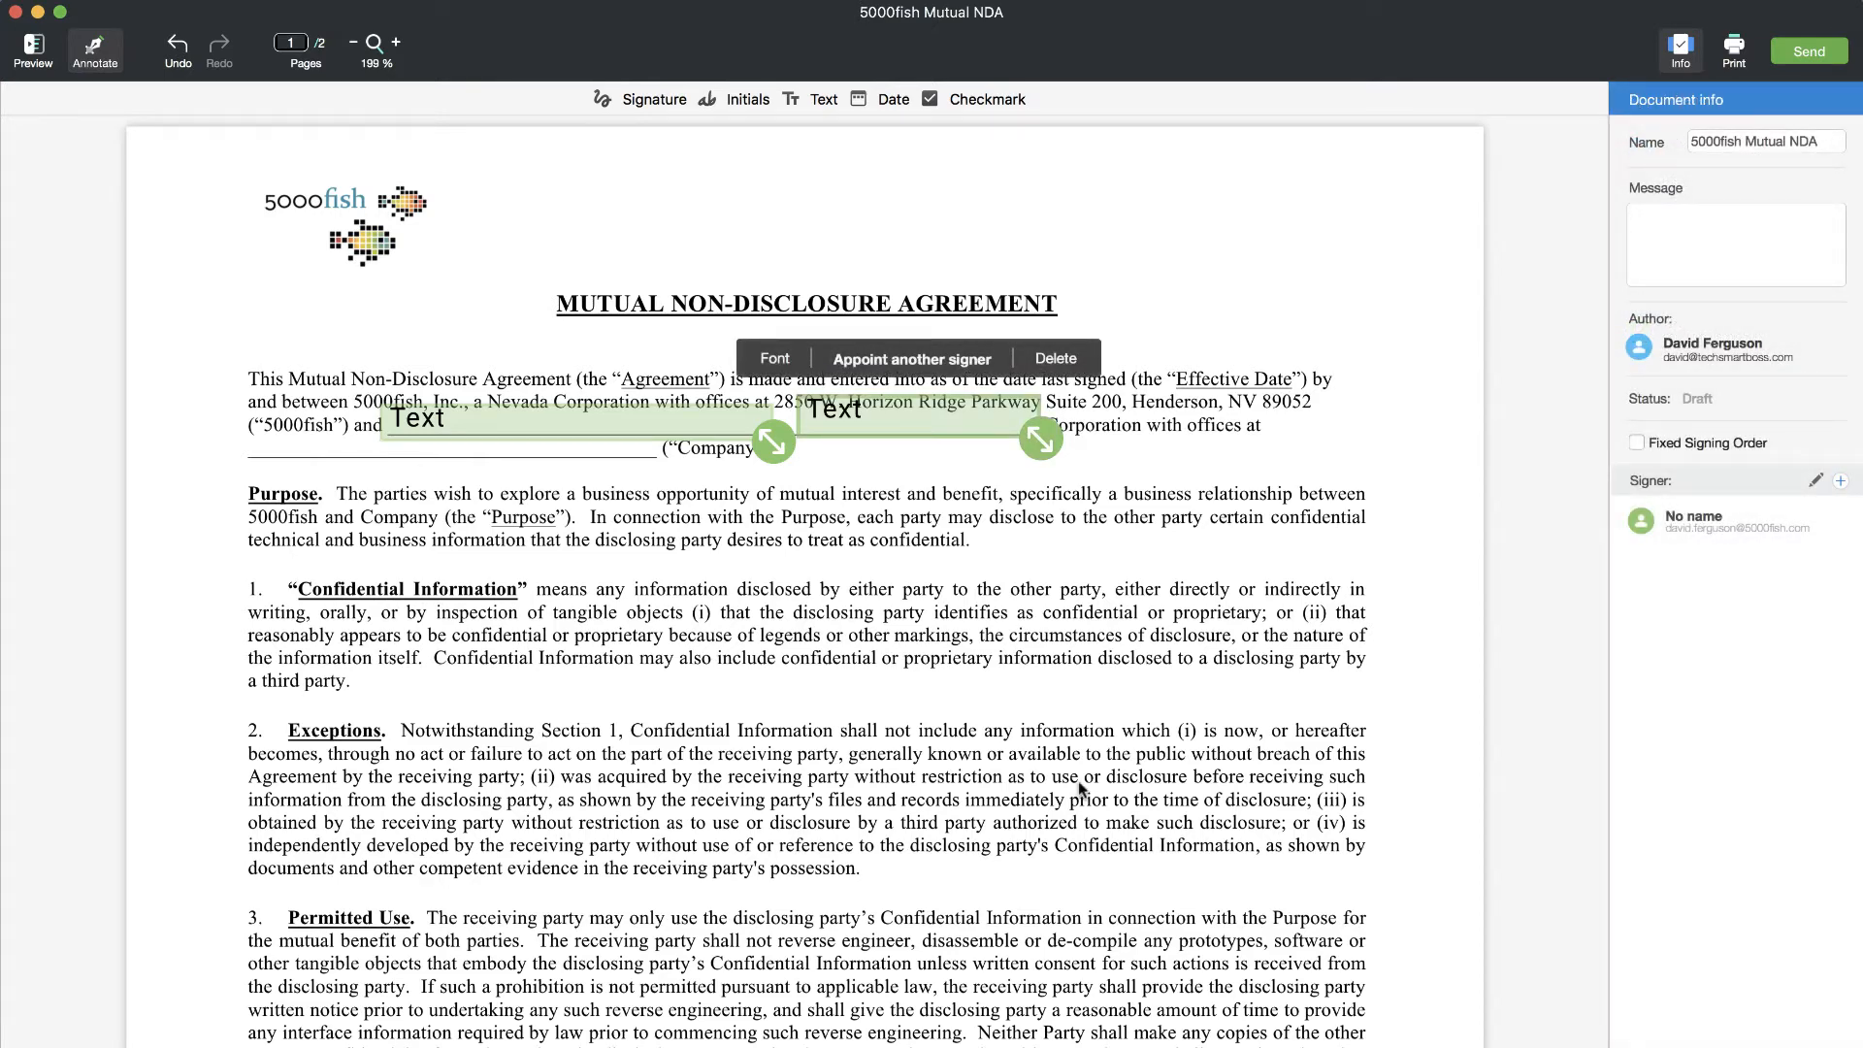
pyautogui.scroll(-10, 1079, 780)
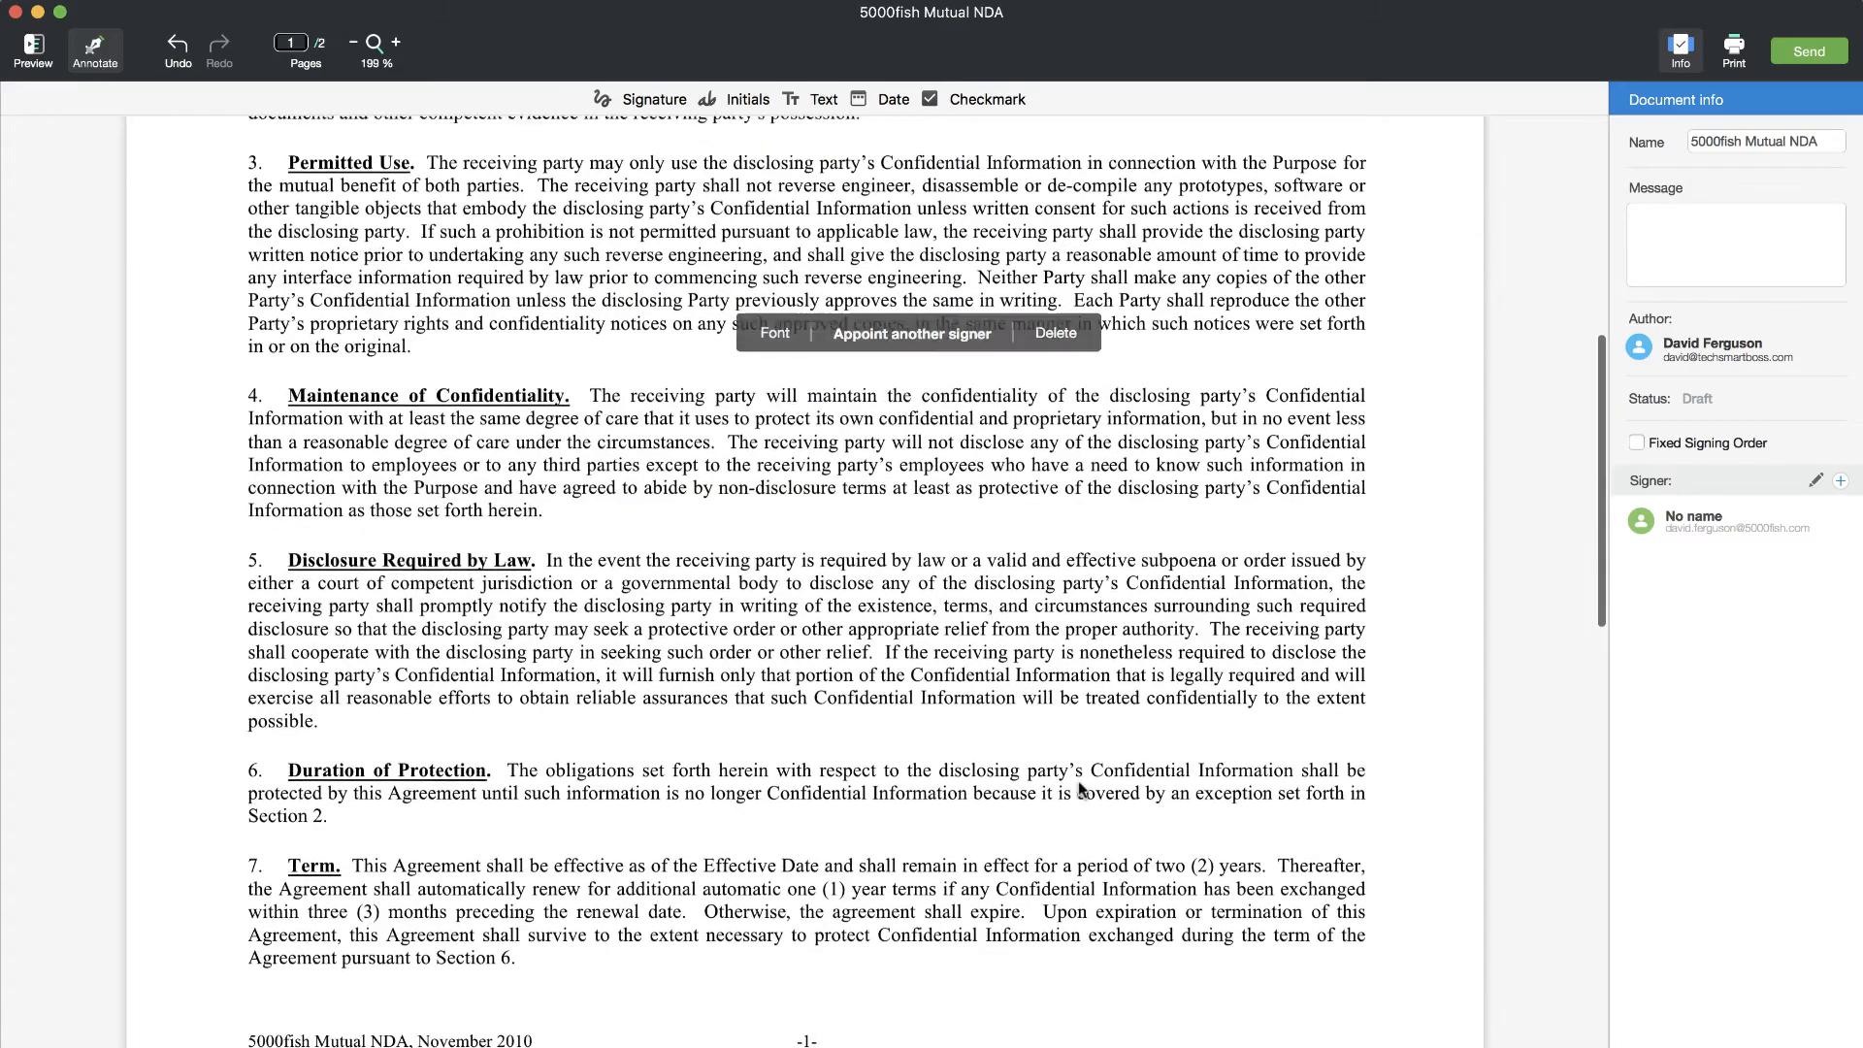
pyautogui.scroll(10, 1079, 780)
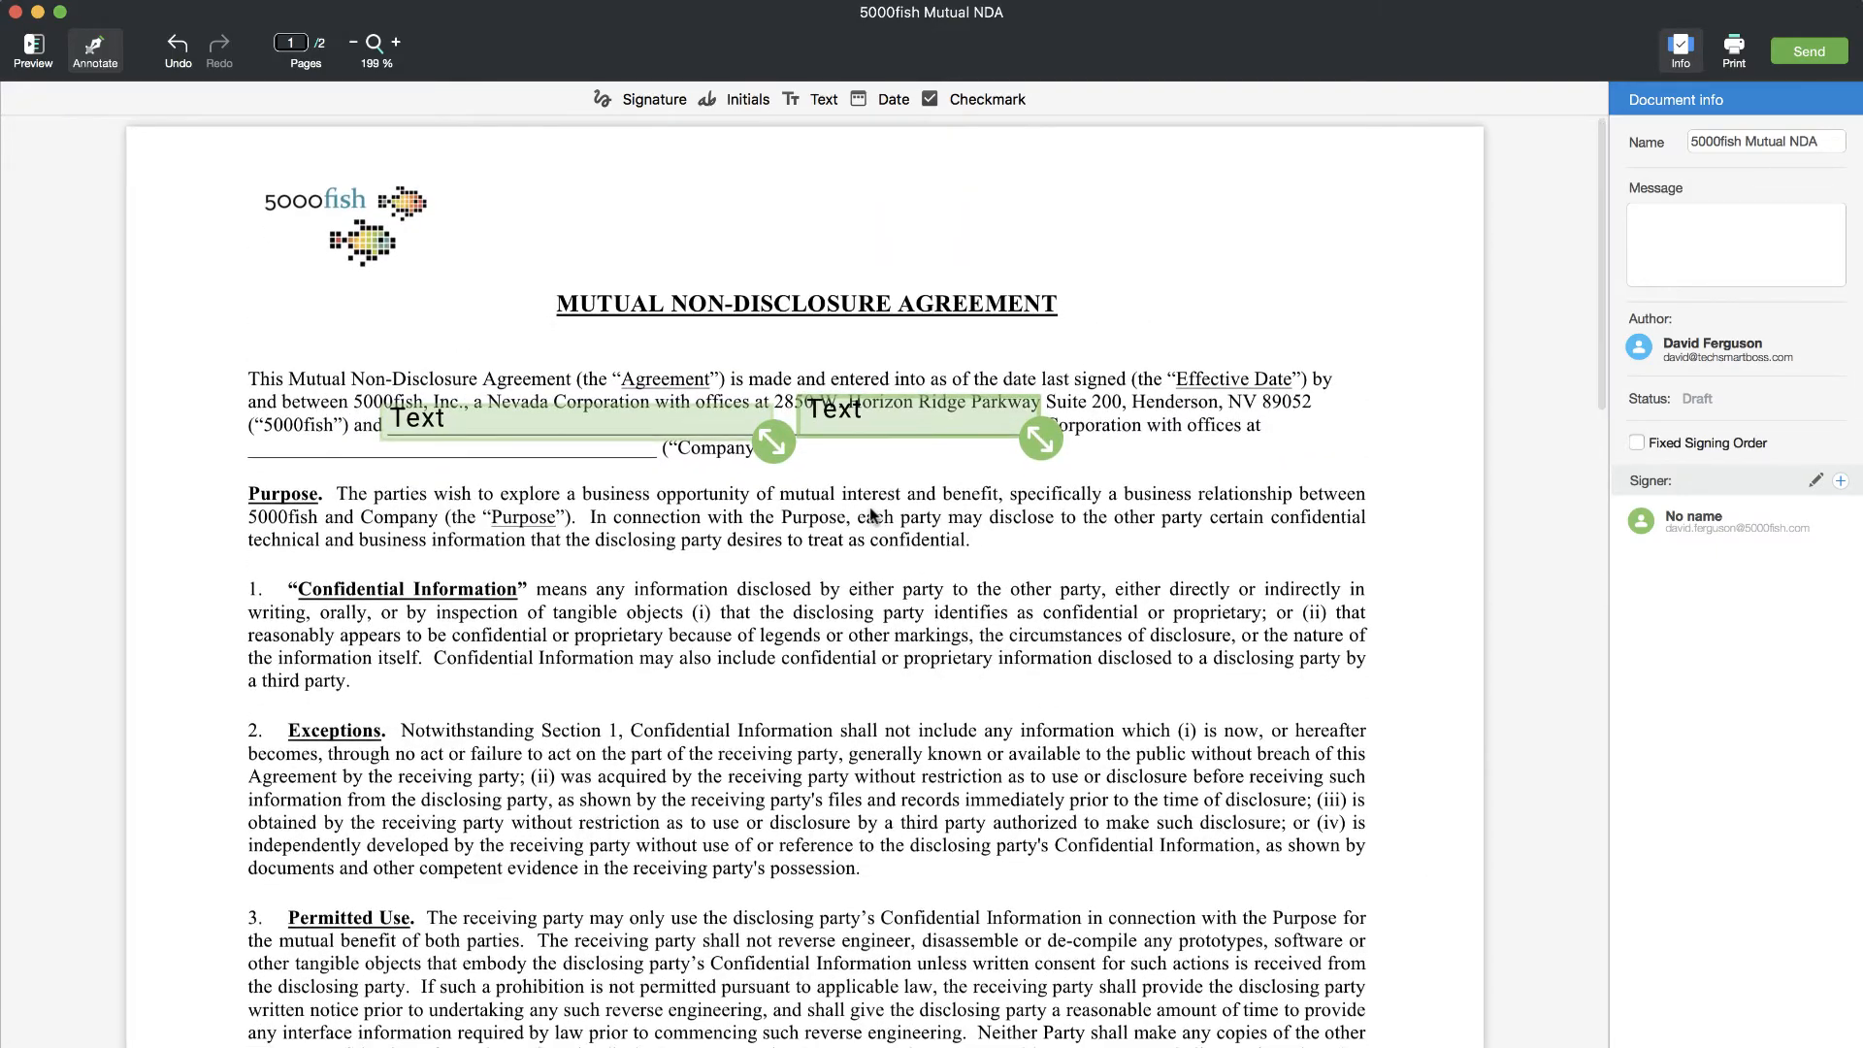
pyautogui.scroll(-15, 869, 514)
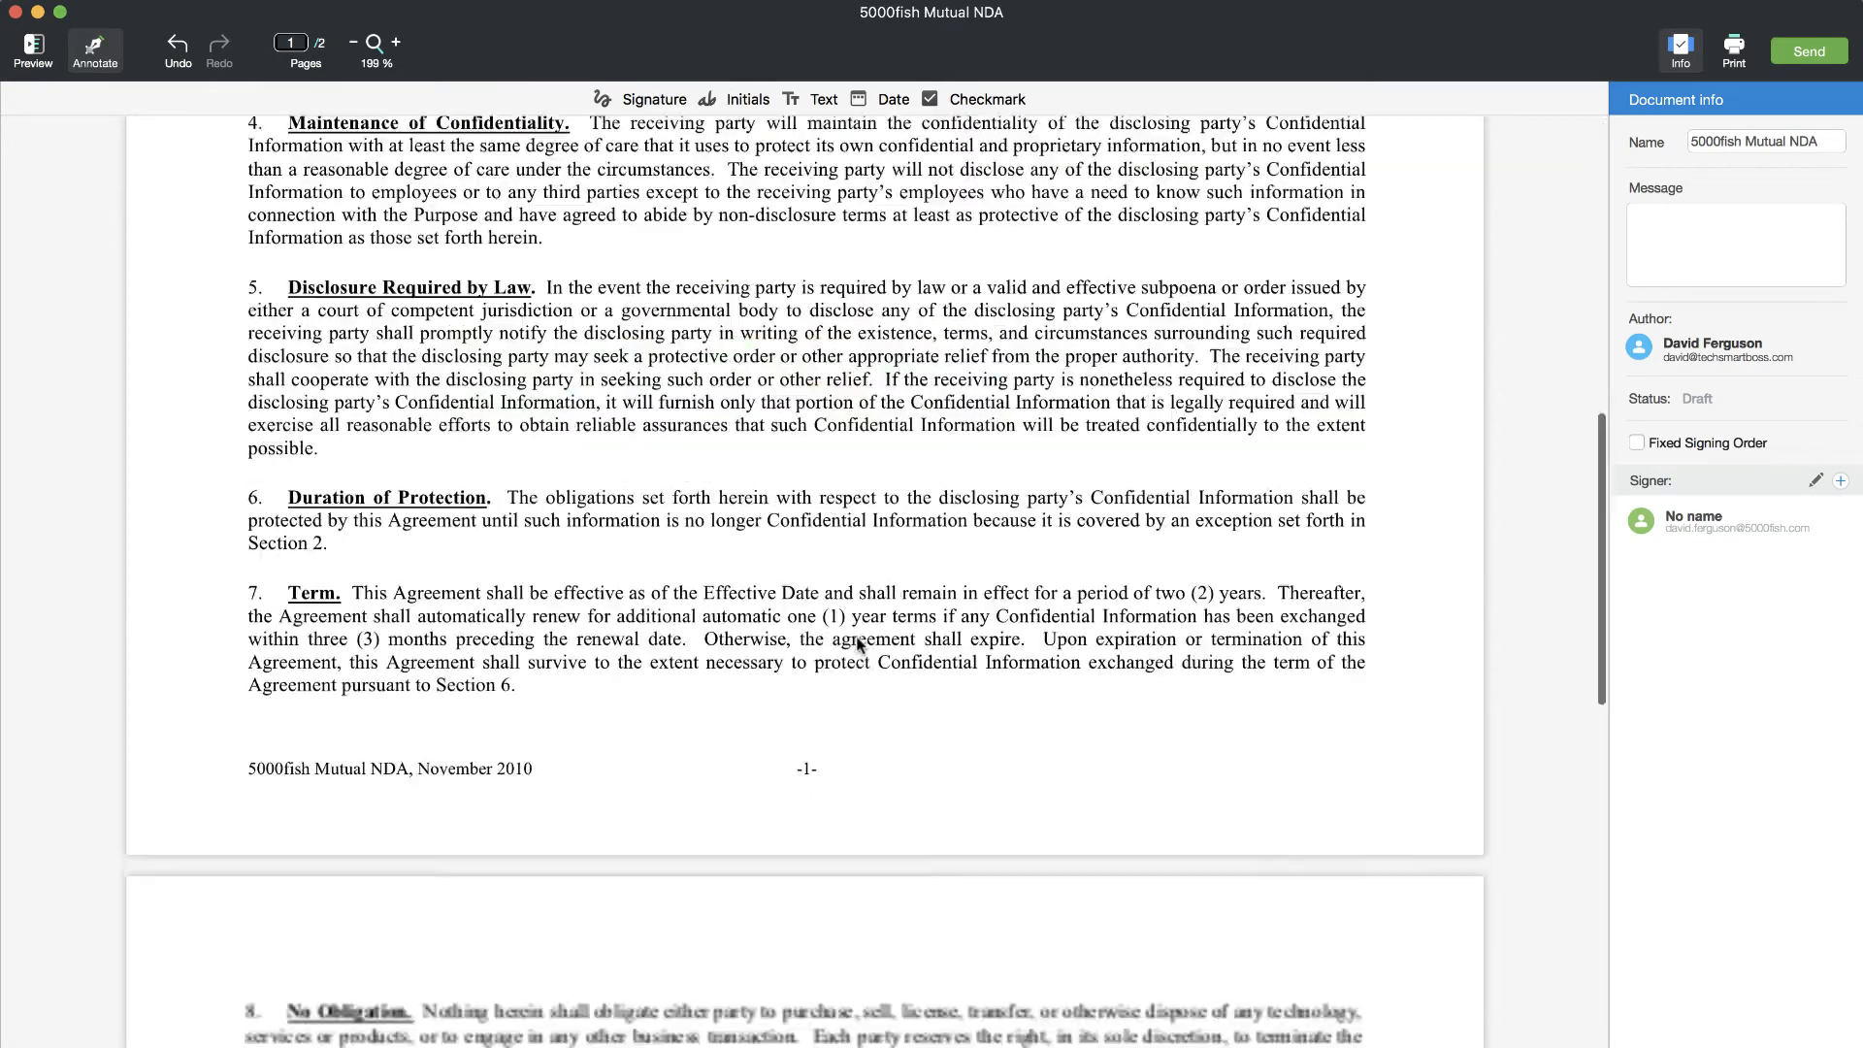
pyautogui.scroll(15, 858, 642)
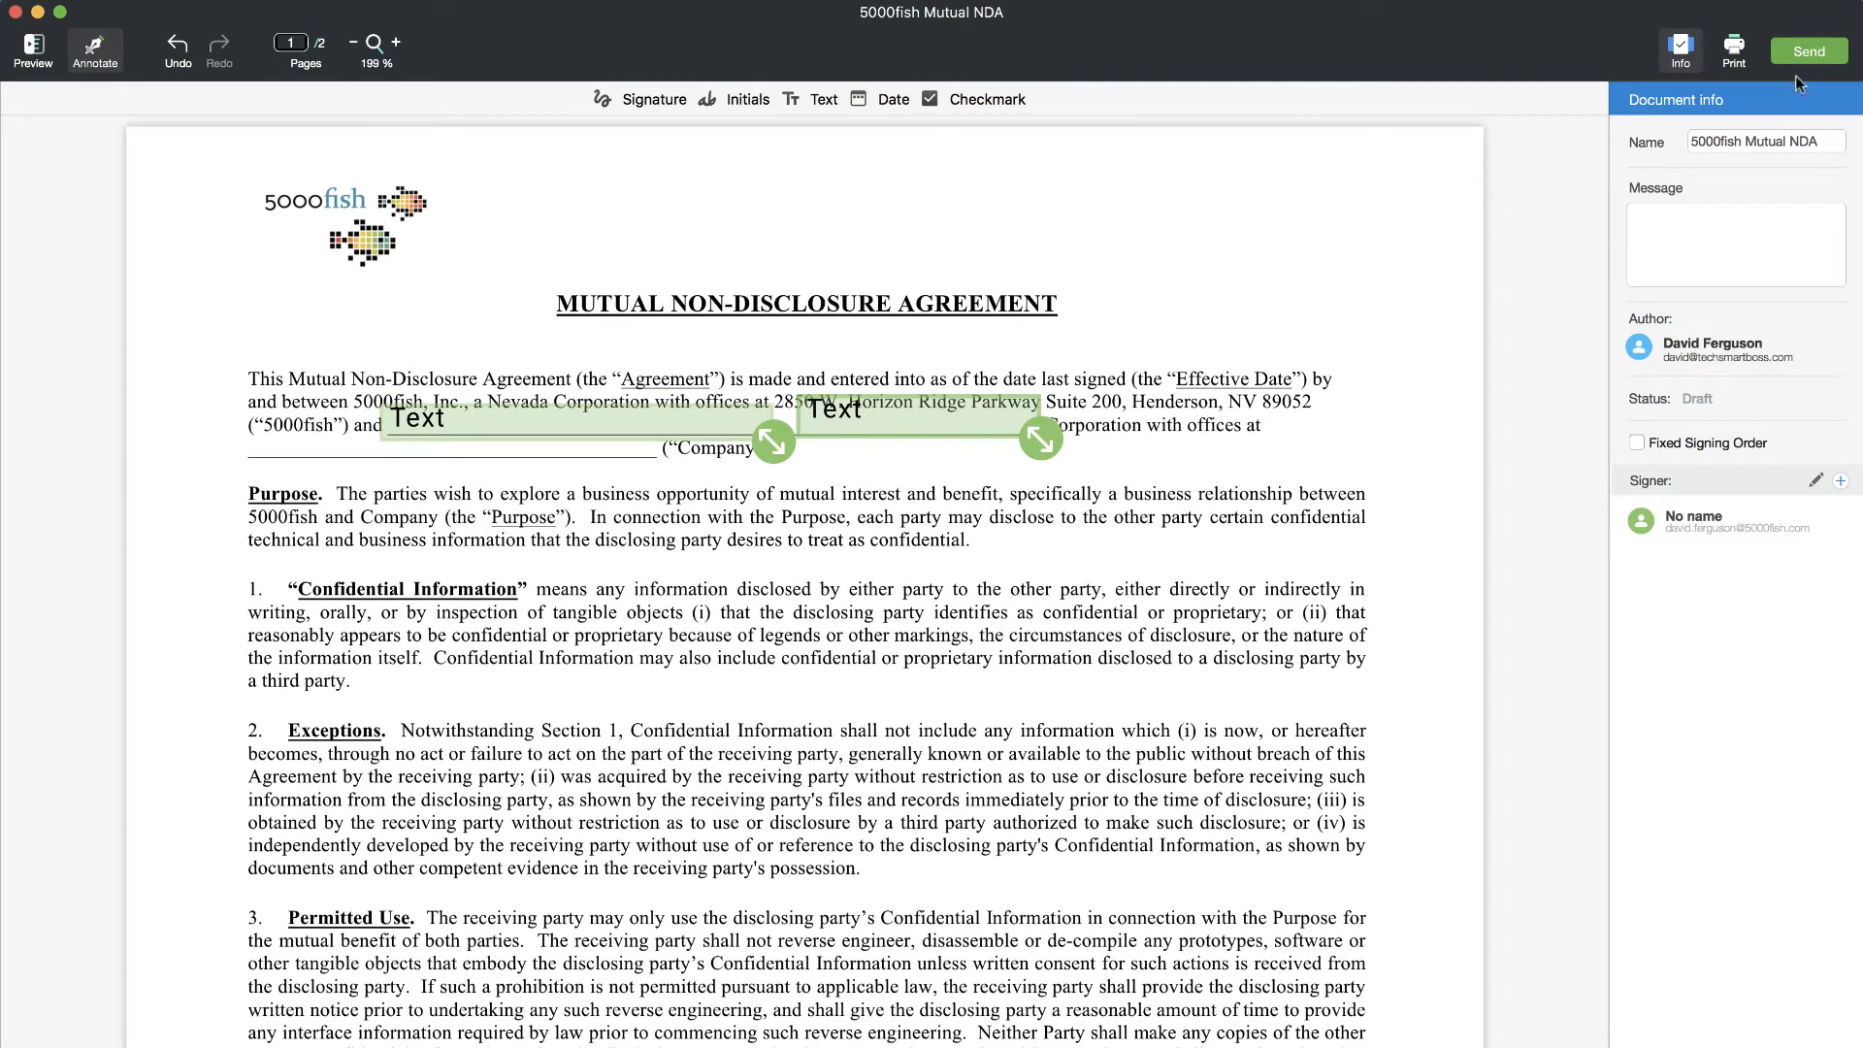
# - Attempt to send the NDA, dismiss the unfilled-required-fields Attention warning, and scroll to page 2's signatures
pyautogui.click(1809, 52)
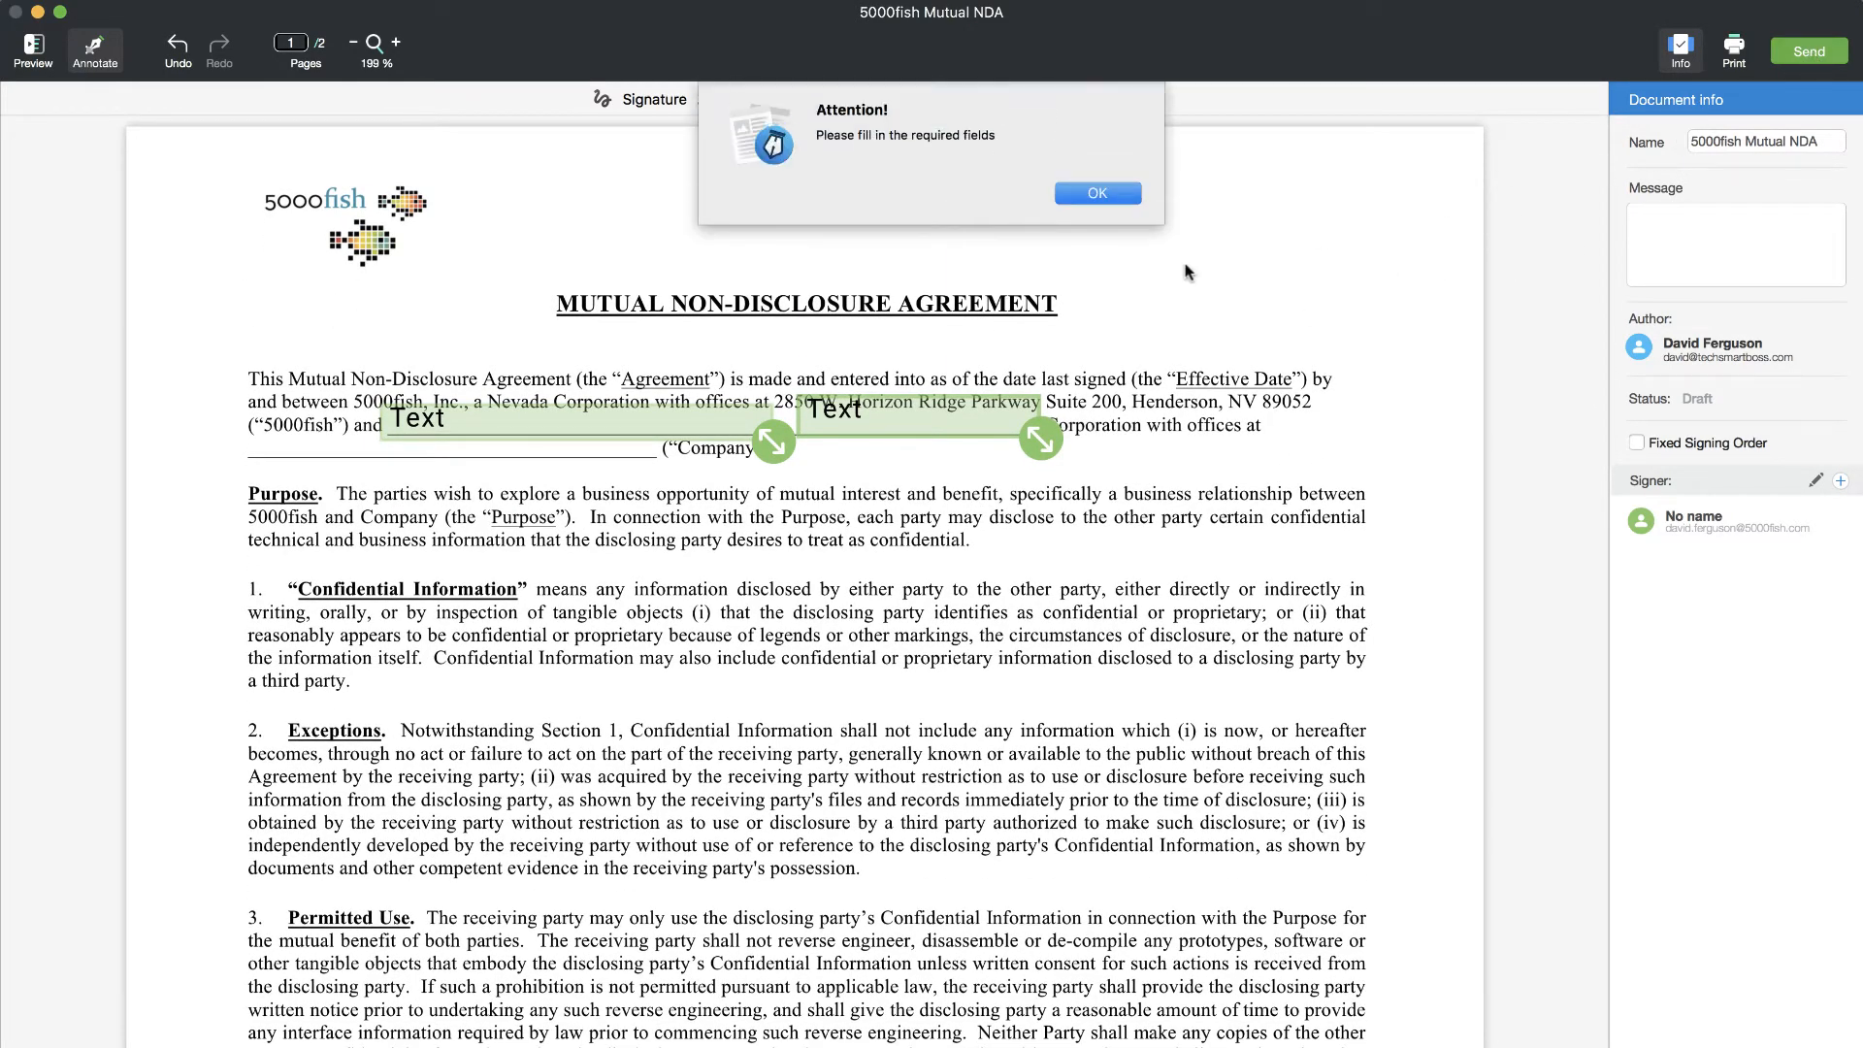
pyautogui.click(1097, 193)
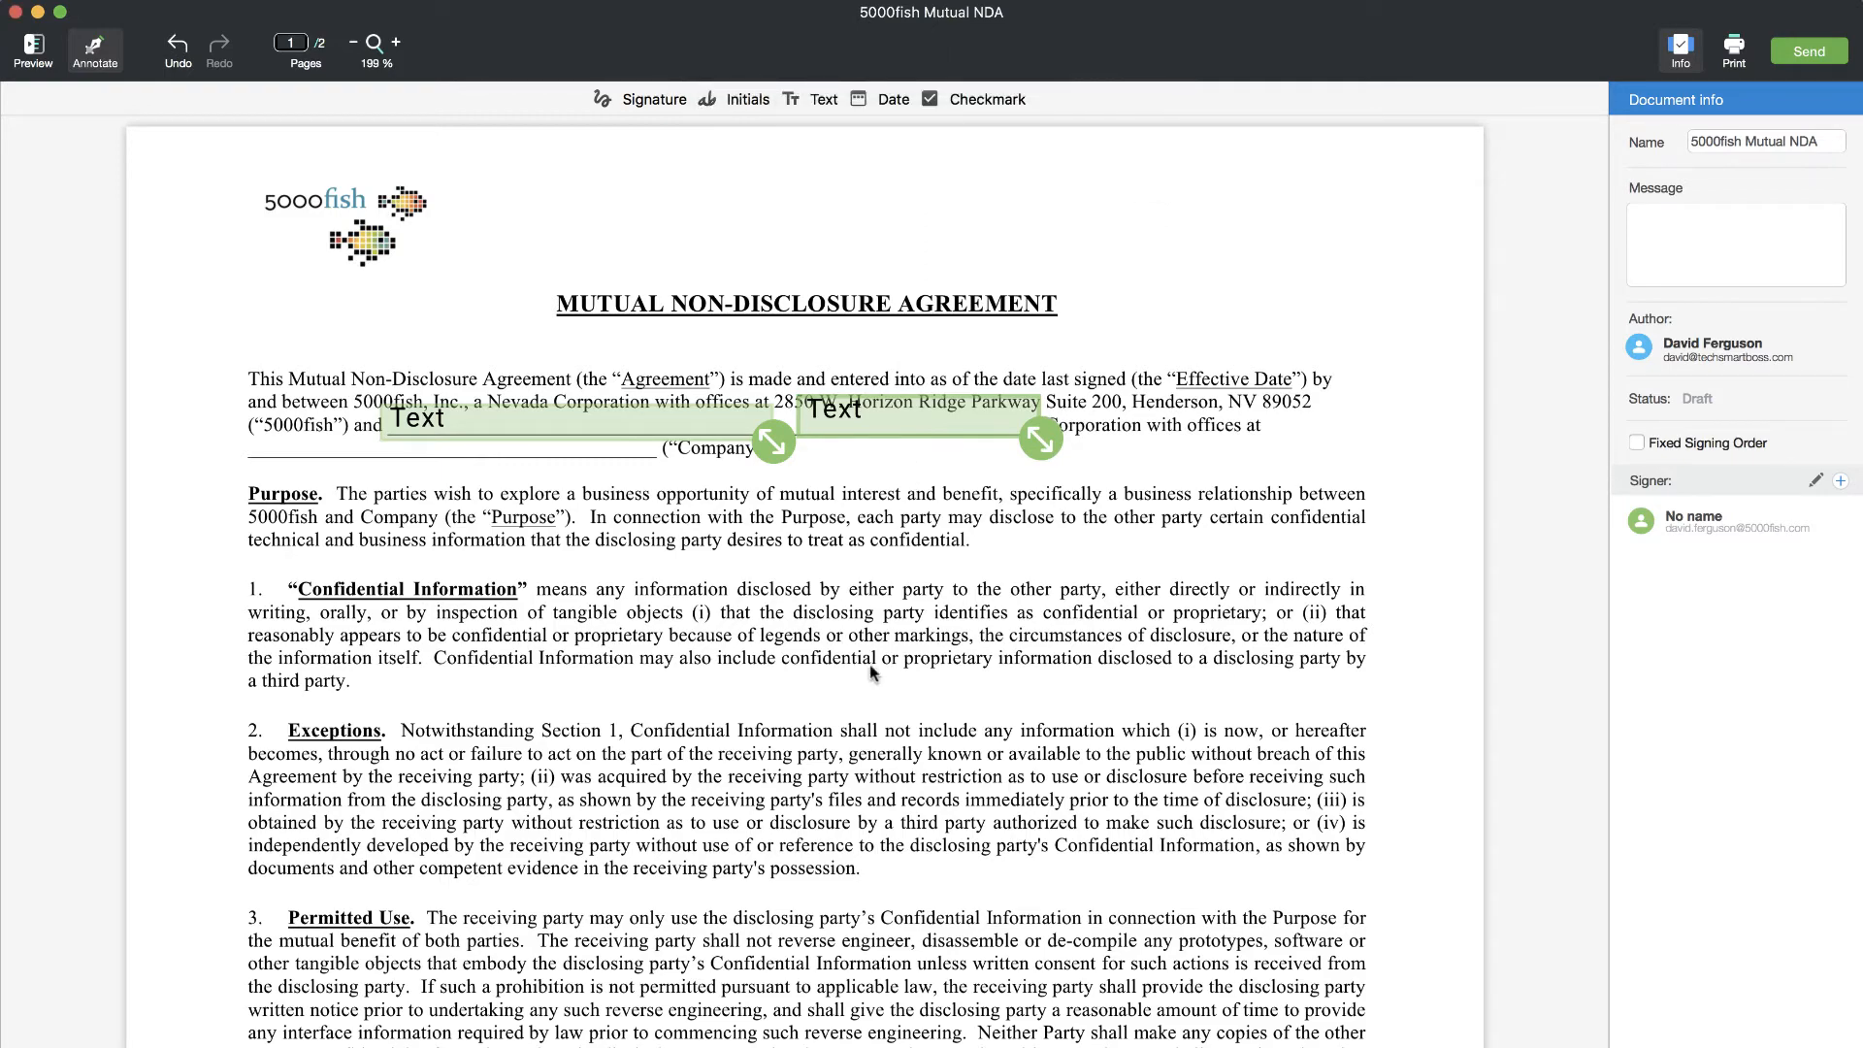
pyautogui.scroll(-20, 870, 670)
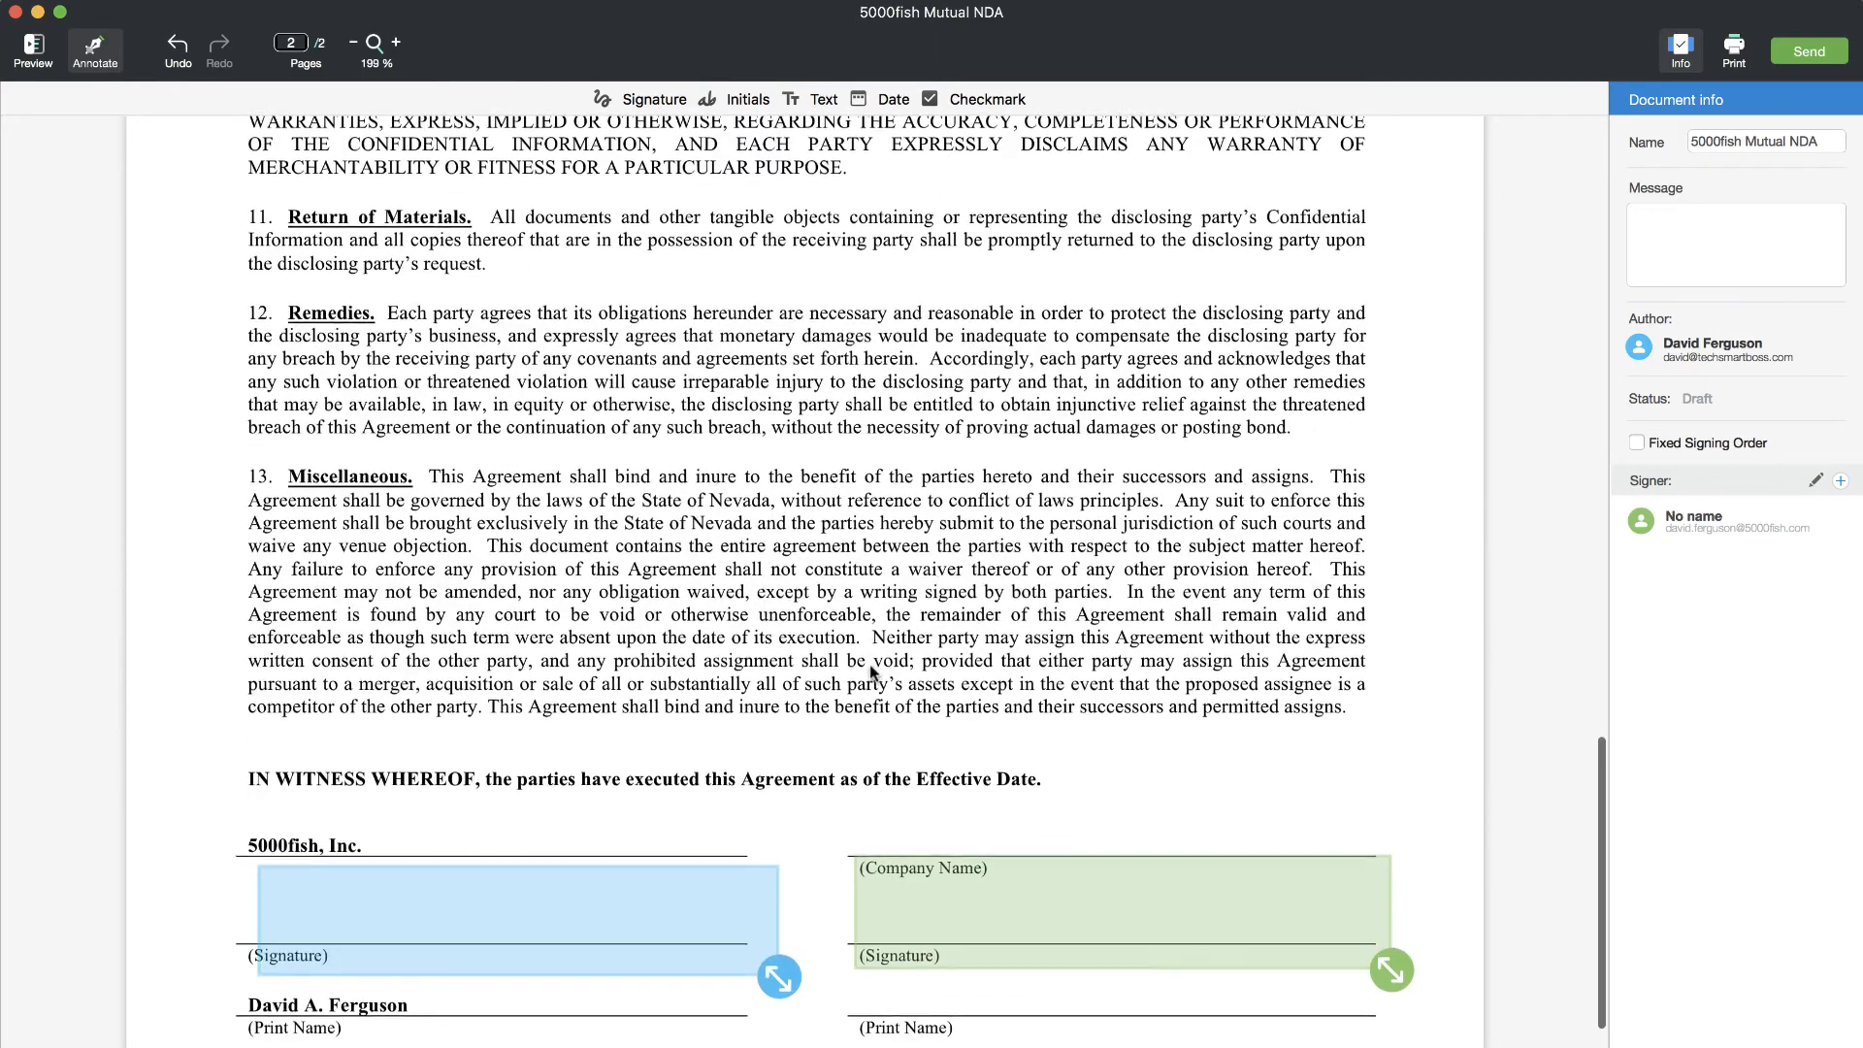
pyautogui.scroll(-5, 870, 669)
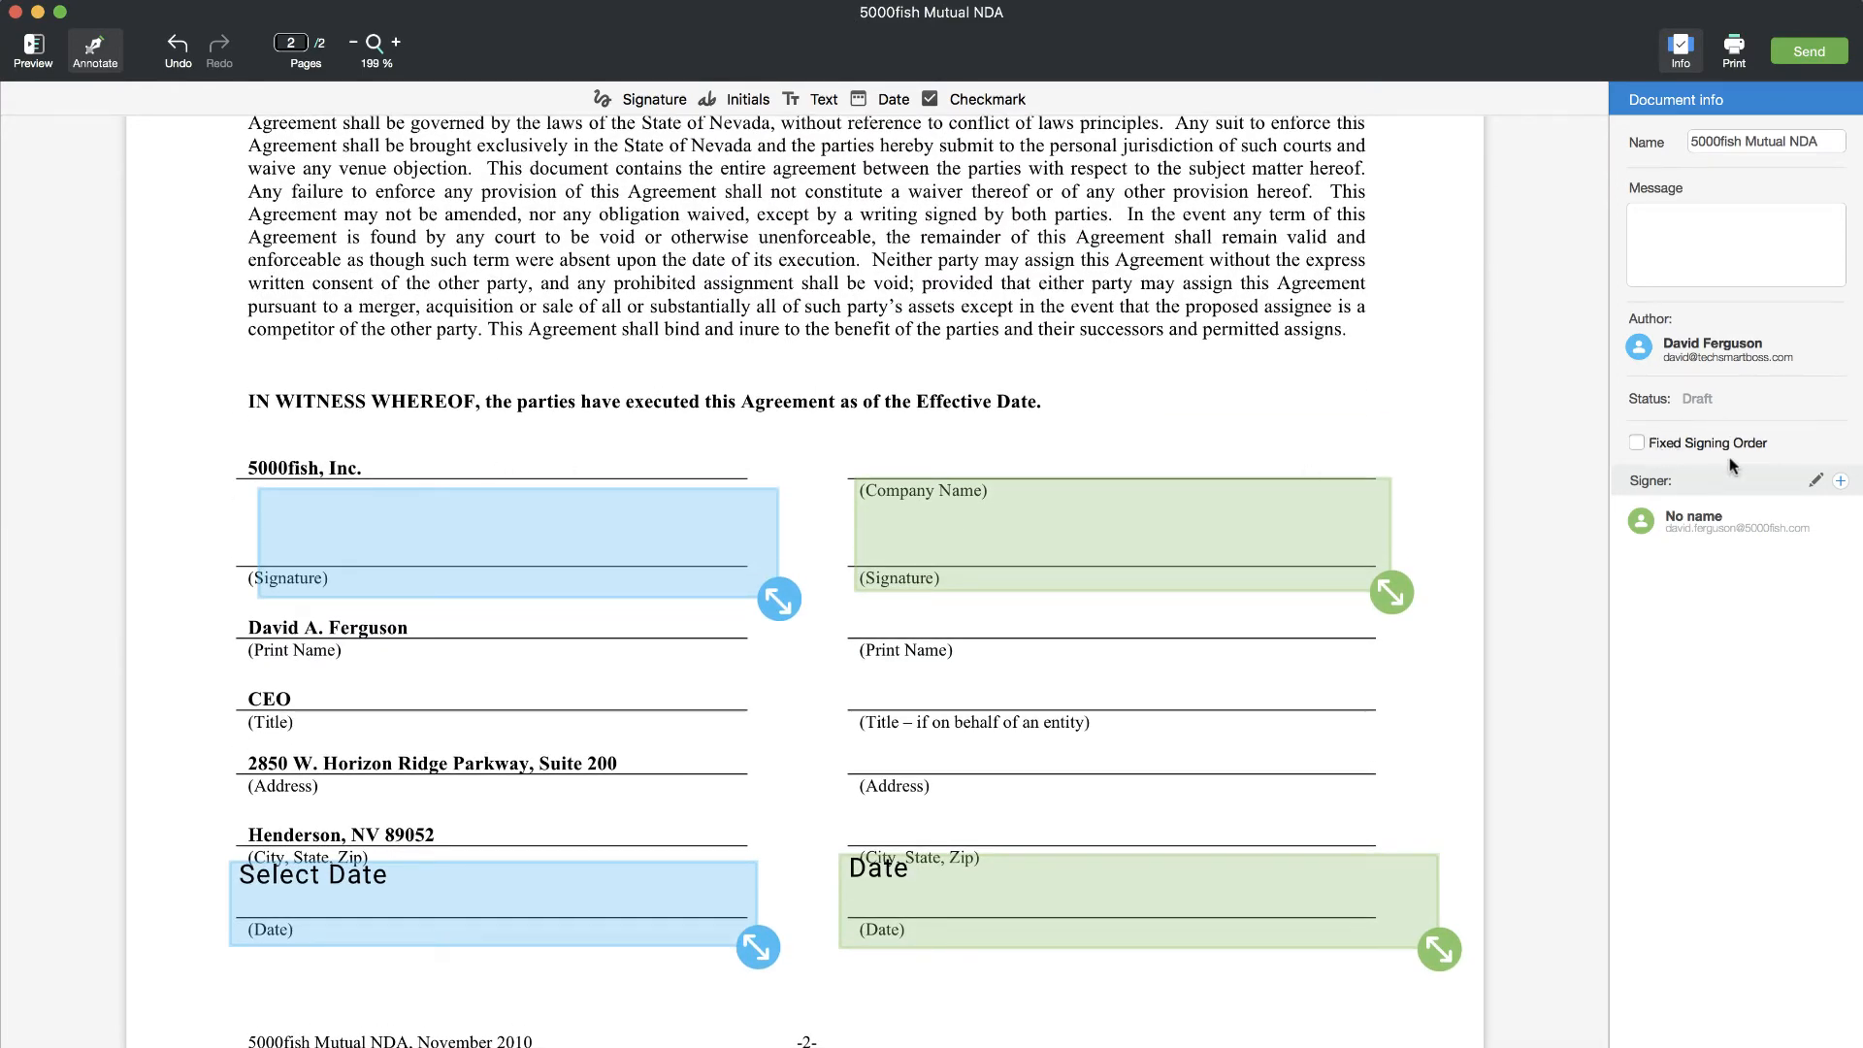
# - Draw a freehand signature in the 5000fish field, keep it for future use, and date it 07/24/18
pyautogui.doubleClick(502, 526)
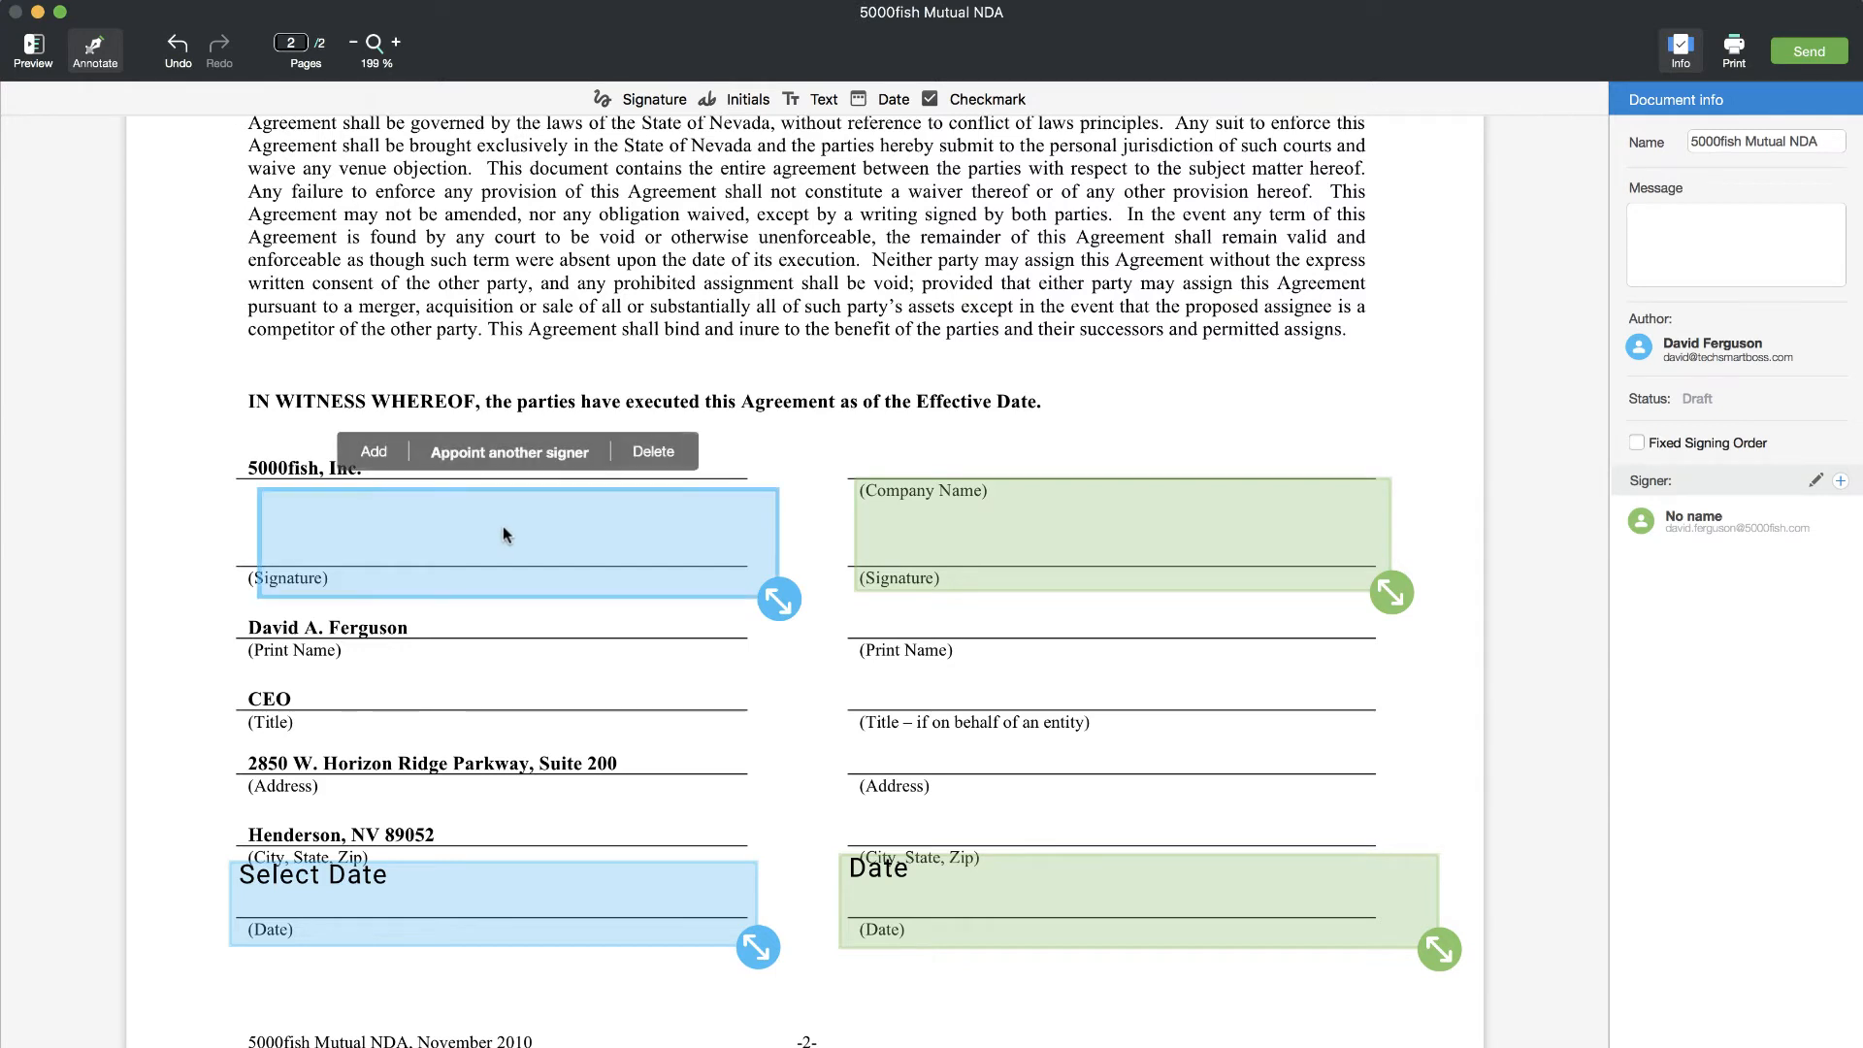
pyautogui.moveTo(722, 353)
pyautogui.mouseDown()
pyautogui.moveTo(752, 313)
pyautogui.moveTo(1048, 407)
pyautogui.moveTo(1029, 435)
pyautogui.moveTo(791, 419)
pyautogui.mouseUp()
pyautogui.moveTo(885, 291); pyautogui.dragTo(1137, 532)
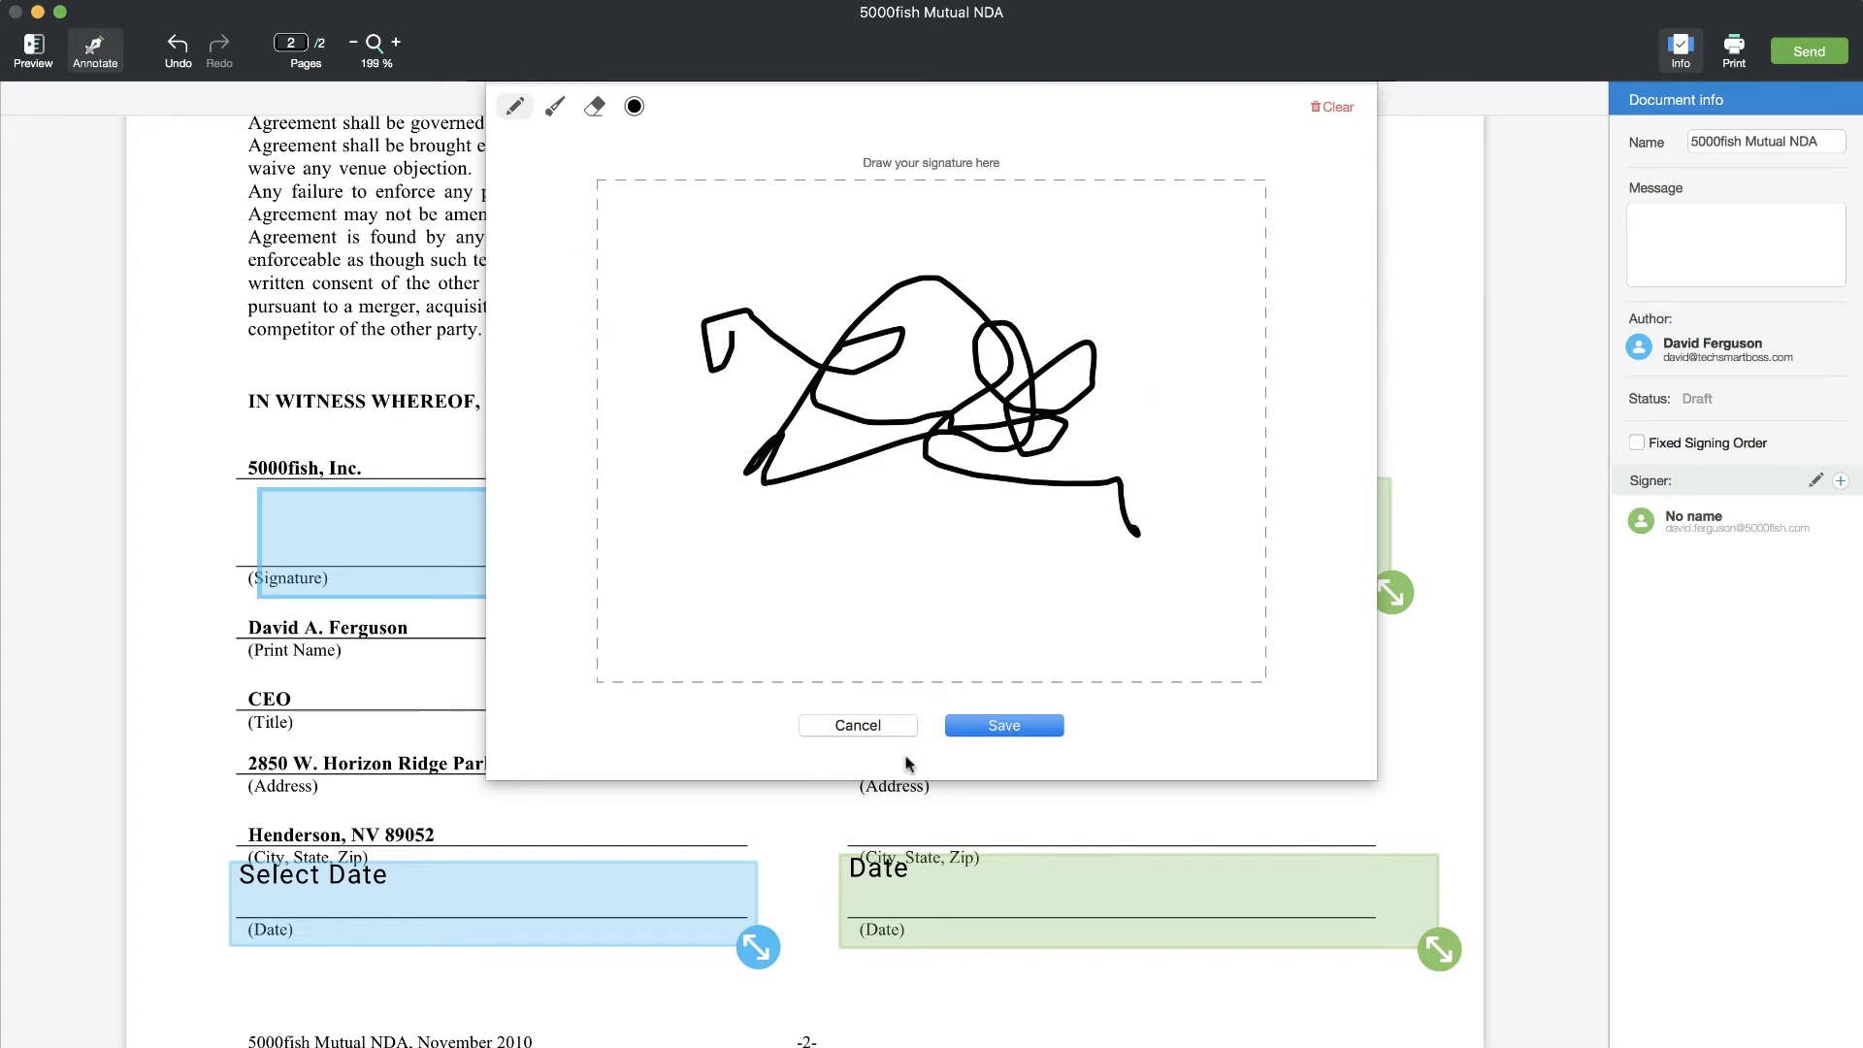
pyautogui.click(1008, 724)
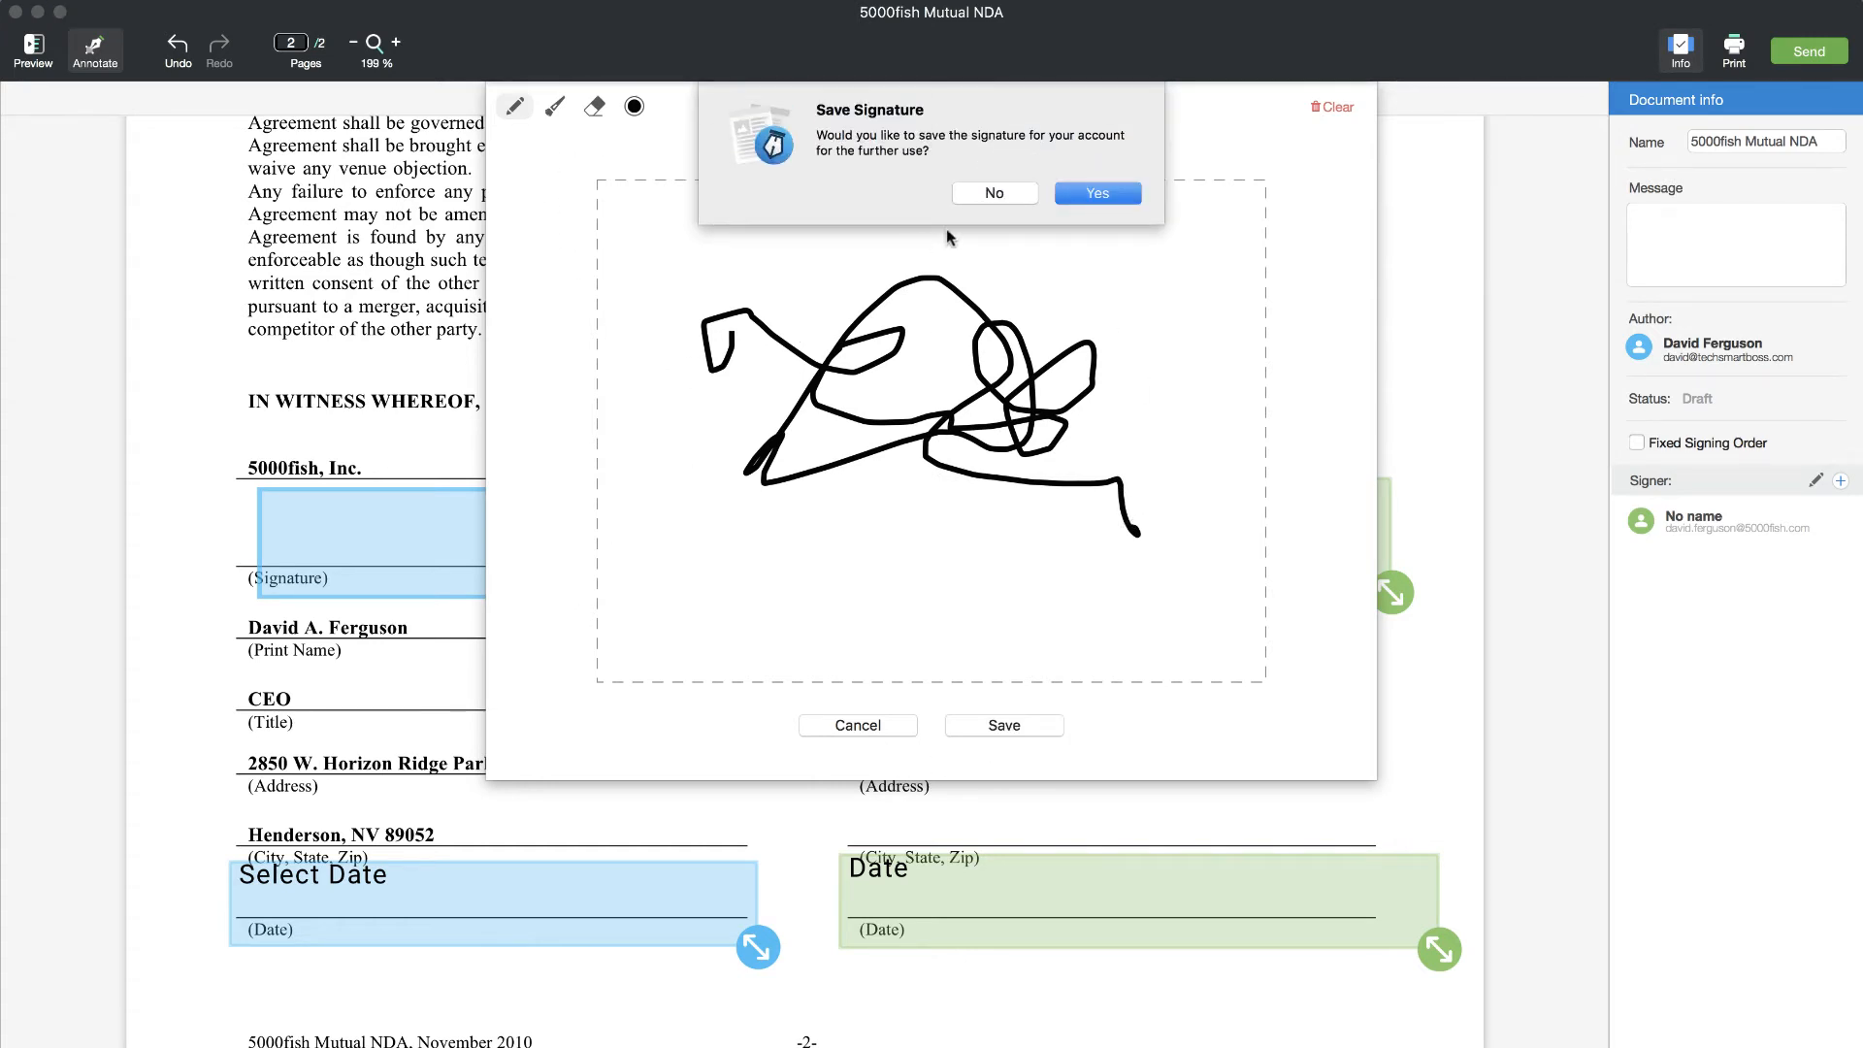
pyautogui.click(1094, 196)
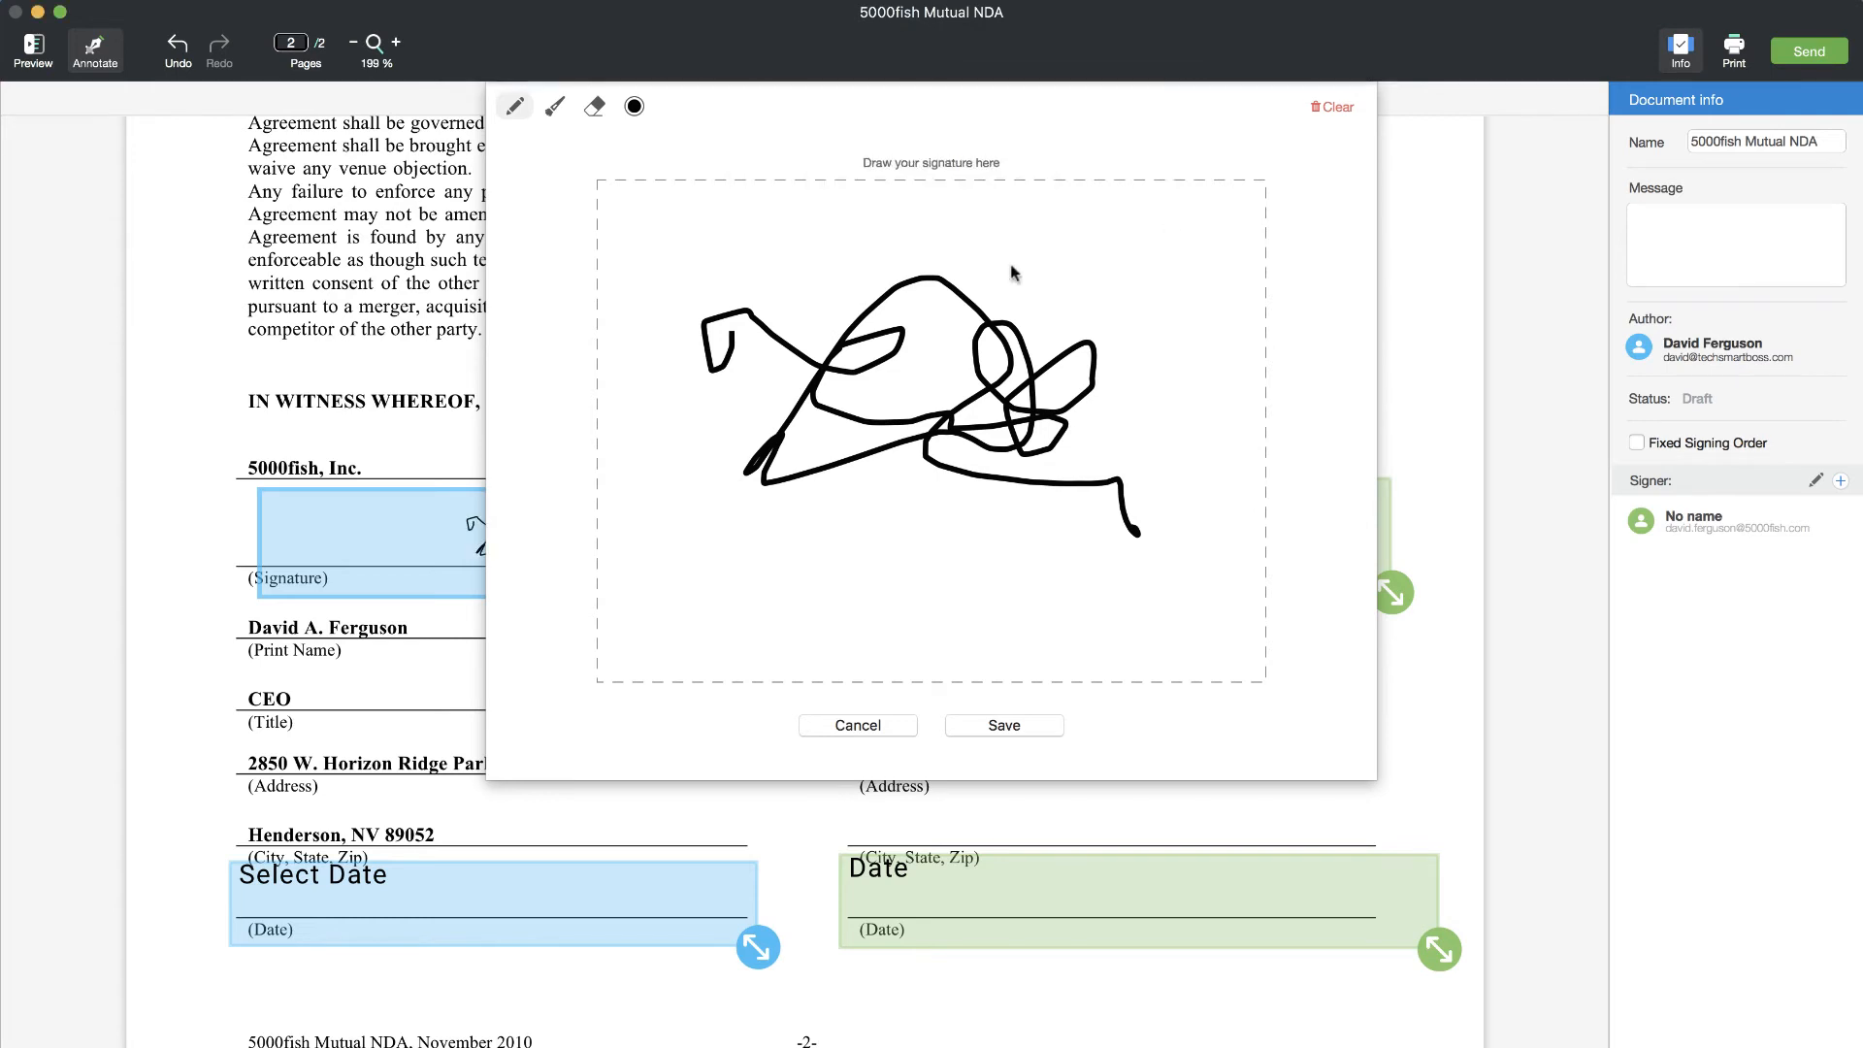
pyautogui.click(473, 897)
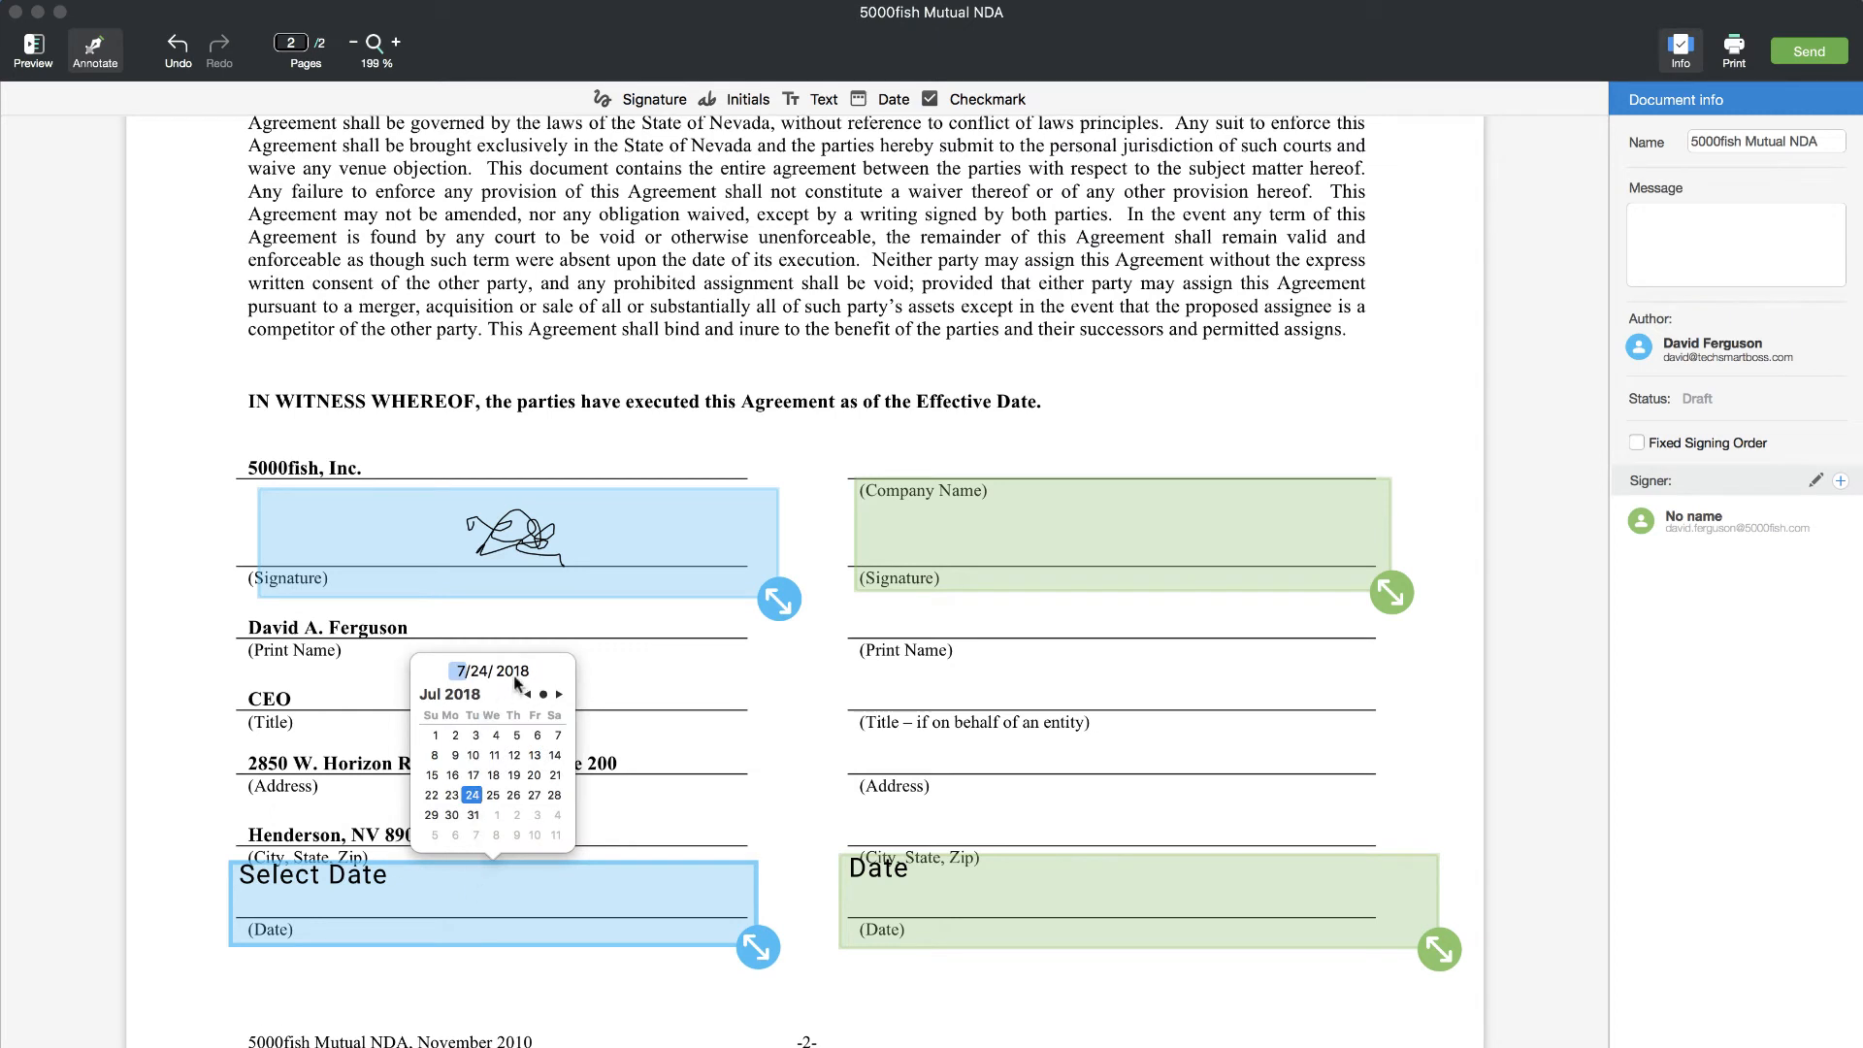
pyautogui.click(472, 795)
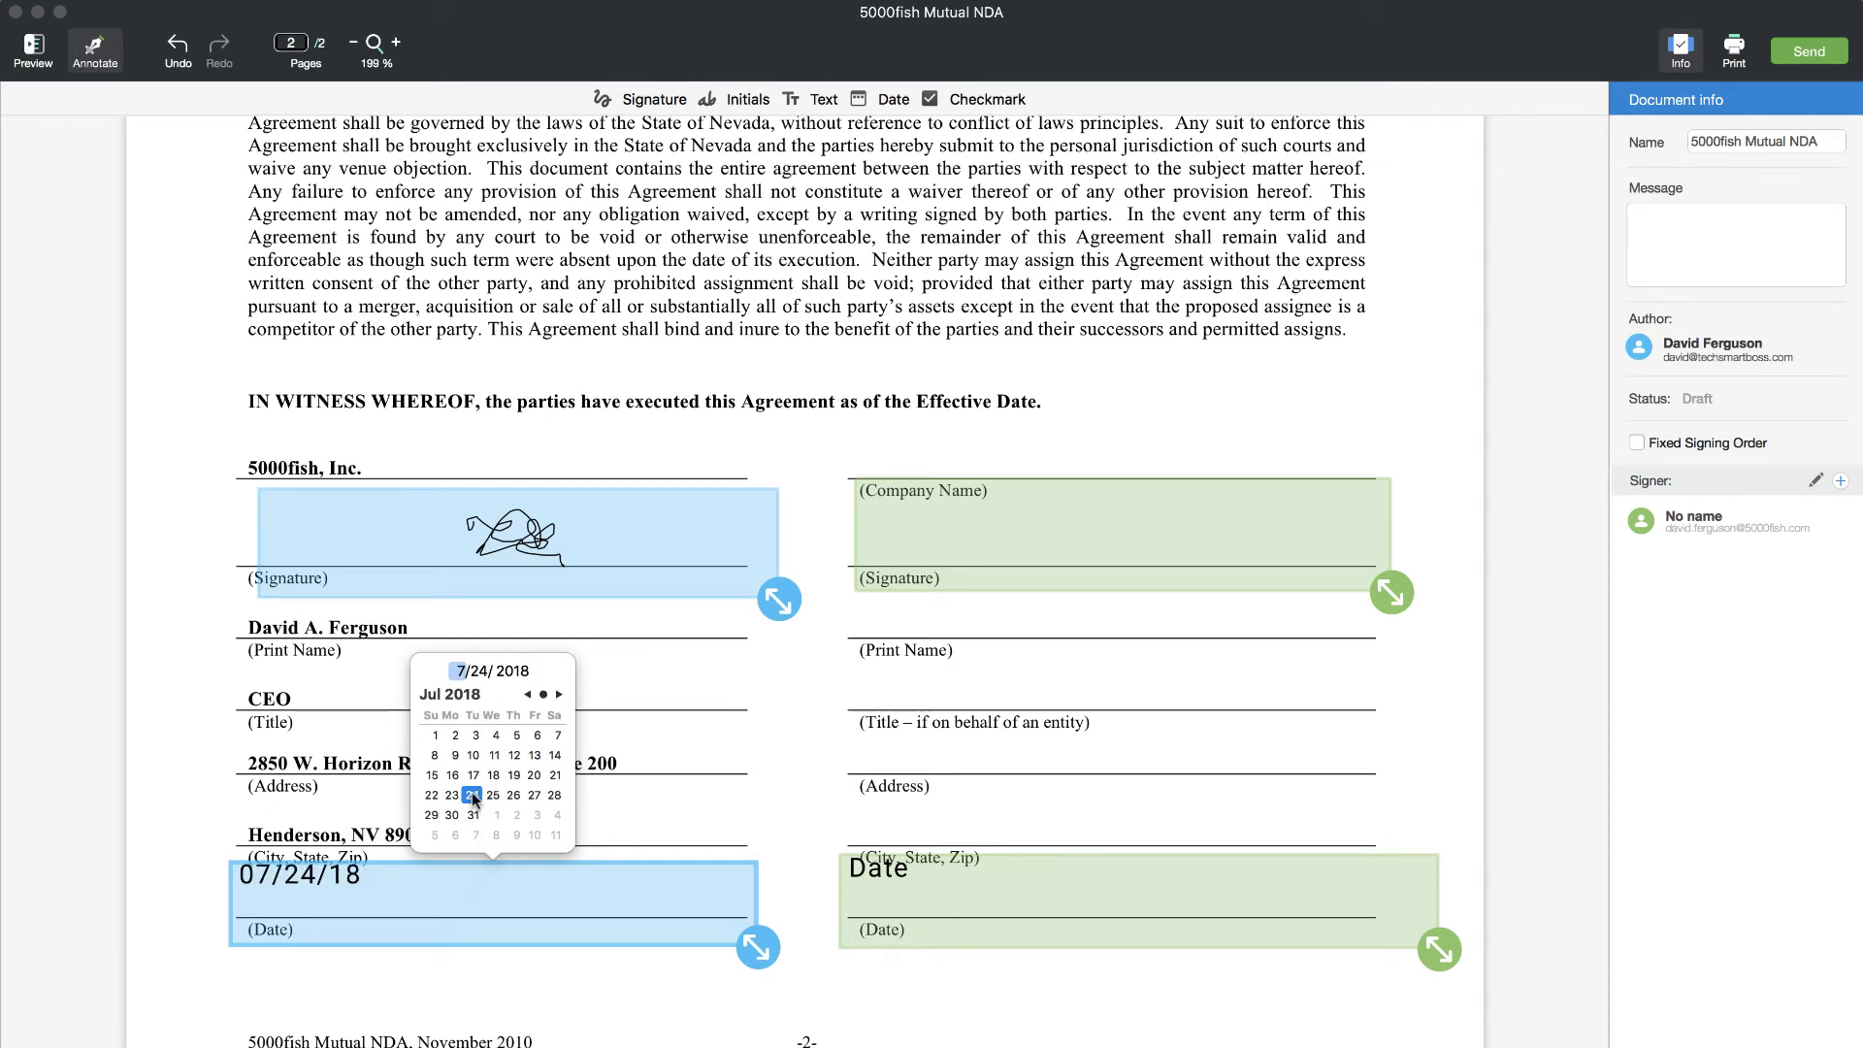
# - Close the date picker and send the signed NDA to the recipient
pyautogui.click(670, 832)
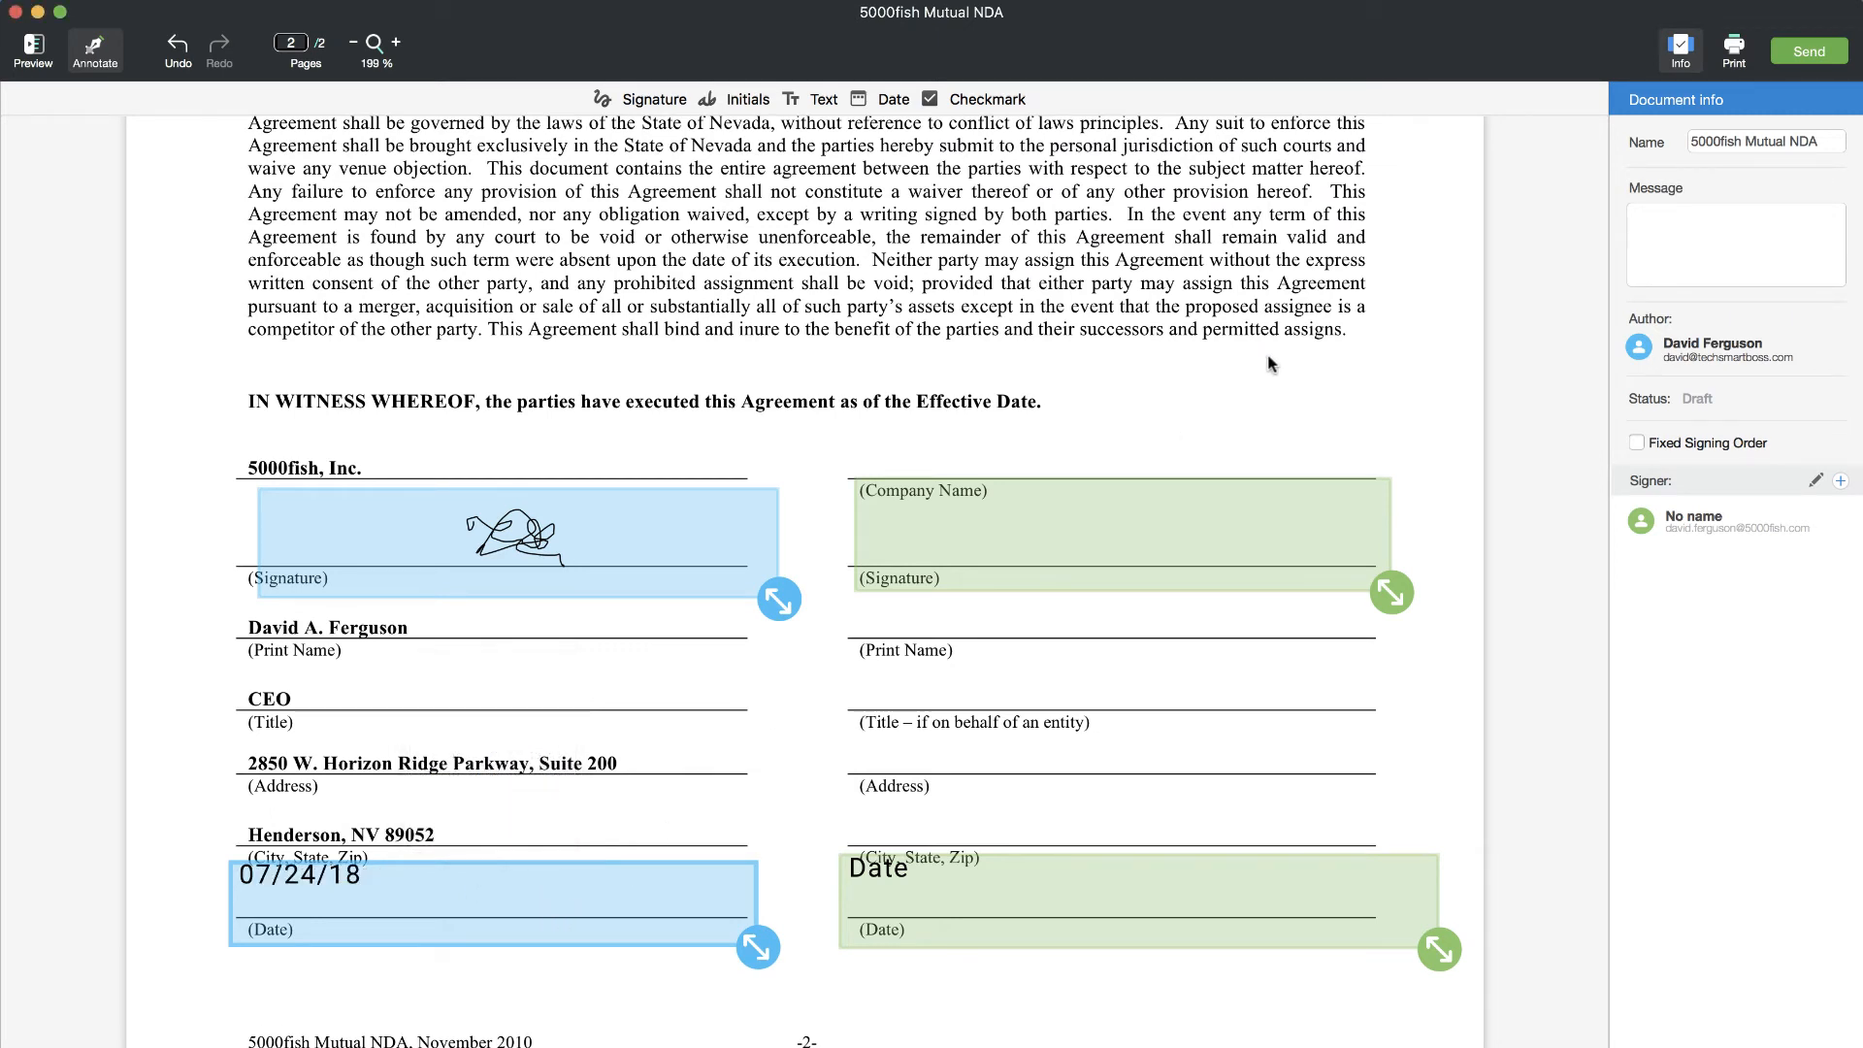
pyautogui.click(1811, 54)
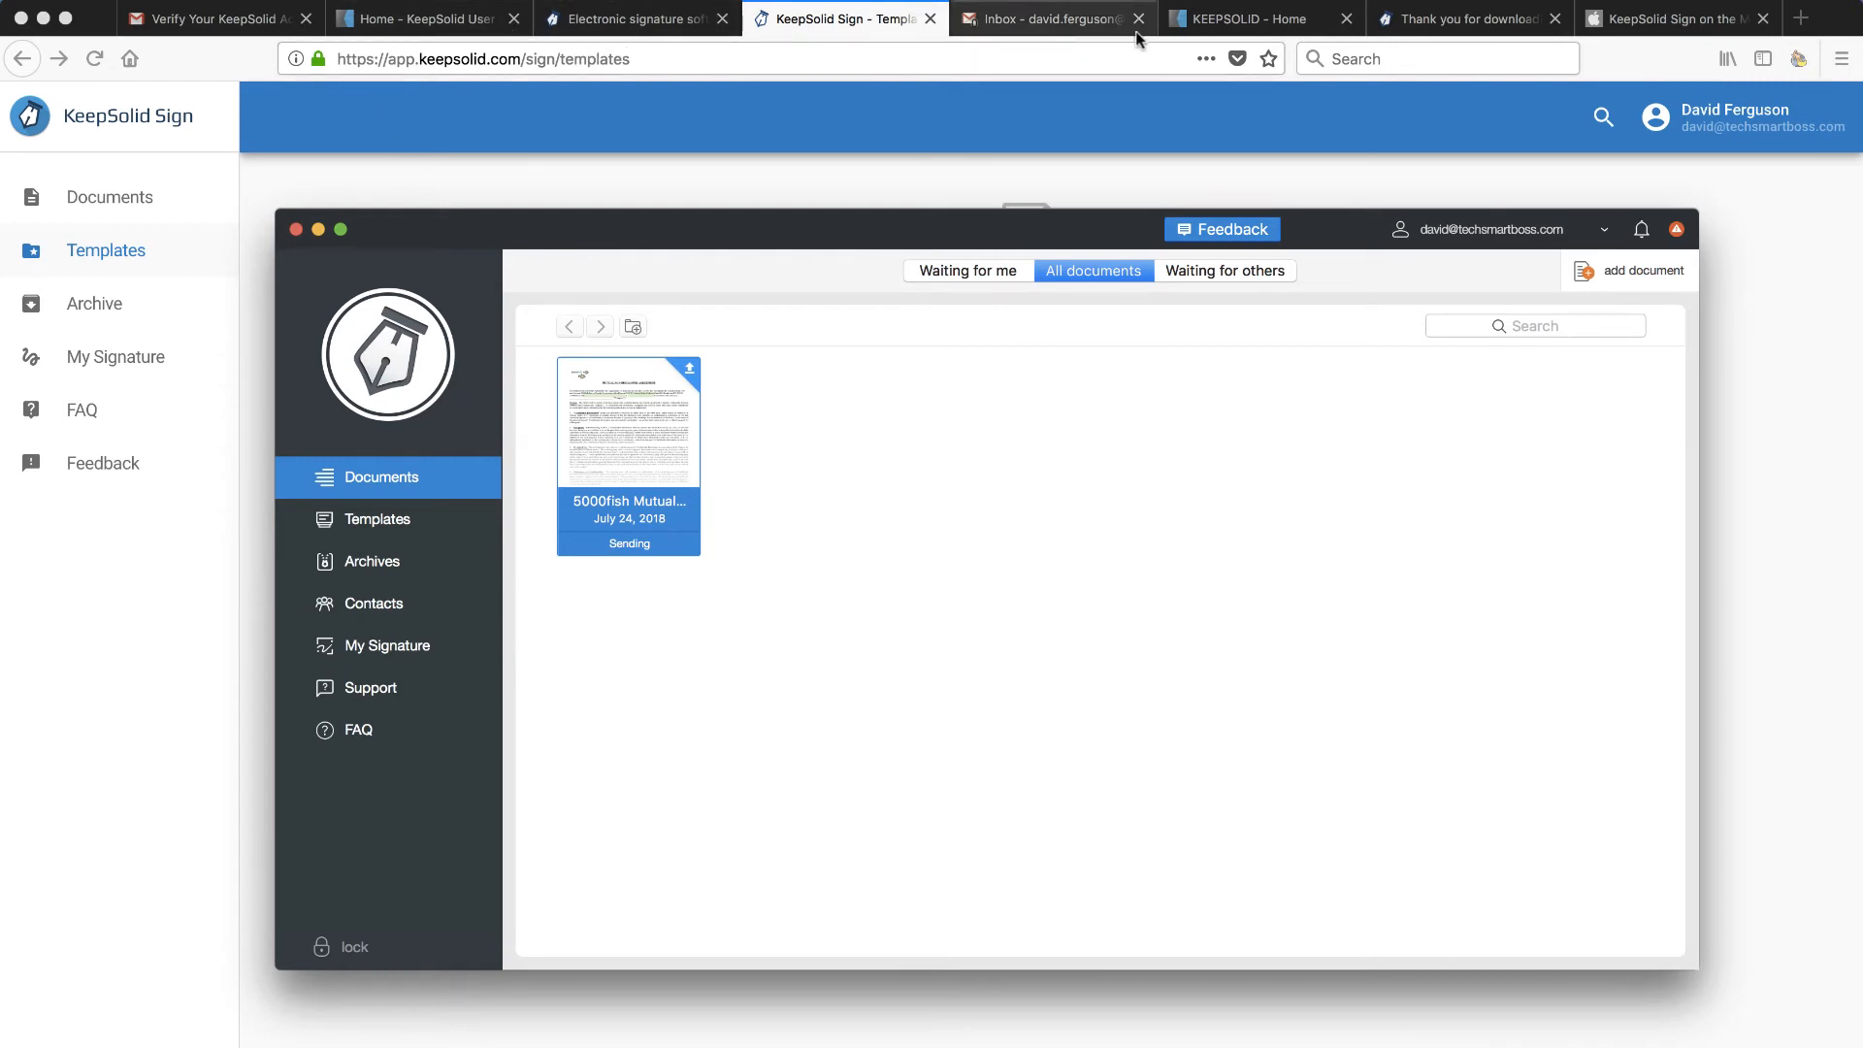
# - Refresh the recipient's Gmail and check Spam and the inbox for the KeepSolid invitation
pyautogui.click(1062, 19)
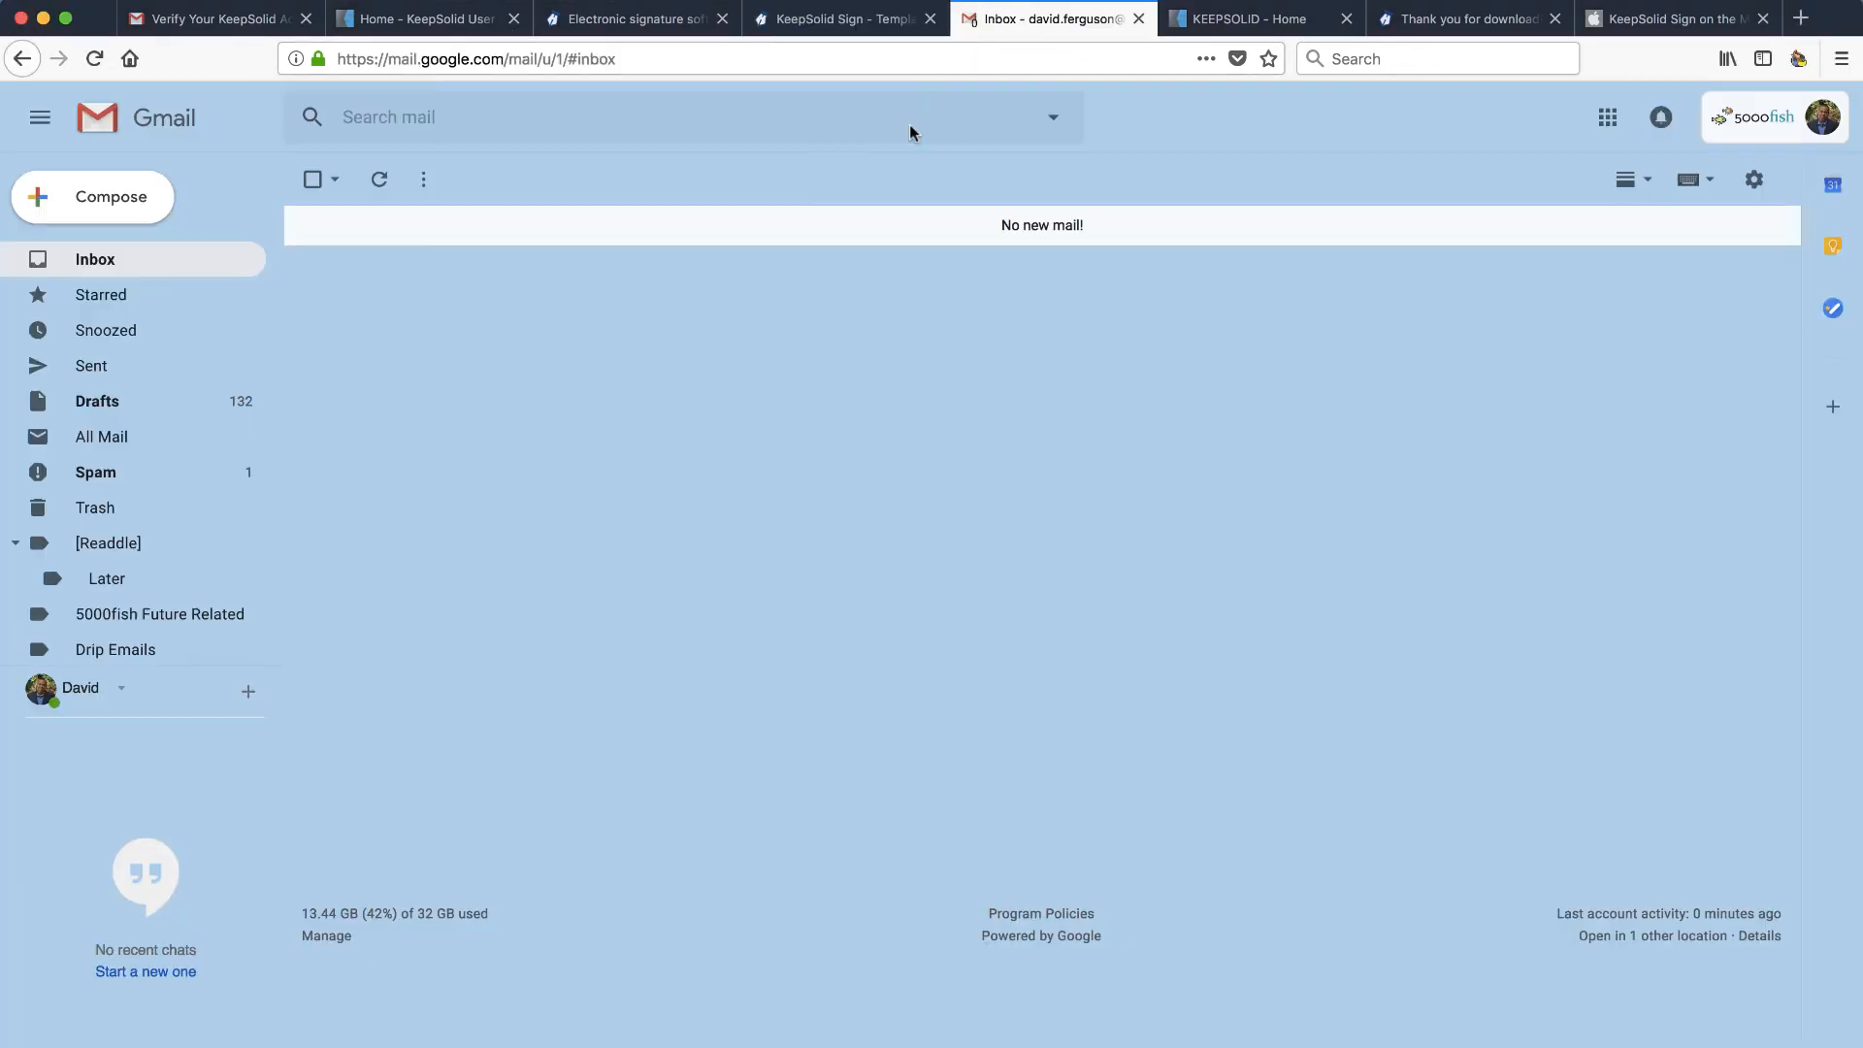
pyautogui.click(383, 180)
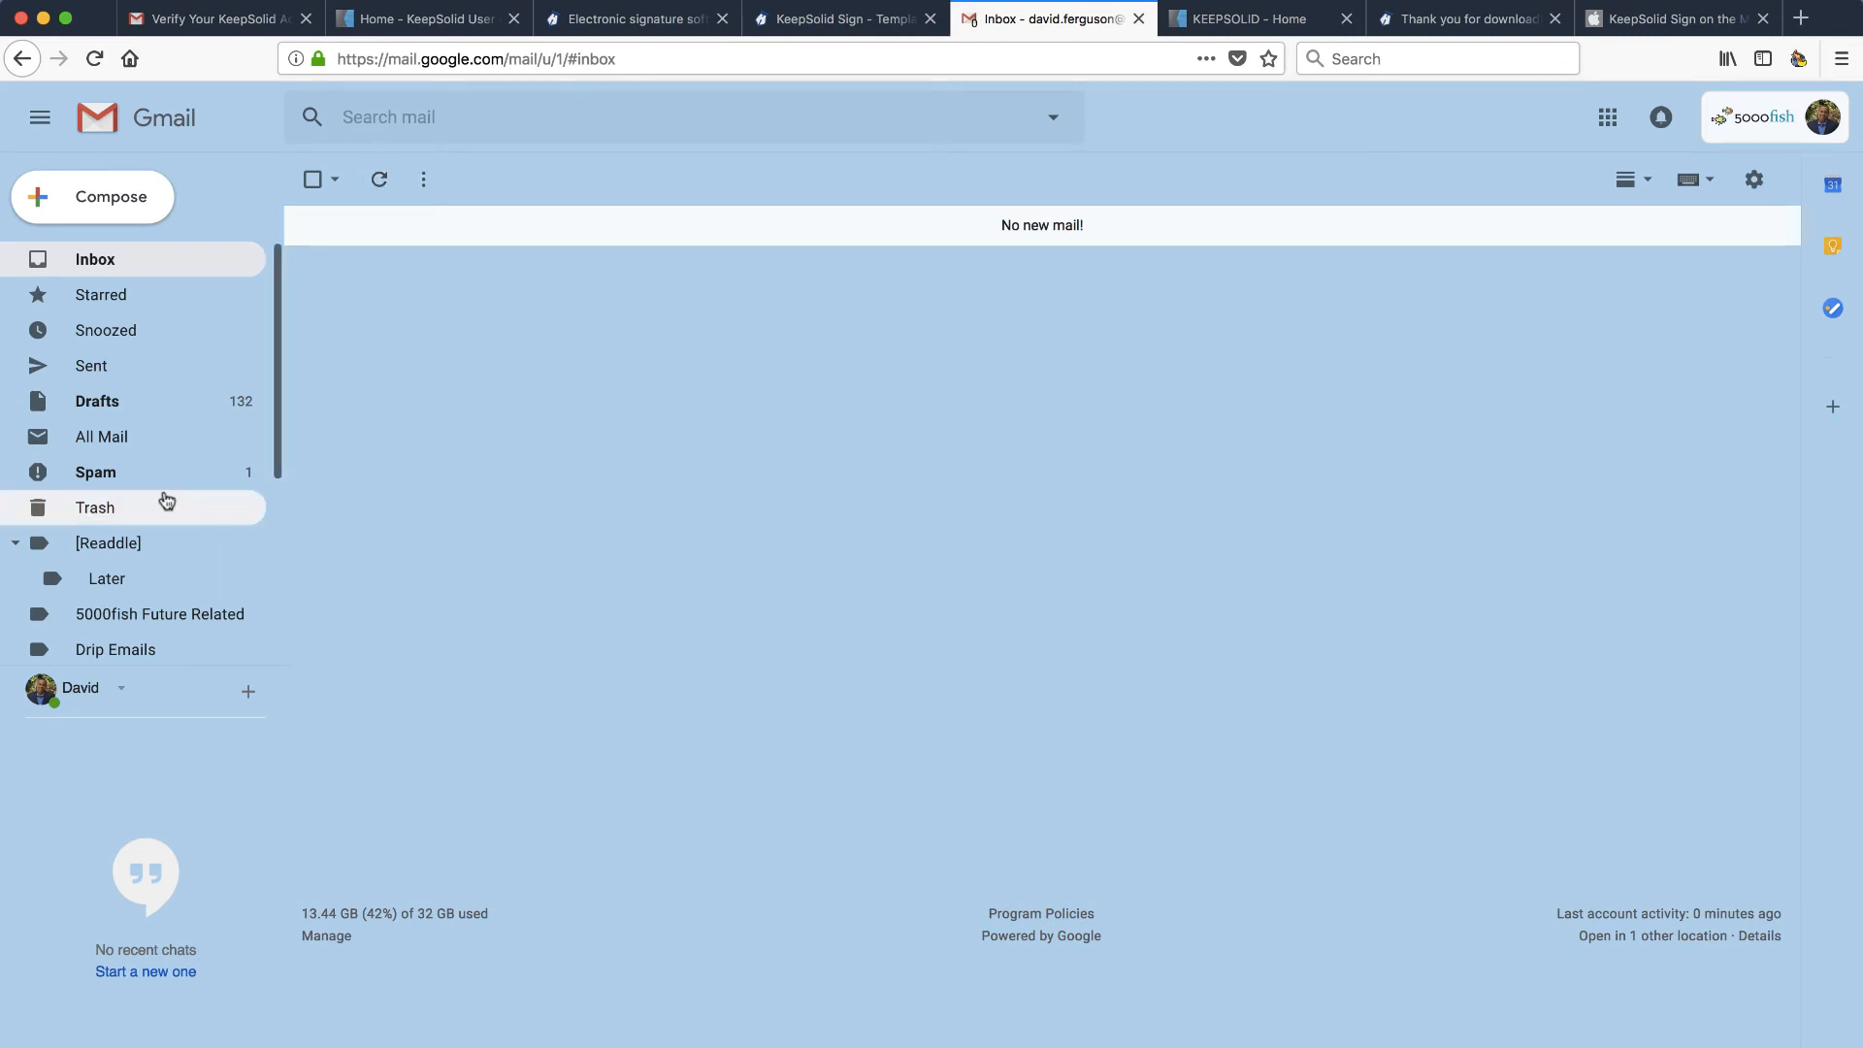
pyautogui.click(117, 476)
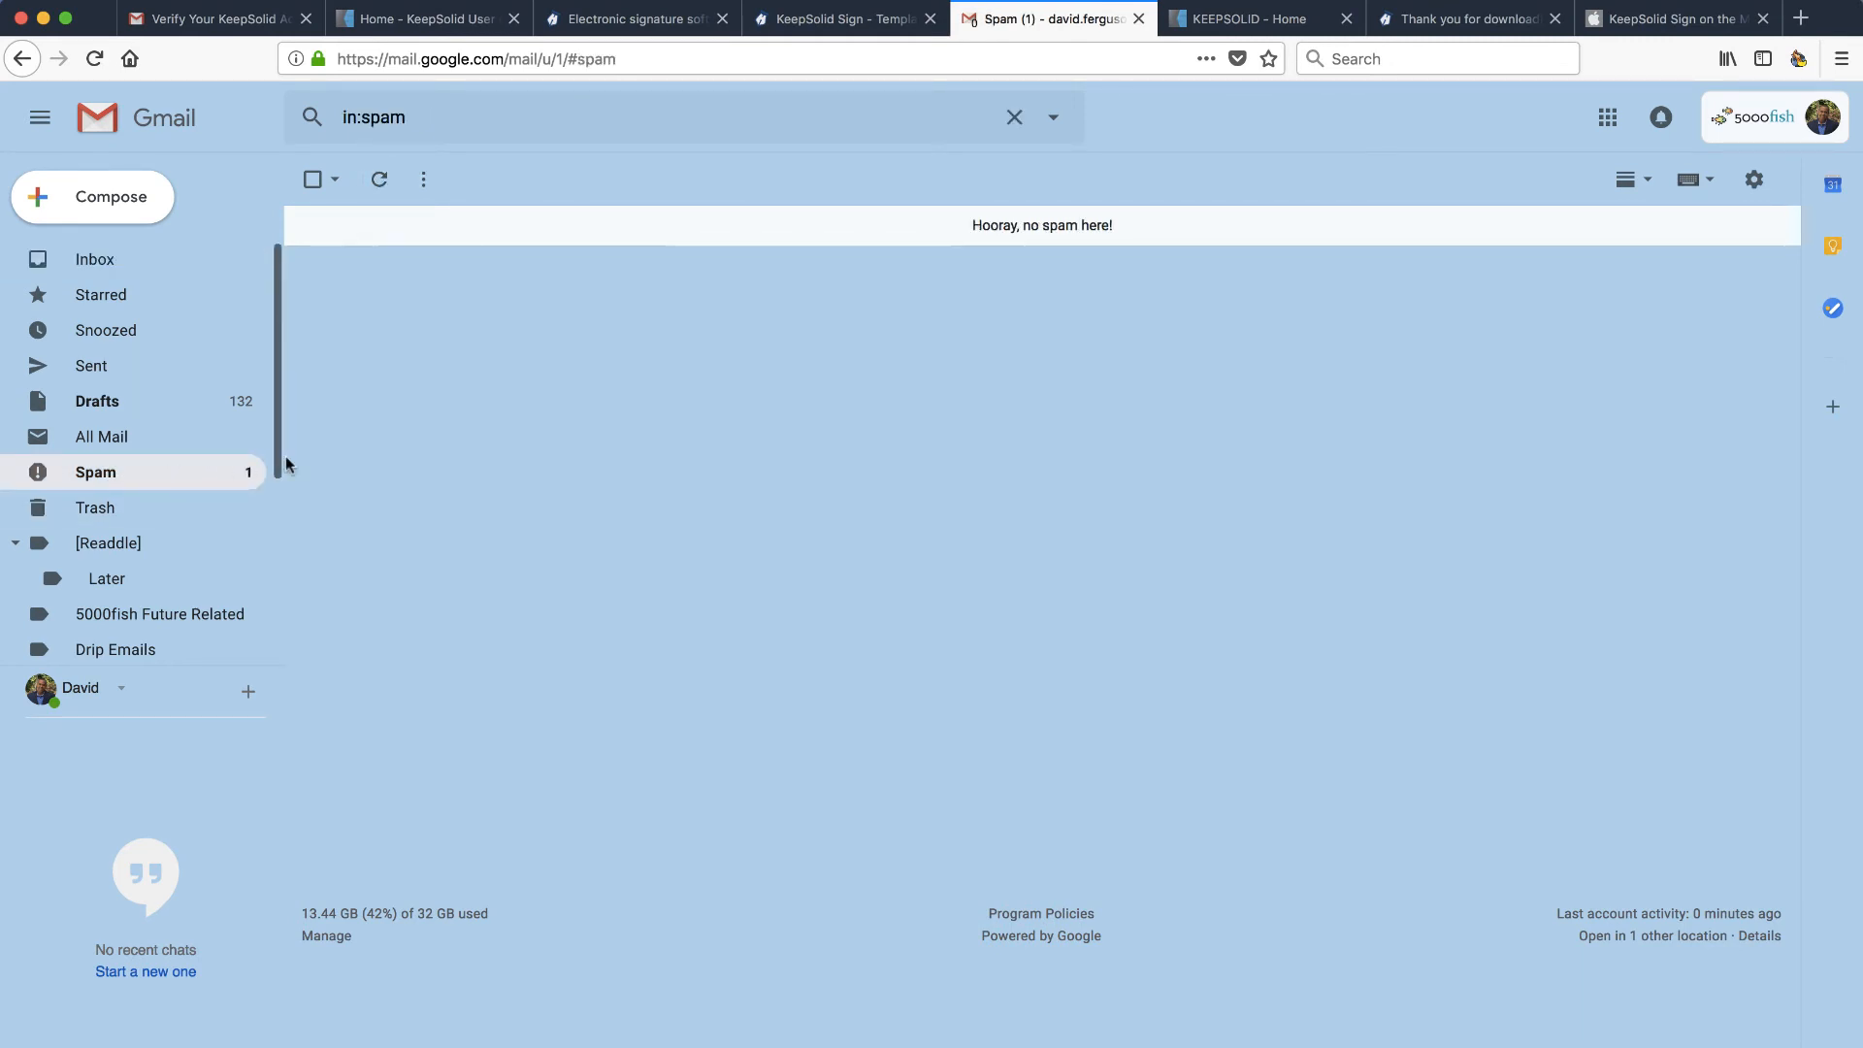
pyautogui.click(97, 256)
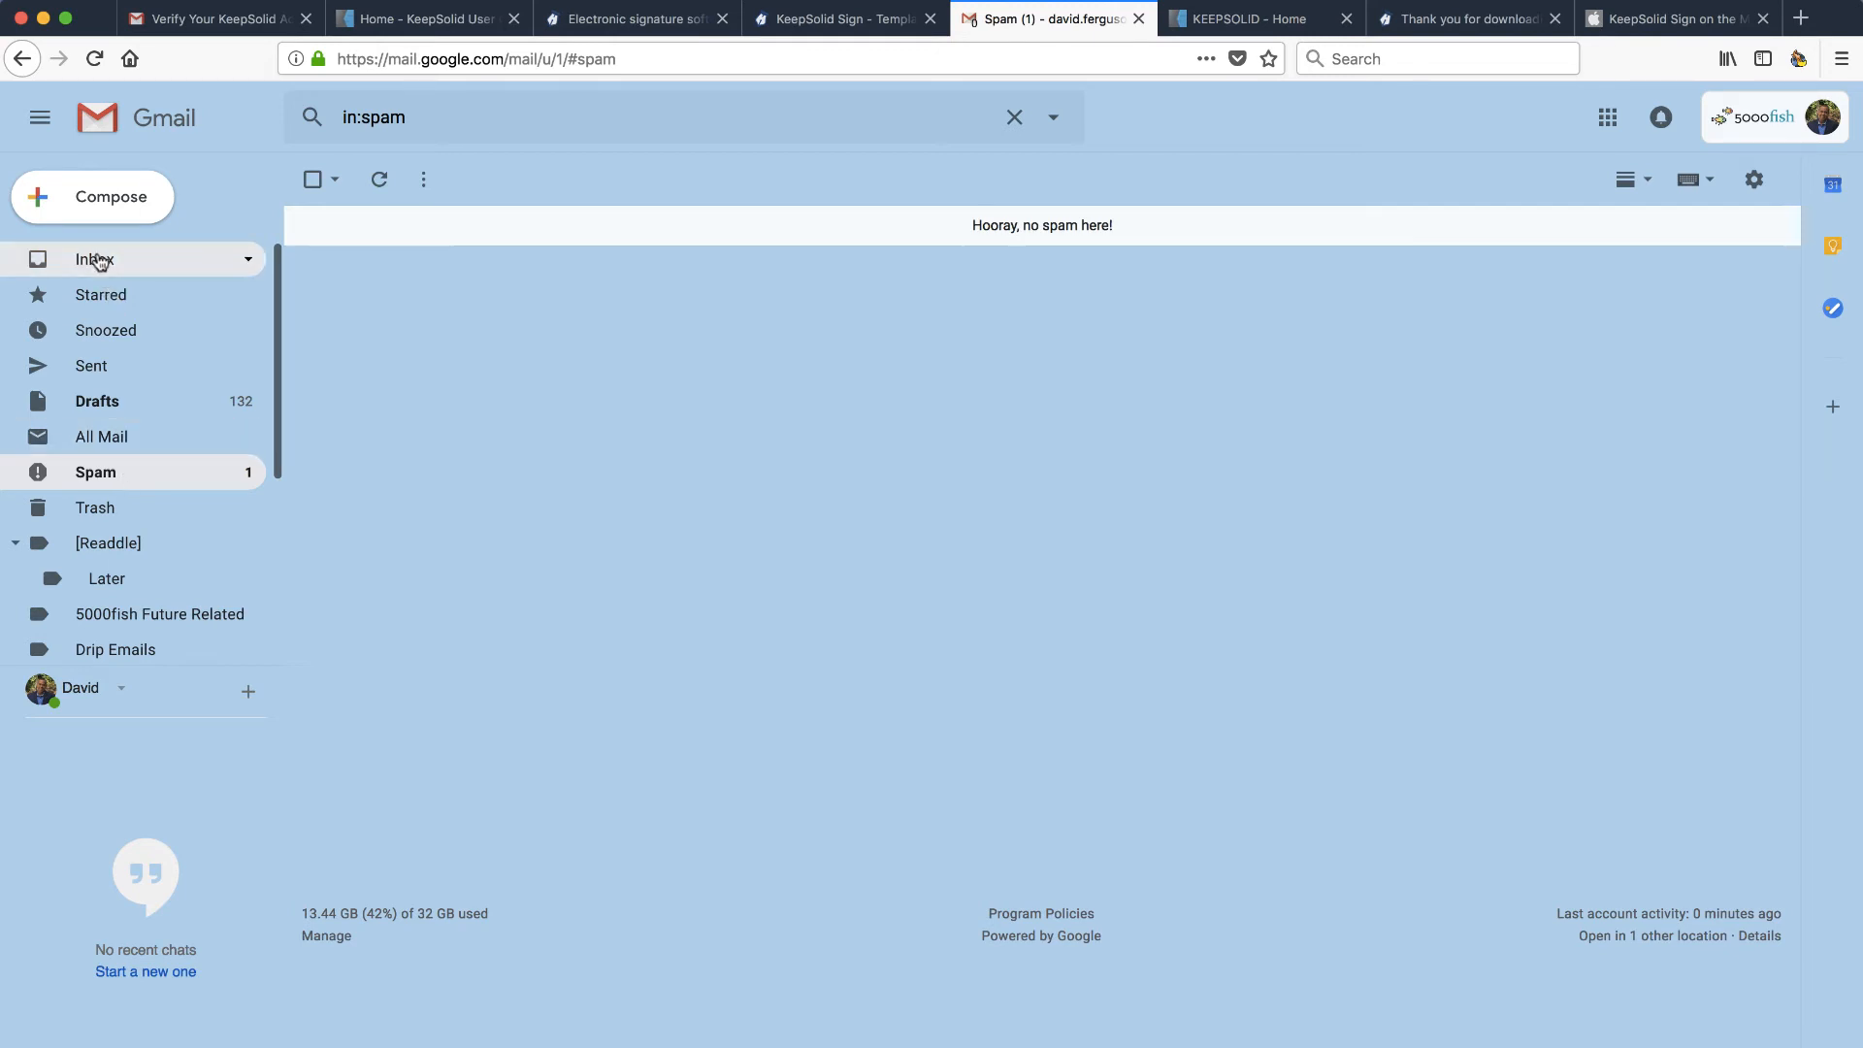
# - Switch to the other Gmail account and find the invitation in its Spam folder
pyautogui.click(243, 27)
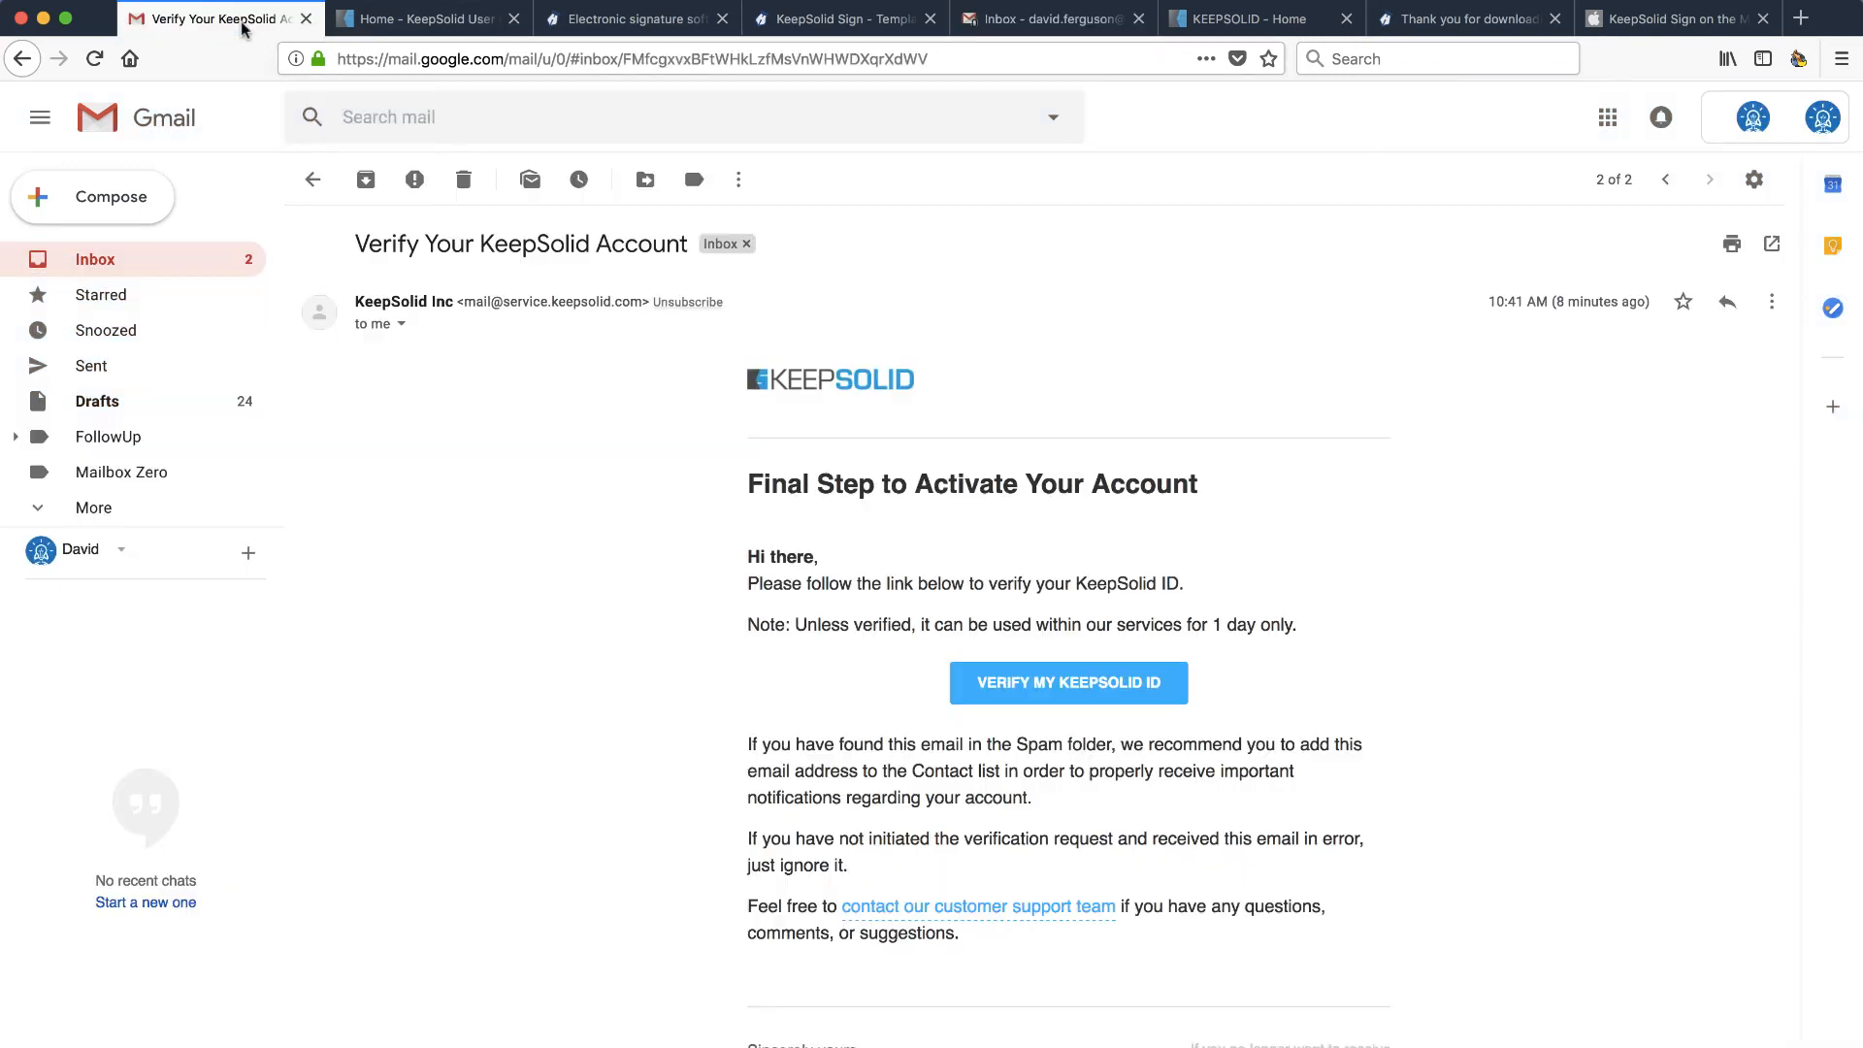
pyautogui.moveTo(2, 741)
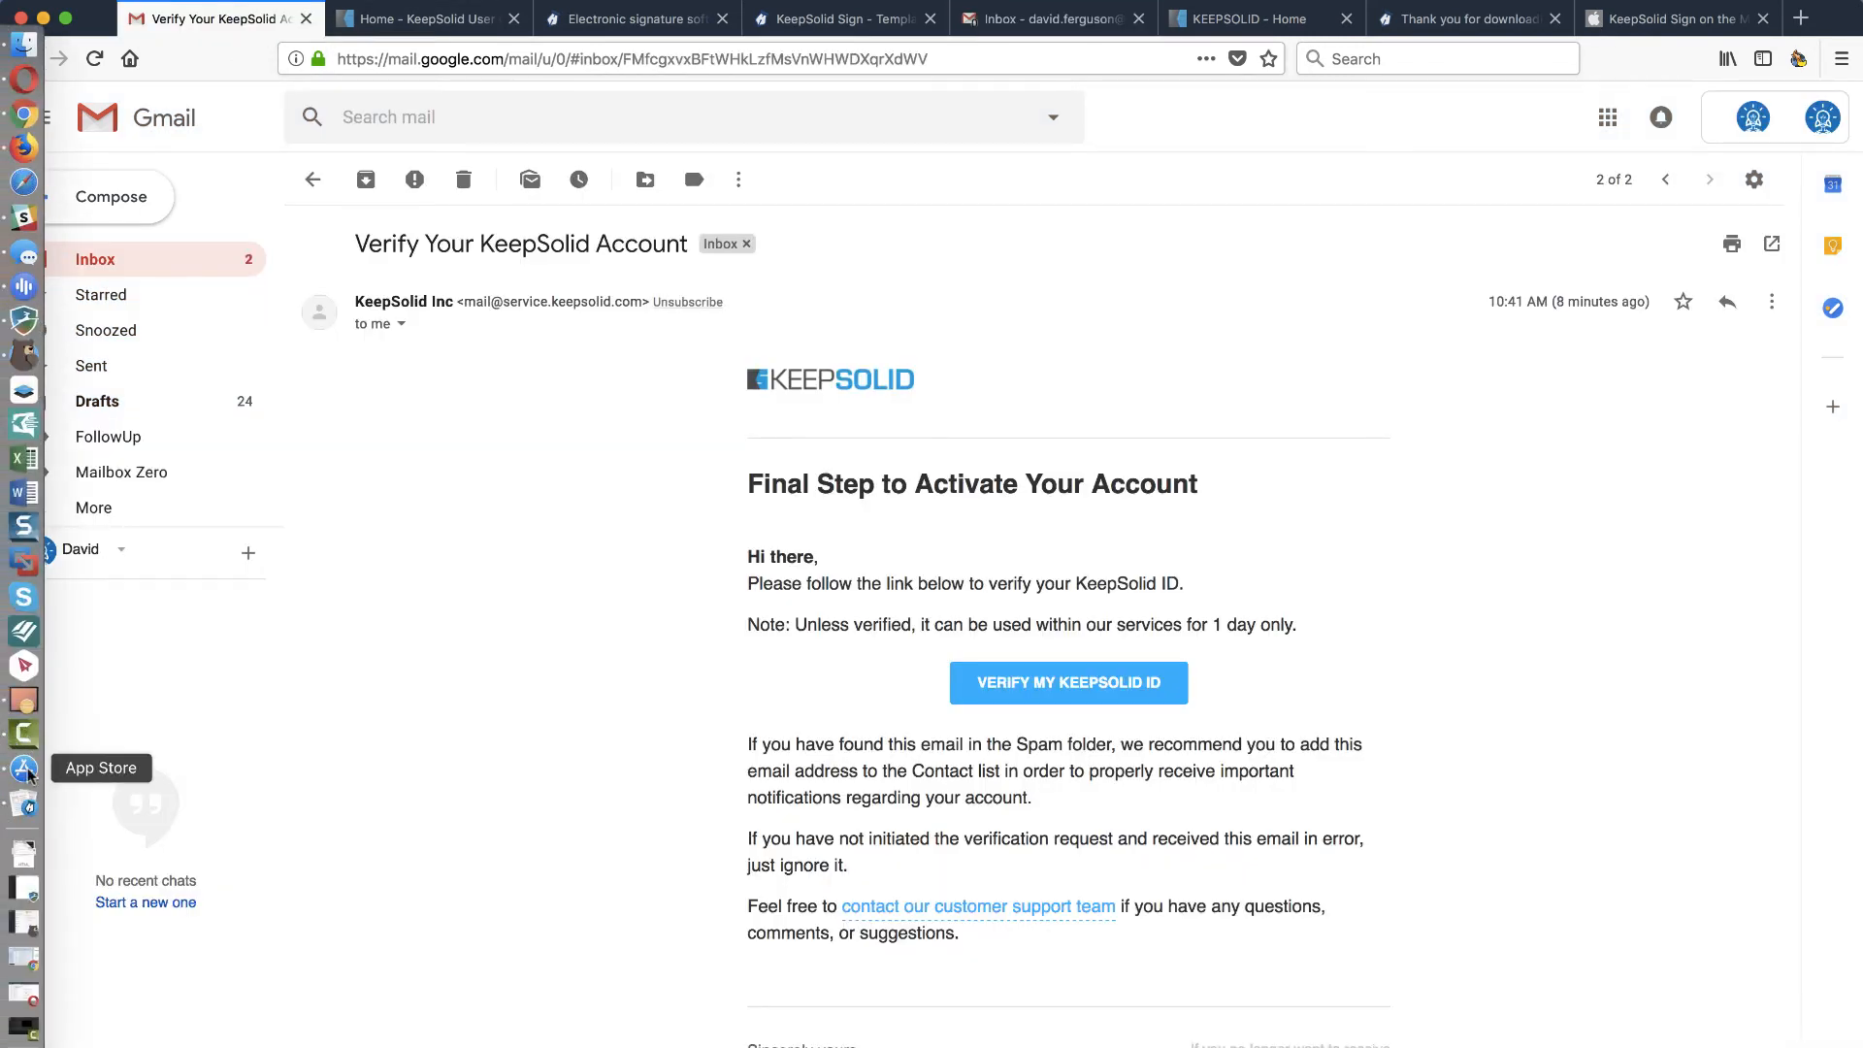
pyautogui.click(24, 804)
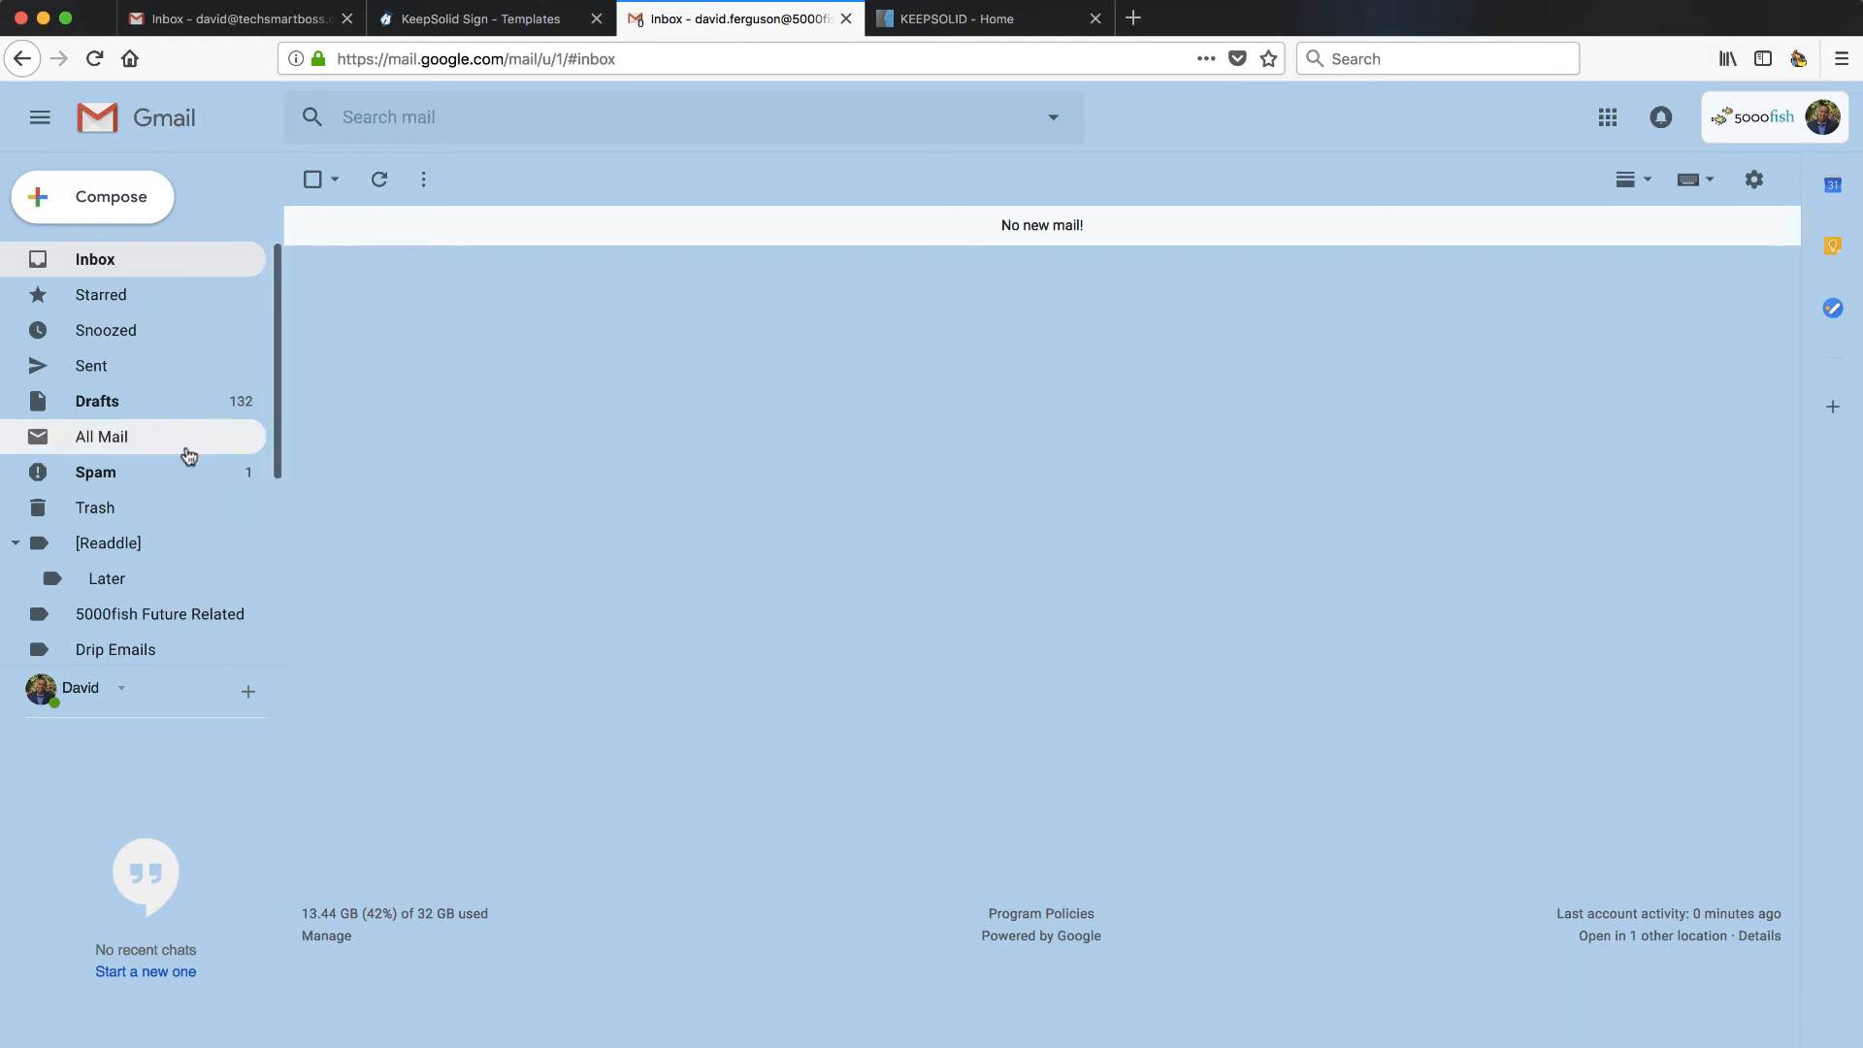
pyautogui.click(90, 484)
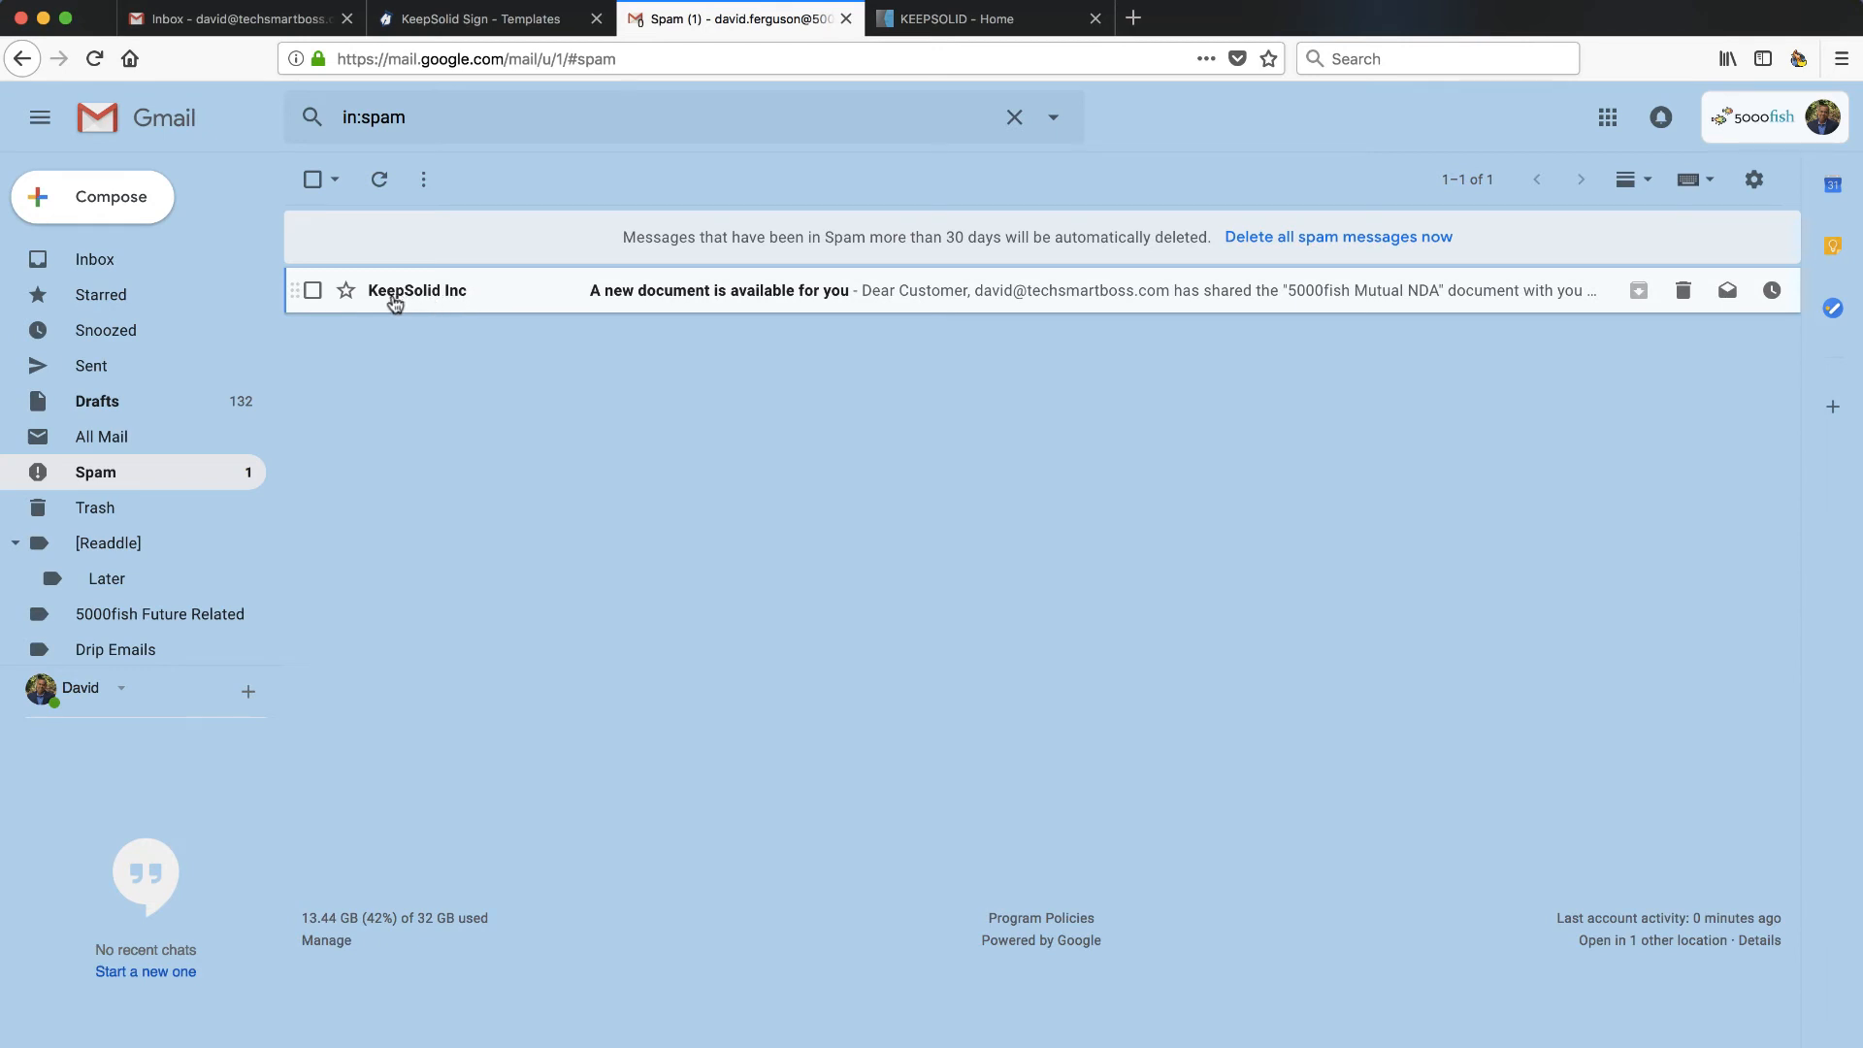
# - View the KeepSolid invitation's original headers, then mark the message as not spam
pyautogui.click(830, 291)
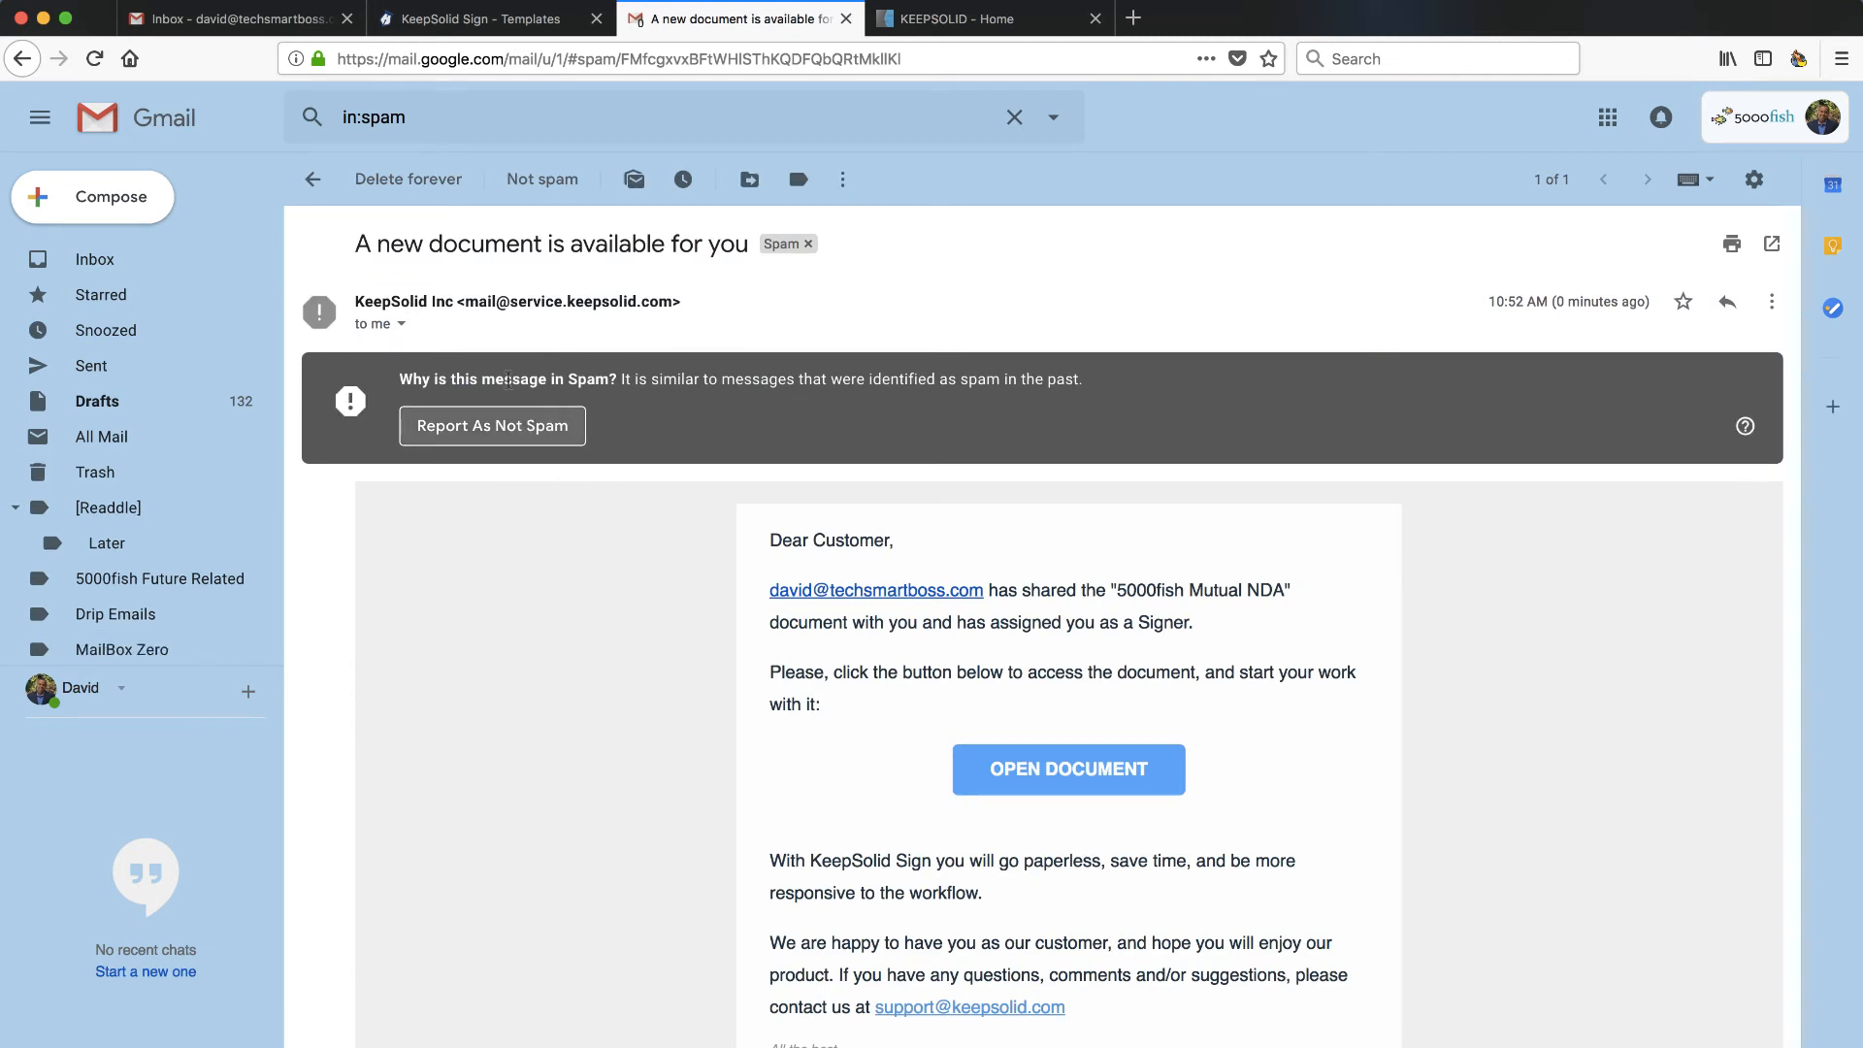
pyautogui.click(1772, 308)
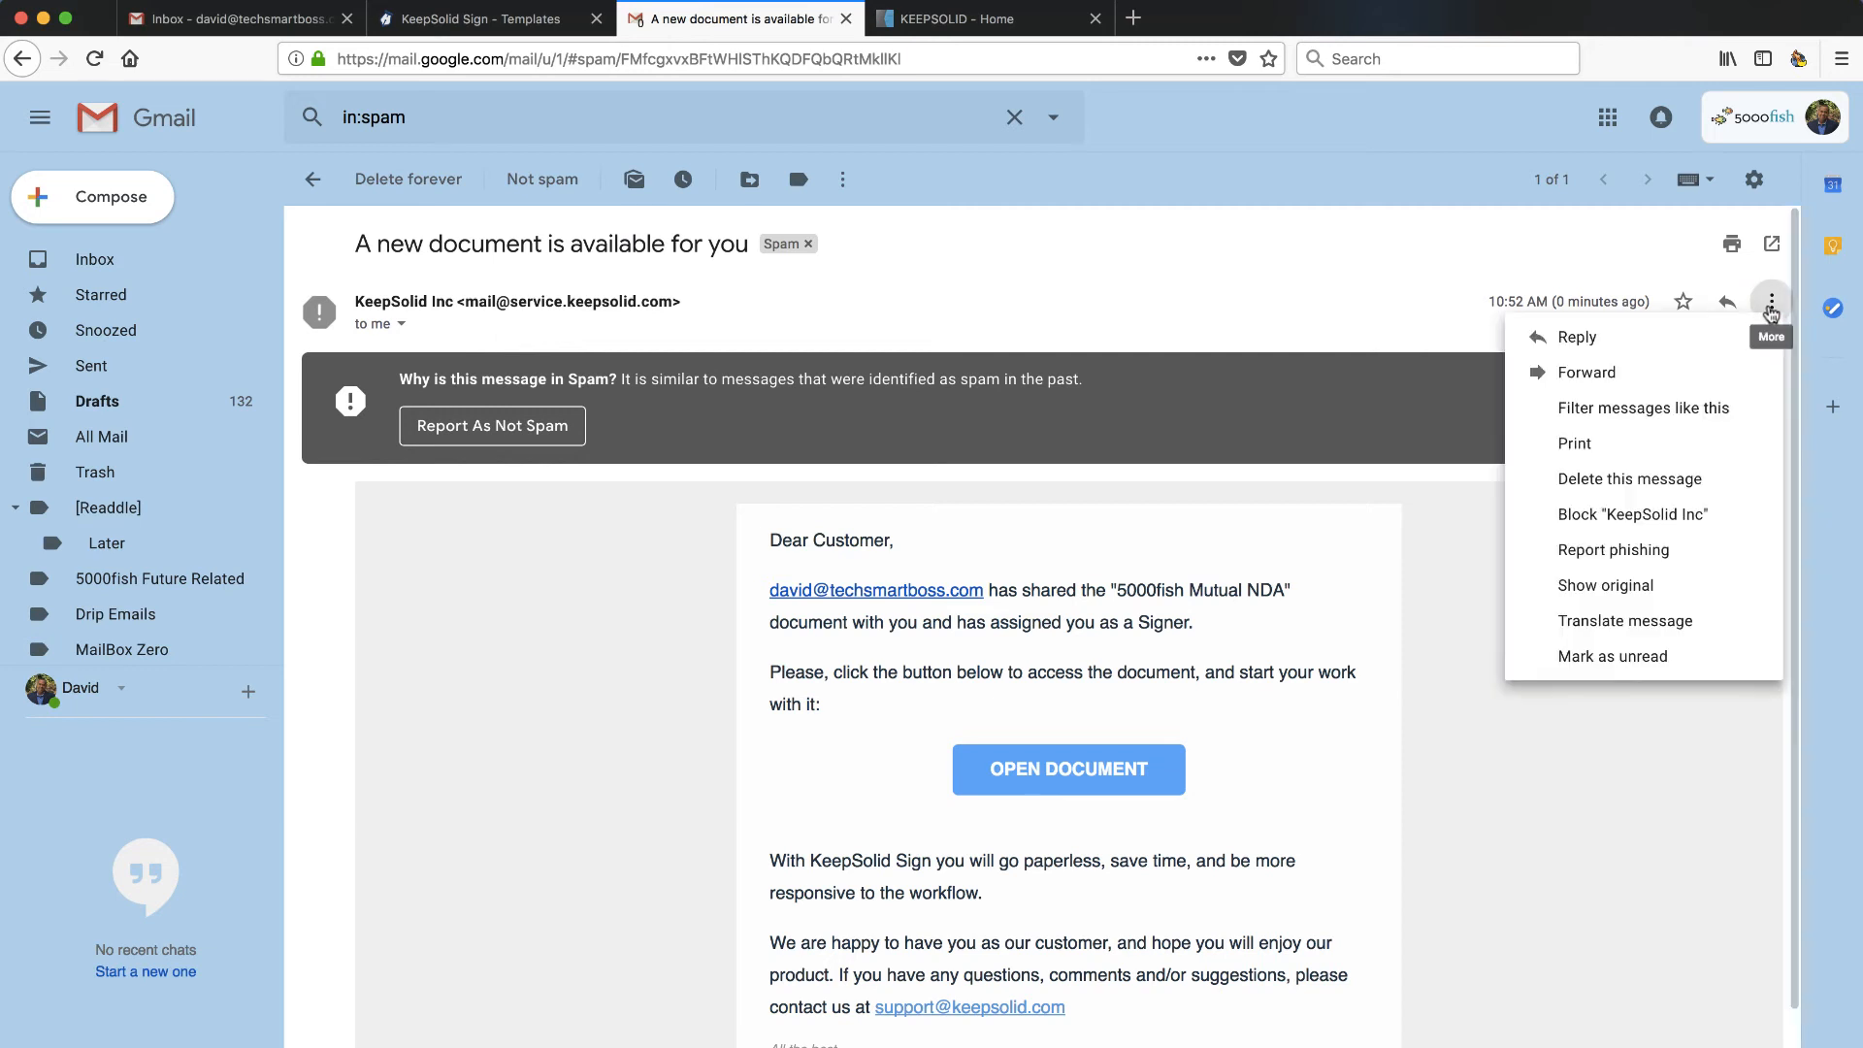
pyautogui.click(1611, 586)
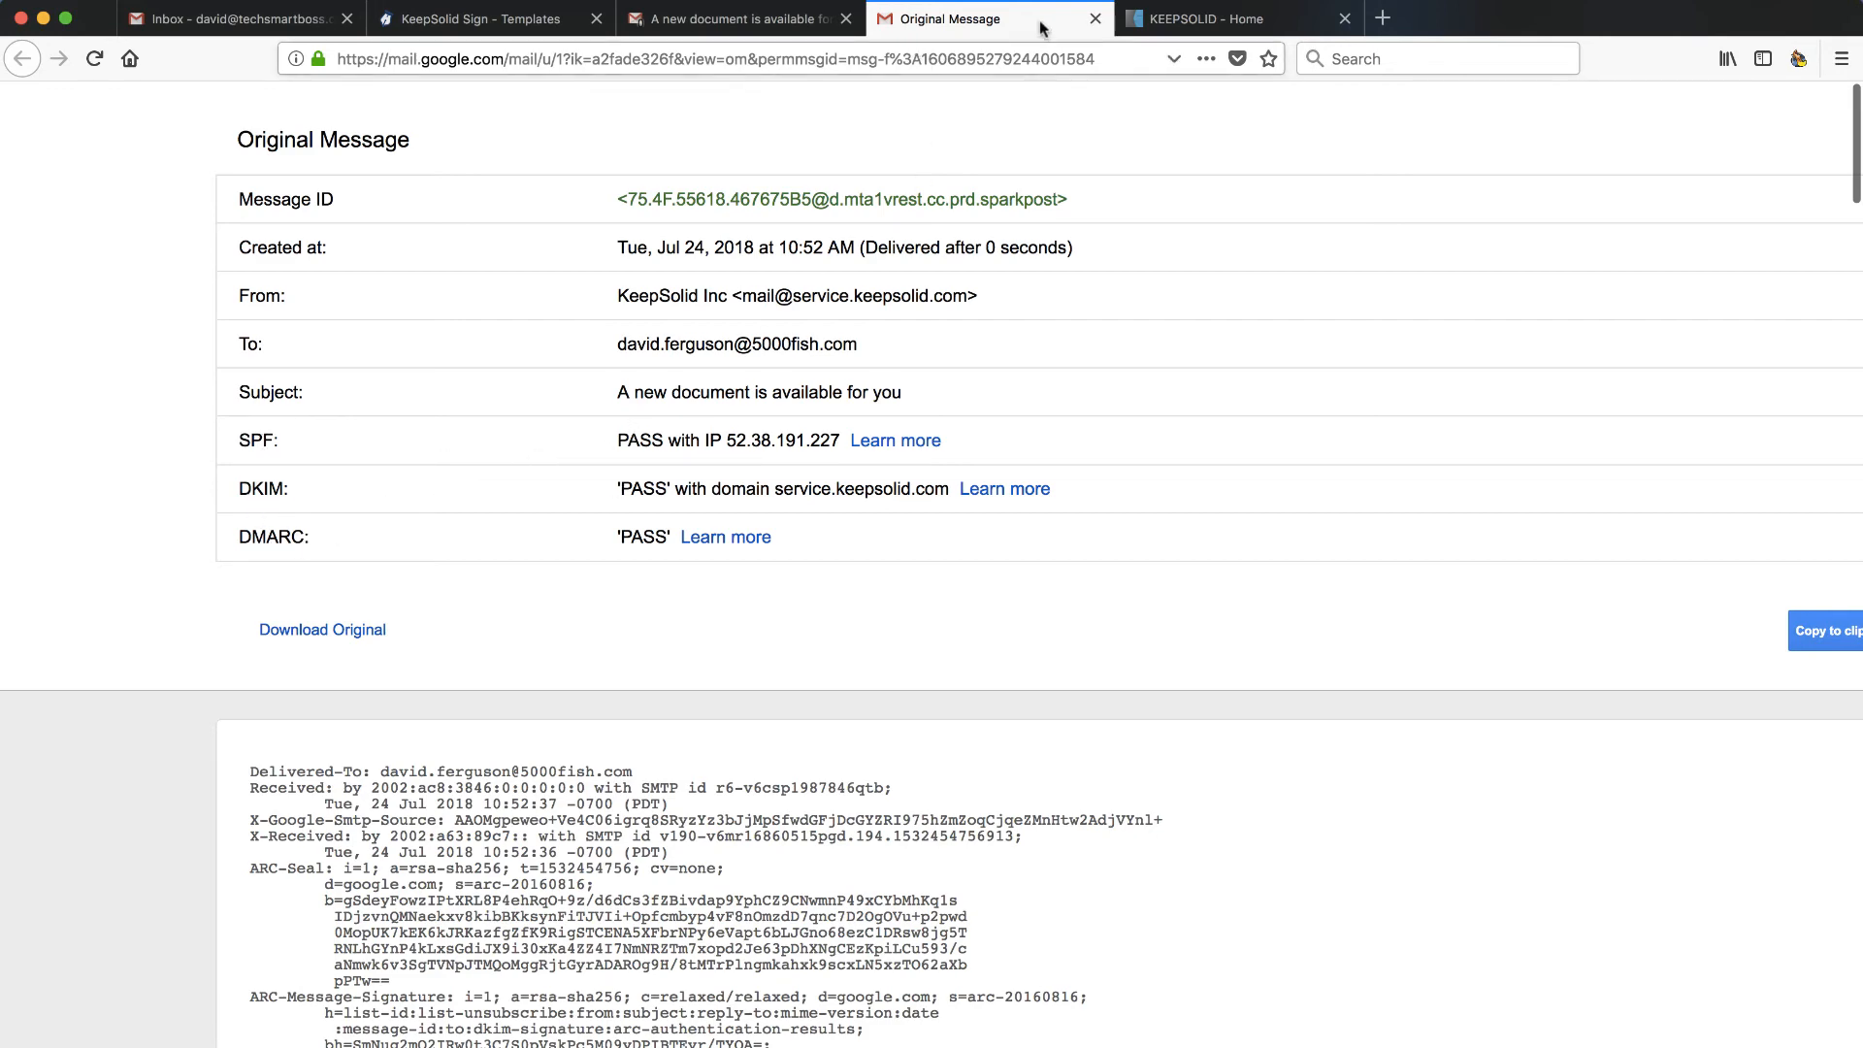
pyautogui.click(1096, 18)
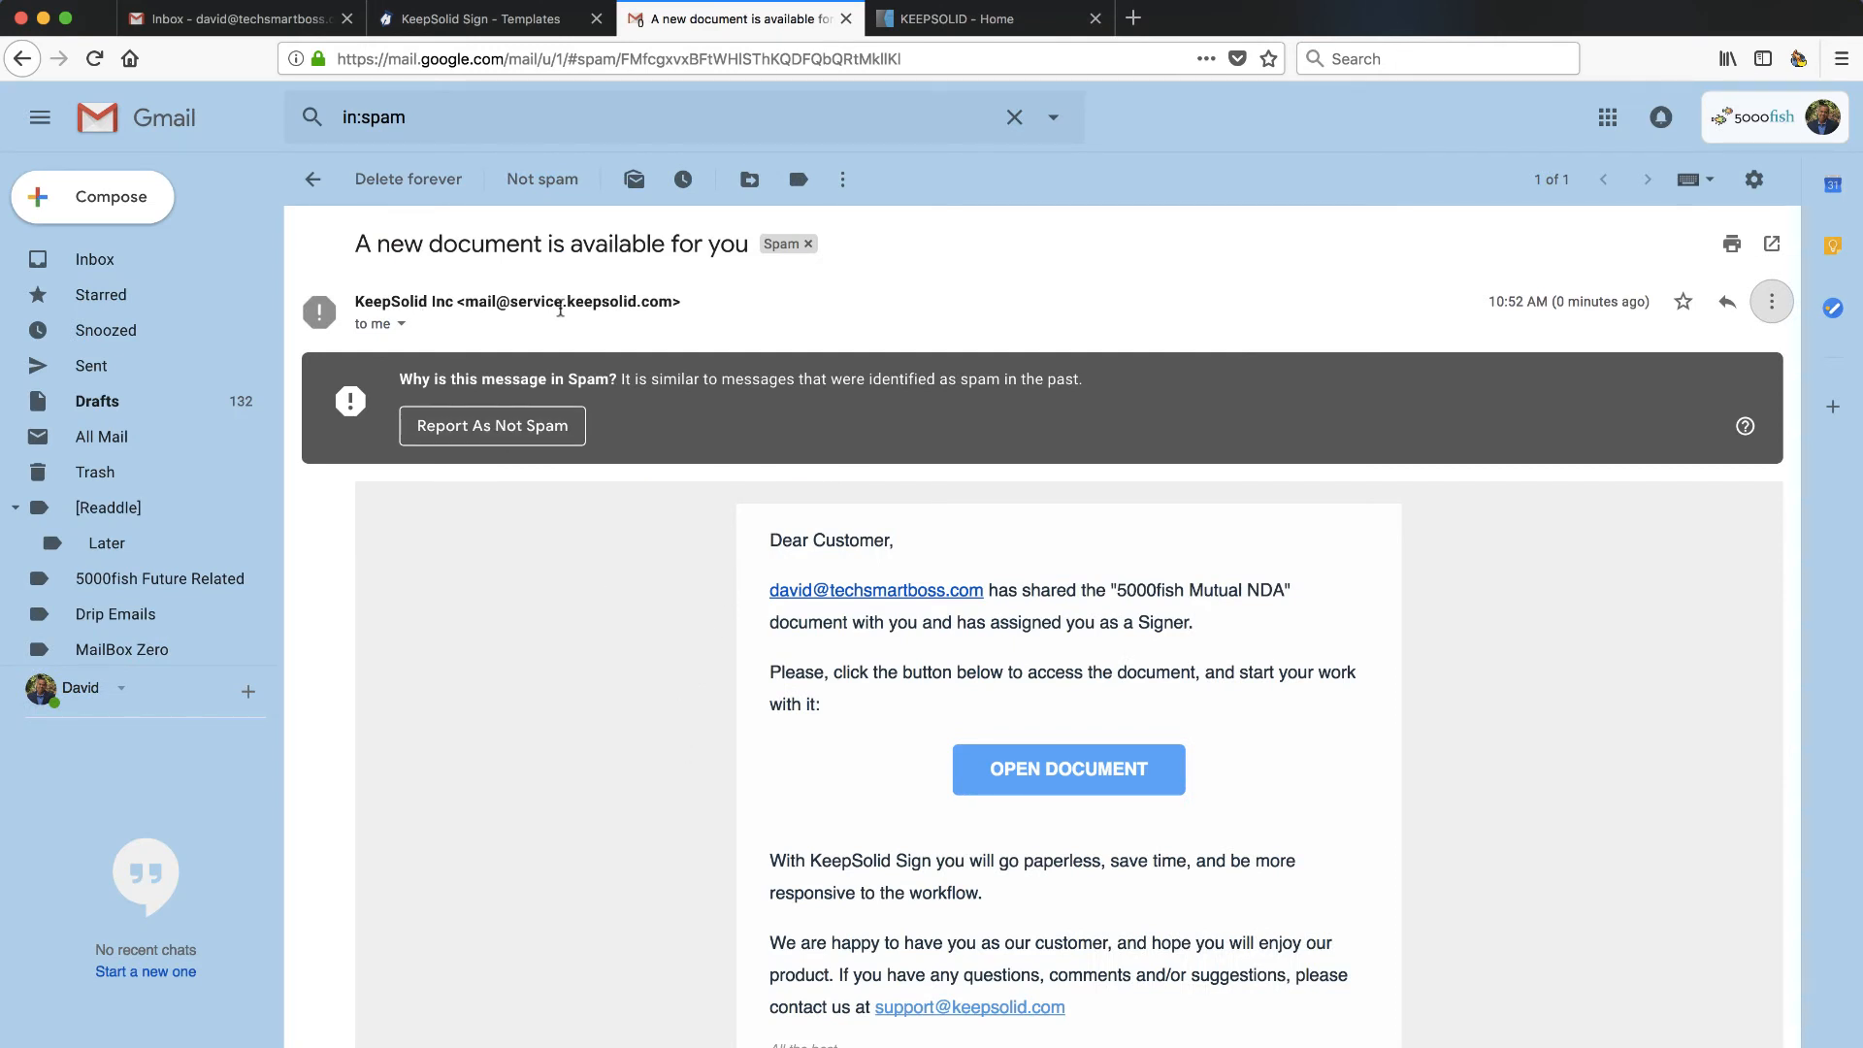
pyautogui.click(479, 427)
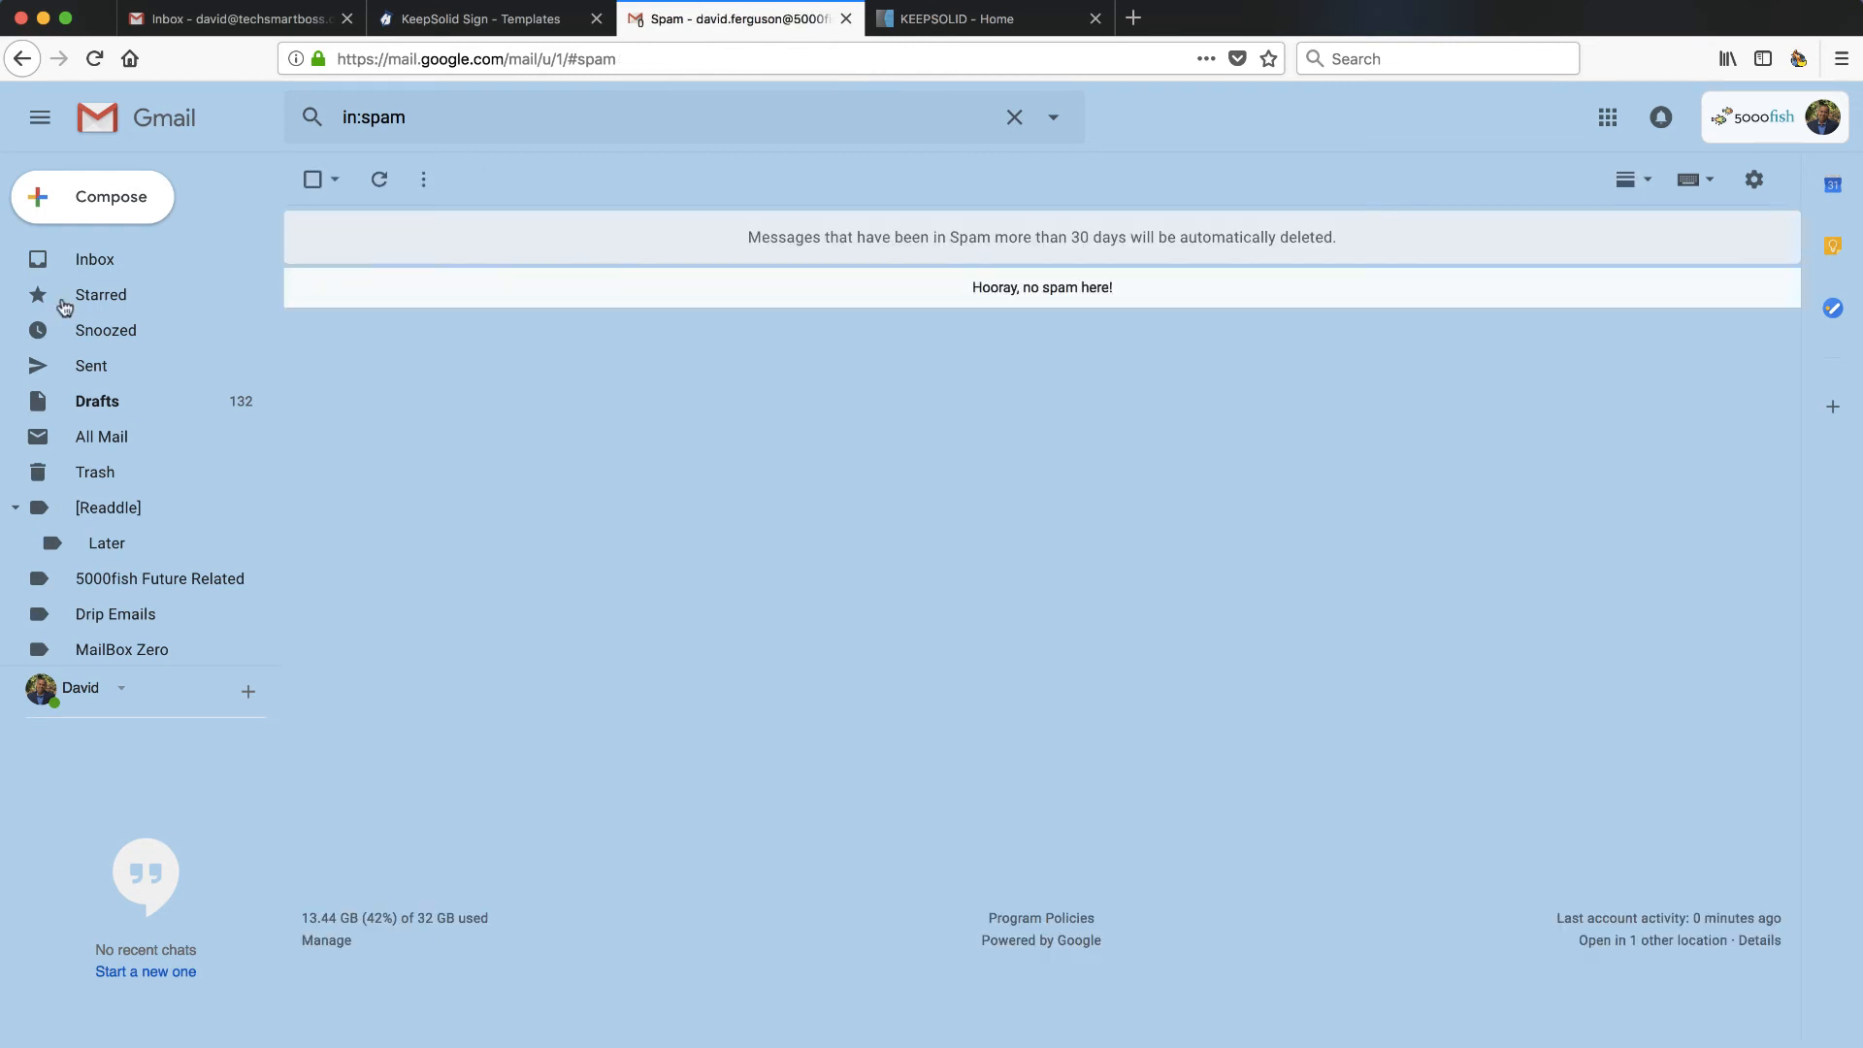
# - Open the 'A new document is available for you' email and launch the 5000fish Mutual NDA for signing
pyautogui.click(80, 269)
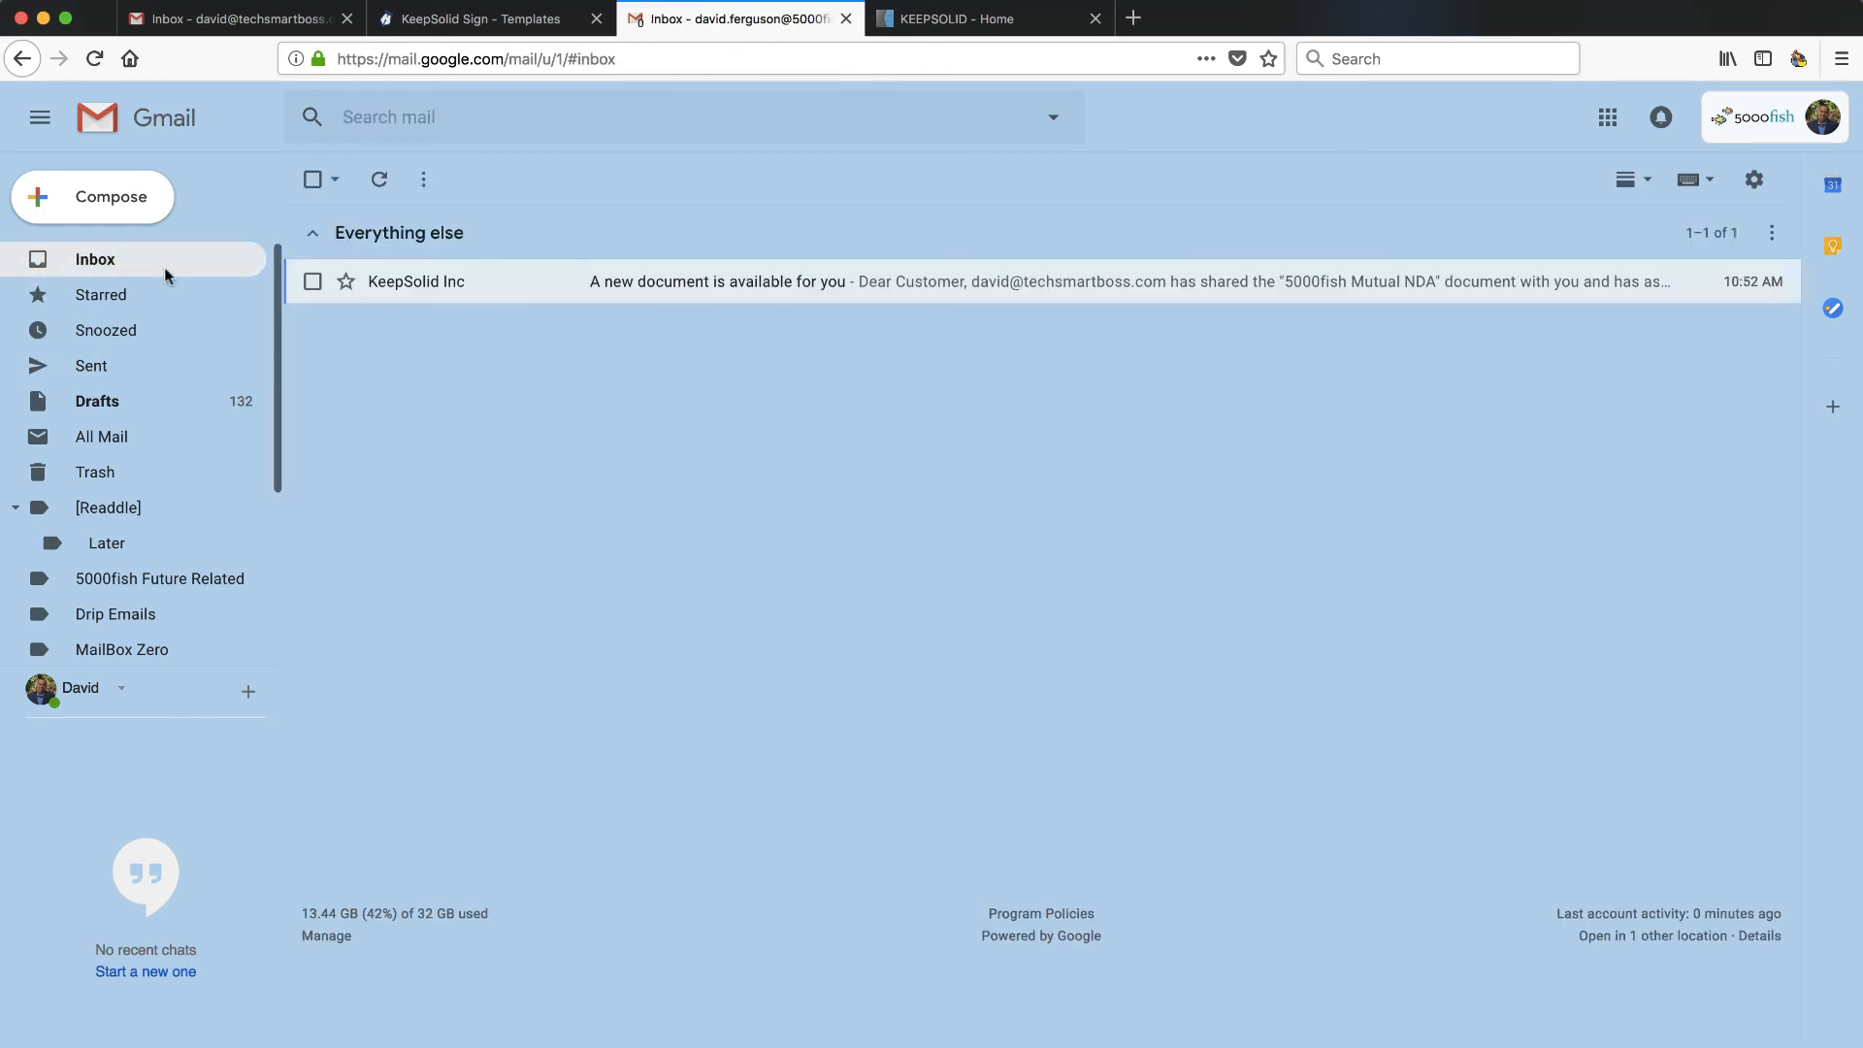
pyautogui.click(937, 287)
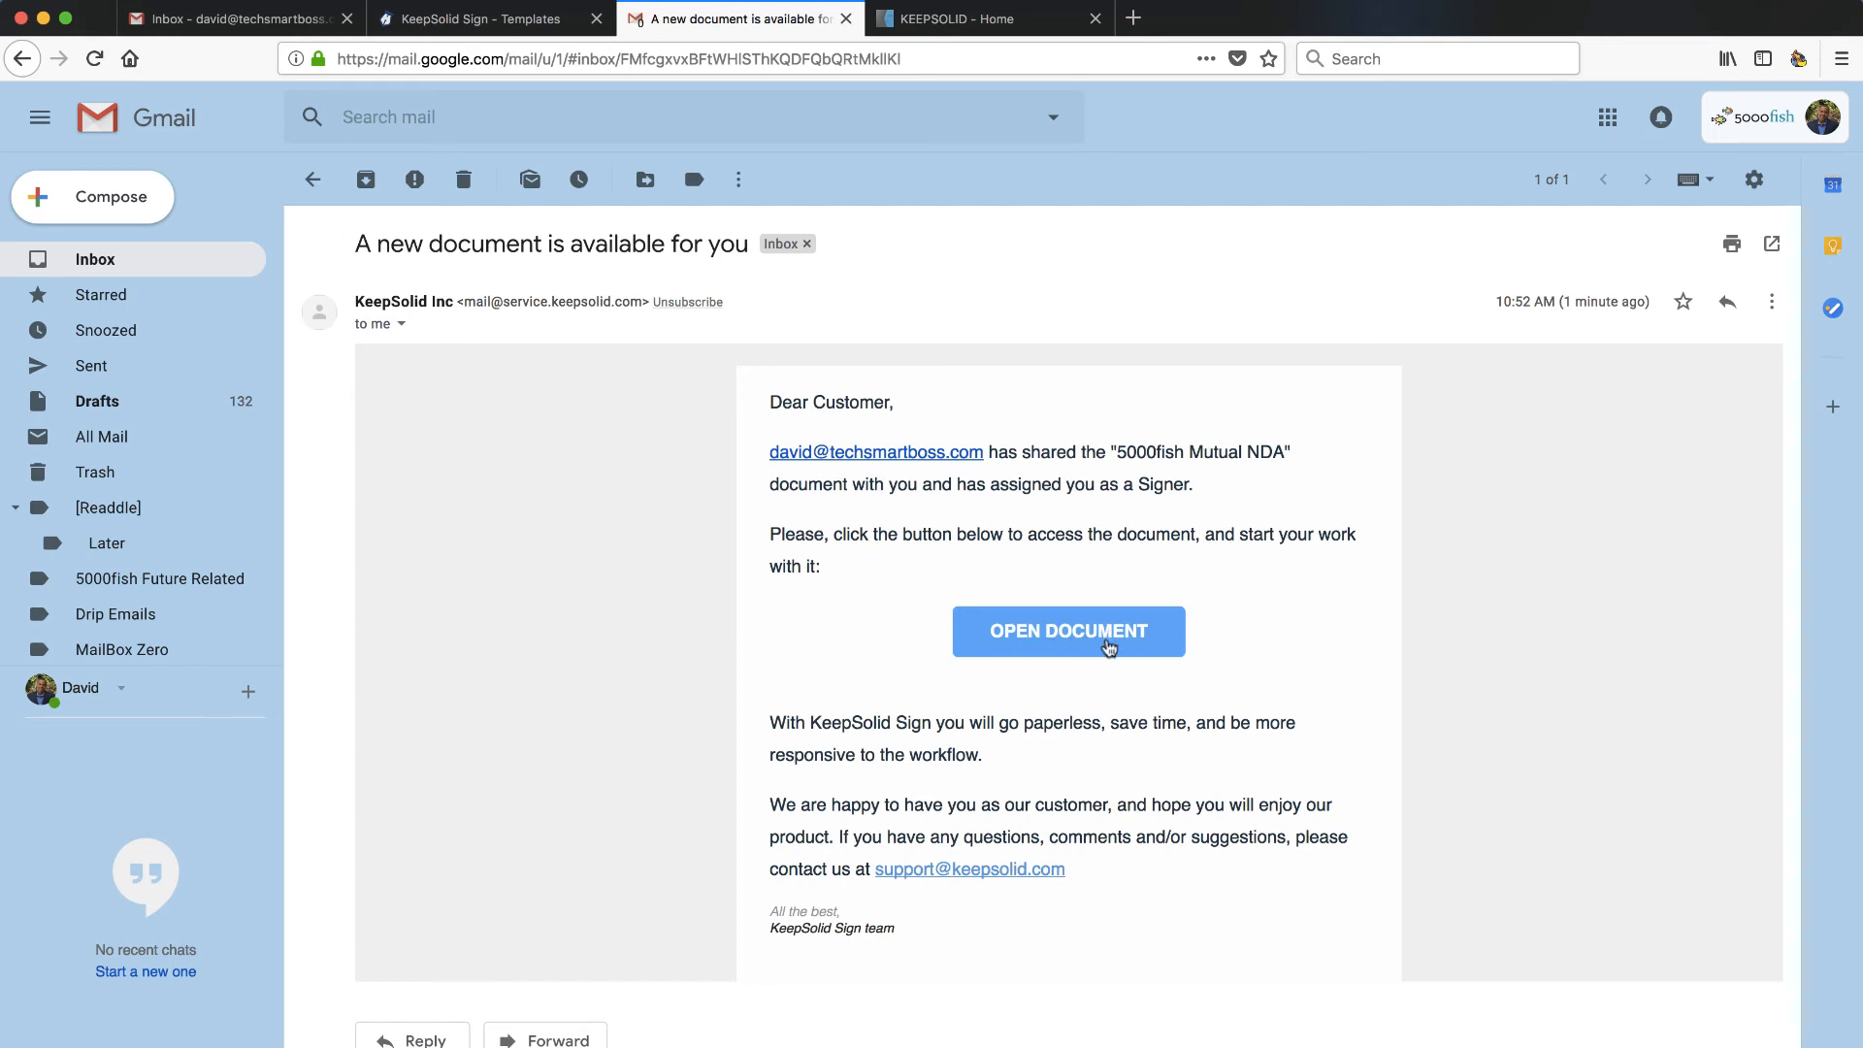
pyautogui.click(1080, 633)
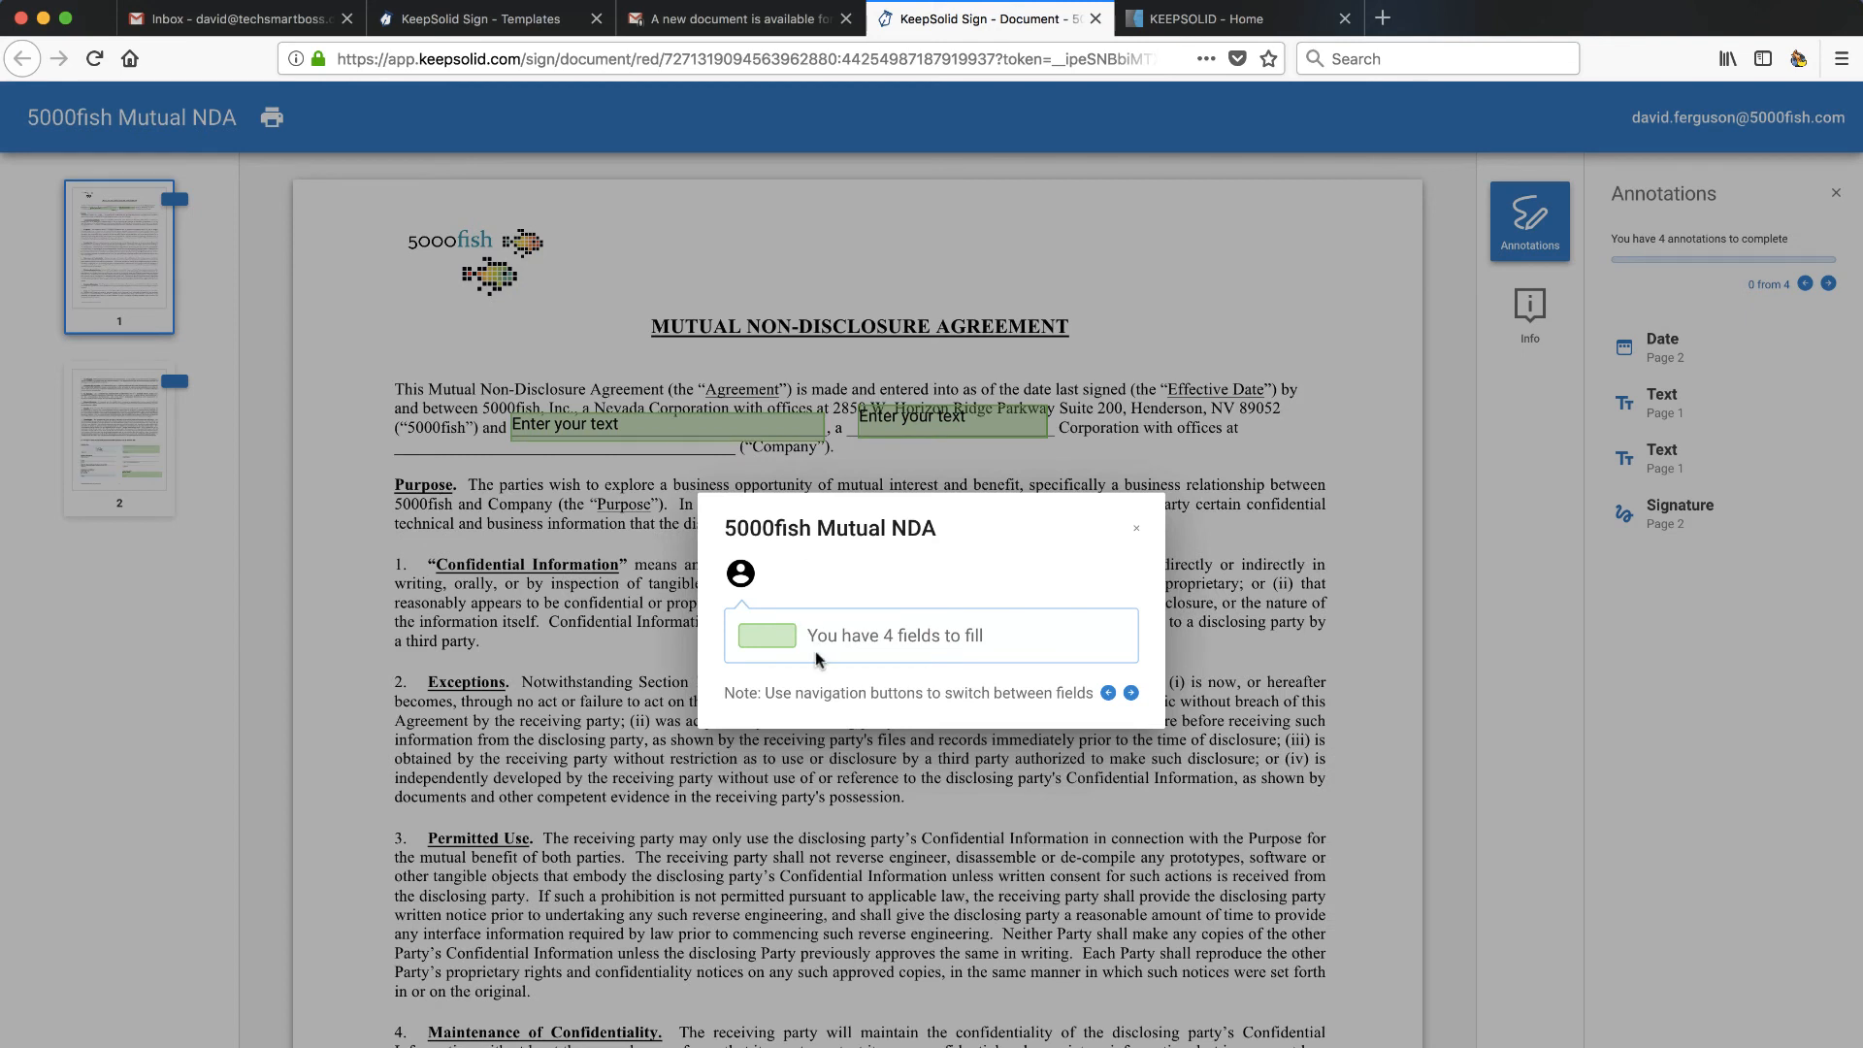
# - Fill the NDA's first text field and set the recipient date to 07/24/18
pyautogui.click(878, 654)
pyautogui.click(1387, 776)
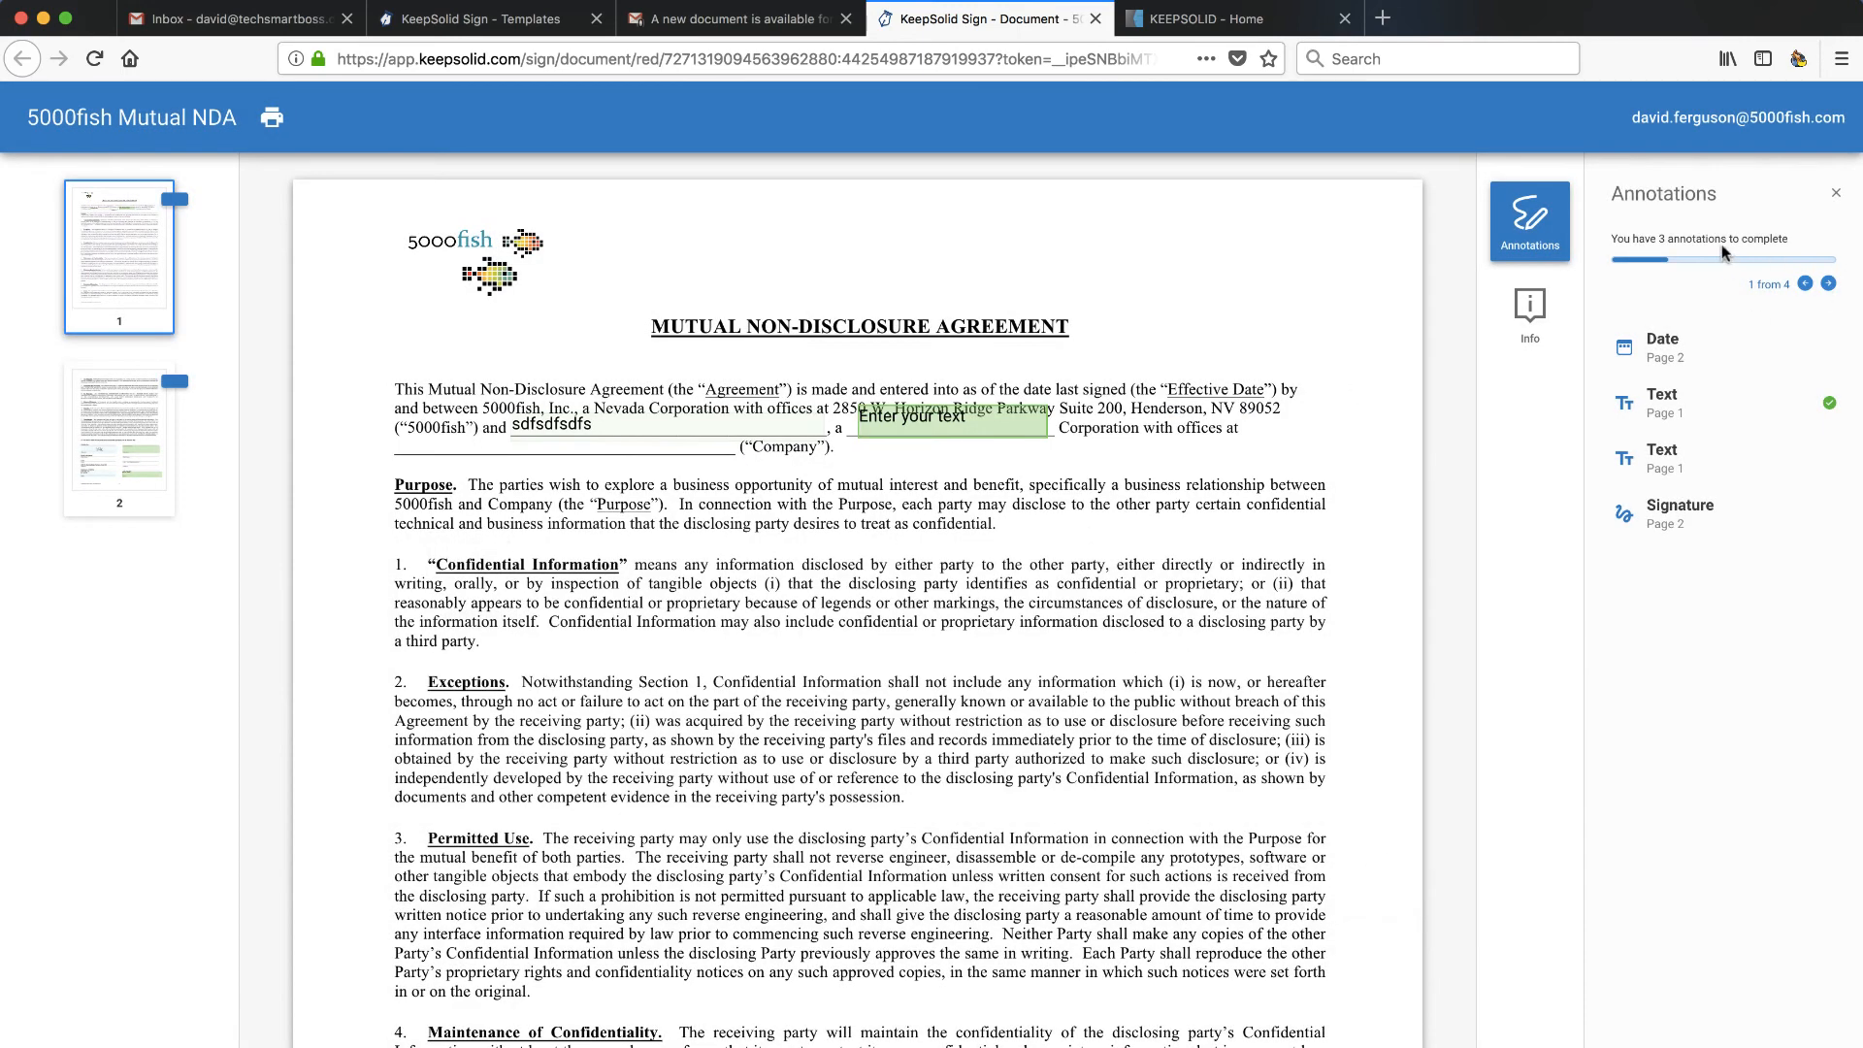
pyautogui.click(1828, 283)
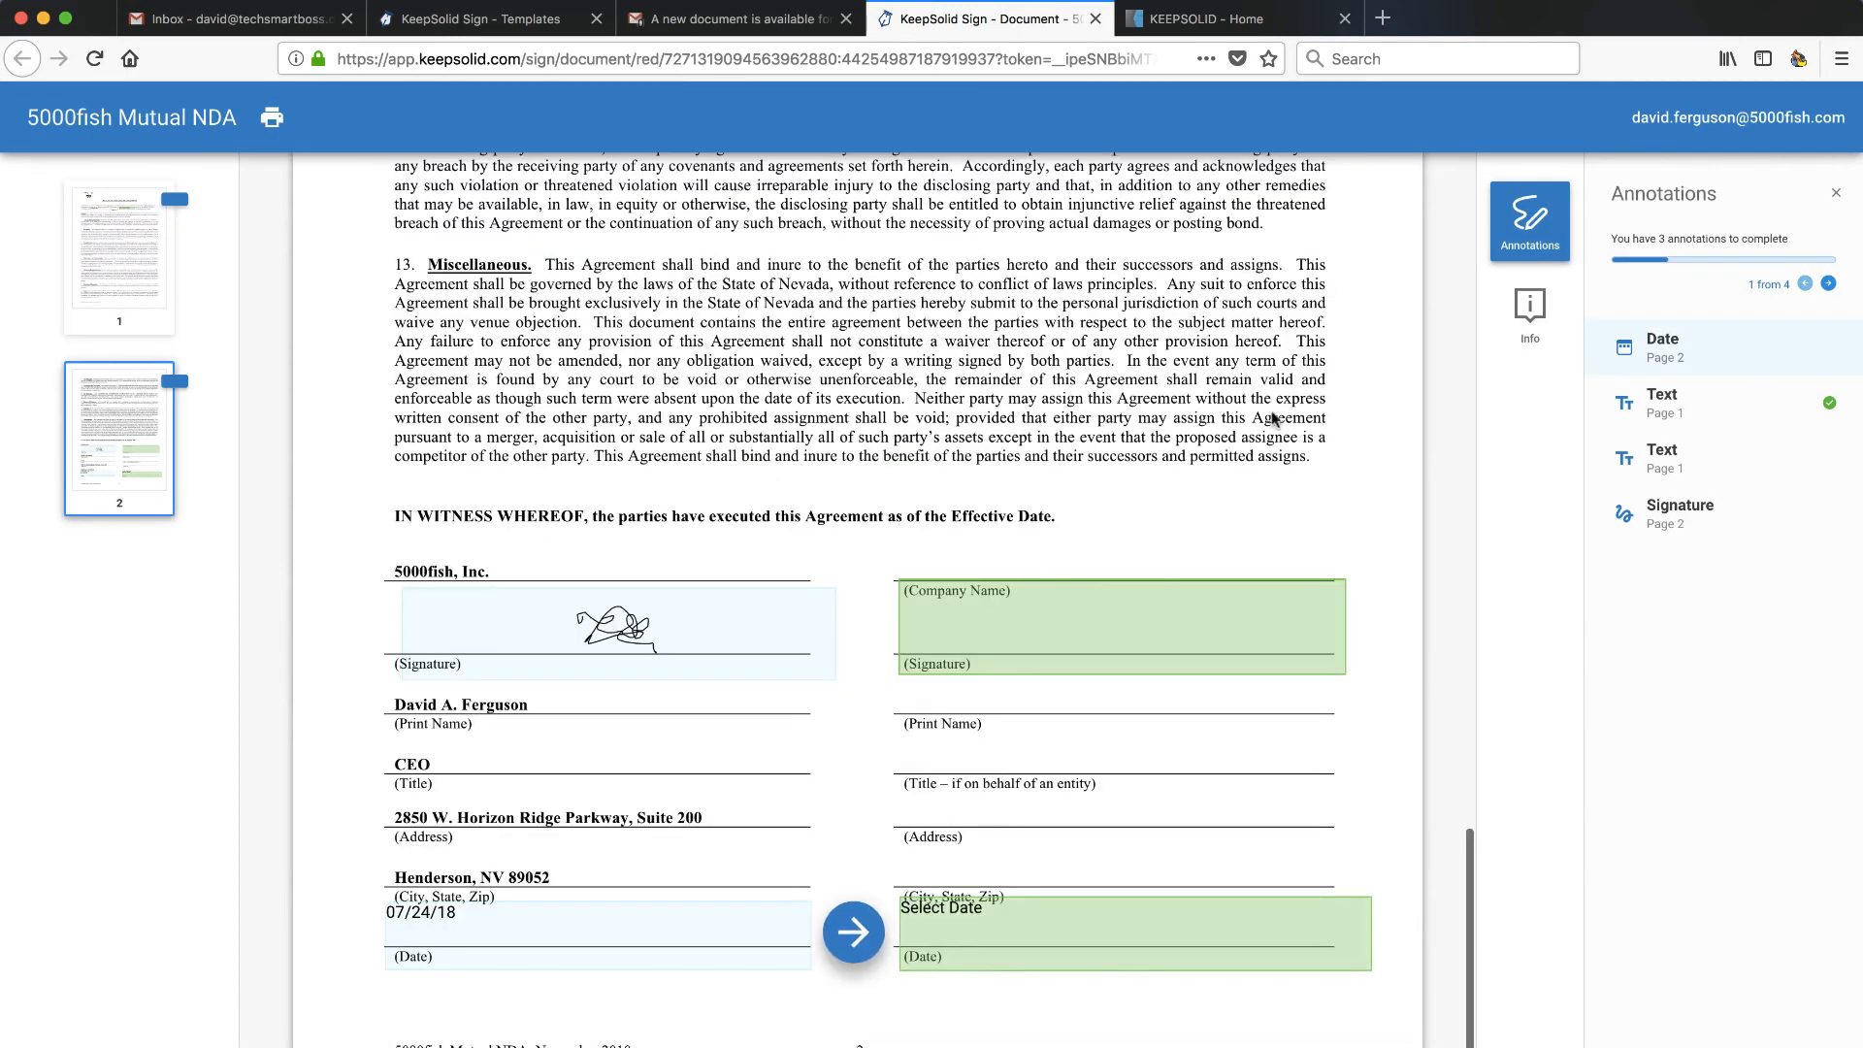
pyautogui.click(1016, 932)
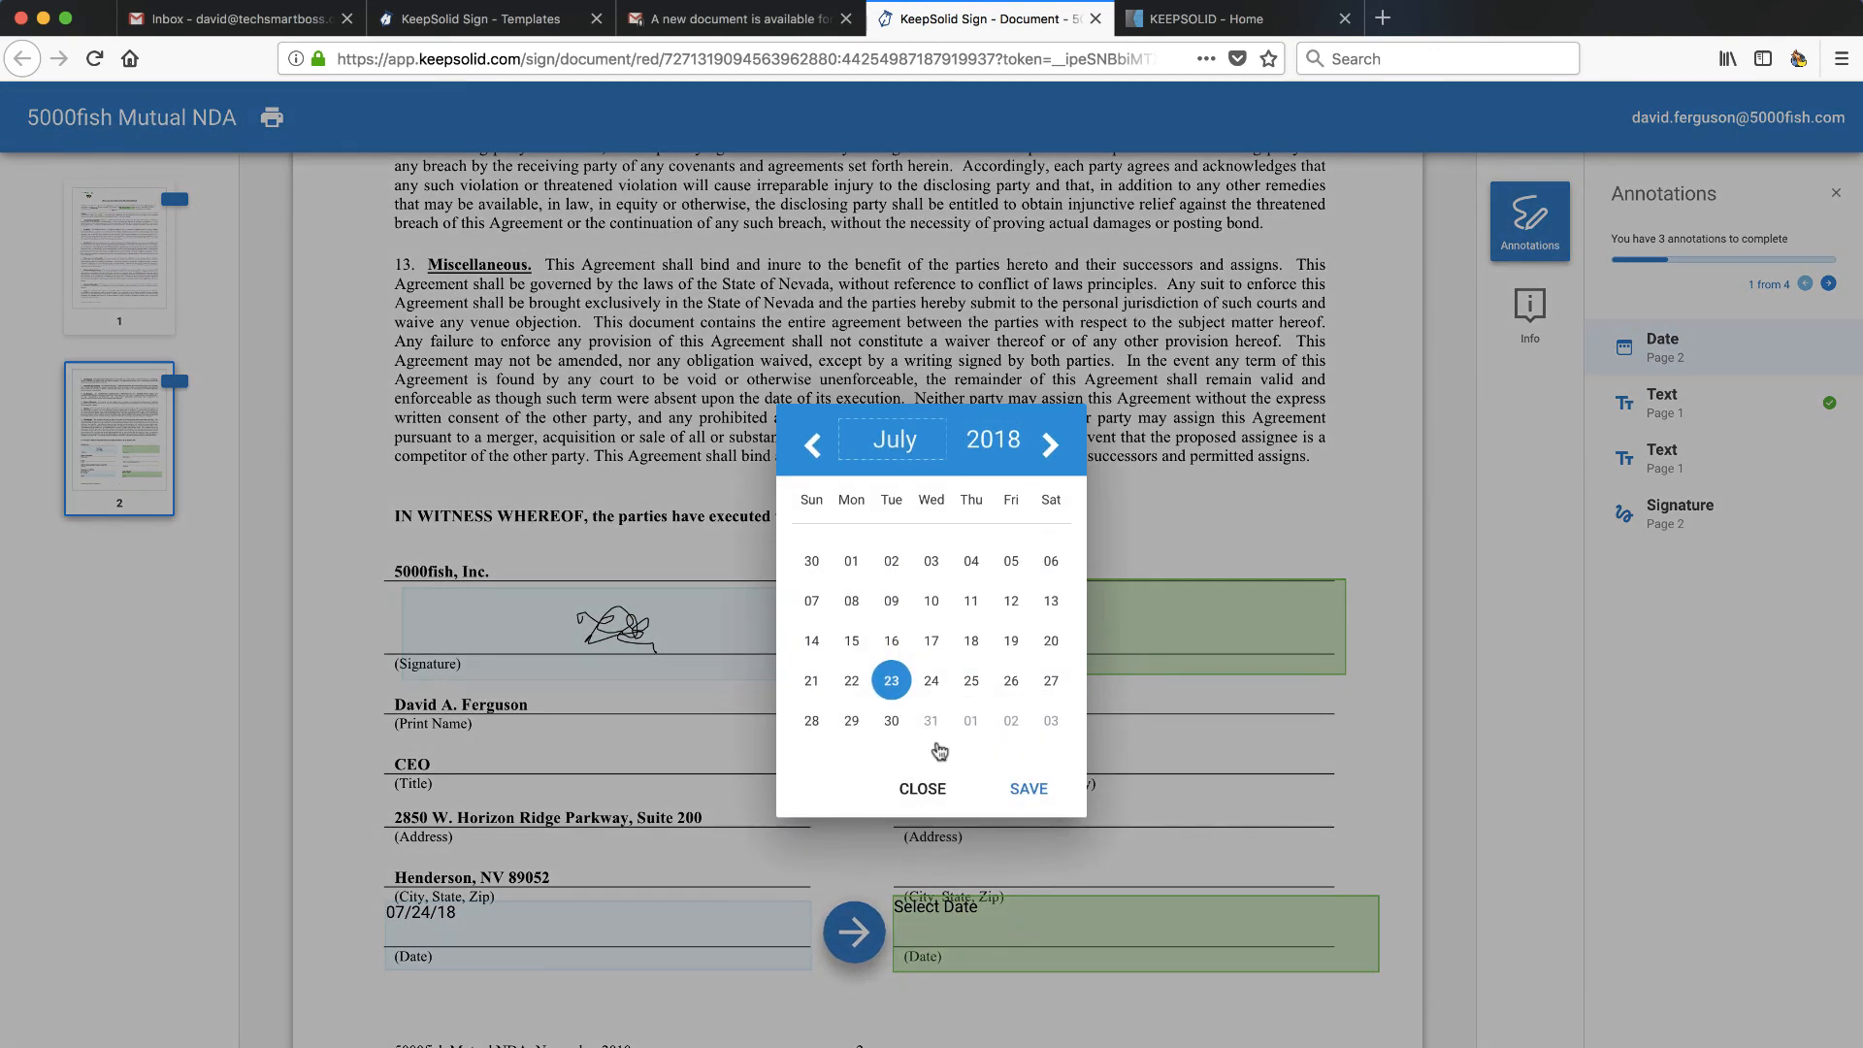
pyautogui.click(930, 680)
pyautogui.click(1033, 789)
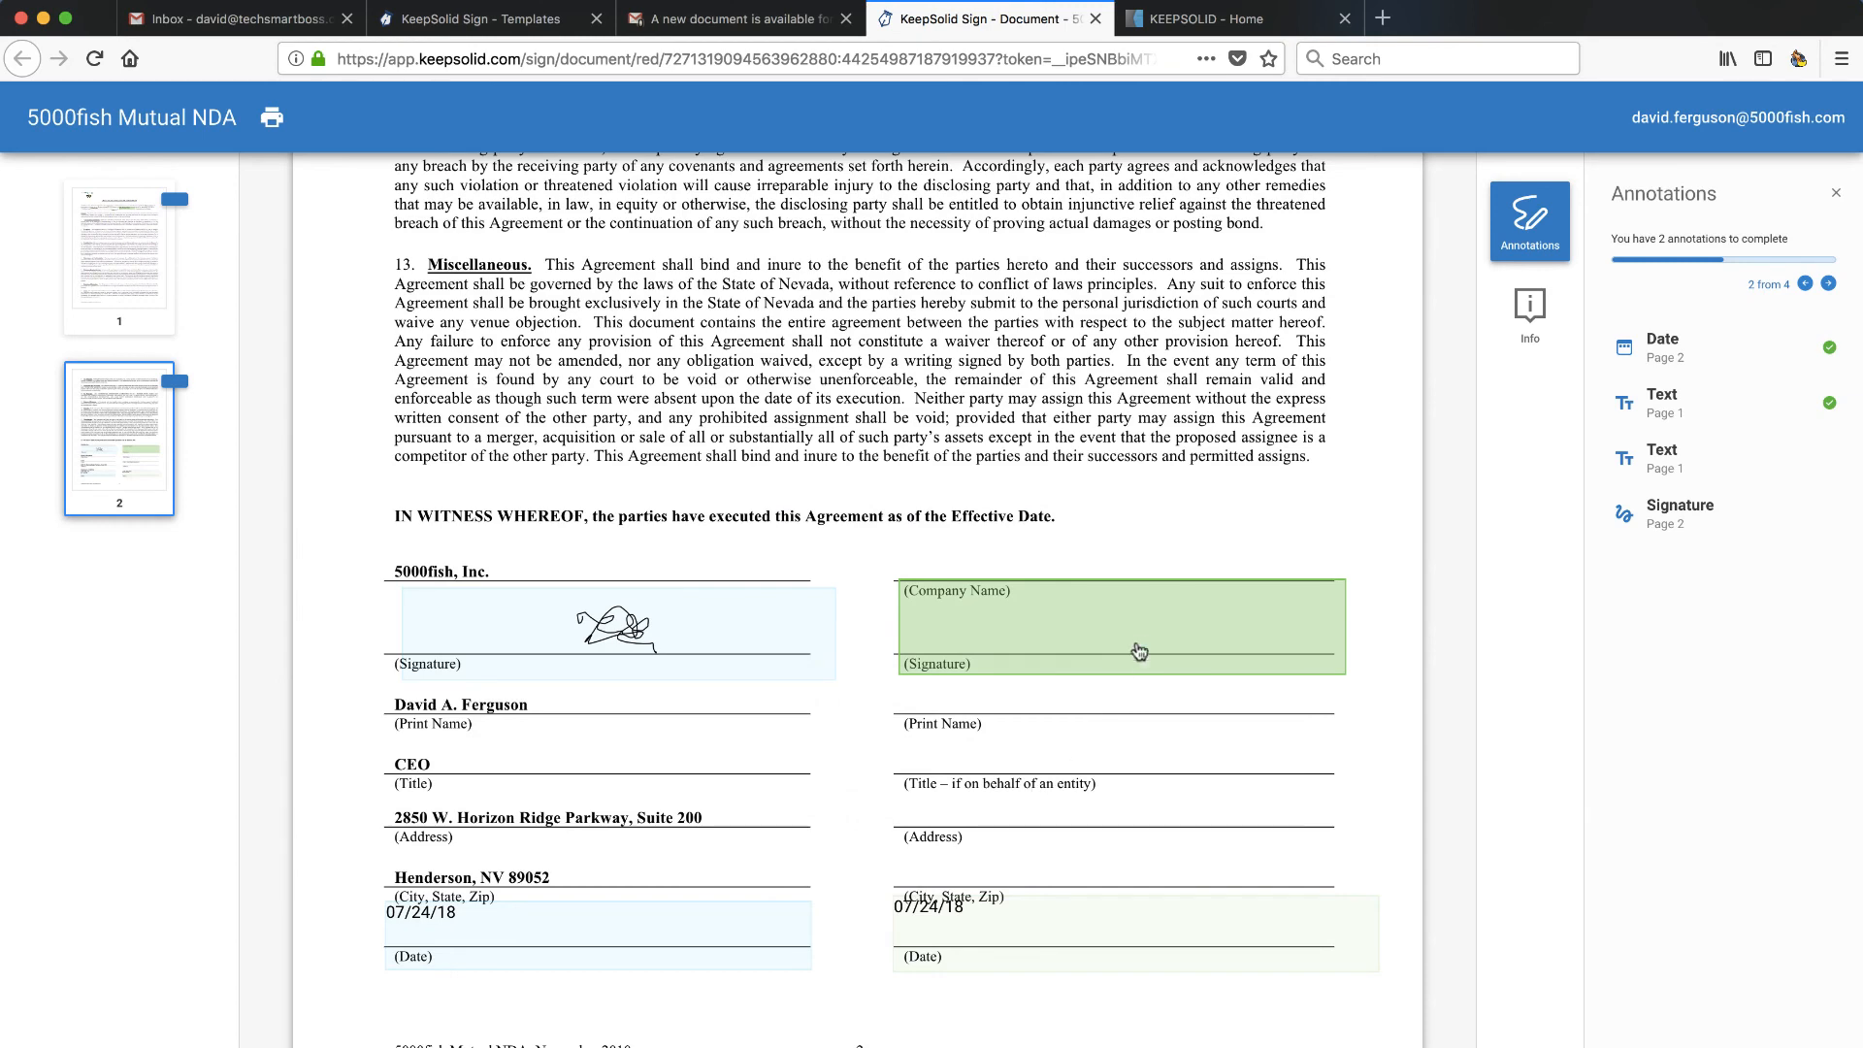
# - Draw the recipient's signature in the signature field, then switch back to Gmail
pyautogui.click(1138, 637)
pyautogui.click(1071, 594)
pyautogui.moveTo(705, 550); pyautogui.dragTo(1112, 701)
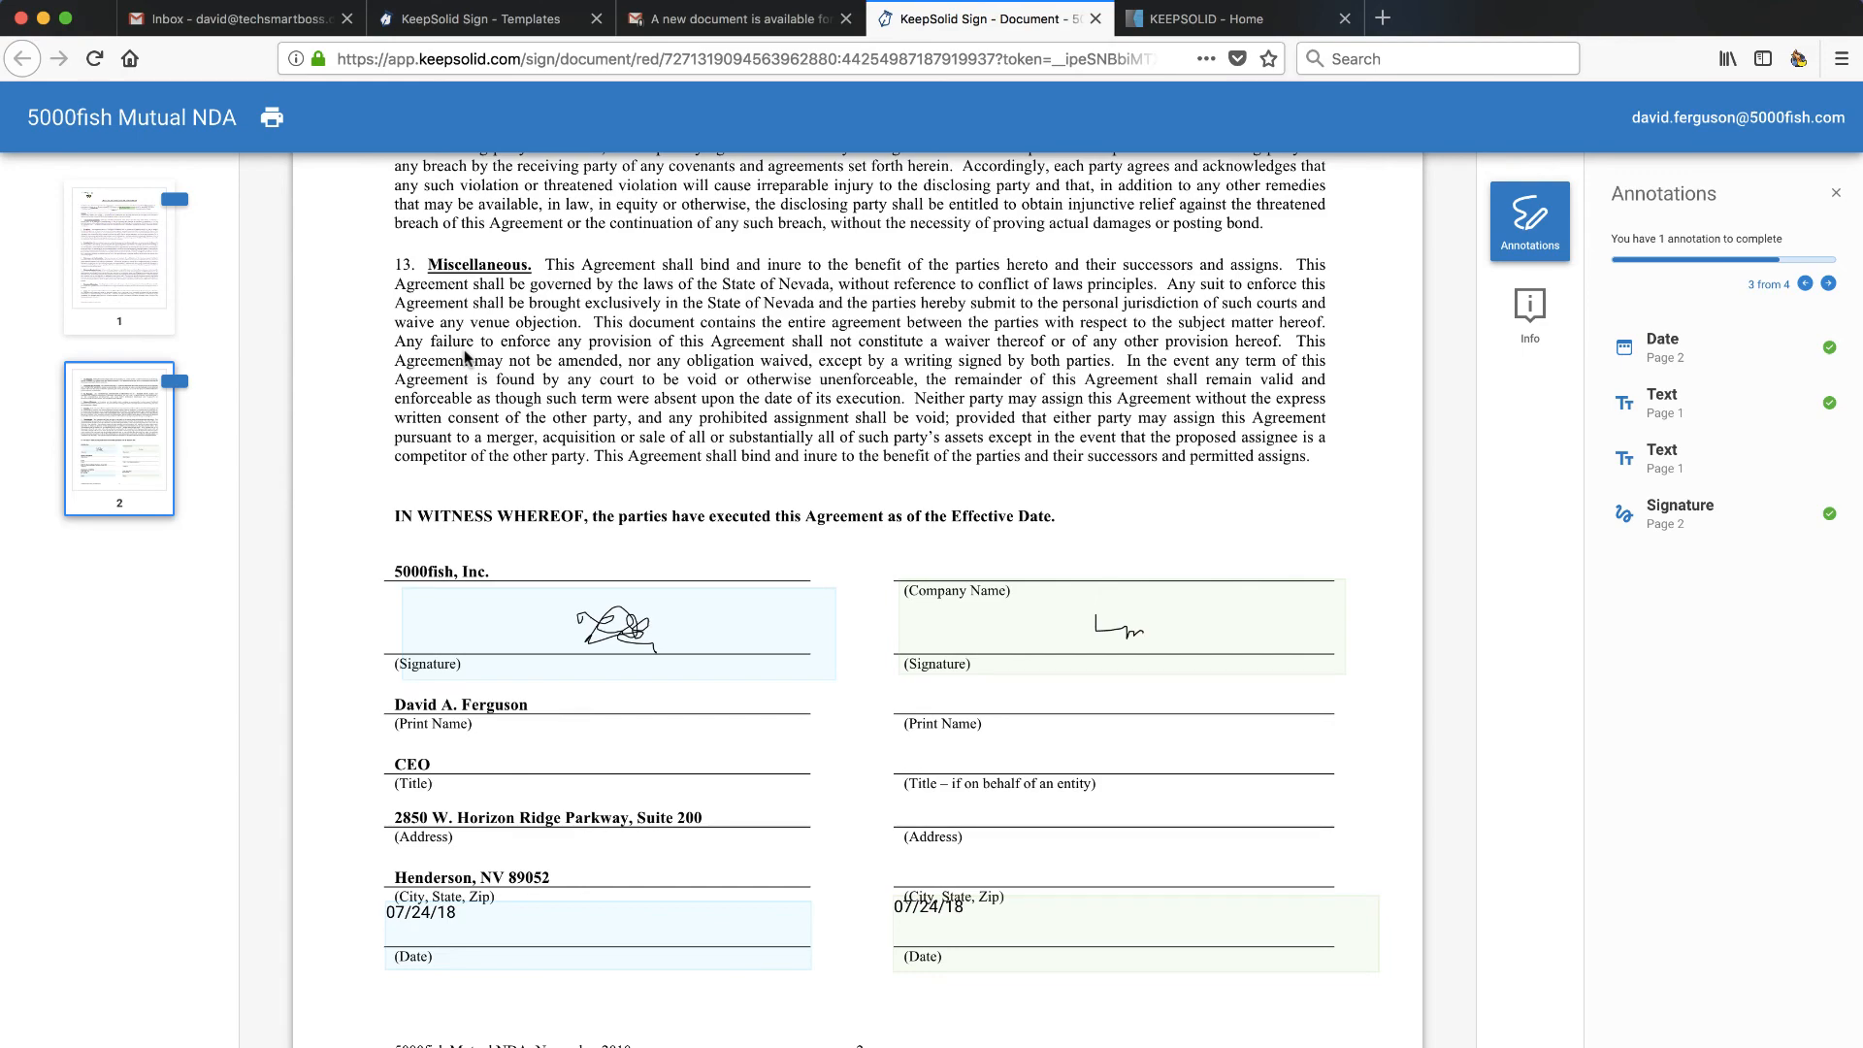
pyautogui.scroll(10, 466, 357)
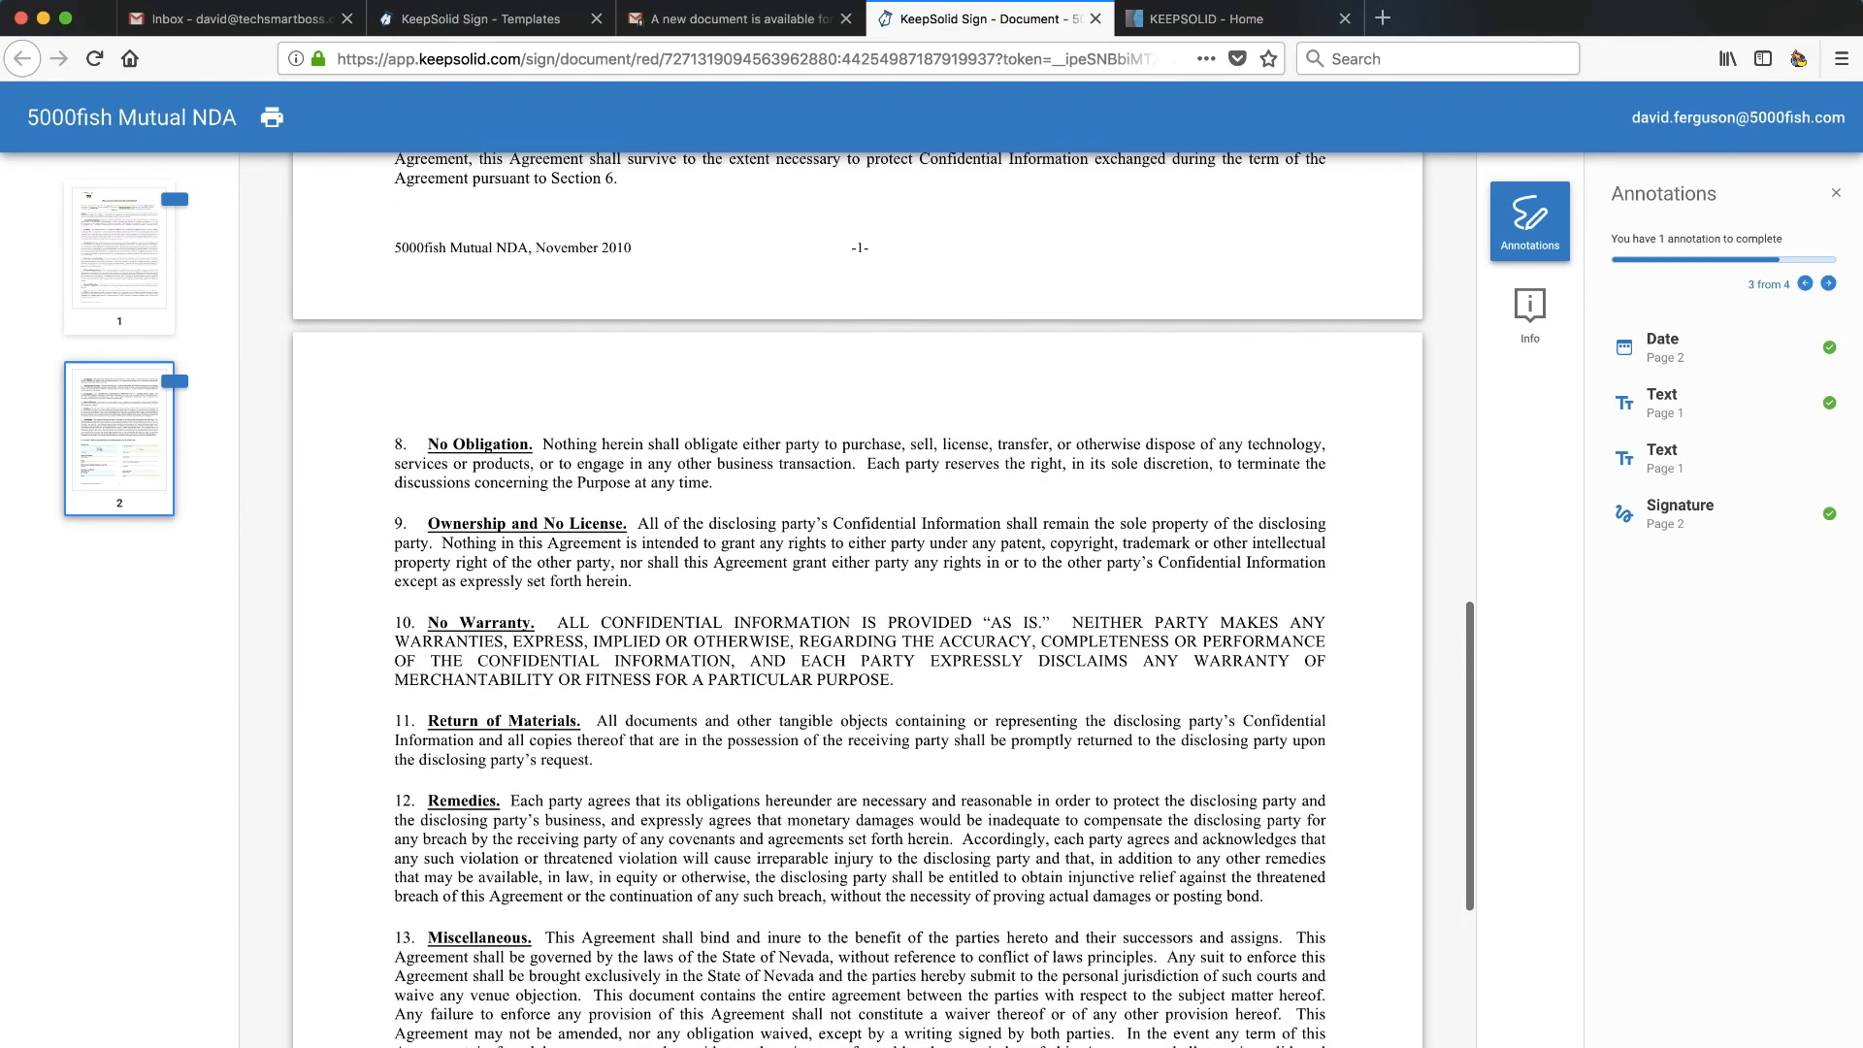
pyautogui.click(713, 21)
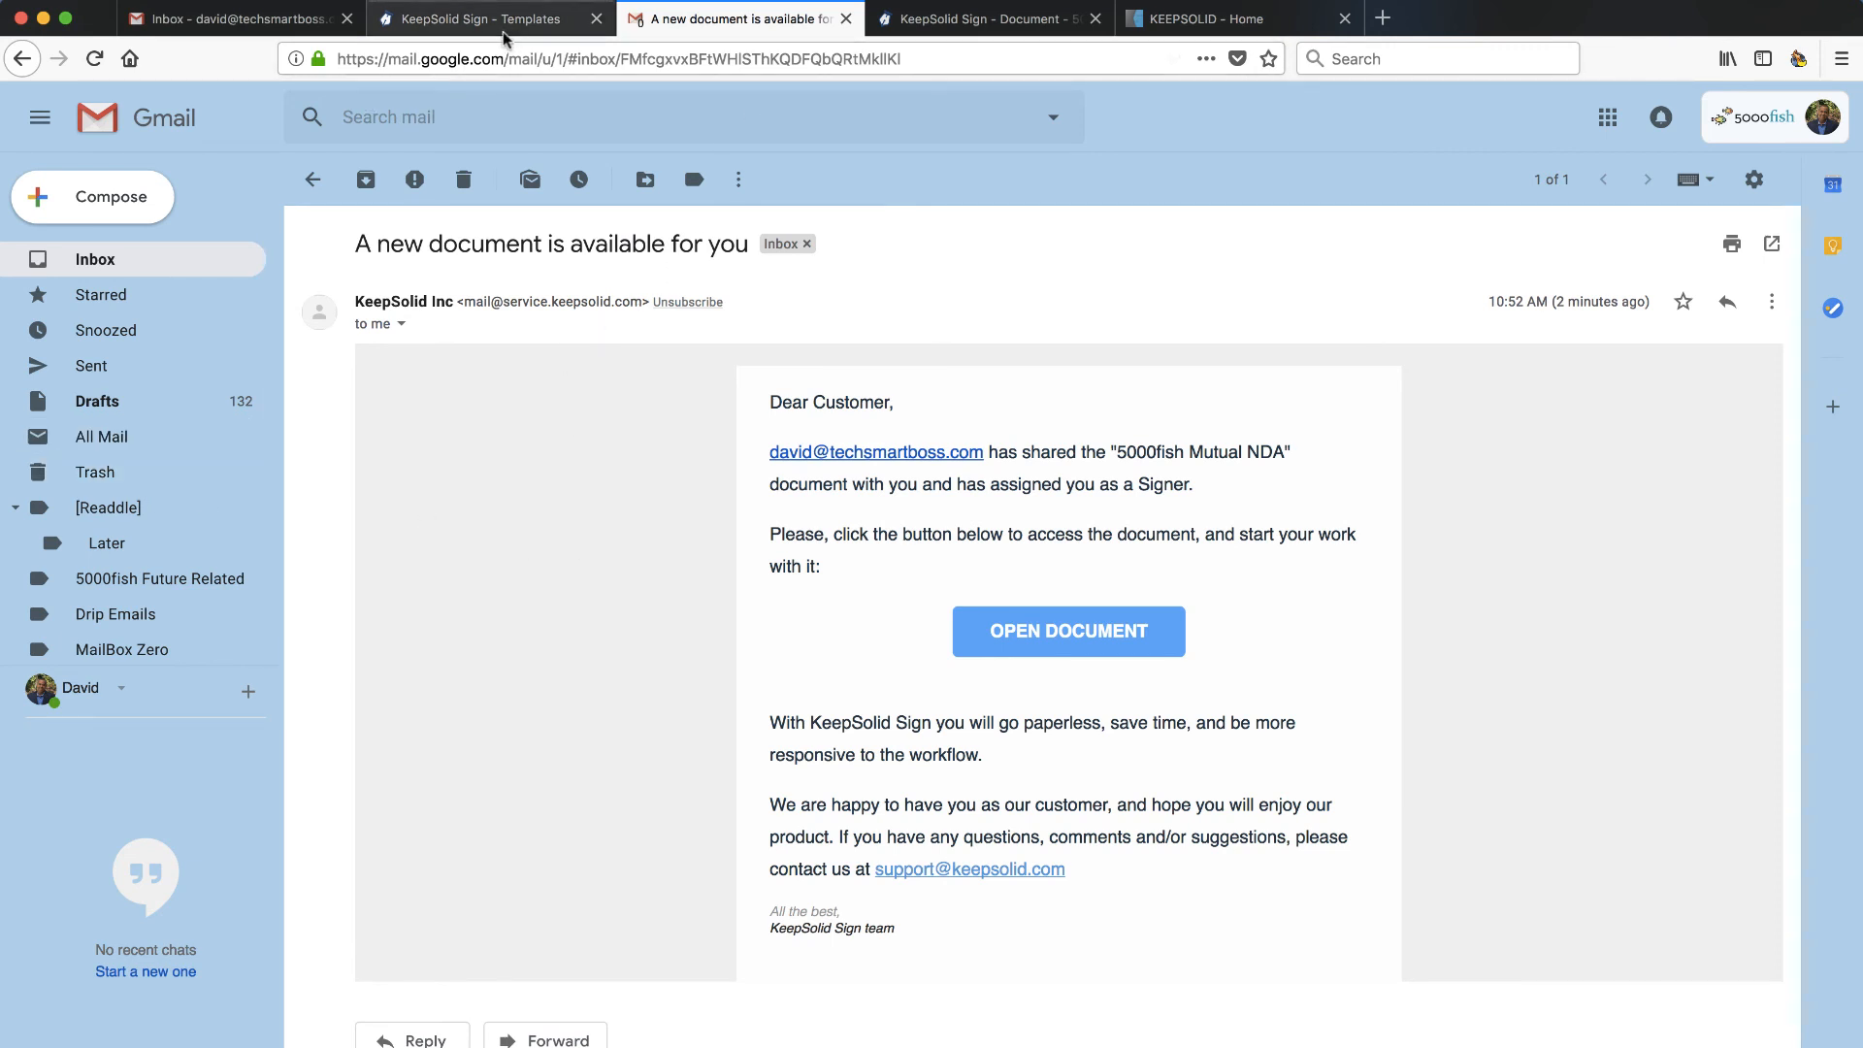
# - In the desktop app, create a template from the 5000fish Mutual NDA under All documents
pyautogui.click(949, 19)
pyautogui.moveTo(24, 456)
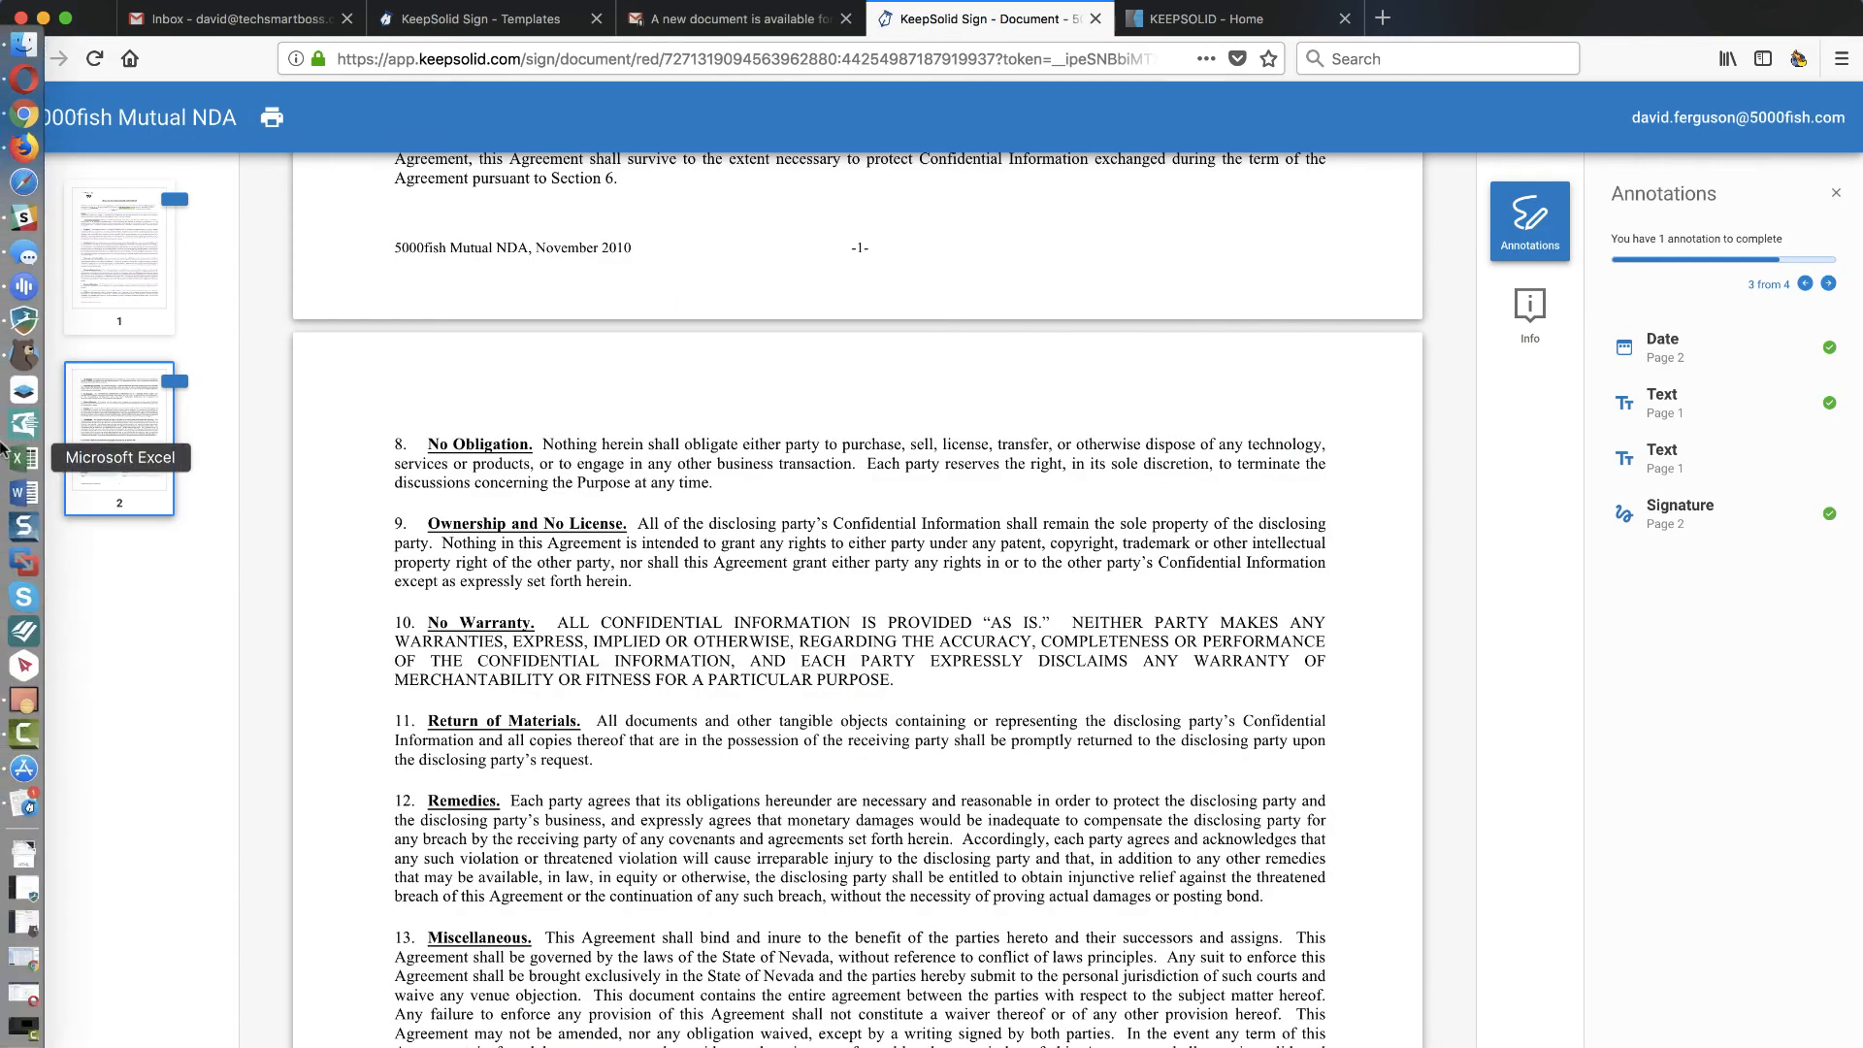
pyautogui.click(25, 805)
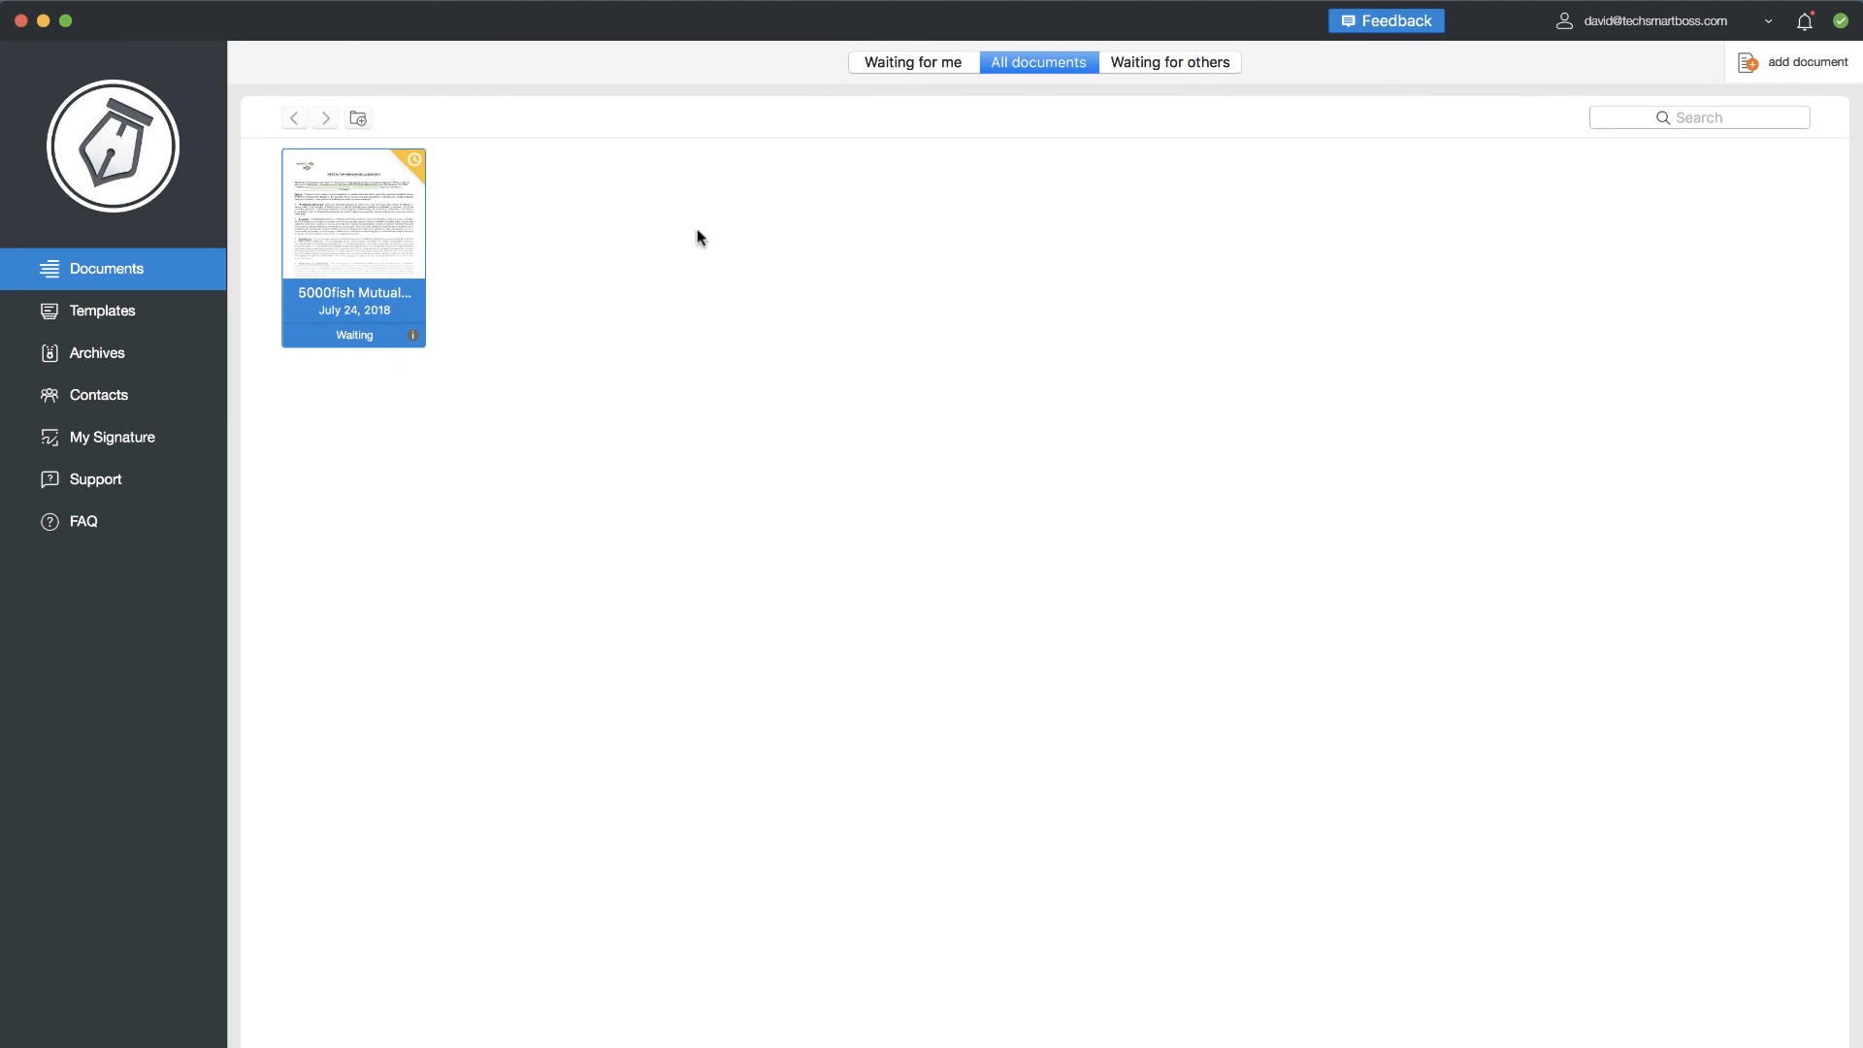
pyautogui.click(1157, 62)
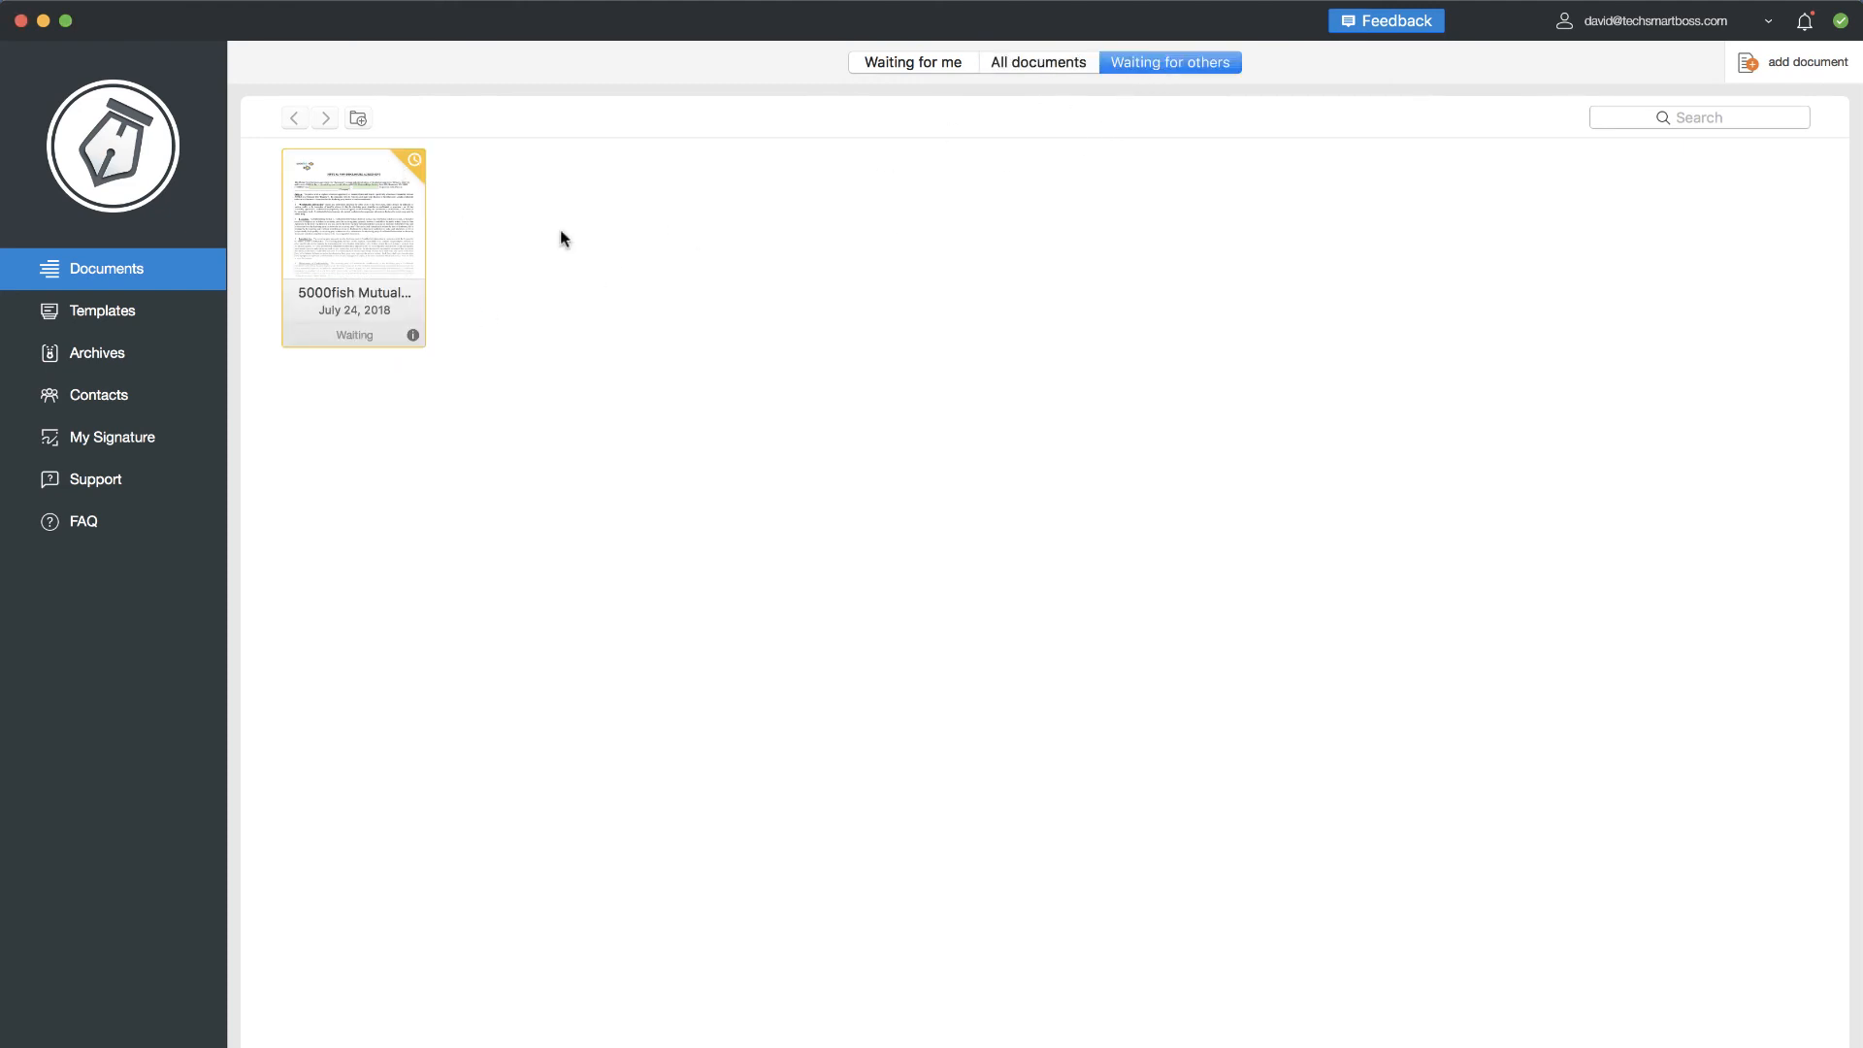
pyautogui.click(1048, 64)
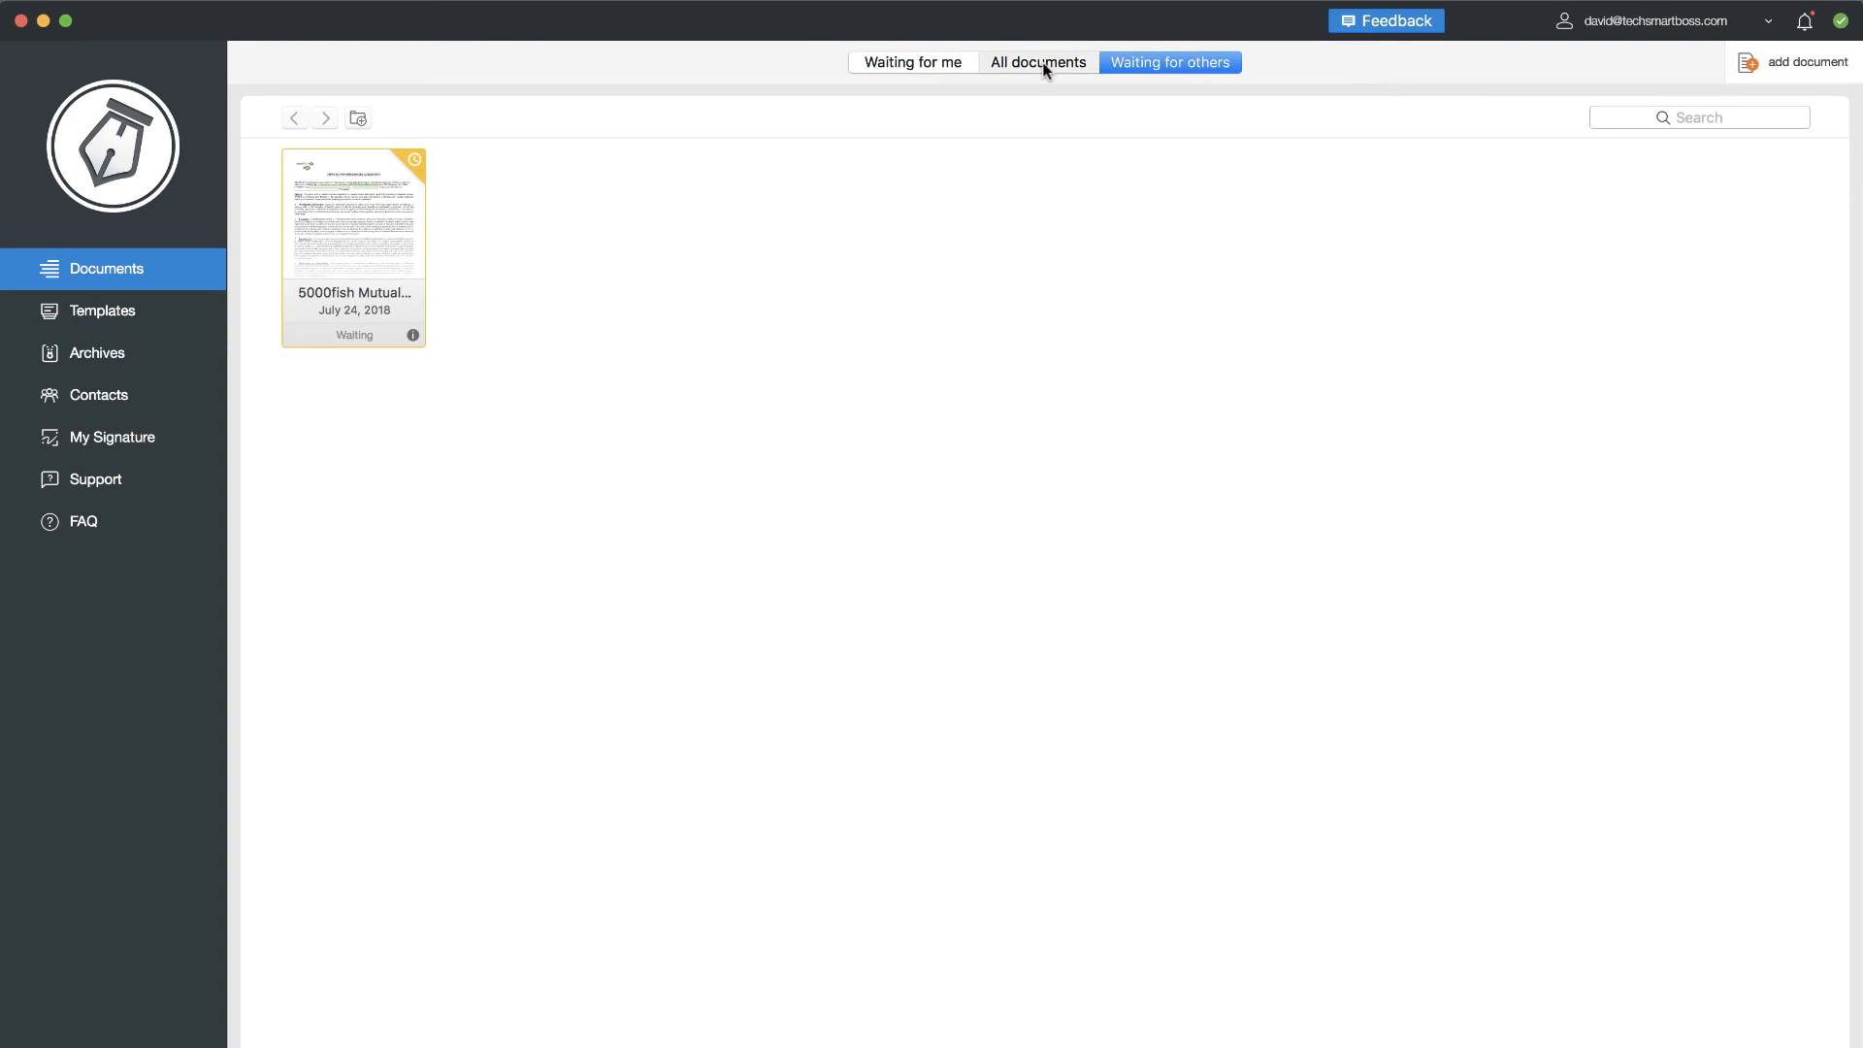
pyautogui.rightClick(368, 247)
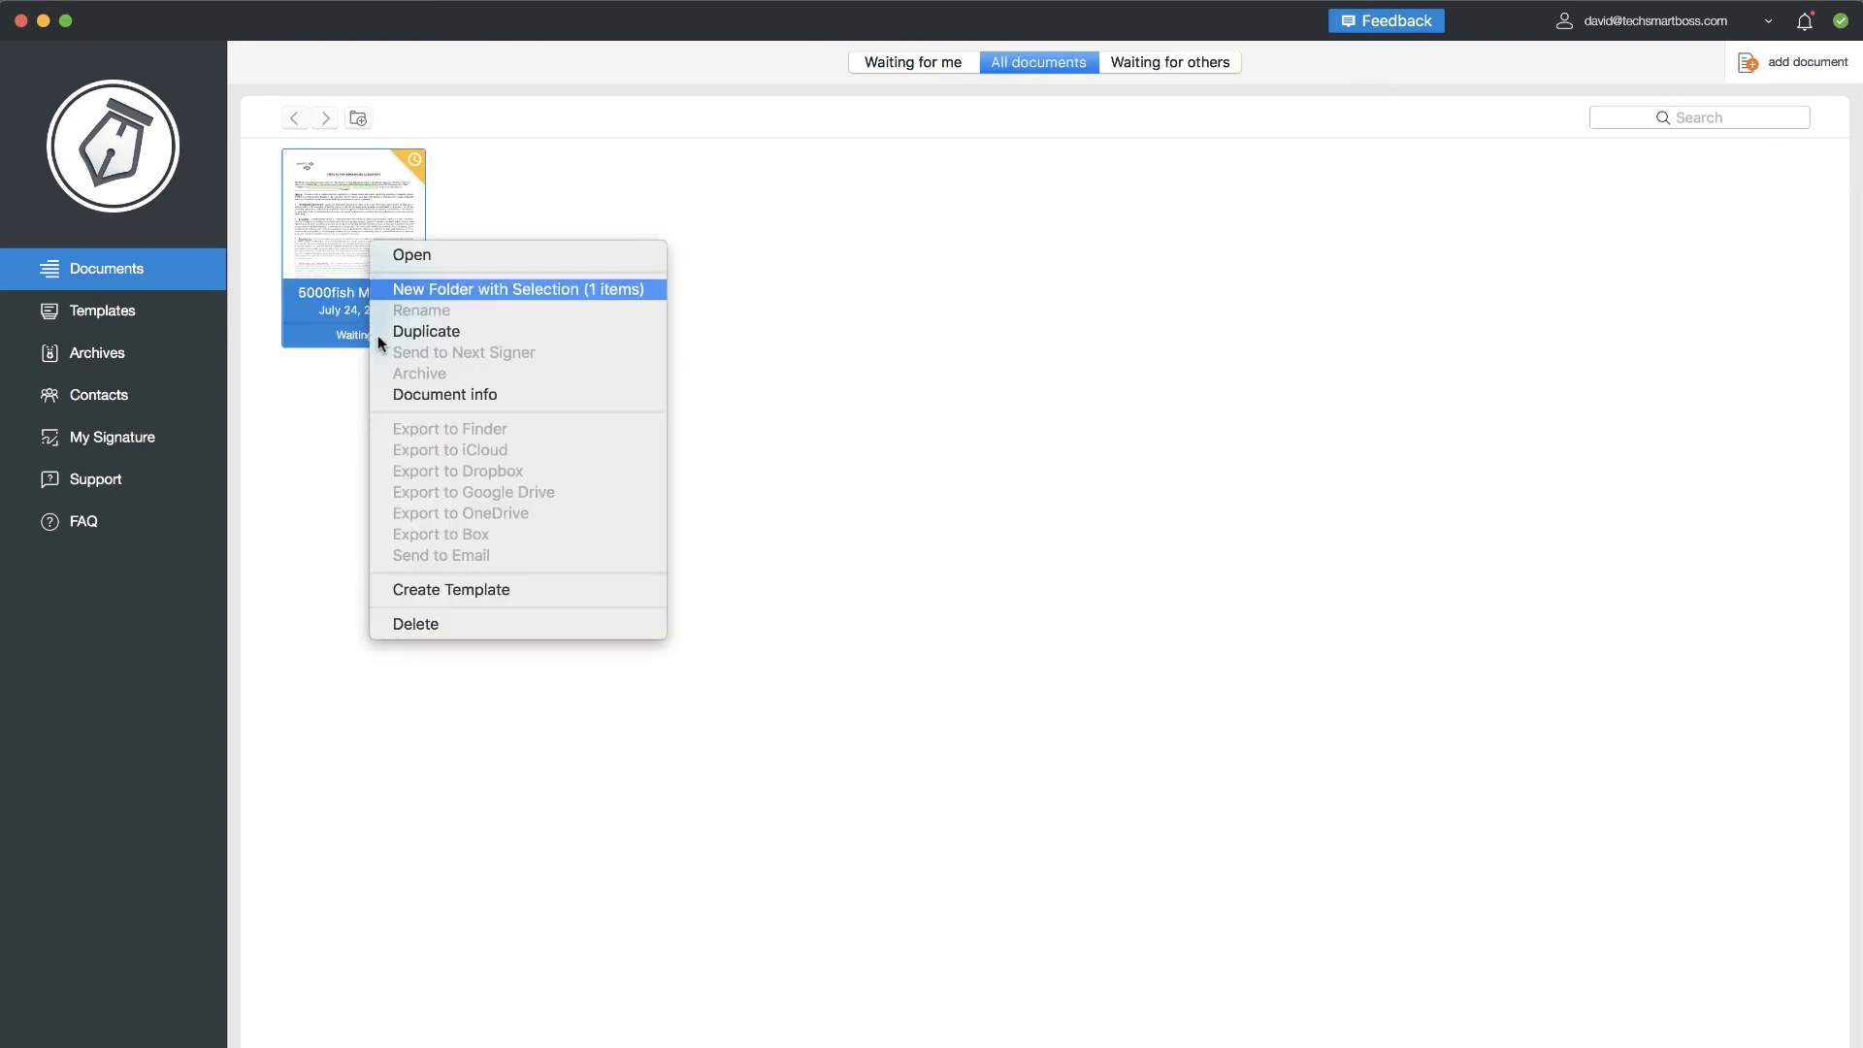
pyautogui.click(451, 590)
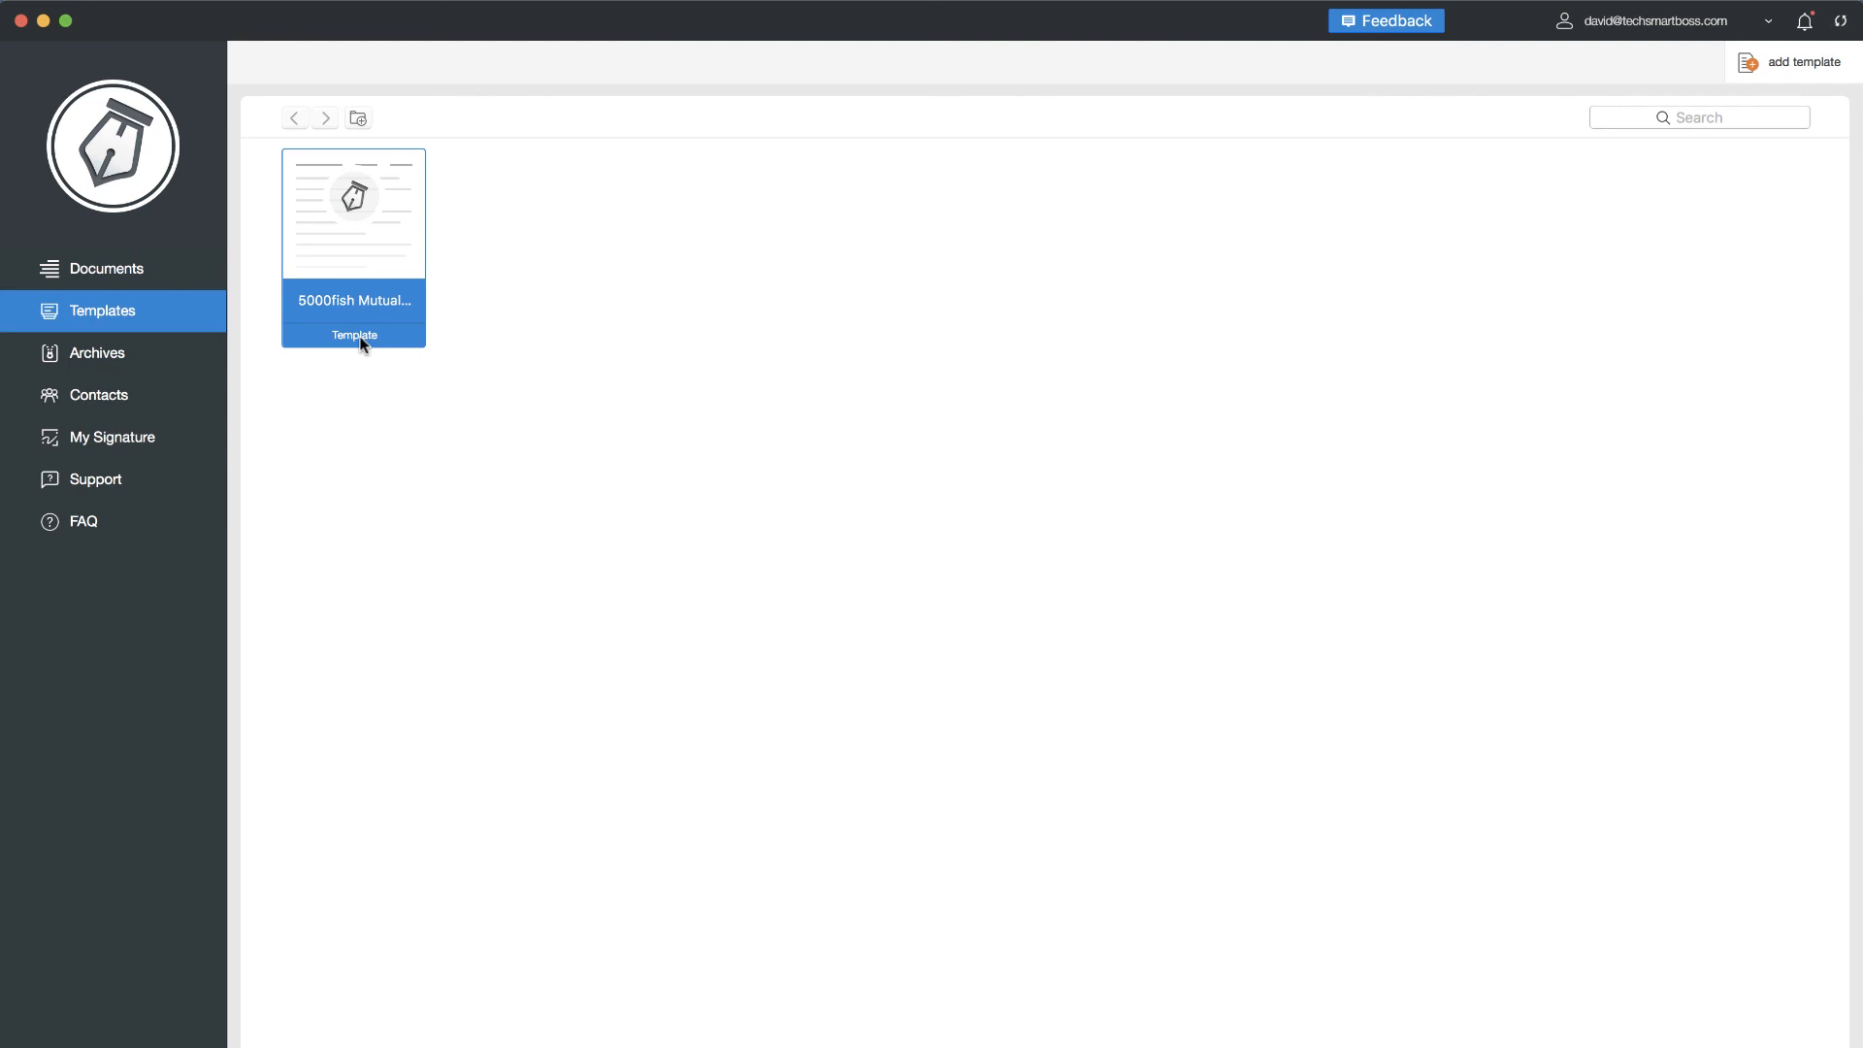
# - Start a new draft from the 5000fish Mutual NDA template, then return to Firefox
pyautogui.rightClick(378, 226)
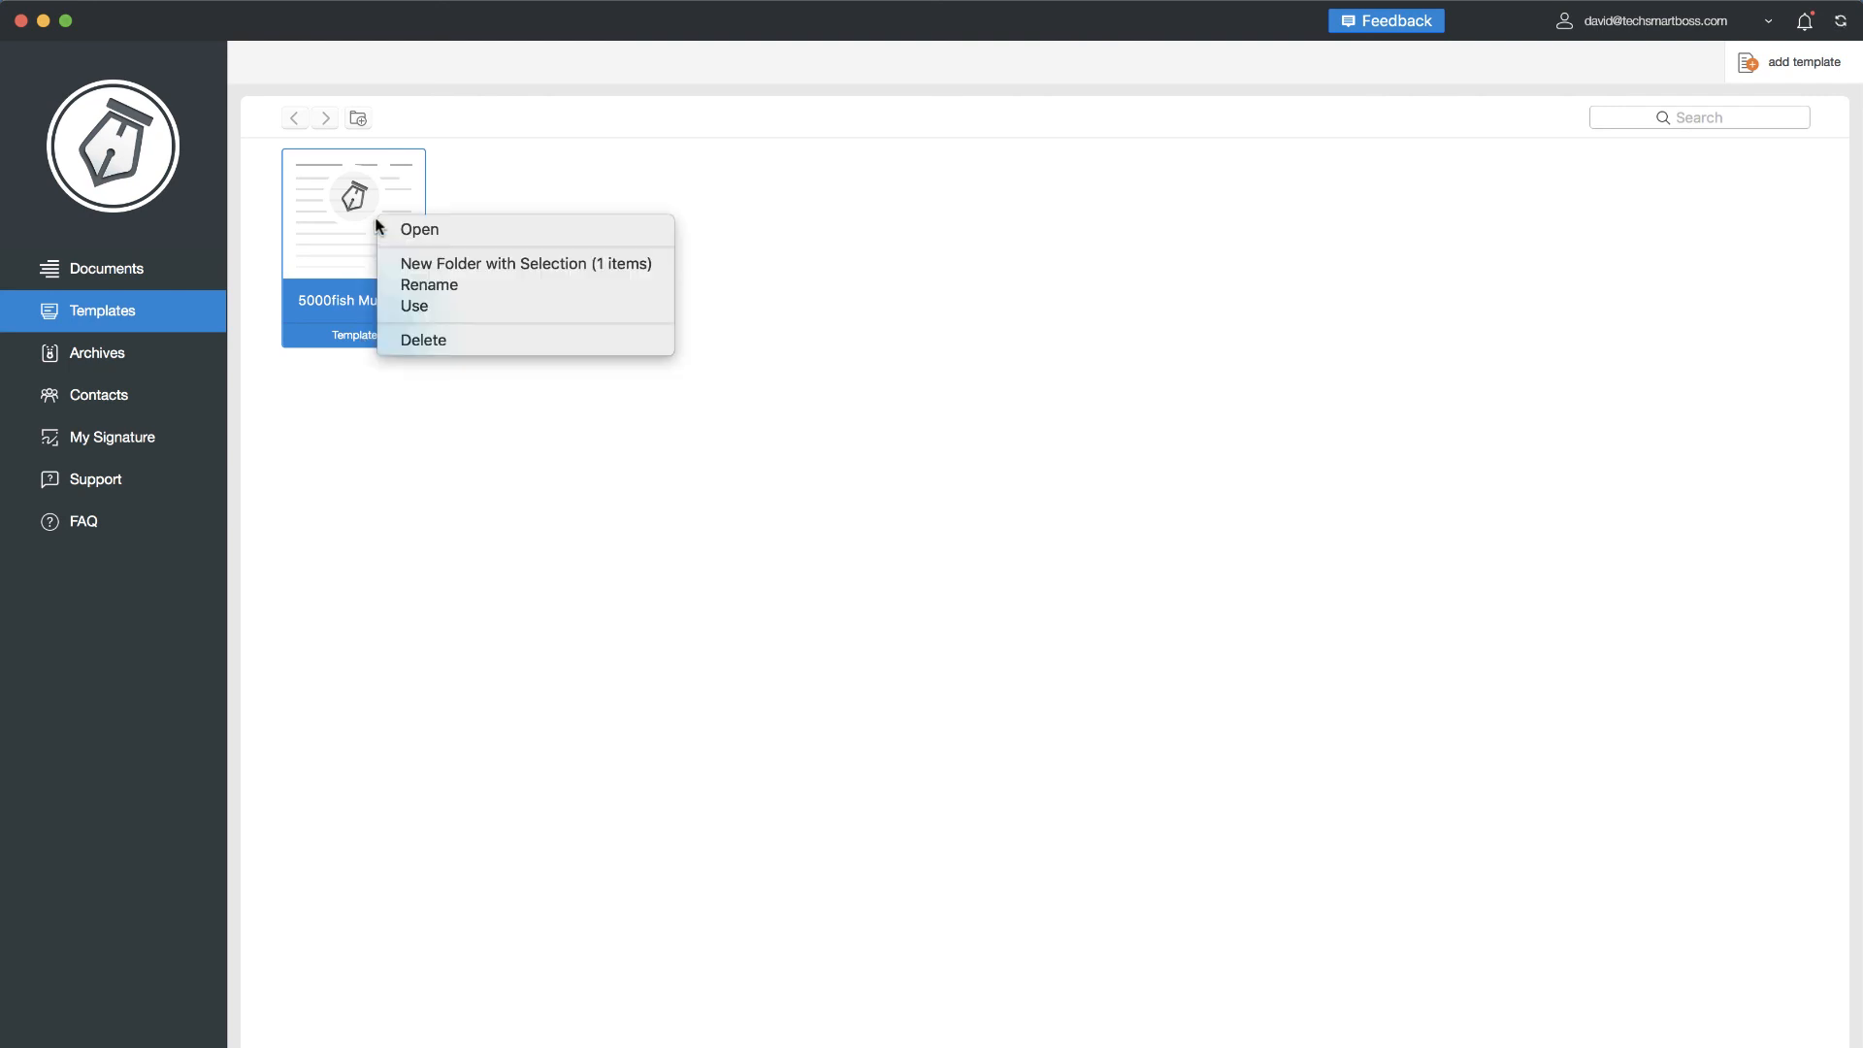
pyautogui.click(419, 305)
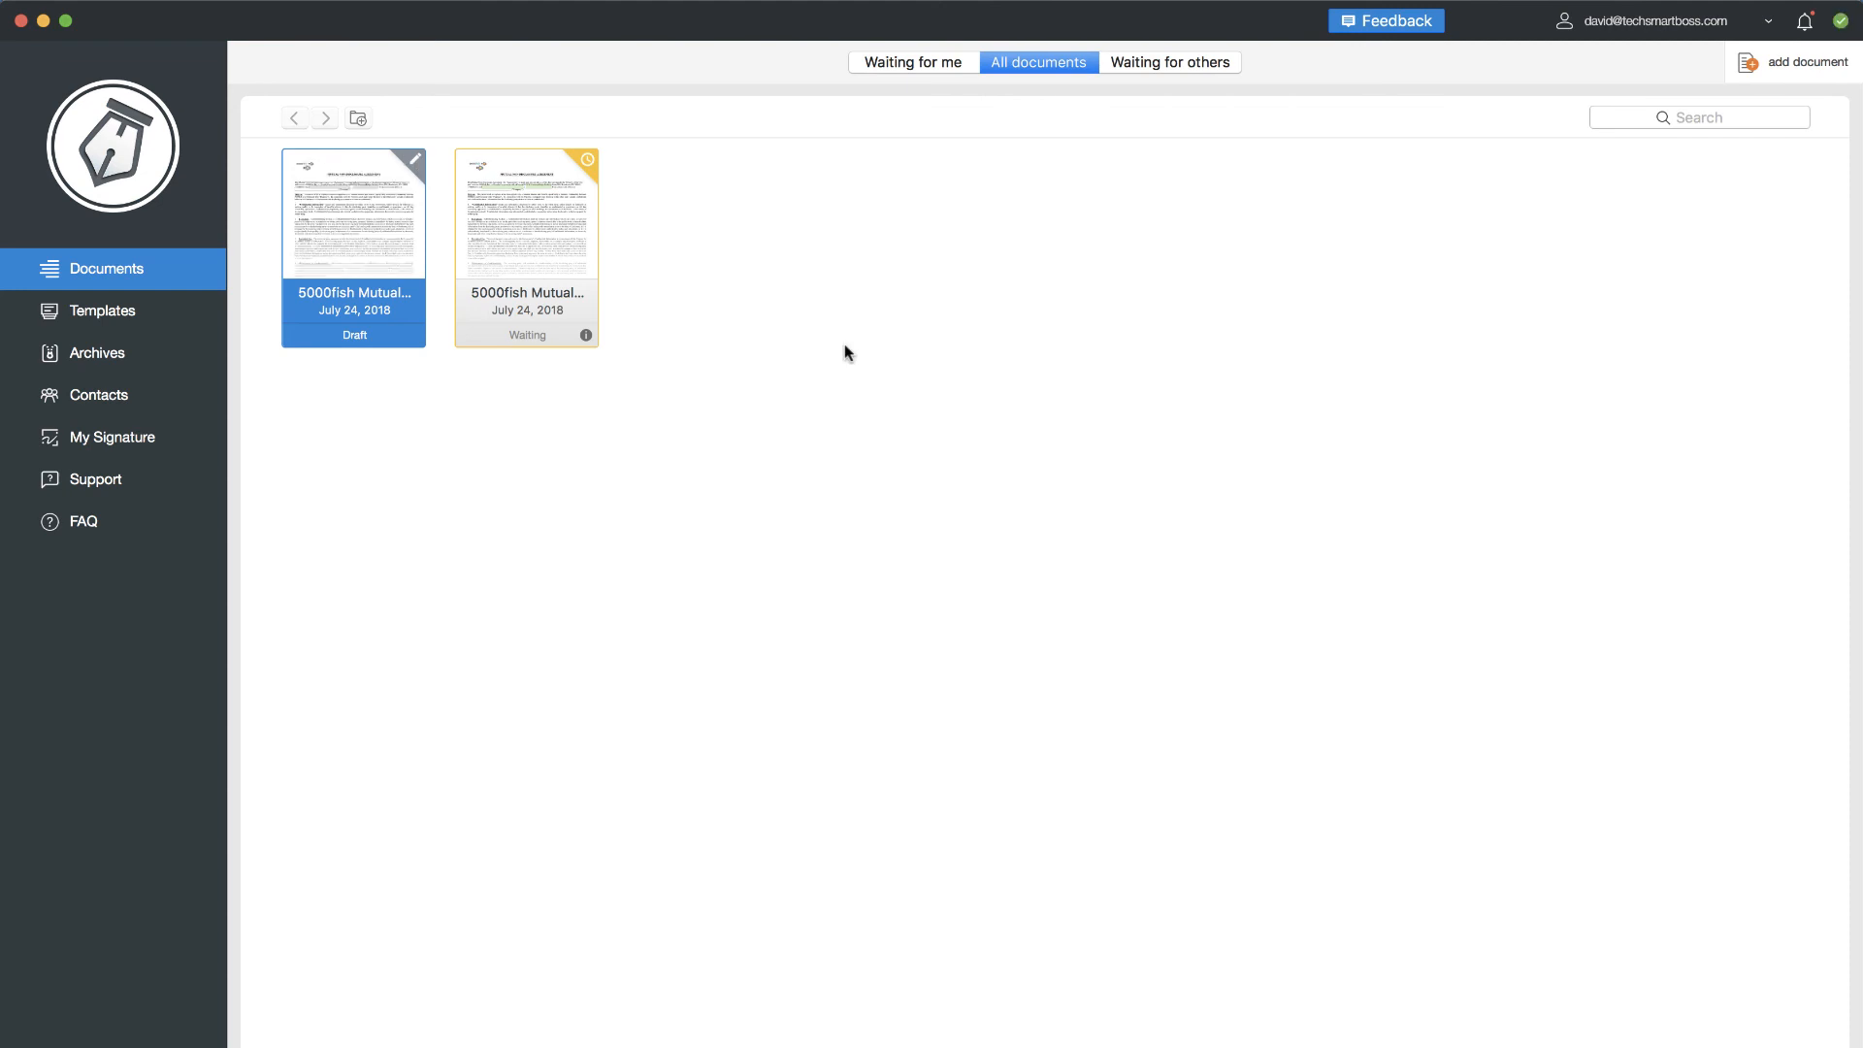
pyautogui.moveTo(3, 250)
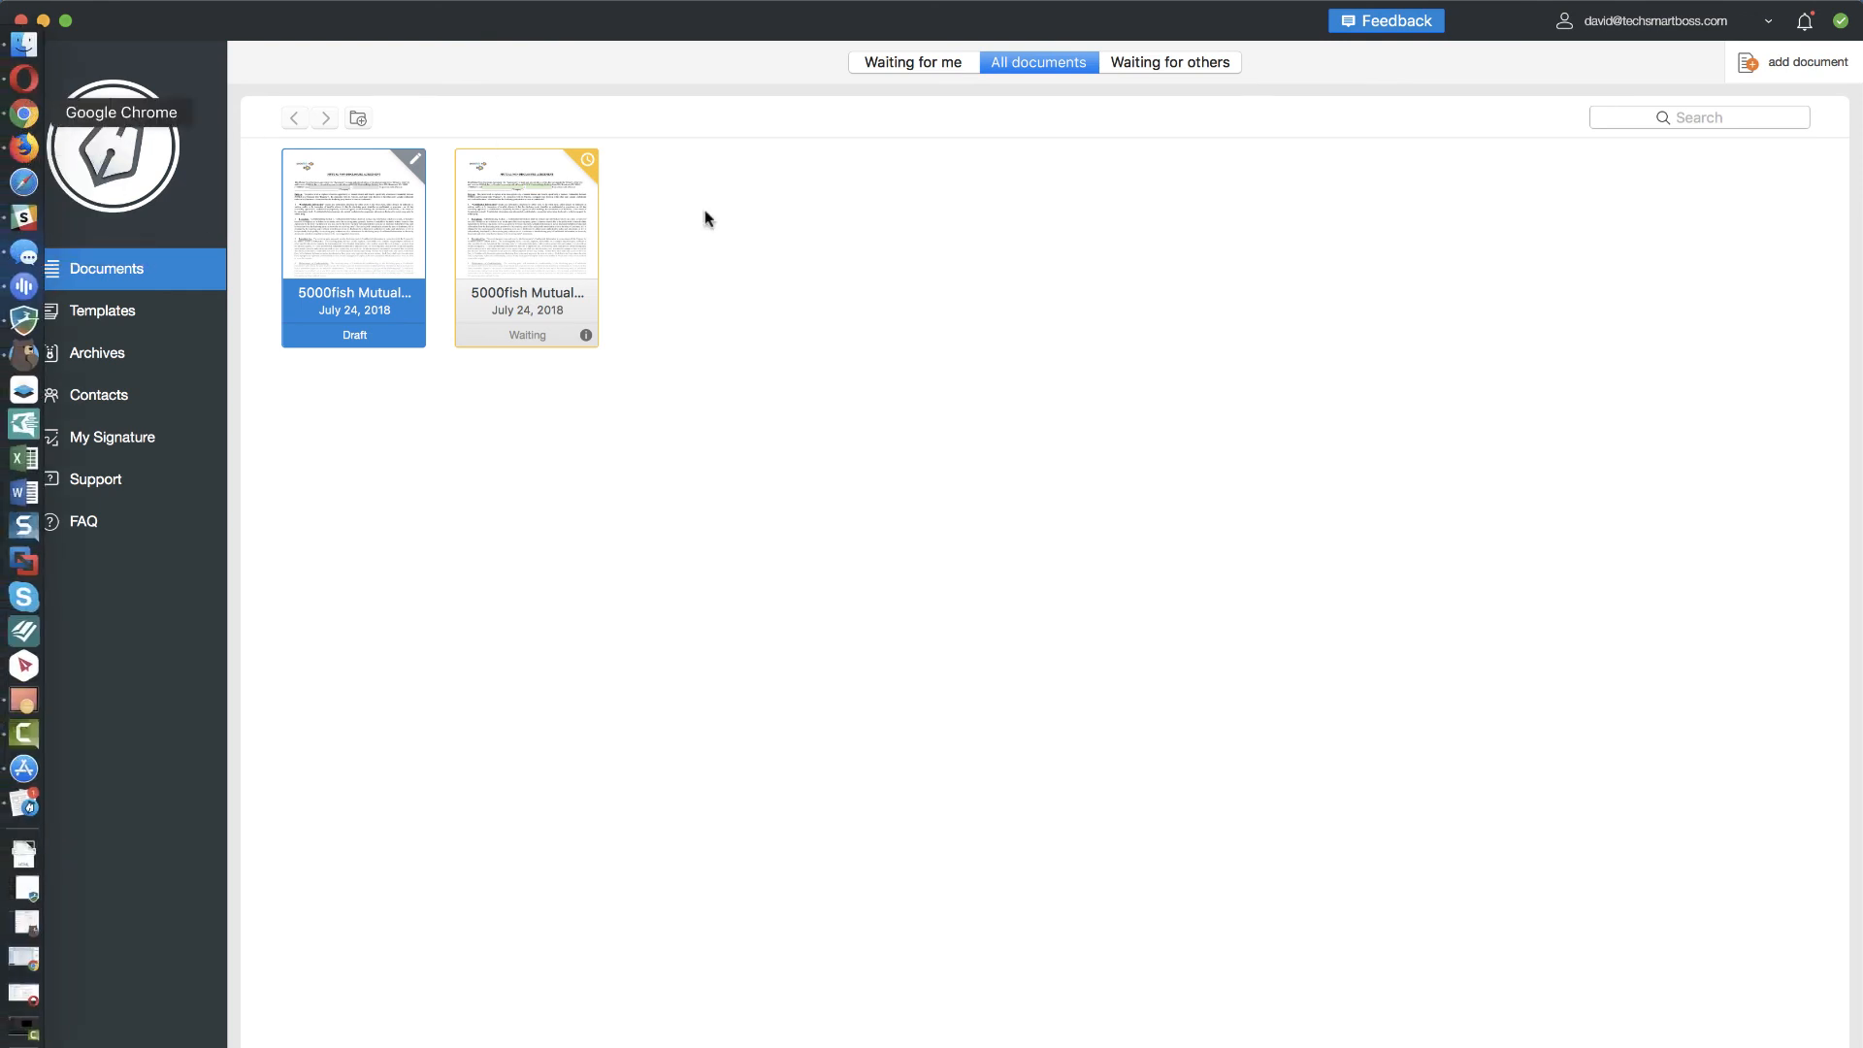
pyautogui.click(24, 147)
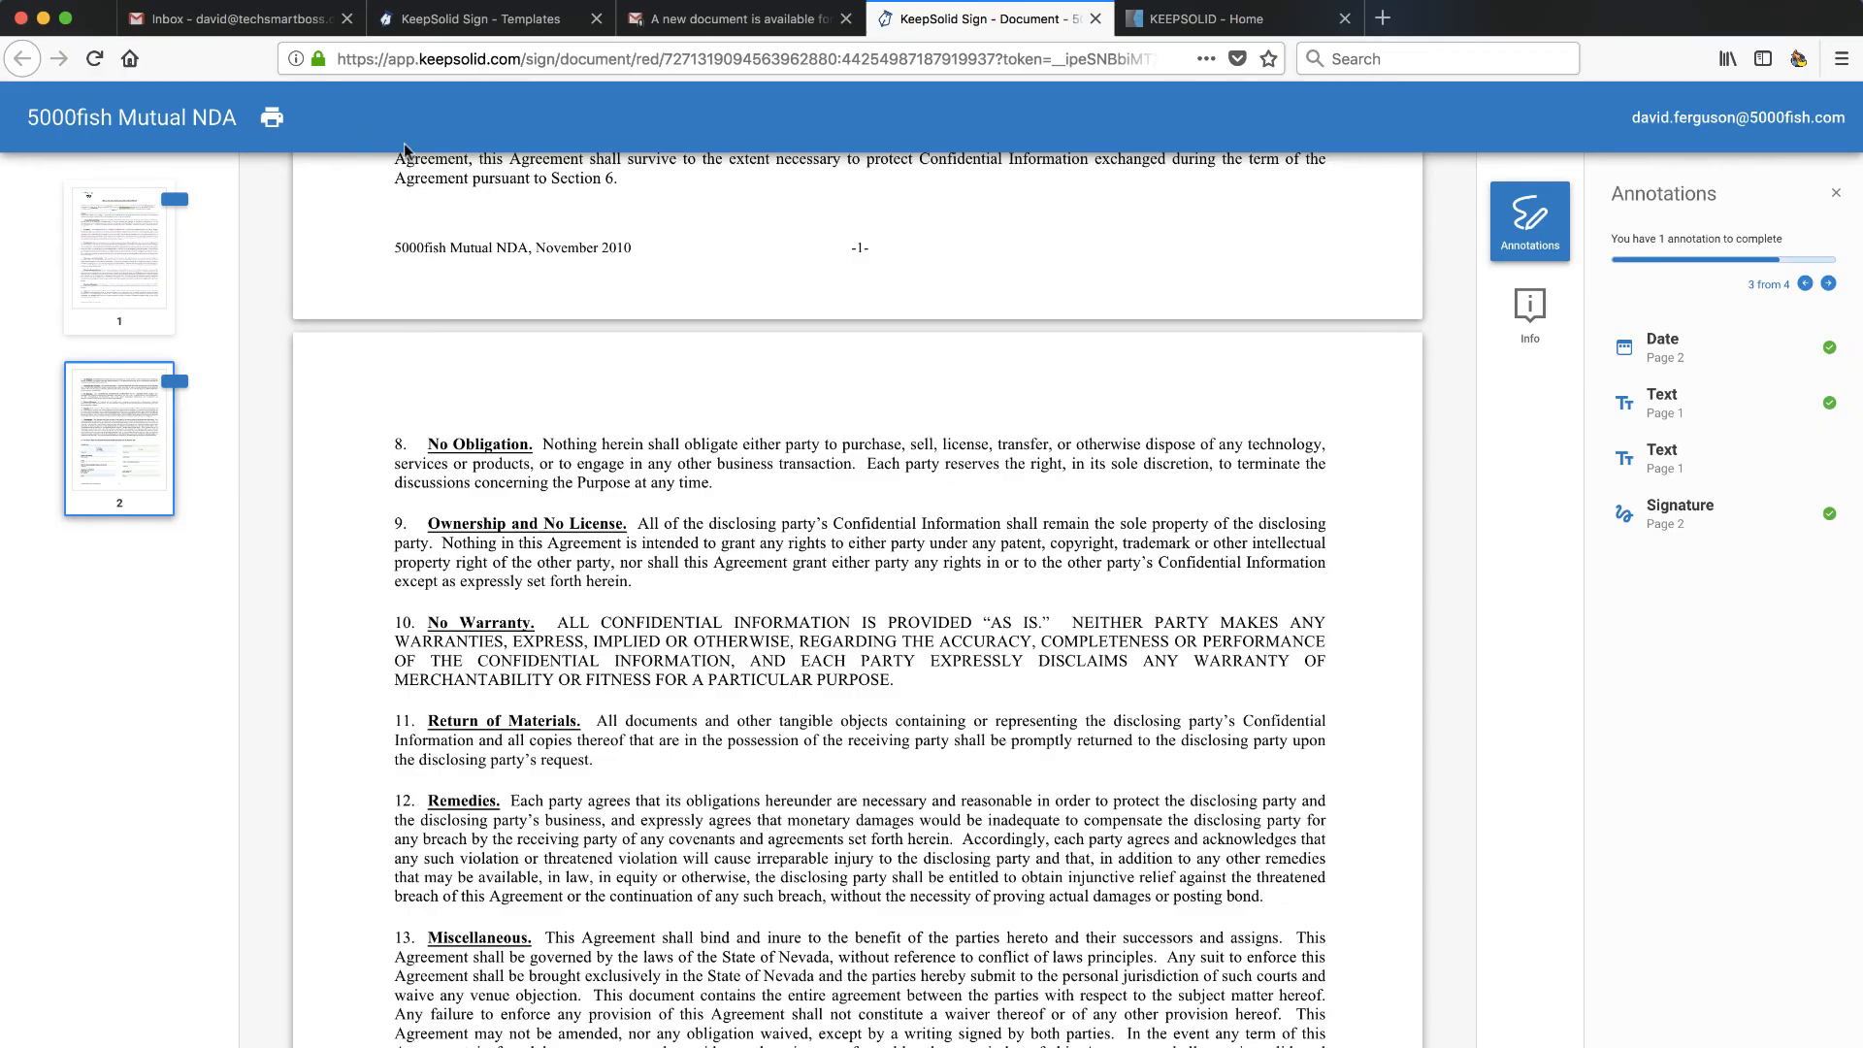
# - Reload the KeepSolid Sign - Templates browser tab and sign in again with the account password
pyautogui.click(494, 29)
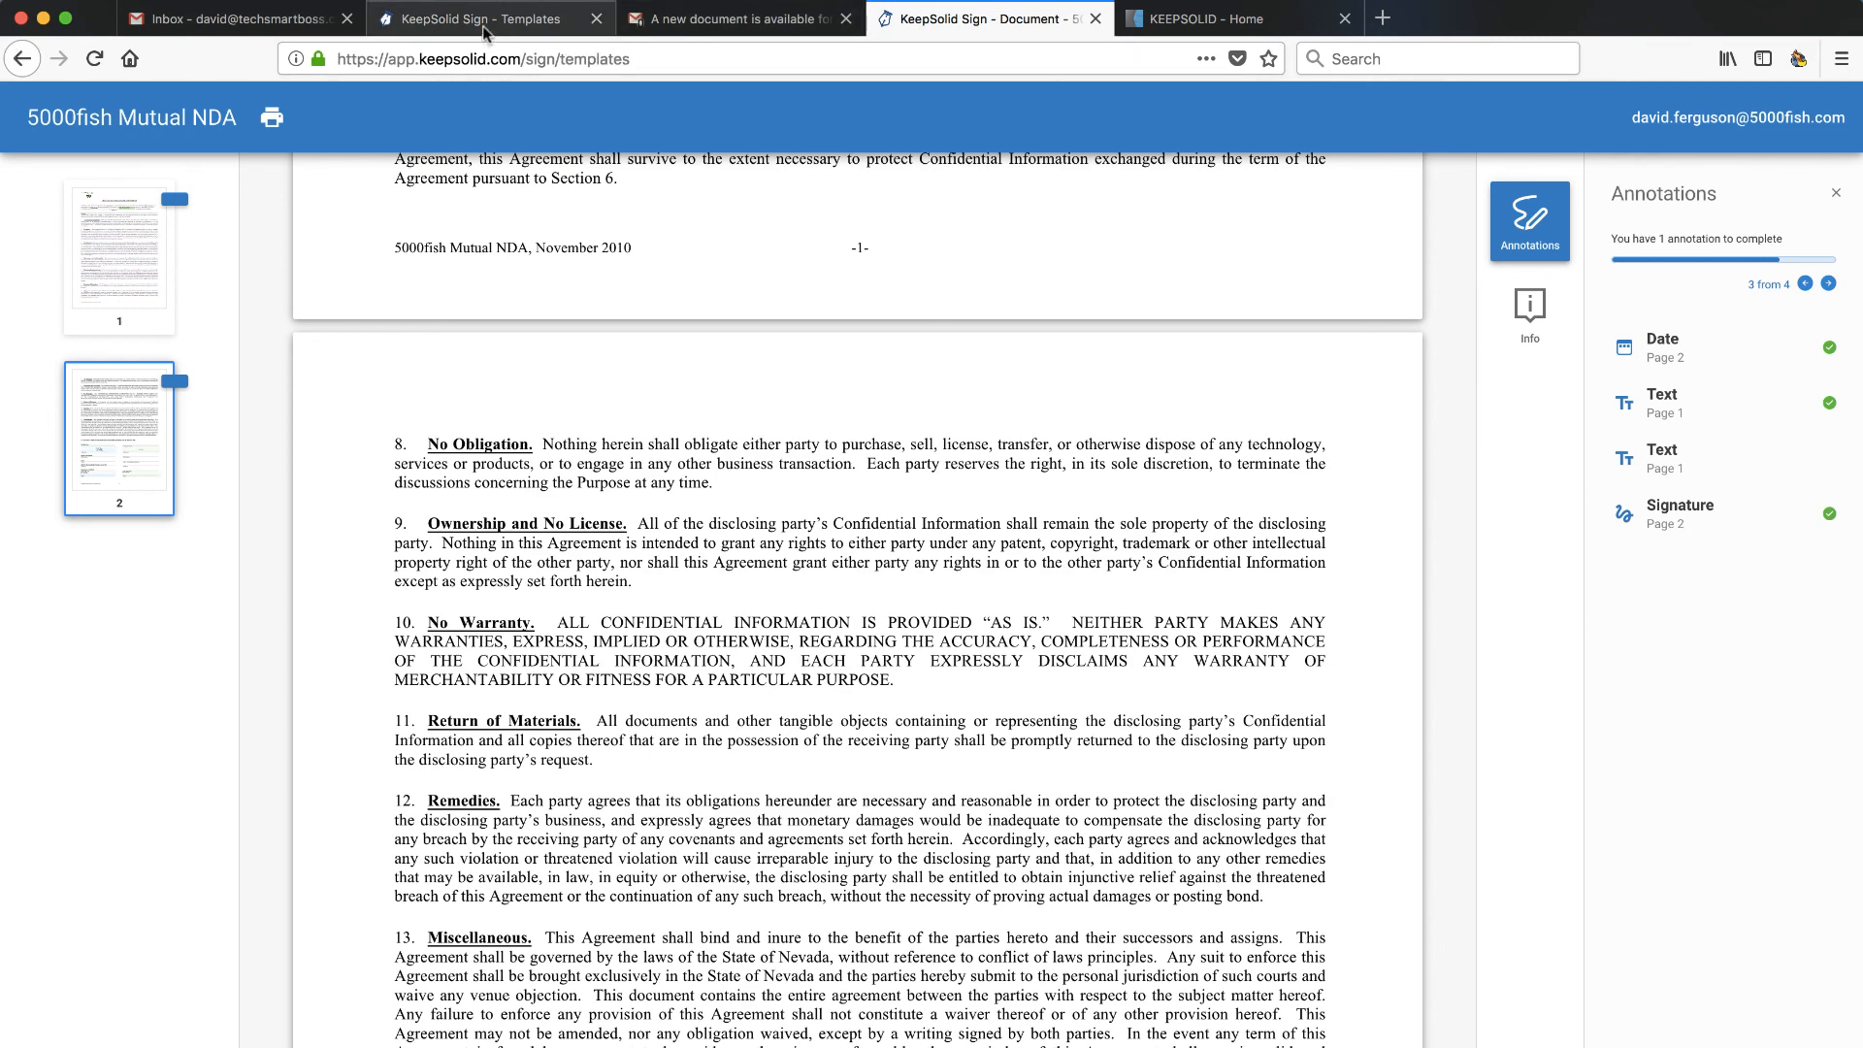
pyautogui.click(95, 60)
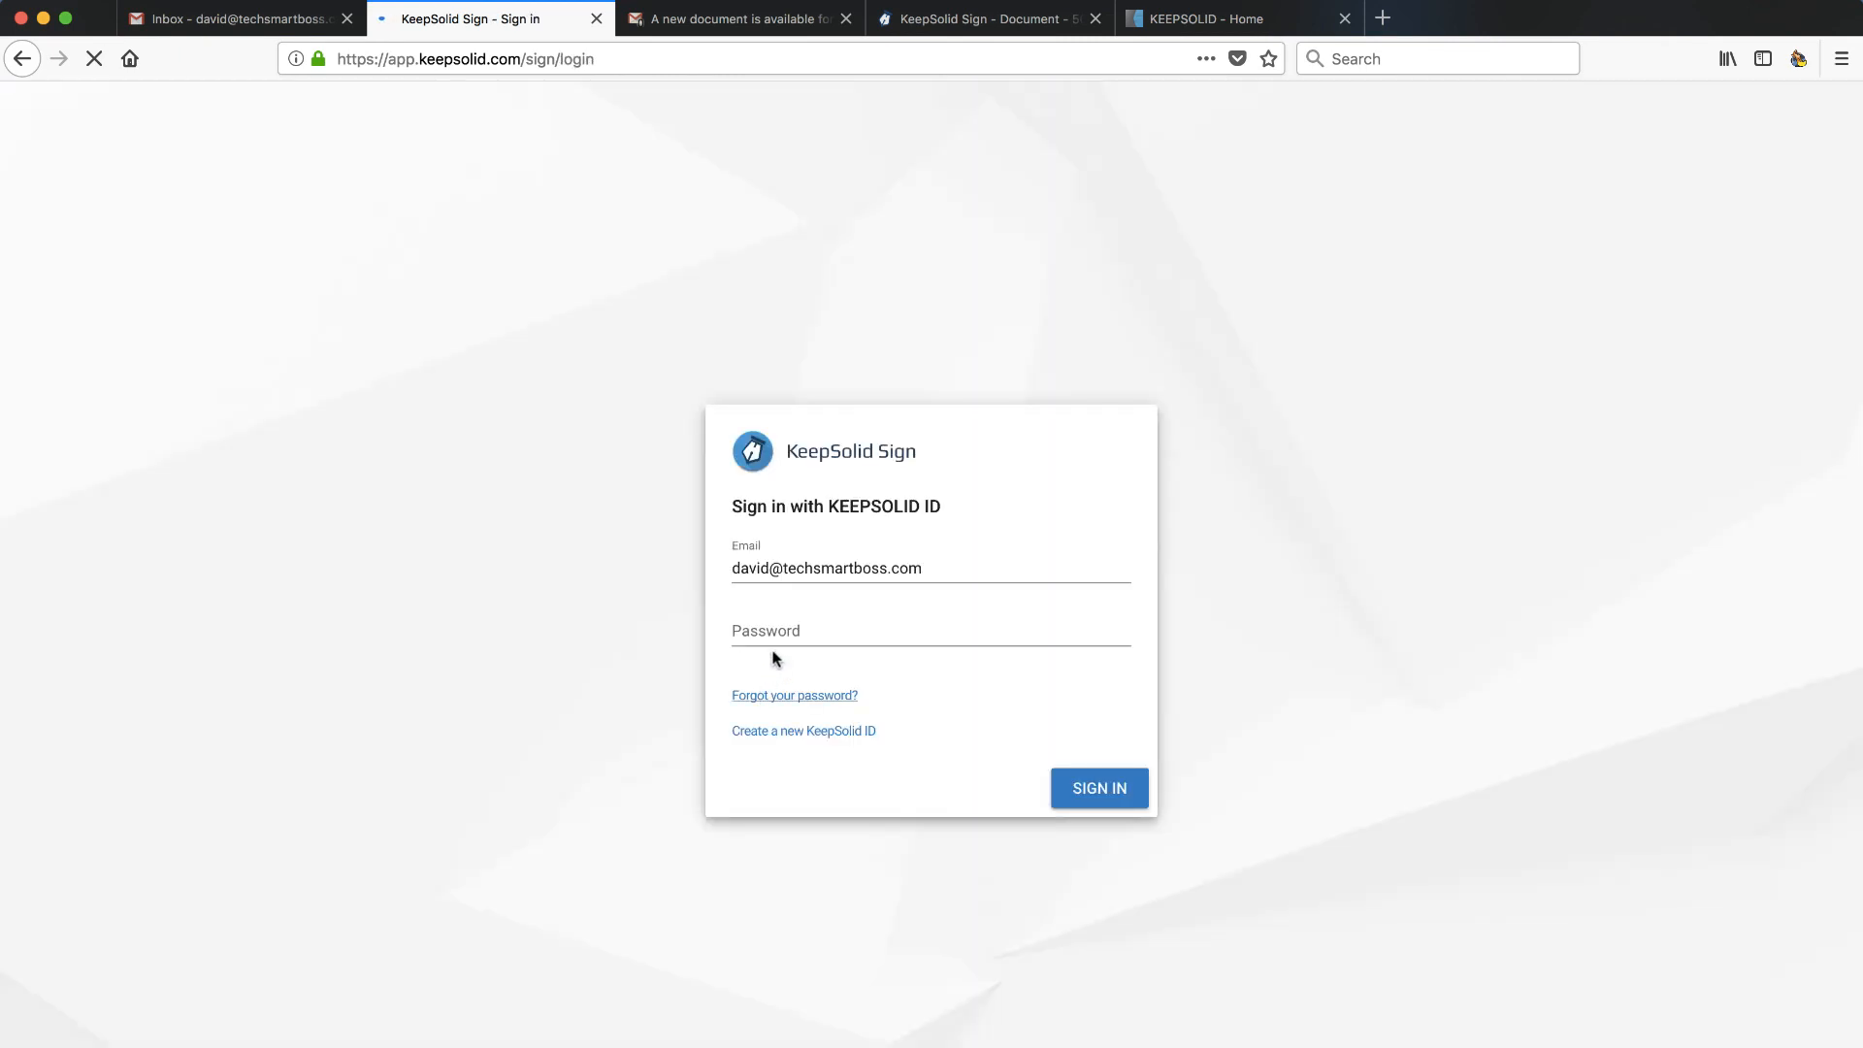
pyautogui.click(776, 629)
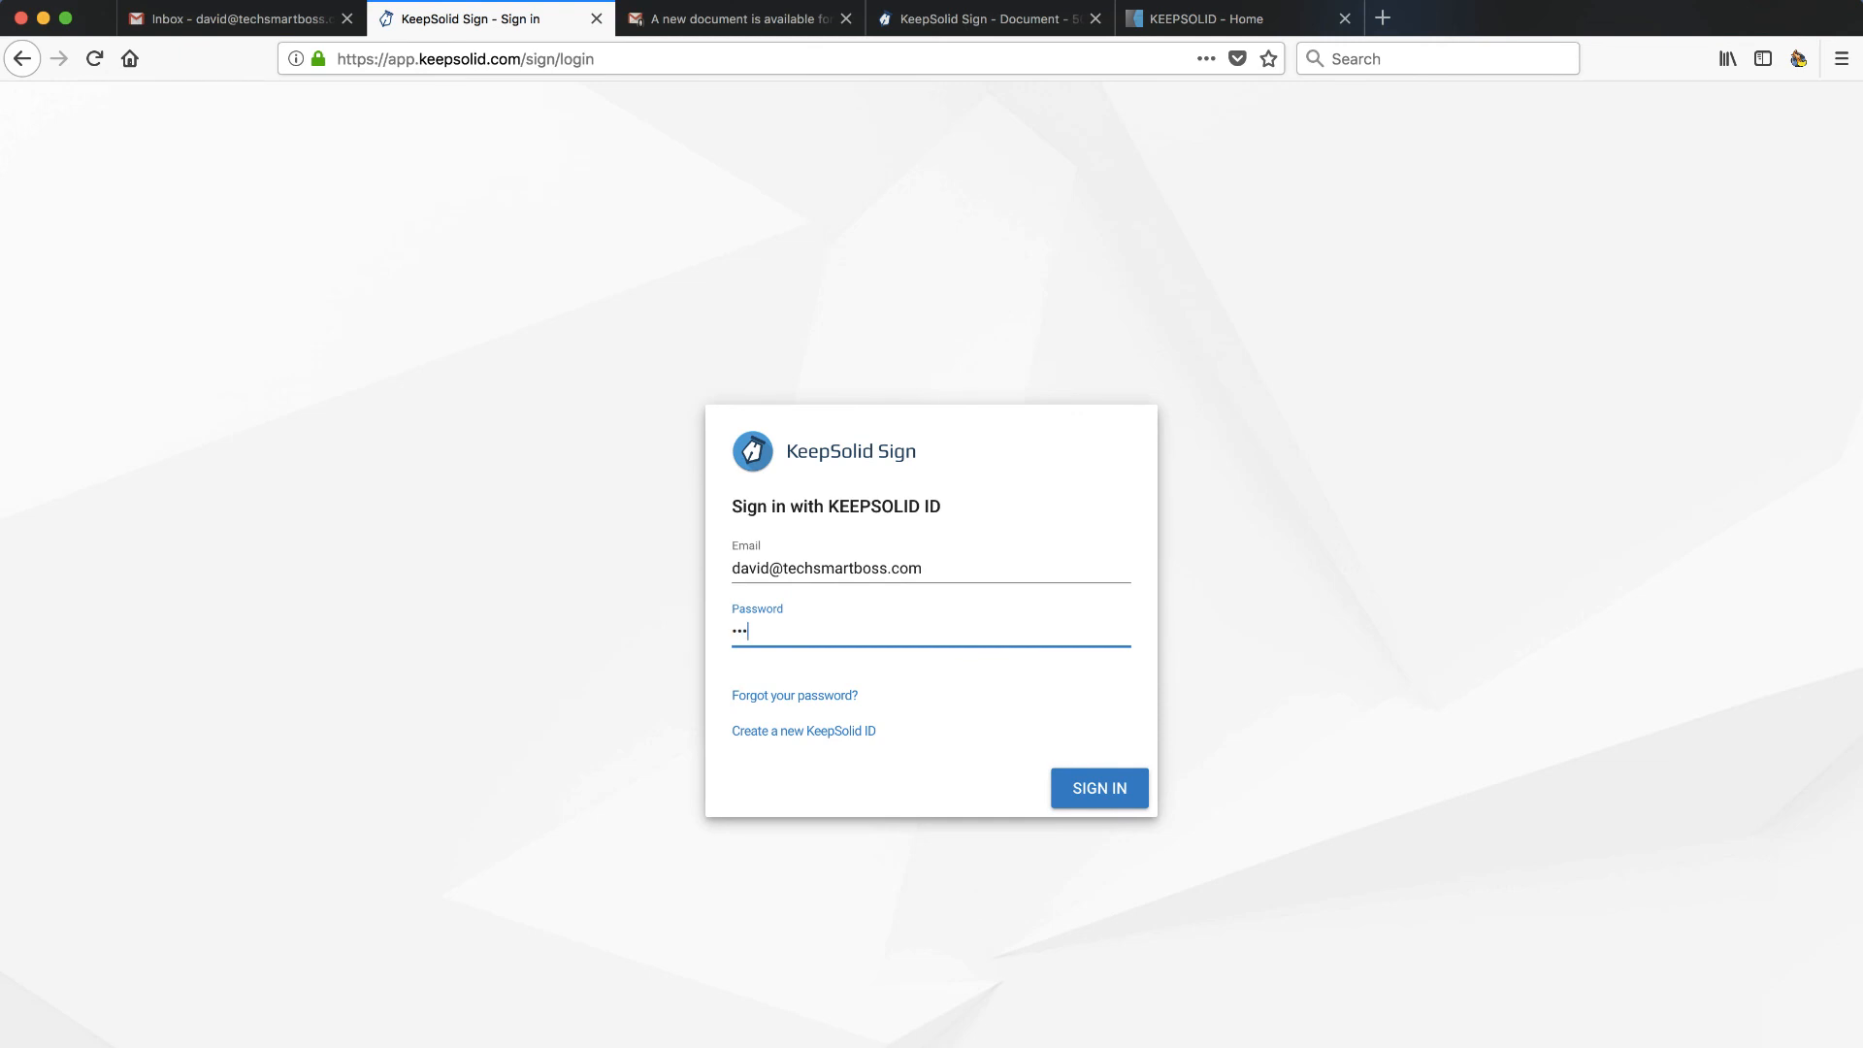
pyautogui.click(1104, 786)
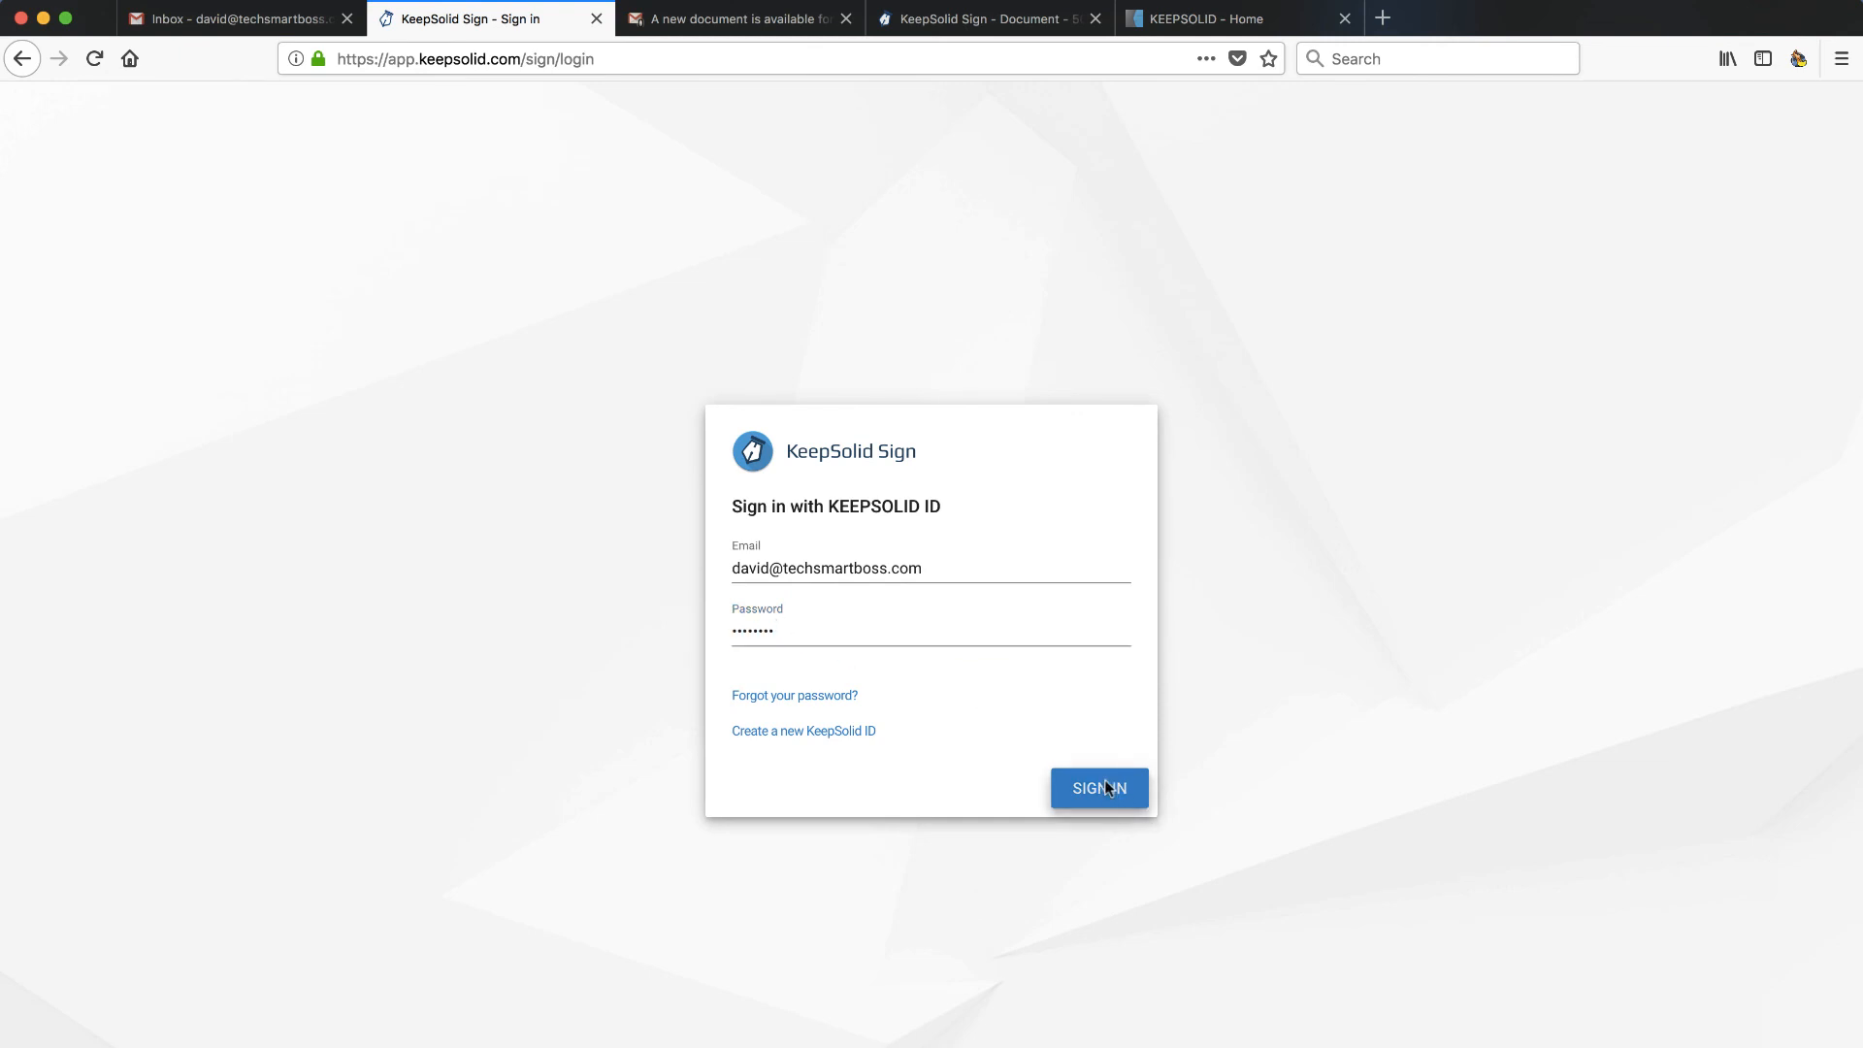